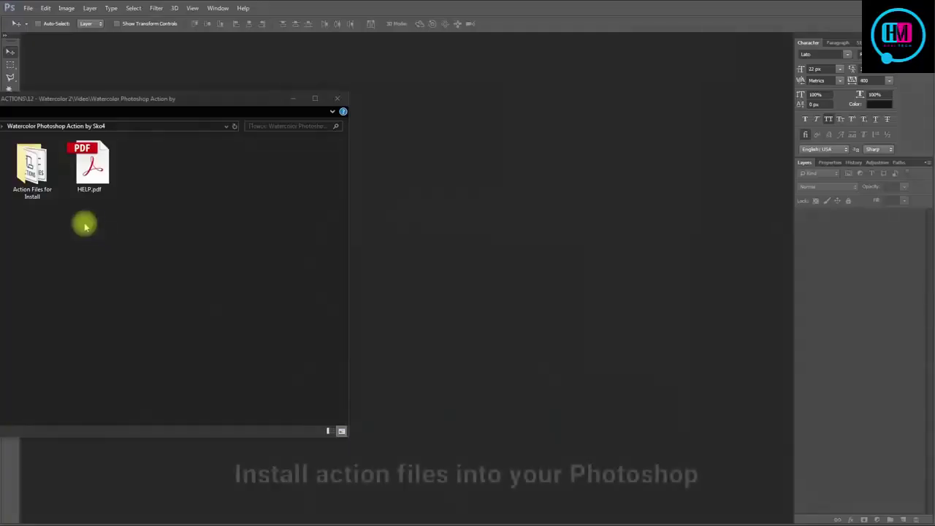
# - Install the watercolor action files and dock the Actions panel beside the other panels
pyautogui.doubleClick(37, 172)
pyautogui.moveTo(292, 375)
pyautogui.mouseDown()
pyautogui.moveTo(58, 184)
pyautogui.moveTo(538, 230)
pyautogui.mouseUp()
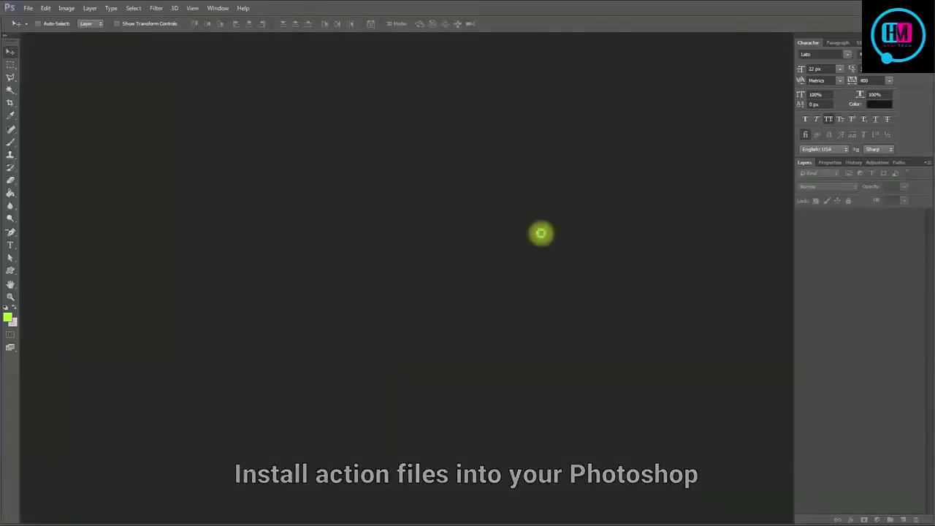
pyautogui.click(191, 8)
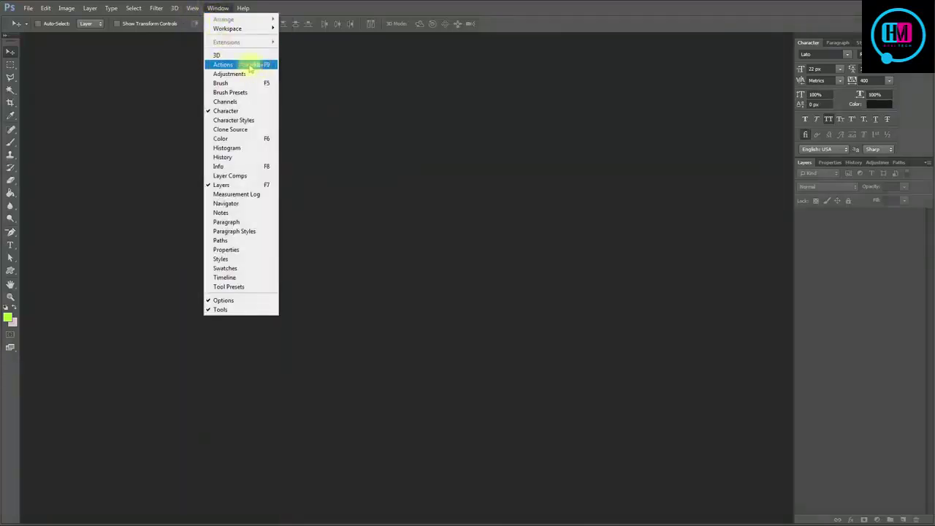
pyautogui.click(249, 67)
pyautogui.moveTo(587, 89); pyautogui.dragTo(818, 51)
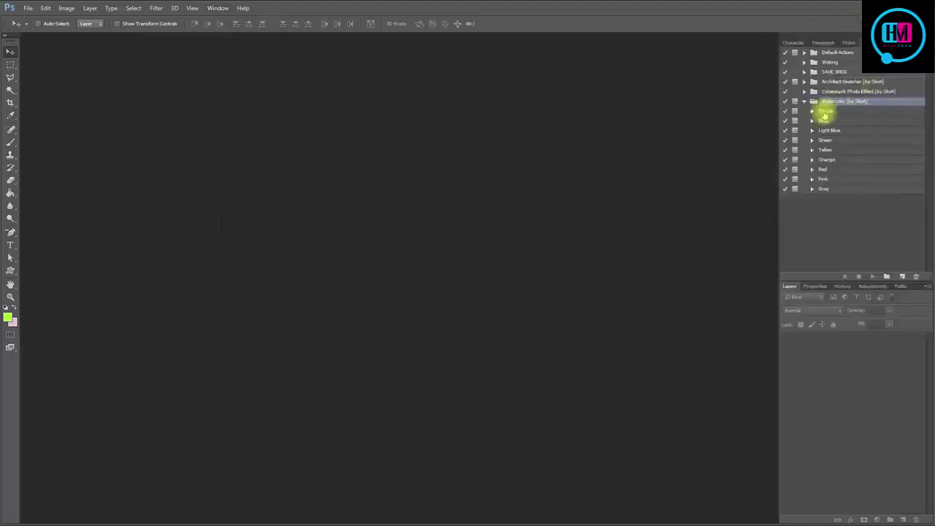
# - Expand the Watercolor set, select the Green action, and return to the pictures folder
pyautogui.click(805, 101)
pyautogui.click(803, 101)
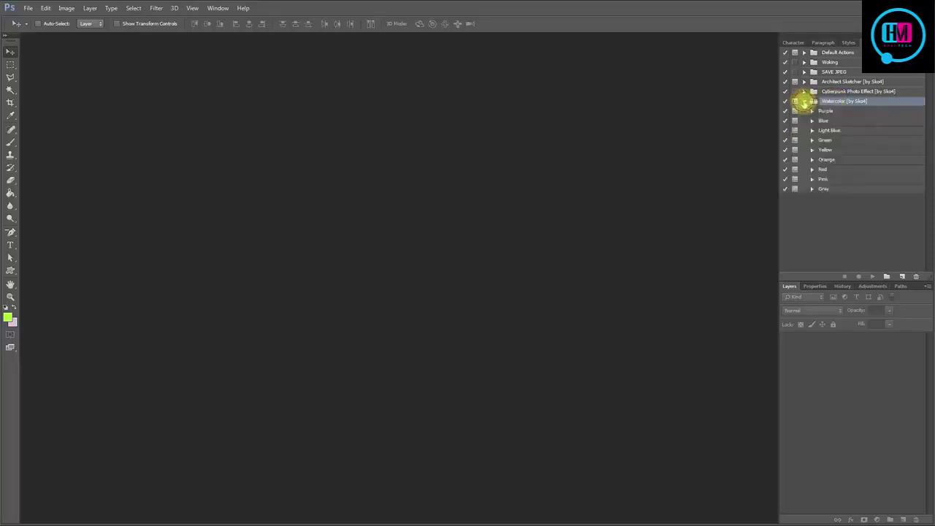
pyautogui.click(823, 111)
pyautogui.click(825, 121)
pyautogui.click(828, 130)
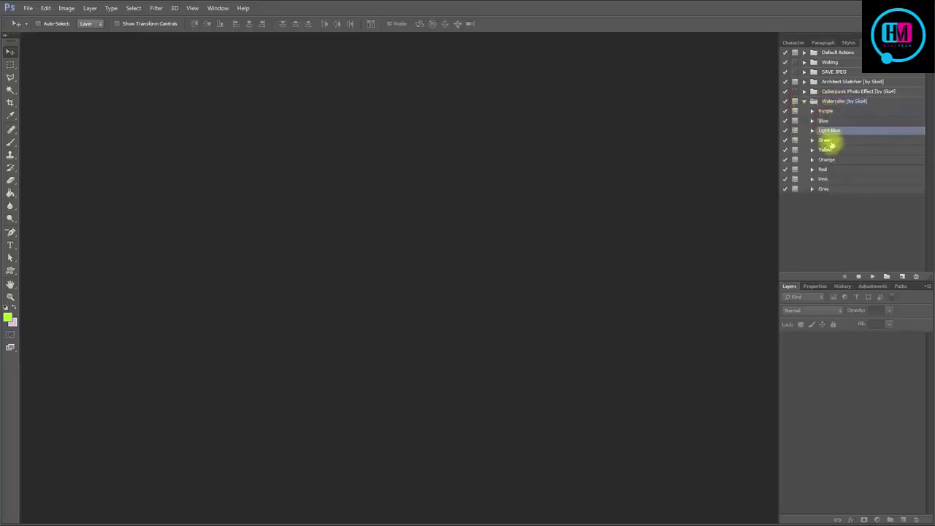
pyautogui.click(826, 139)
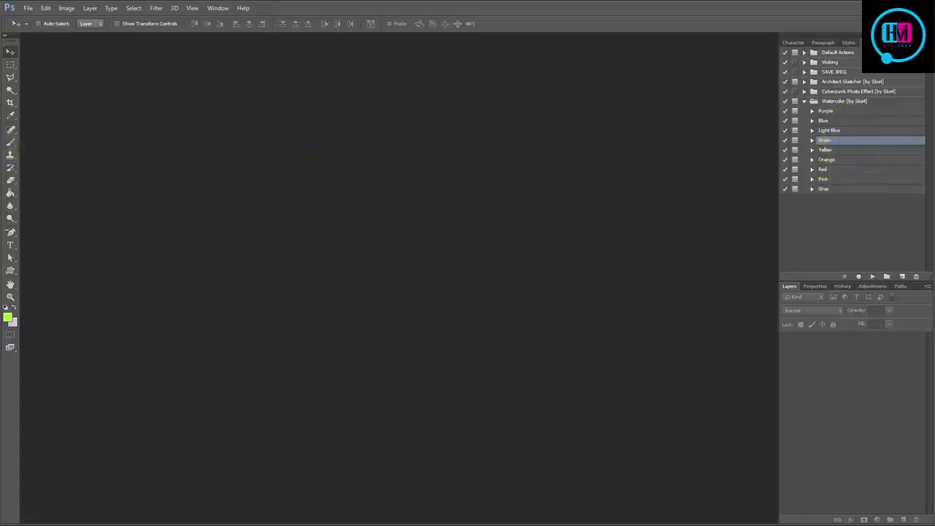
pyautogui.hotkey('alt', 'Tab')
pyautogui.hotkey('alt', 'Up')
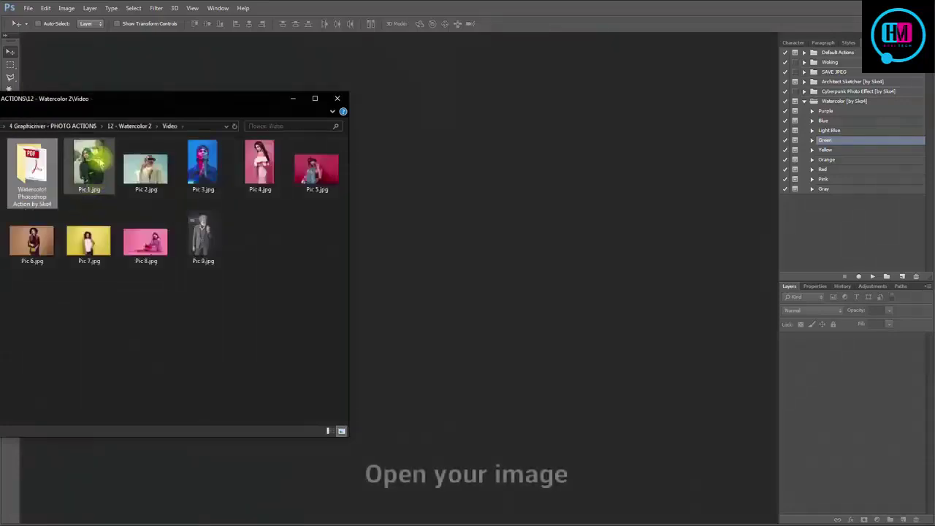
# - Open Pic 1.jpg, unlock it as Layer 0, and rotate it about 5 degrees
pyautogui.moveTo(92, 163); pyautogui.dragTo(461, 164)
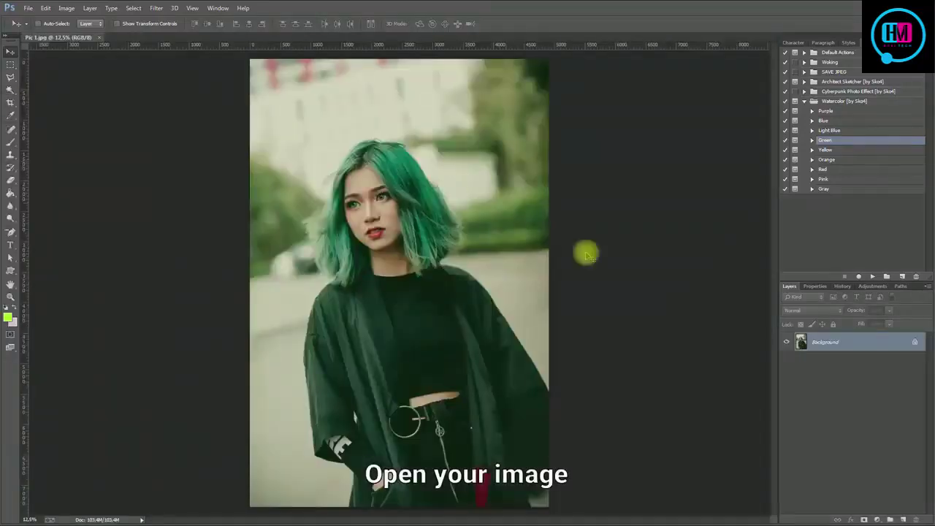
pyautogui.click(914, 343)
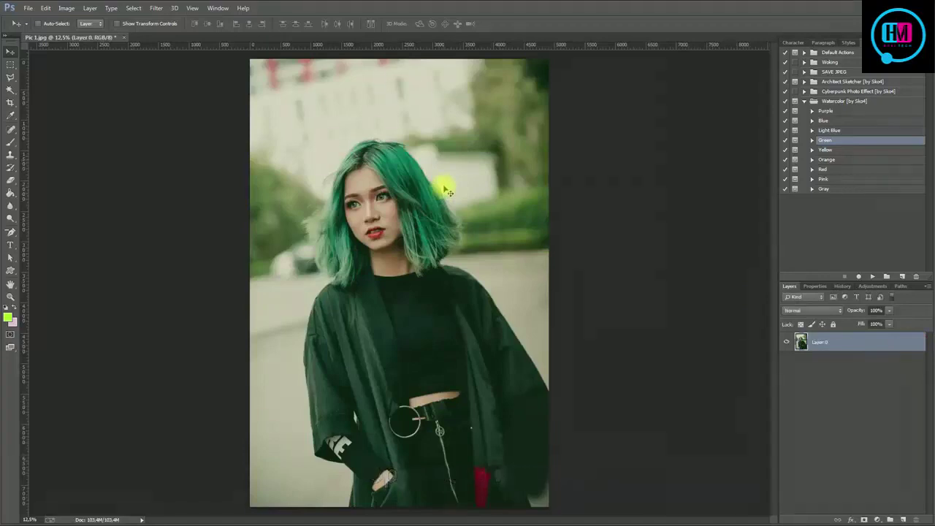
pyautogui.hotkey('ctrl', 't')
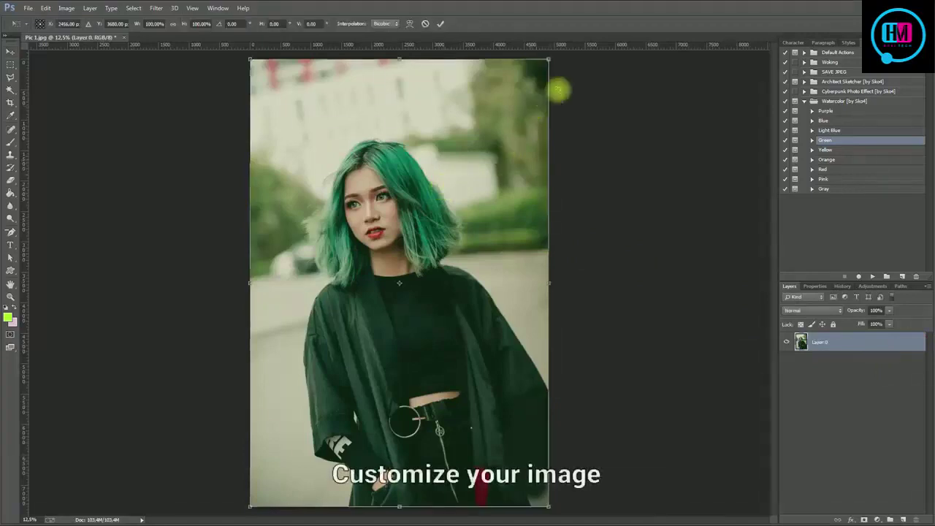
pyautogui.moveTo(576, 62); pyautogui.dragTo(620, 117)
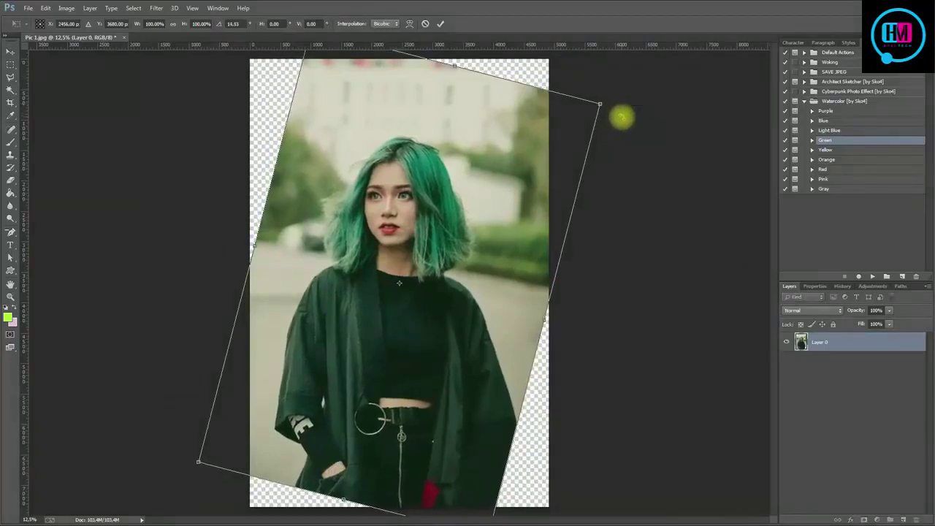
pyautogui.press('Return')
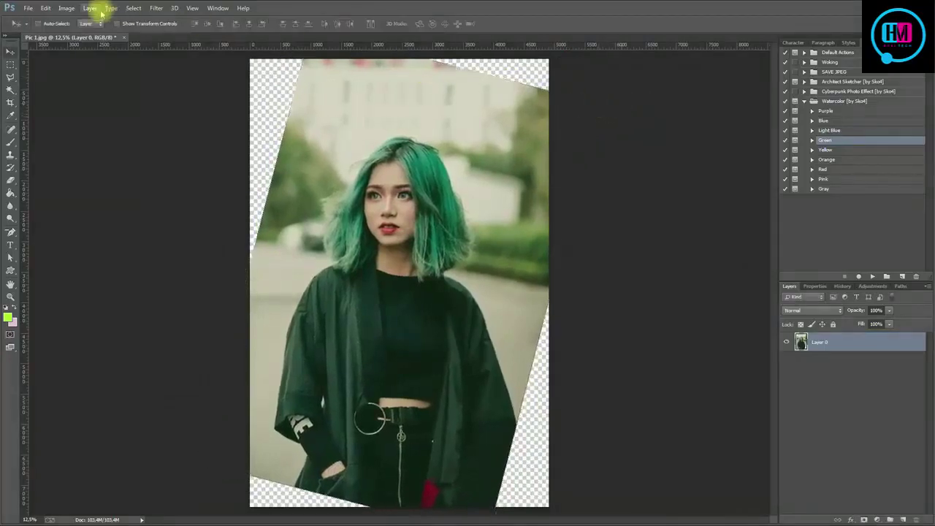
# - Resize the image to 3000 px wide
pyautogui.click(66, 8)
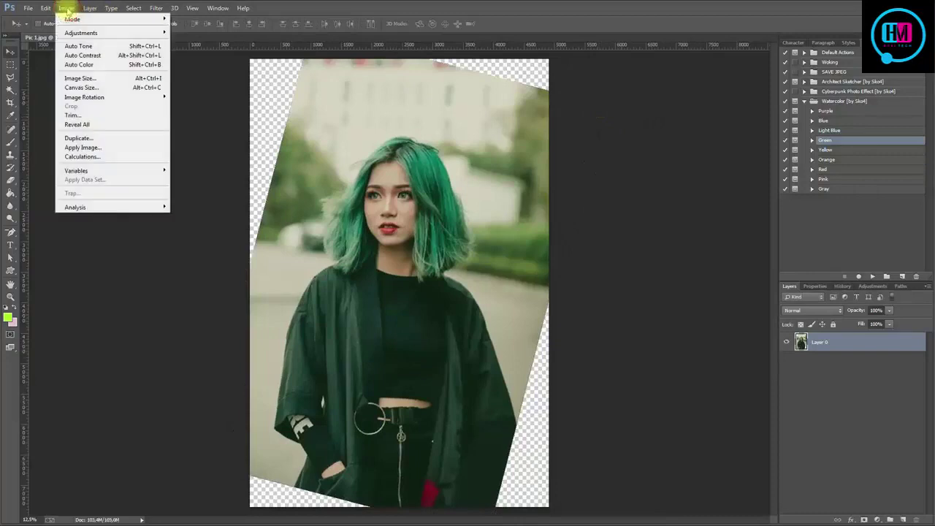
pyautogui.click(83, 78)
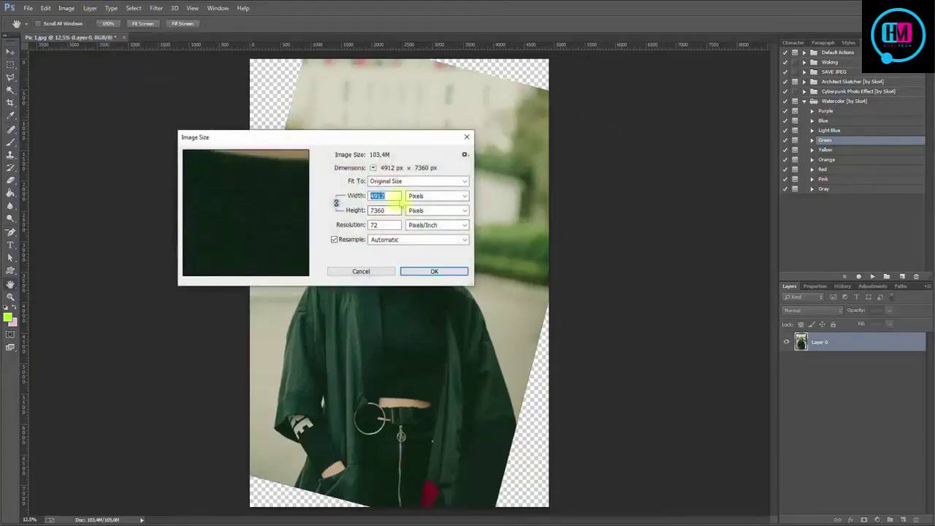
pyautogui.write('3000')
pyautogui.press('Return')
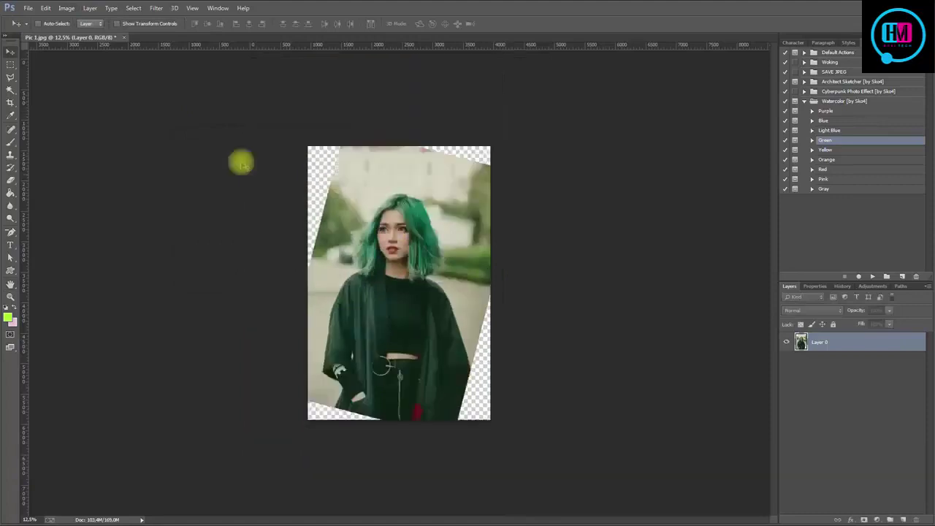
# - Crop a strip off the bottom of the image
pyautogui.click(11, 103)
pyautogui.hotkey('ctrl', '+')
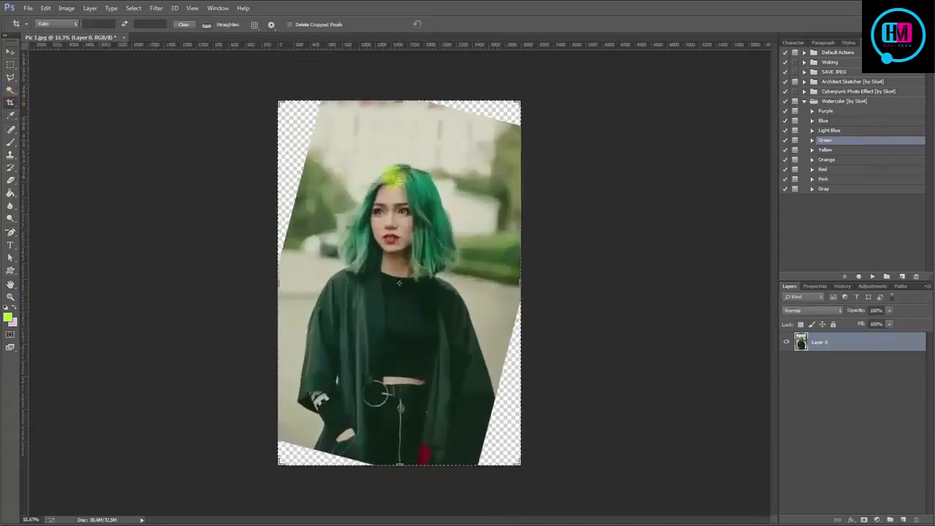
pyautogui.moveTo(400, 465); pyautogui.dragTo(398, 445)
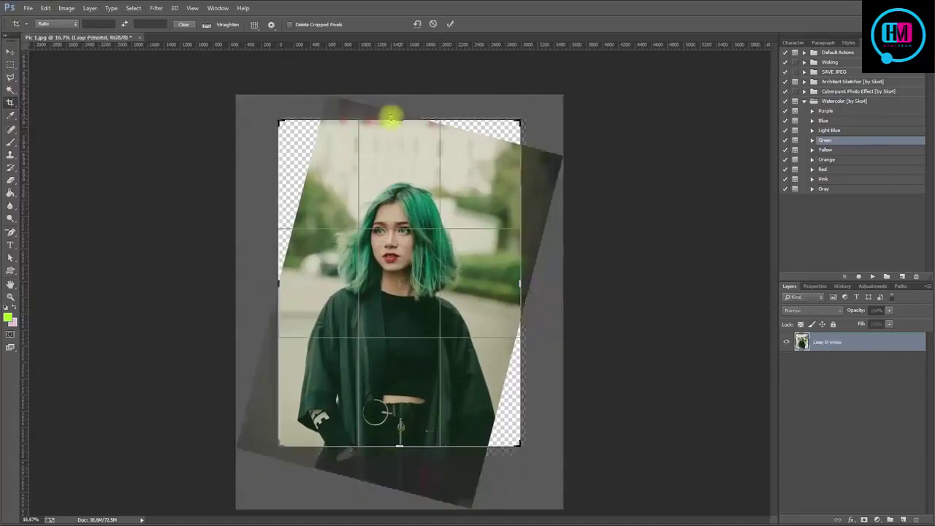
pyautogui.press('Return')
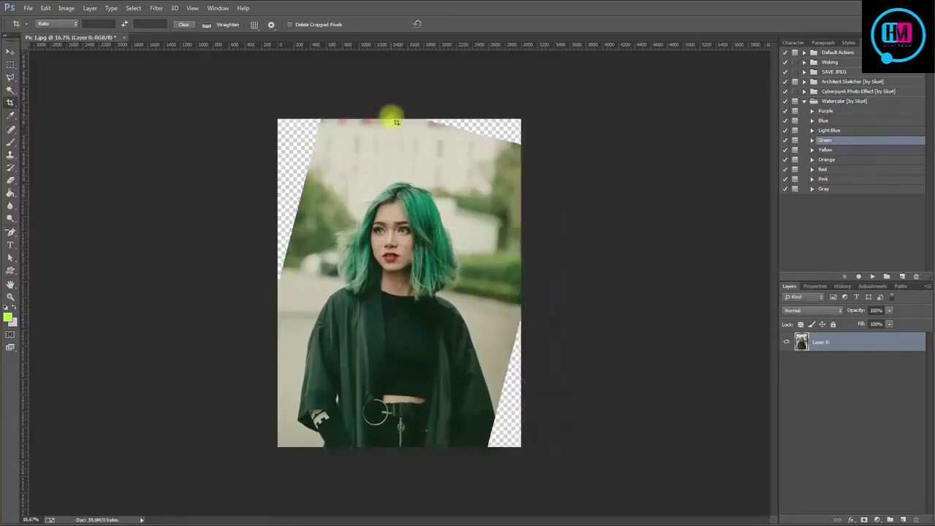
pyautogui.click(11, 52)
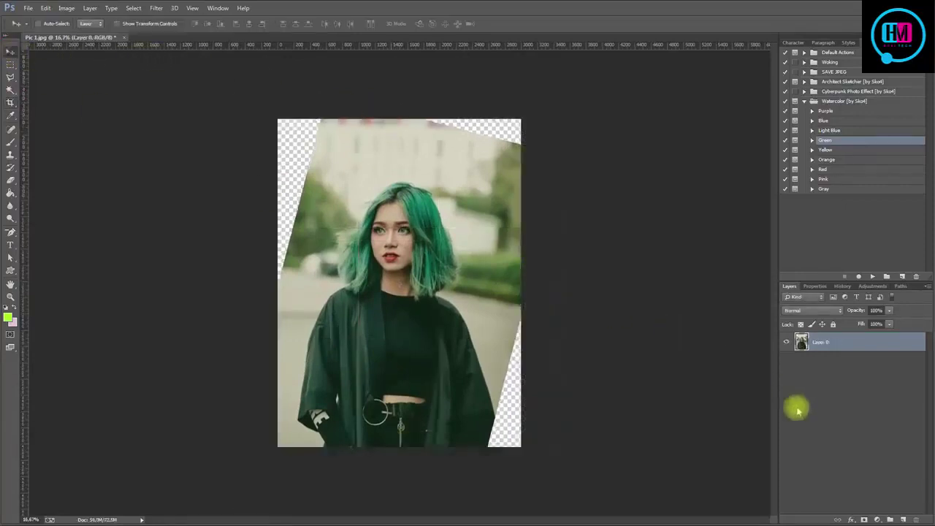
# - Add an empty Layer 1 and set the foreground colour to orange
pyautogui.click(903, 519)
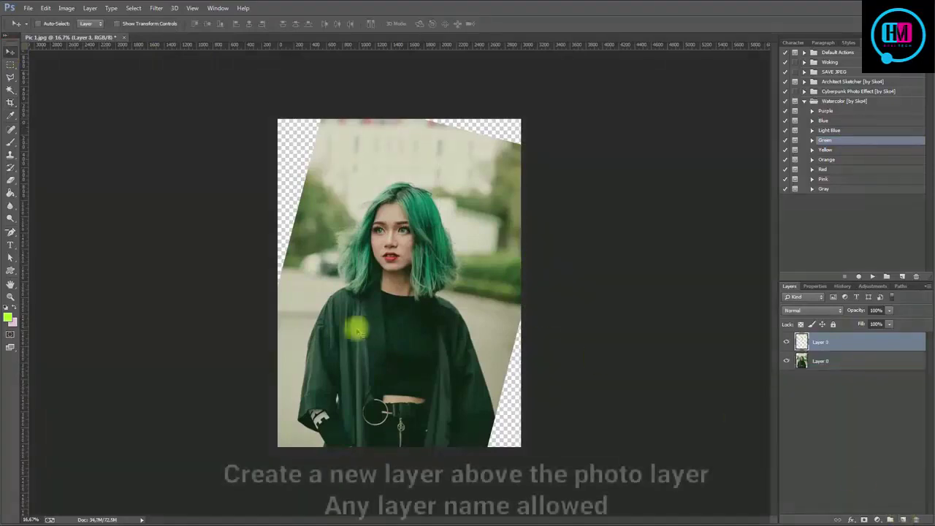
pyautogui.click(7, 315)
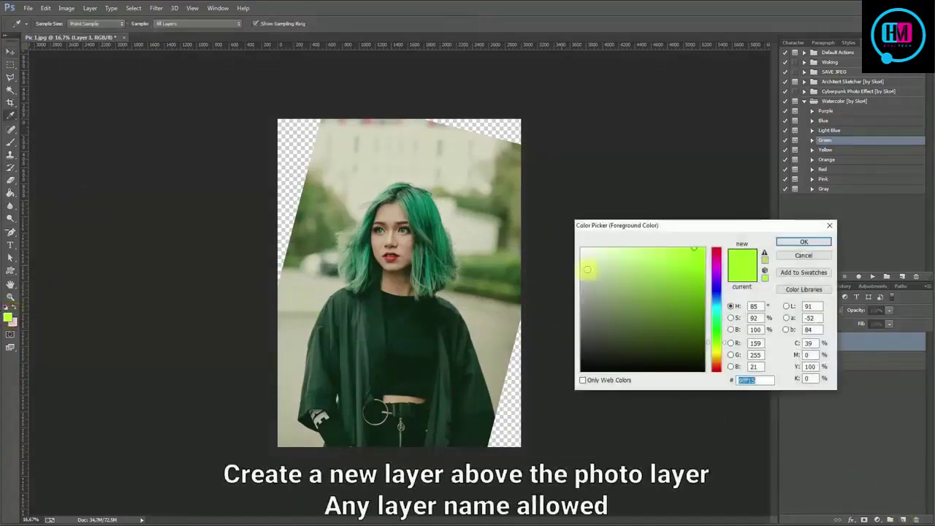
pyautogui.moveTo(709, 344); pyautogui.dragTo(713, 361)
pyautogui.click(805, 243)
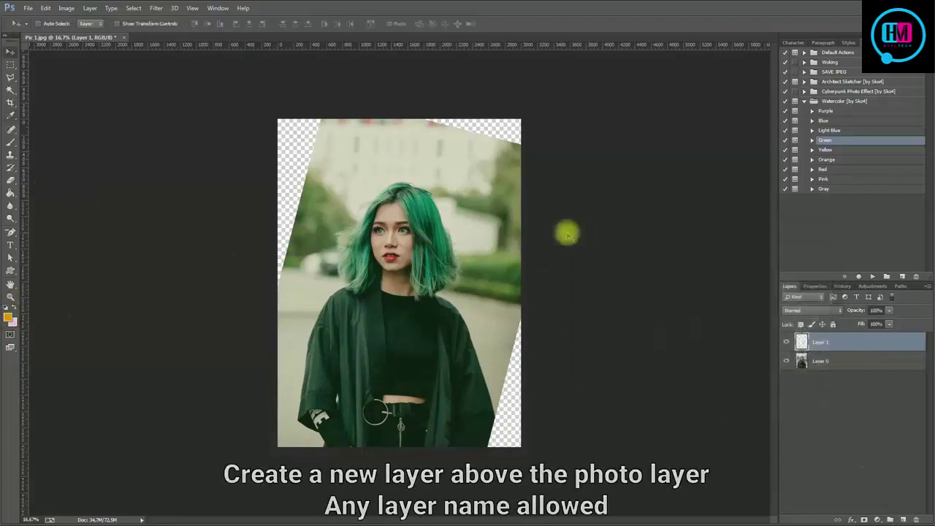
# - Select the Brush tool with the 300 px soft round preset
pyautogui.click(10, 141)
pyautogui.rightClick(363, 193)
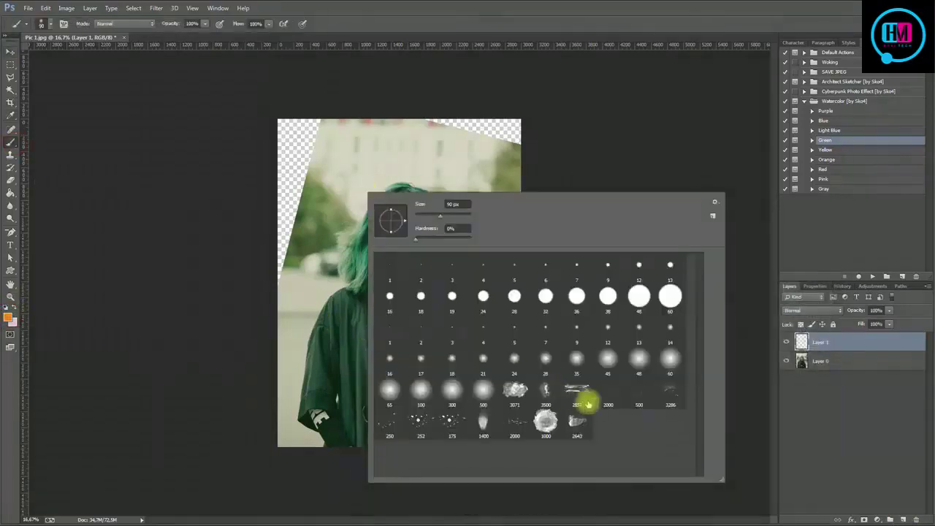
pyautogui.click(465, 391)
pyautogui.press('Return')
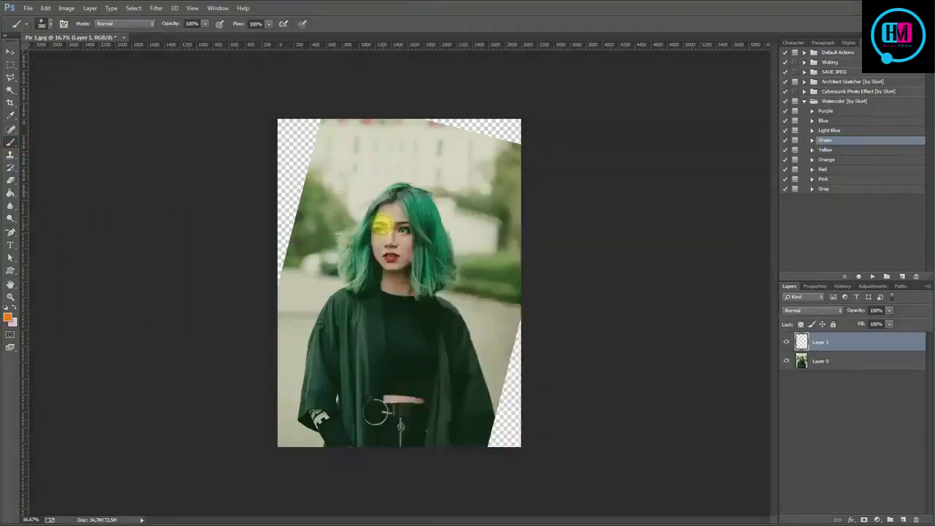
pyautogui.scroll(1, 384, 226)
pyautogui.scroll(1, 385, 230)
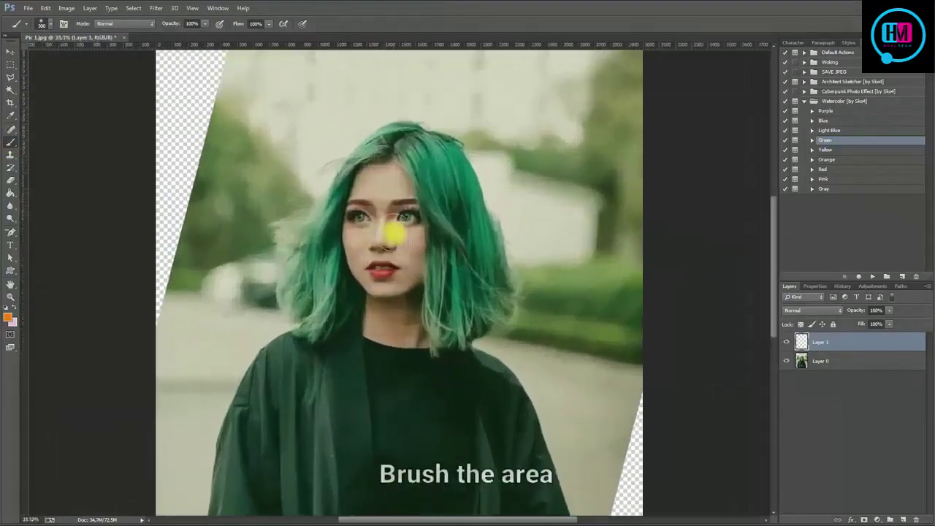
# - Adjust the brush hardness and review spacing in the Brush settings panel
pyautogui.rightClick(392, 232)
pyautogui.doubleClick(484, 267)
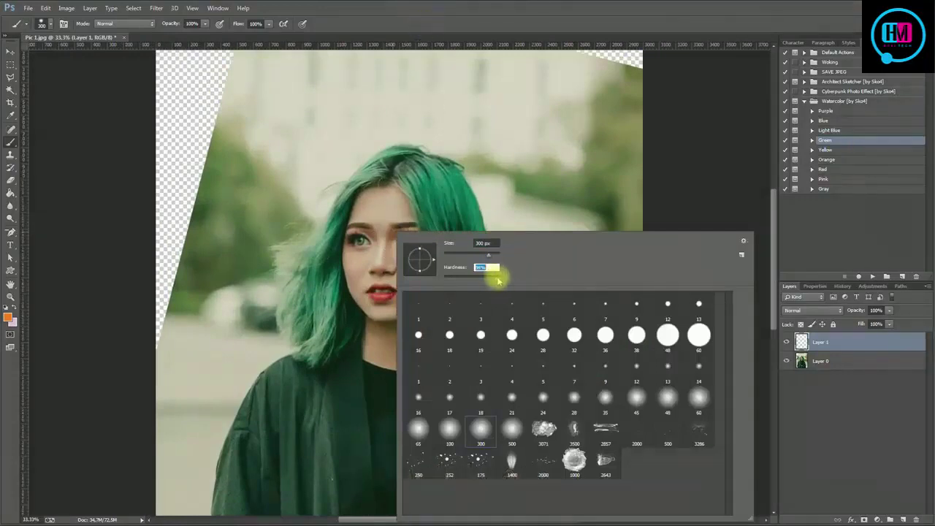
pyautogui.press('Return')
pyautogui.click(218, 8)
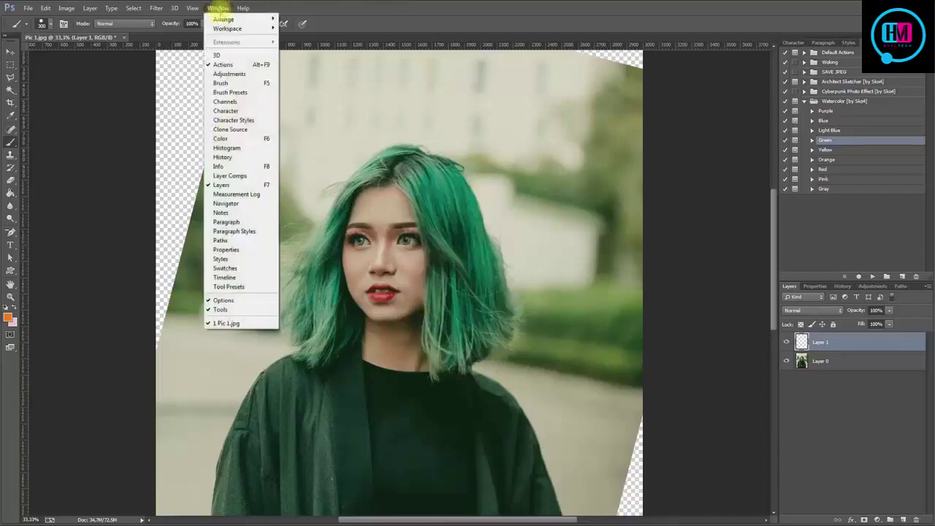
pyautogui.press('Escape')
pyautogui.press('F5')
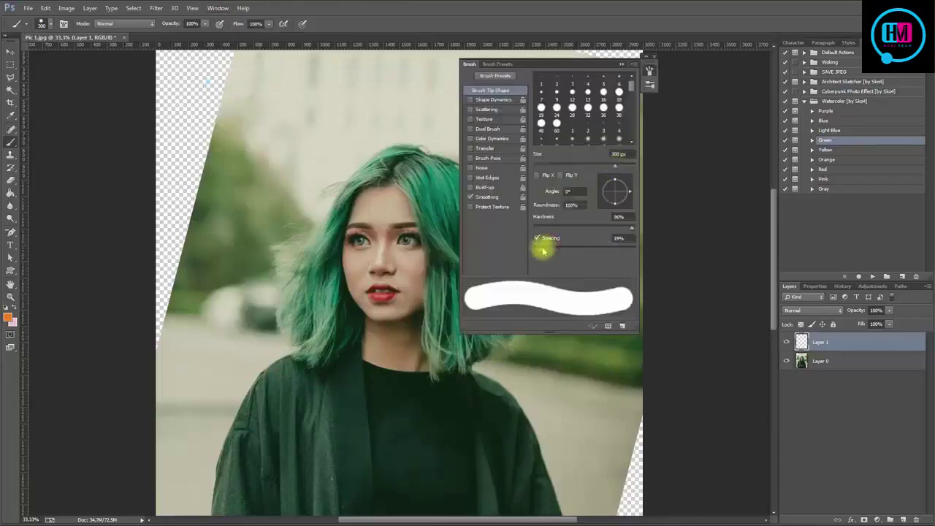
pyautogui.click(649, 69)
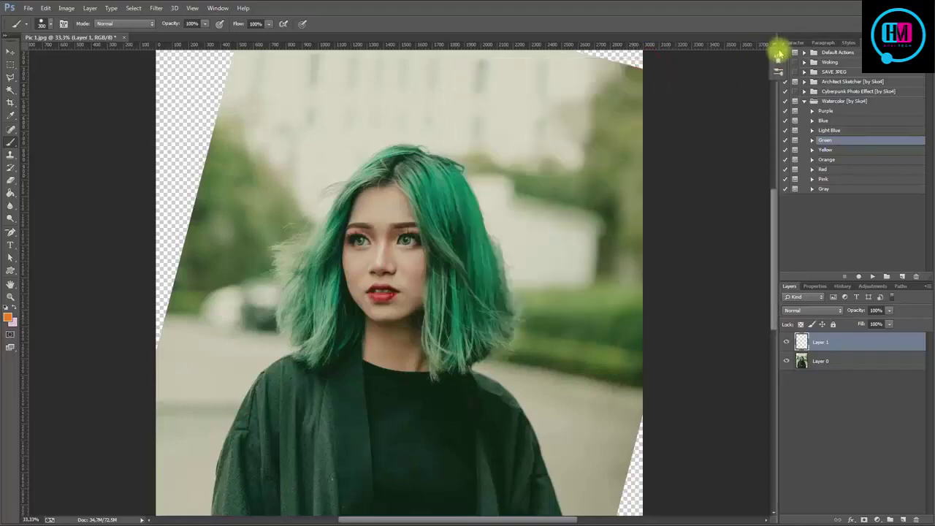
# - Paint solid orange over the hair, face and shoulders on Layer 1, then zoom out fully
pyautogui.moveTo(779, 52); pyautogui.dragTo(768, 51)
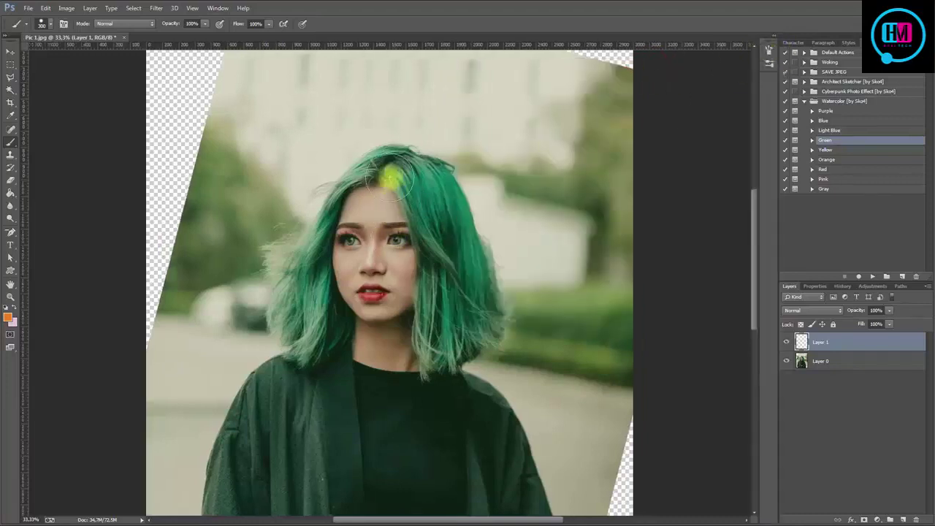
pyautogui.moveTo(394, 172); pyautogui.dragTo(479, 320)
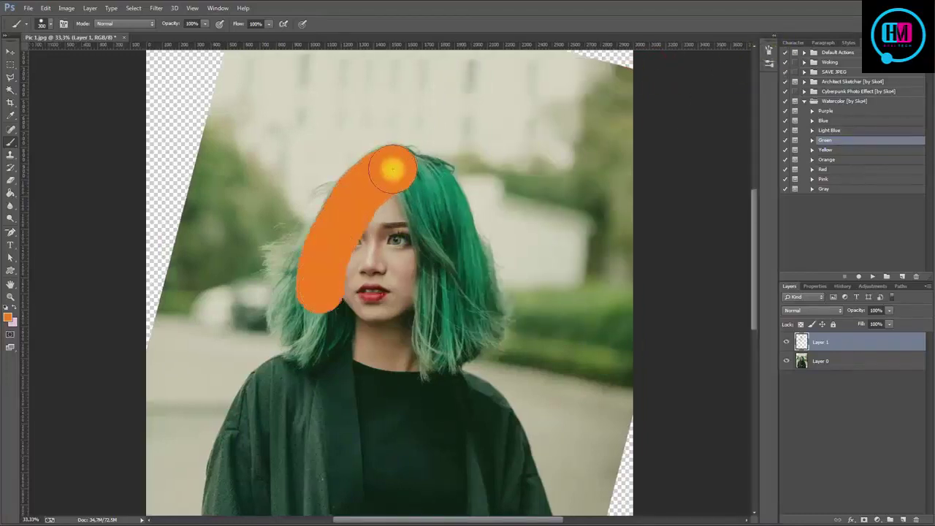
pyautogui.scroll(-2, 479, 320)
pyautogui.moveTo(438, 161); pyautogui.dragTo(313, 209)
pyautogui.scroll(-3, 312, 209)
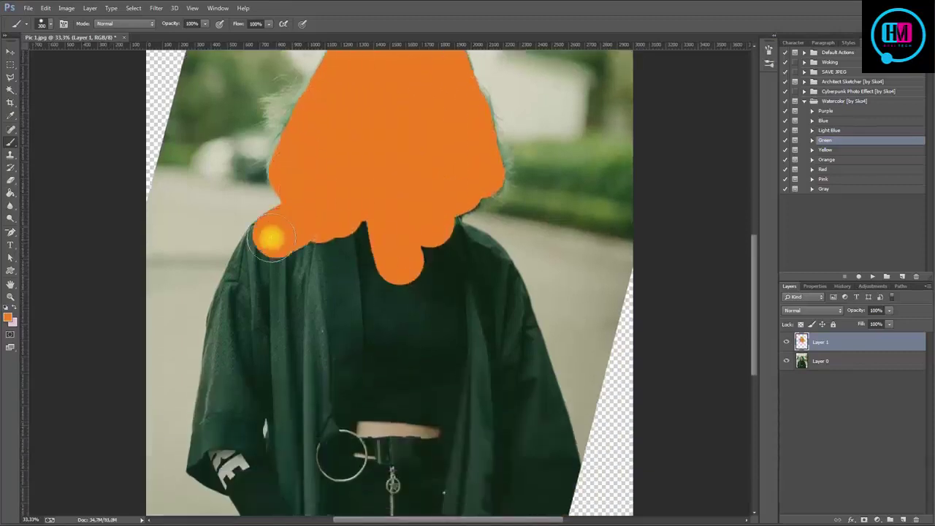
pyautogui.moveTo(267, 236)
pyautogui.mouseDown()
pyautogui.moveTo(465, 179)
pyautogui.moveTo(463, 302)
pyautogui.moveTo(499, 302)
pyautogui.moveTo(336, 315)
pyautogui.mouseUp()
pyautogui.hotkey('ctrl', '-')
pyautogui.hotkey('ctrl', '-')
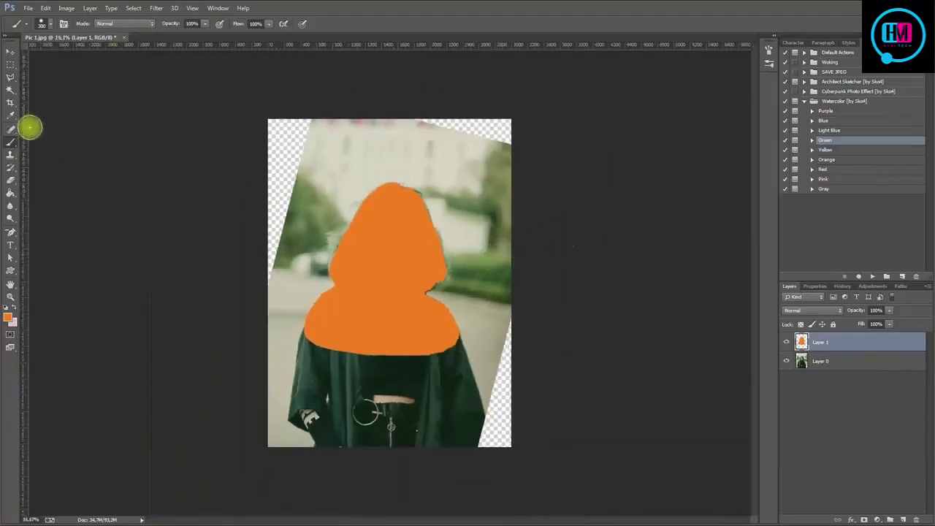
pyautogui.click(10, 51)
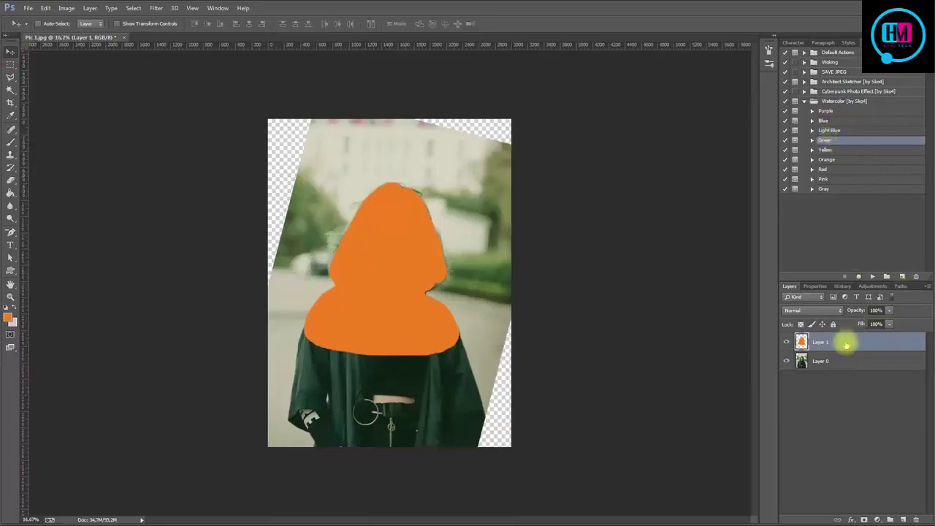
# - Start the Green action, stop at its message, select the Brush tool, and run Green again
pyautogui.click(871, 277)
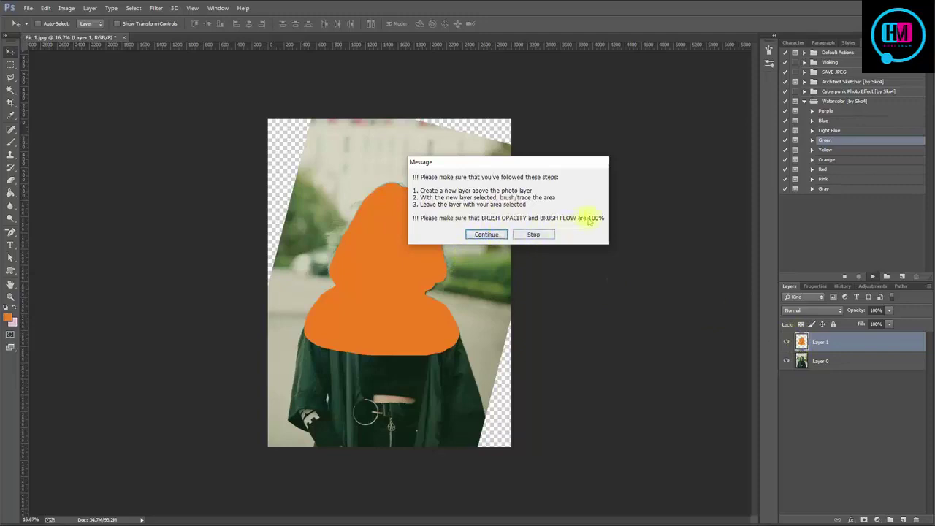
pyautogui.click(533, 235)
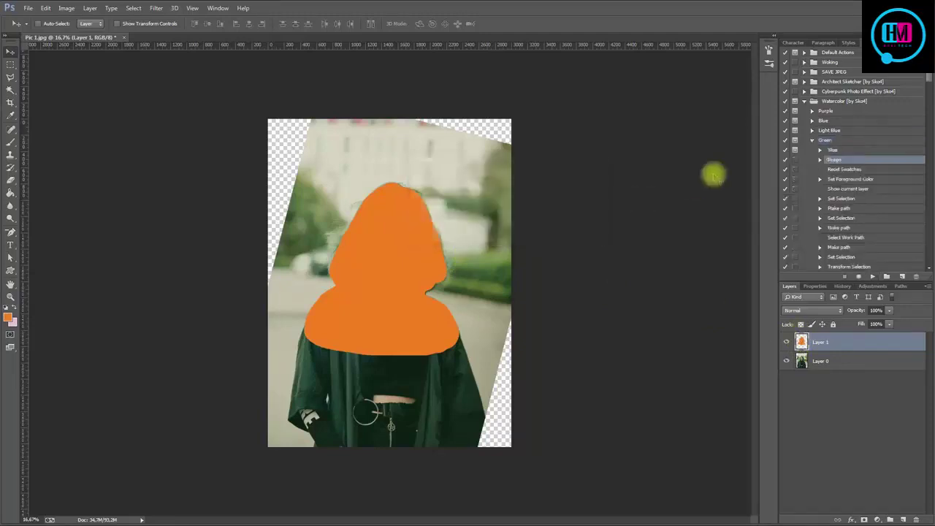
pyautogui.click(811, 140)
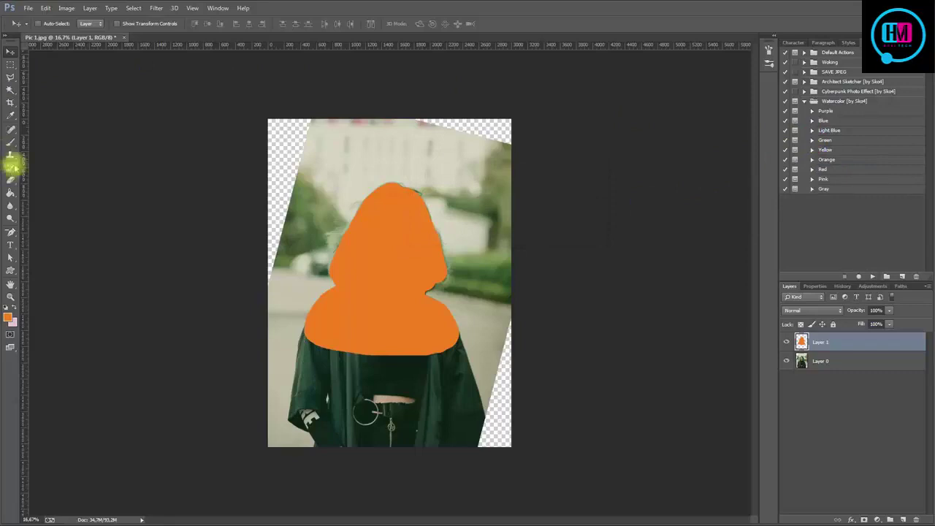
pyautogui.click(12, 146)
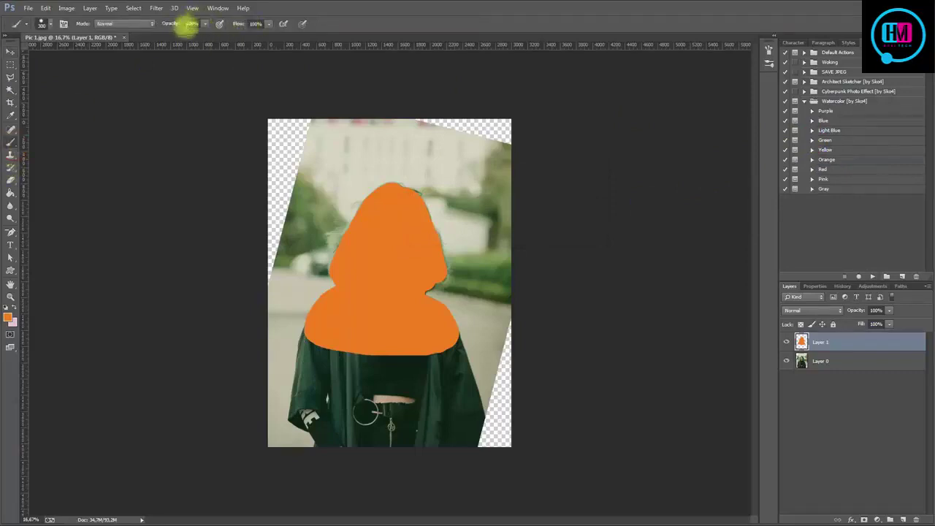
pyautogui.click(829, 140)
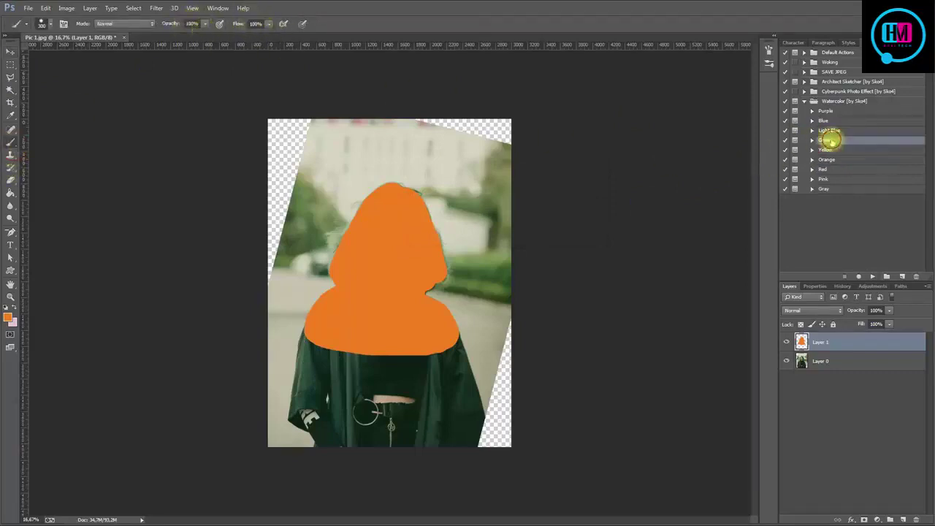
pyautogui.click(871, 277)
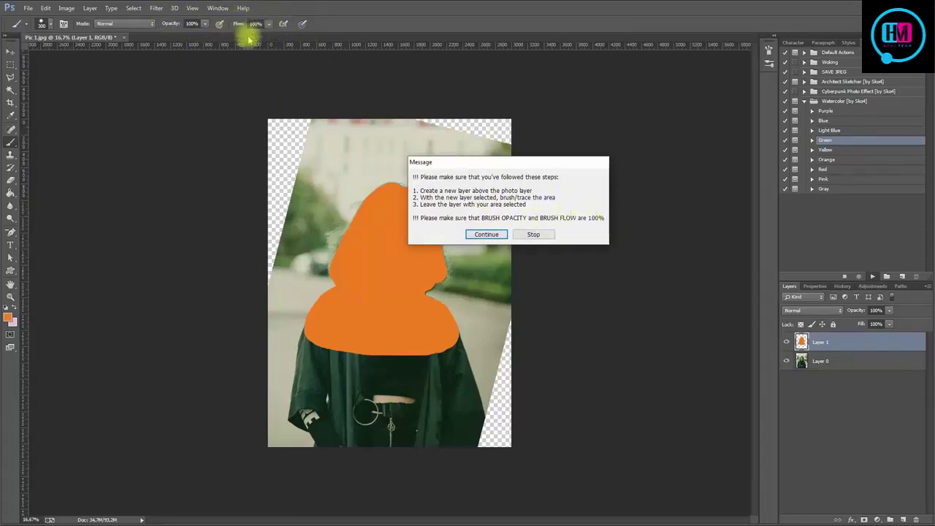
# - Continue the Green action past its checklist, close the DONE message, and zoom in
pyautogui.click(486, 234)
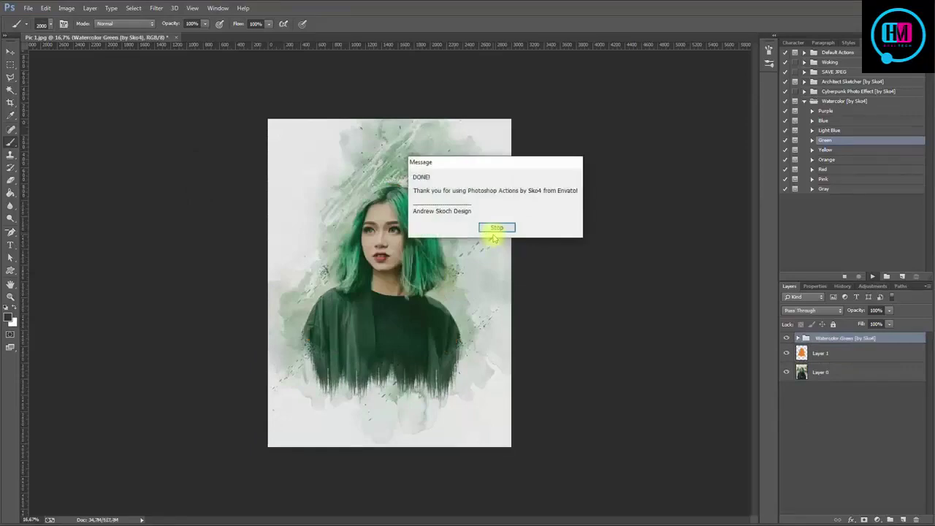
pyautogui.click(497, 228)
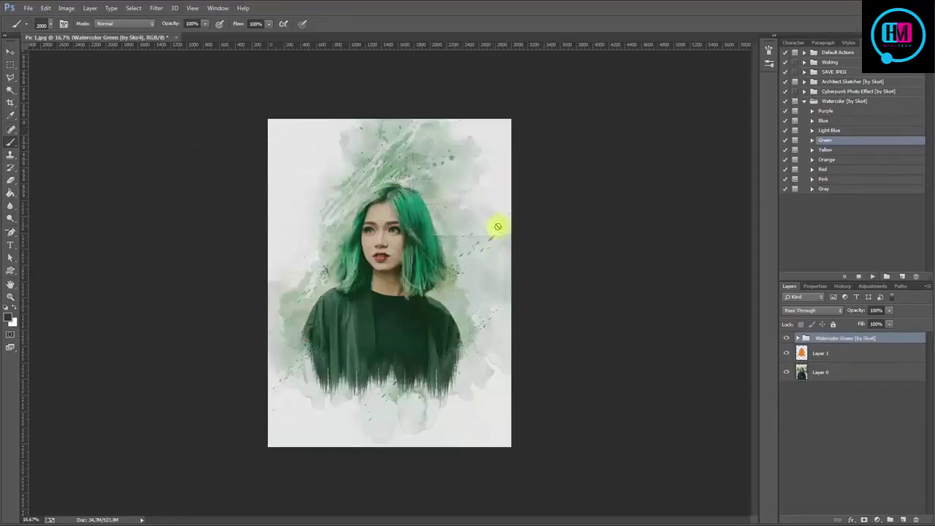
pyautogui.hotkey('ctrl', '+')
pyautogui.hotkey('ctrl', '+')
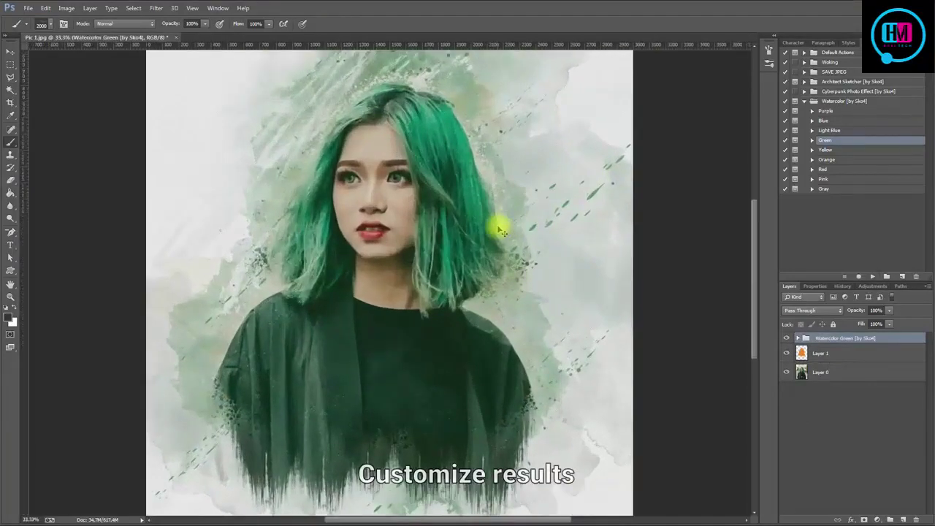
pyautogui.hotkey('ctrl', '+')
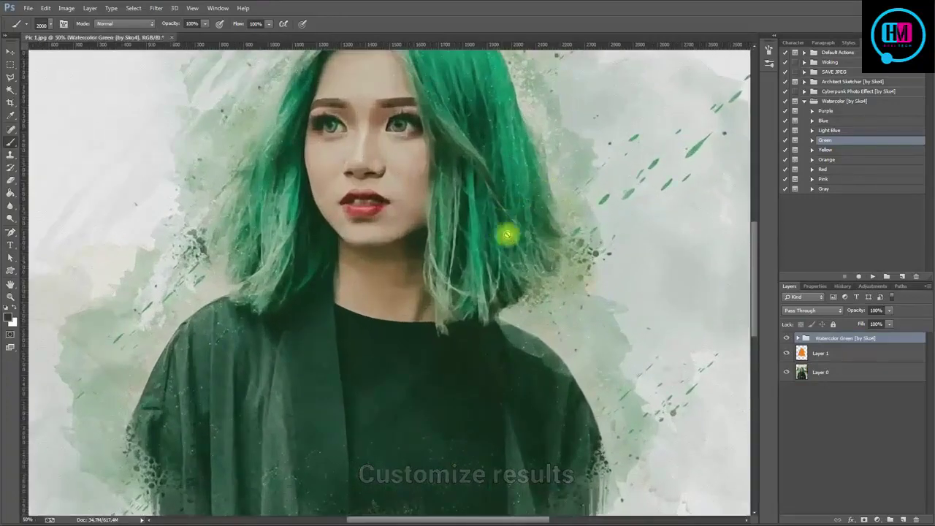
pyautogui.scroll(1, 524, 256)
pyautogui.moveTo(755, 275); pyautogui.dragTo(755, 250)
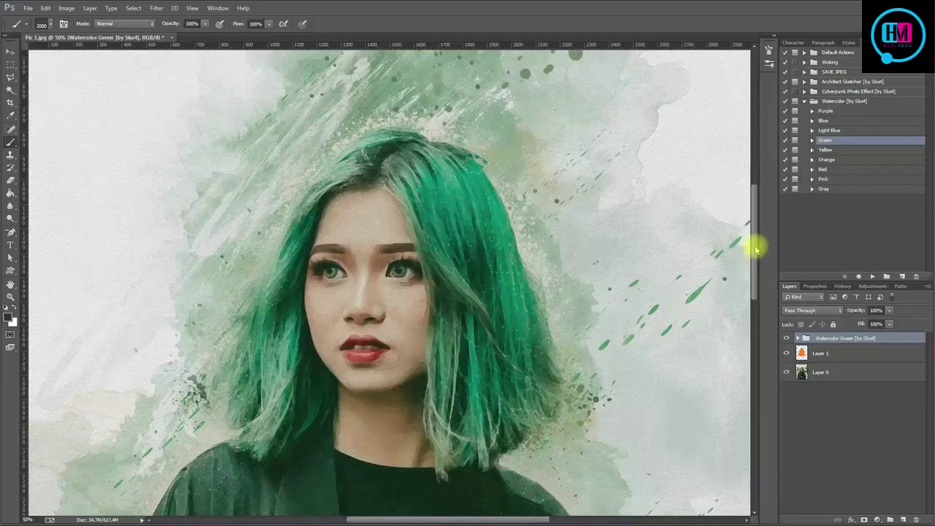
pyautogui.moveTo(755, 250)
pyautogui.mouseDown()
pyautogui.moveTo(757, 224)
pyautogui.moveTo(752, 342)
pyautogui.moveTo(745, 268)
pyautogui.mouseUp()
pyautogui.hotkey('ctrl', '-')
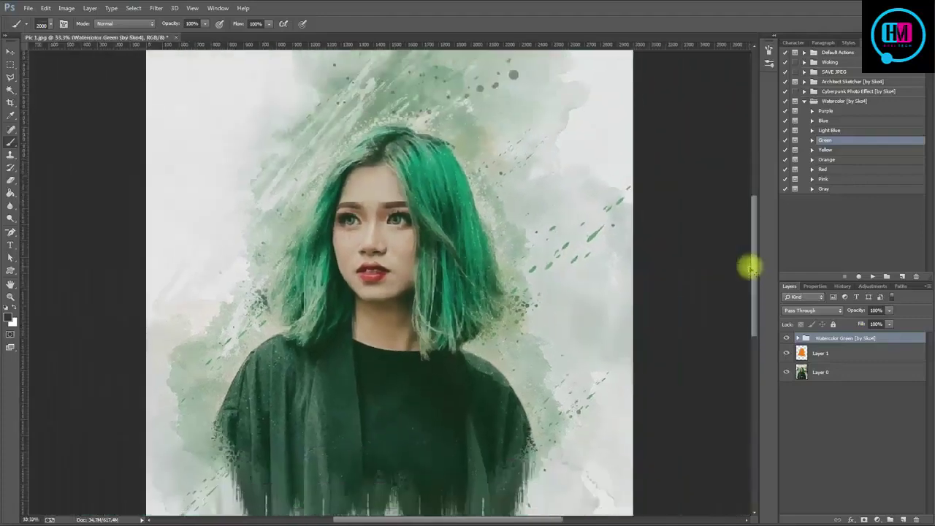
# - Expand the Watercolor Green and Change colors groups; set layer 8's overlay to green #035640
pyautogui.click(797, 338)
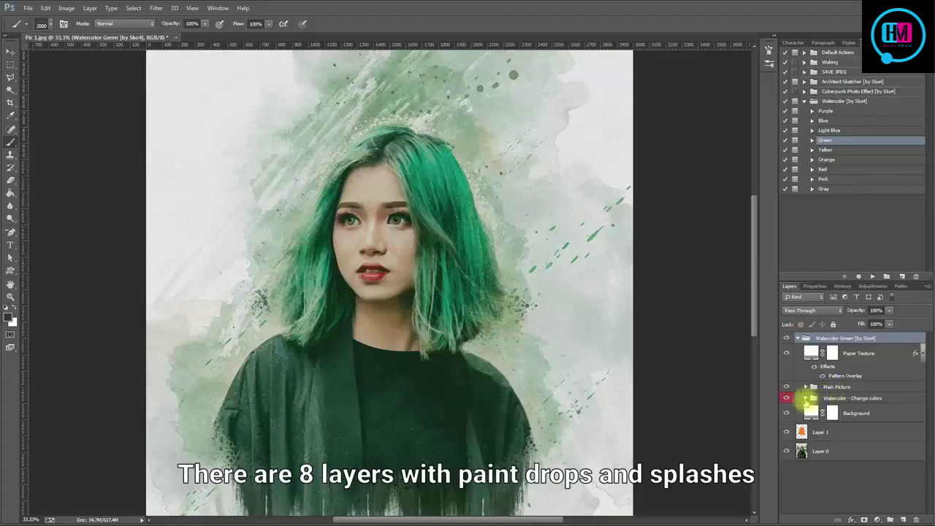
pyautogui.click(805, 398)
pyautogui.scroll(-2, 864, 377)
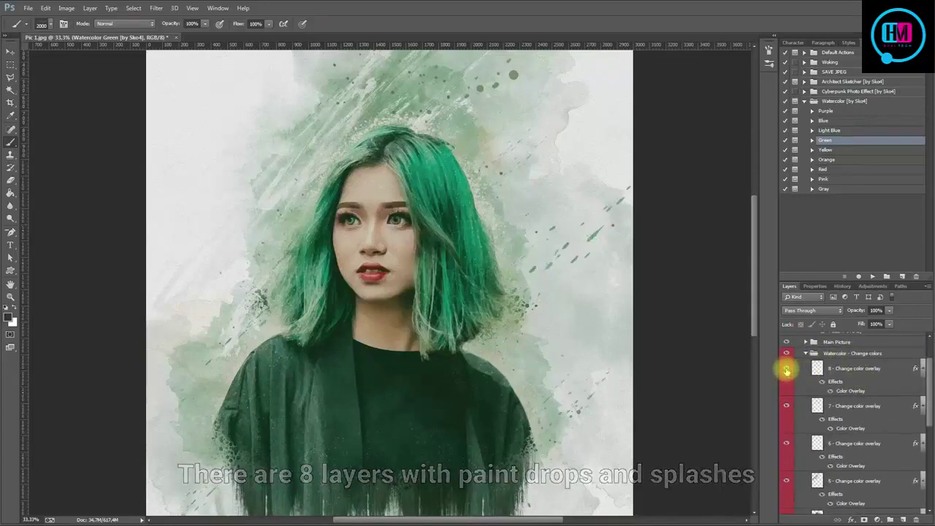
pyautogui.doubleClick(851, 391)
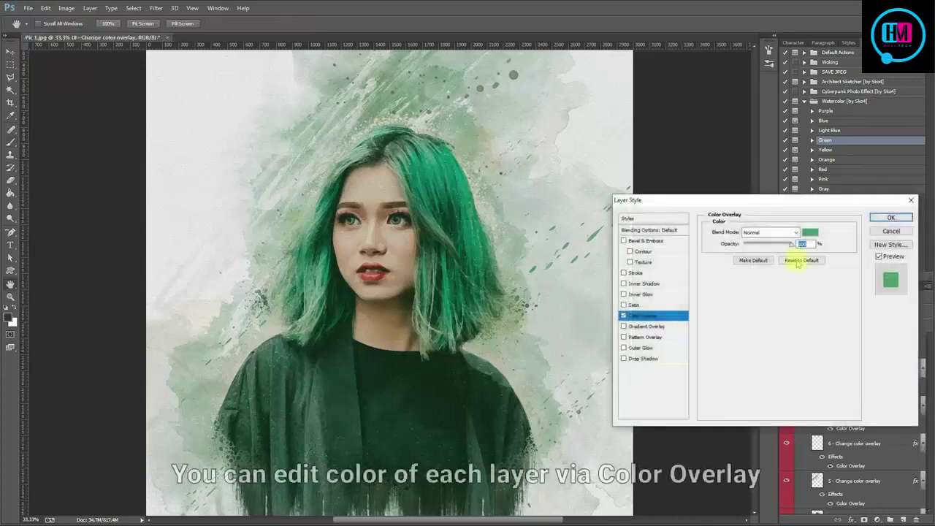
pyautogui.click(806, 231)
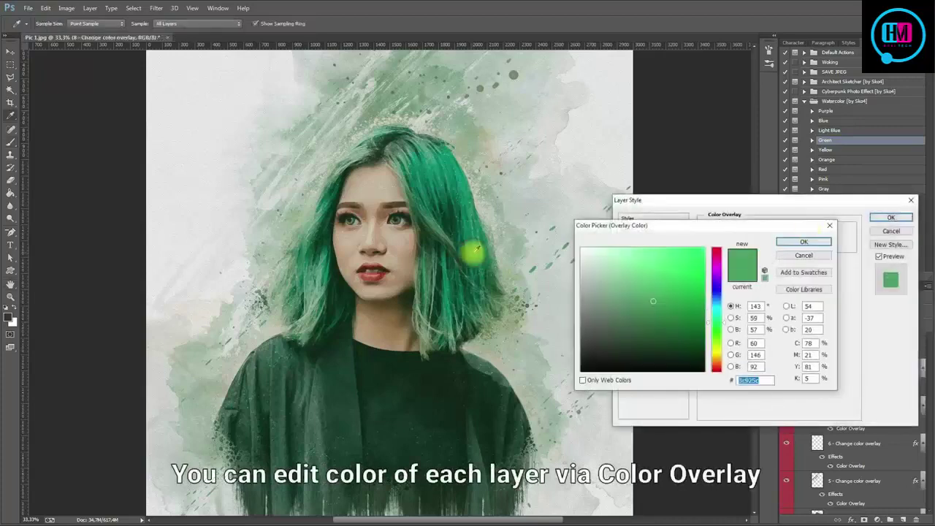
pyautogui.moveTo(473, 252); pyautogui.dragTo(464, 203)
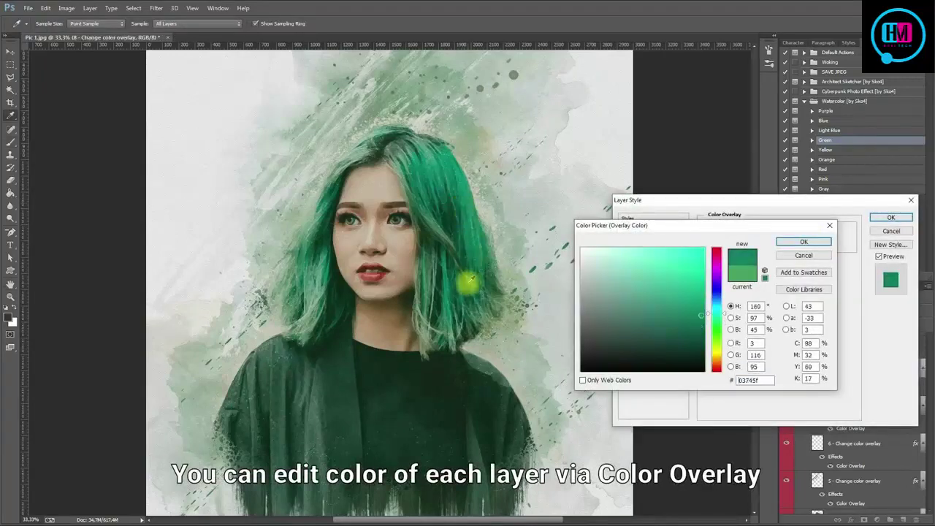
pyautogui.click(465, 277)
pyautogui.click(469, 266)
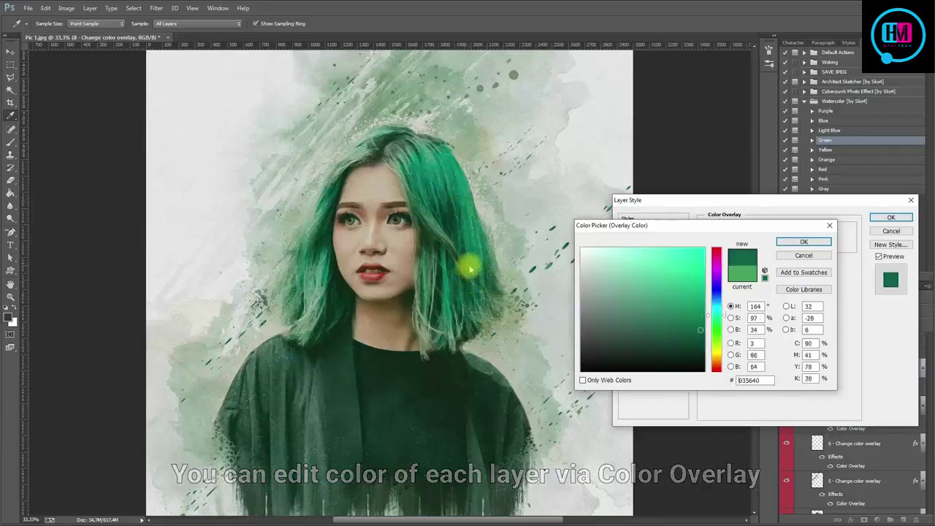
pyautogui.click(803, 242)
pyautogui.click(890, 217)
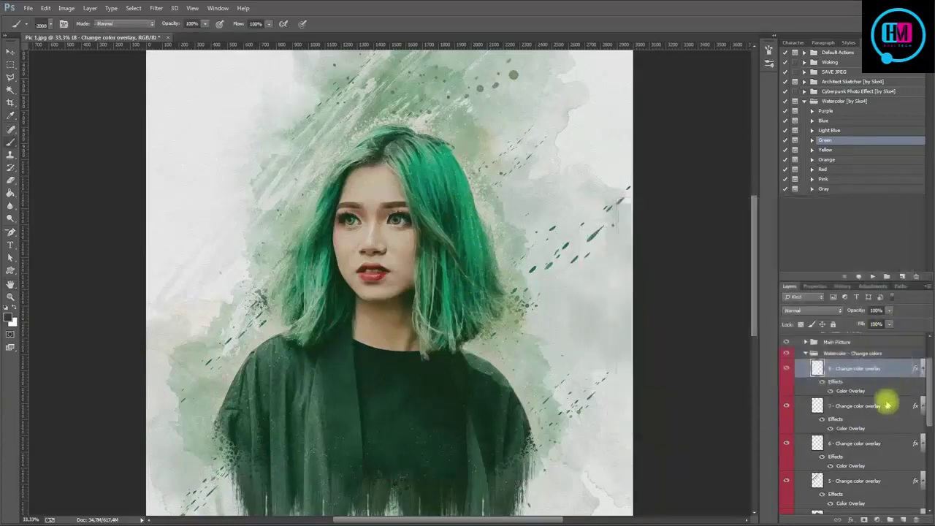
# - Set layer 7's Color Overlay to light peach #ffd394
pyautogui.click(852, 409)
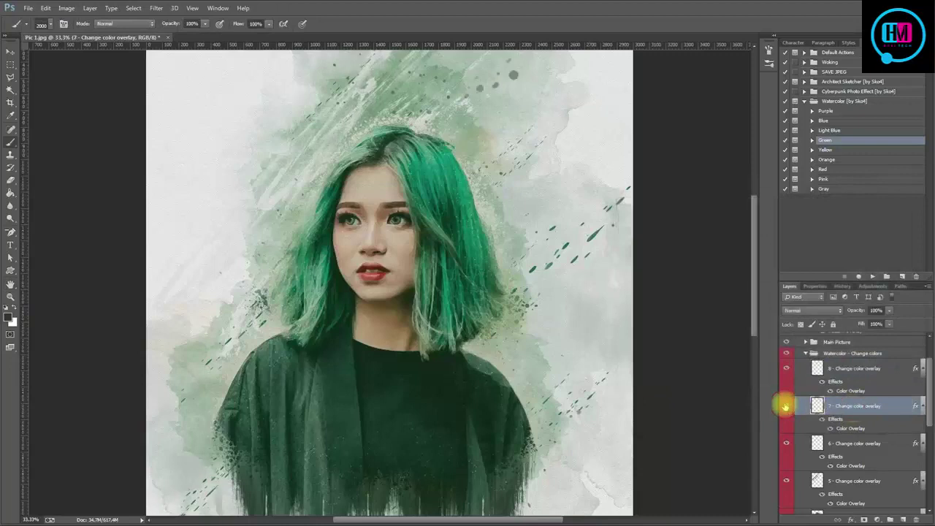
pyautogui.doubleClick(851, 430)
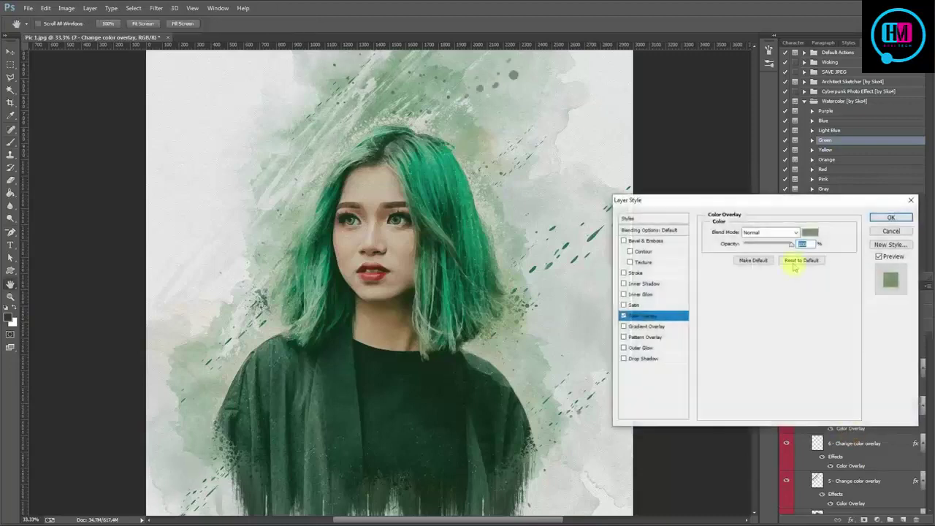
pyautogui.click(809, 232)
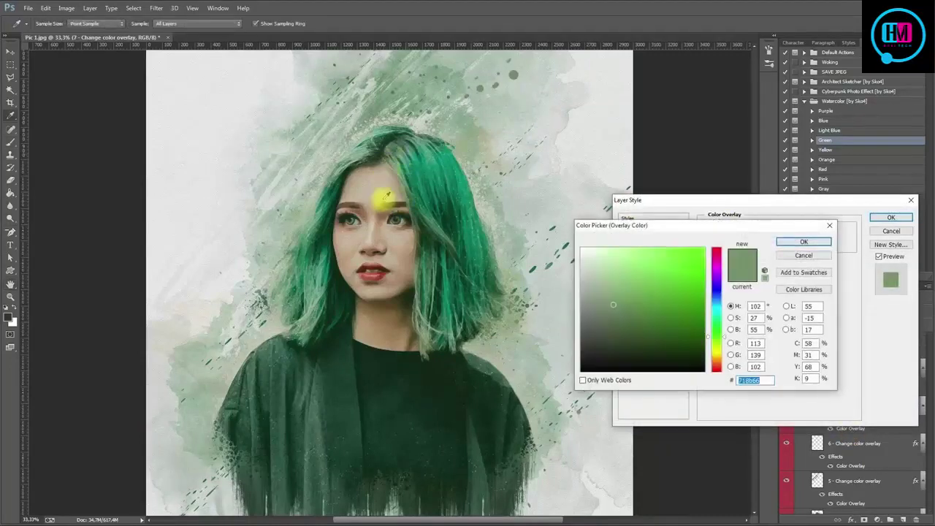
pyautogui.click(372, 201)
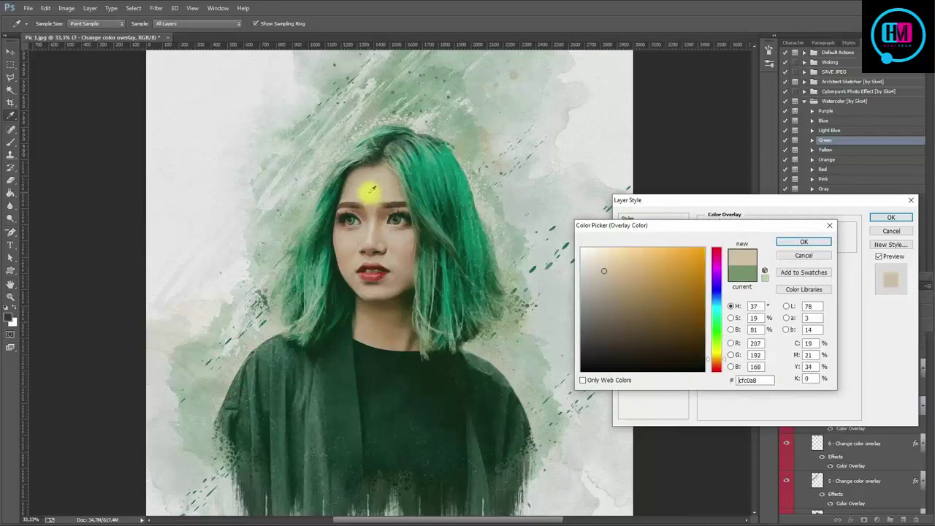
pyautogui.click(401, 254)
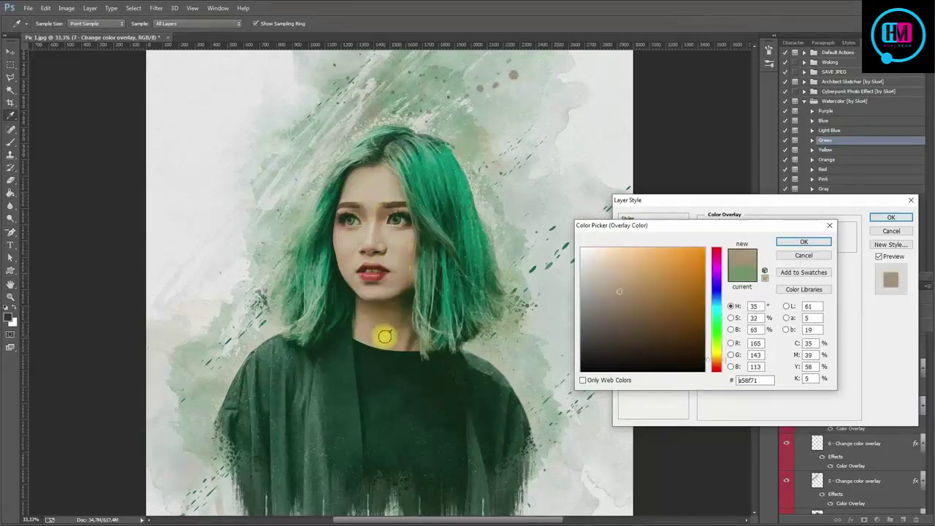
pyautogui.click(646, 267)
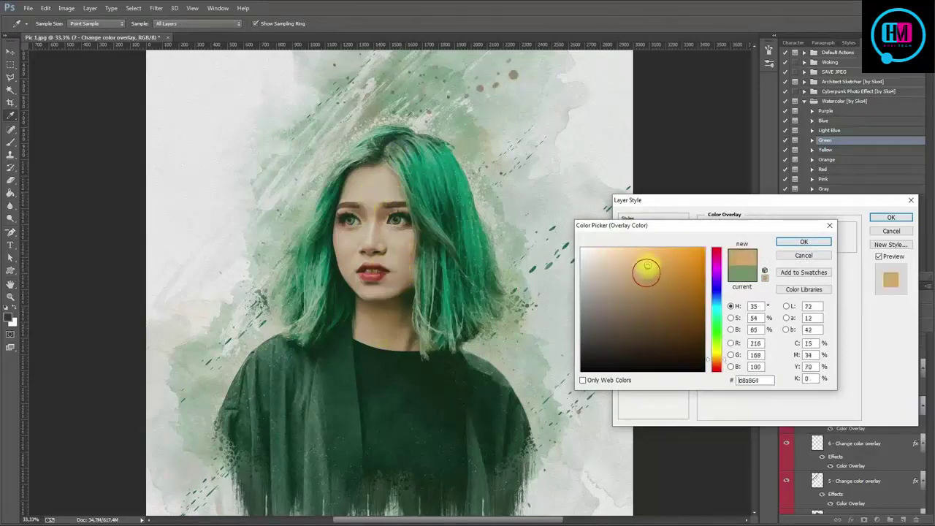
pyautogui.moveTo(645, 266); pyautogui.dragTo(633, 248)
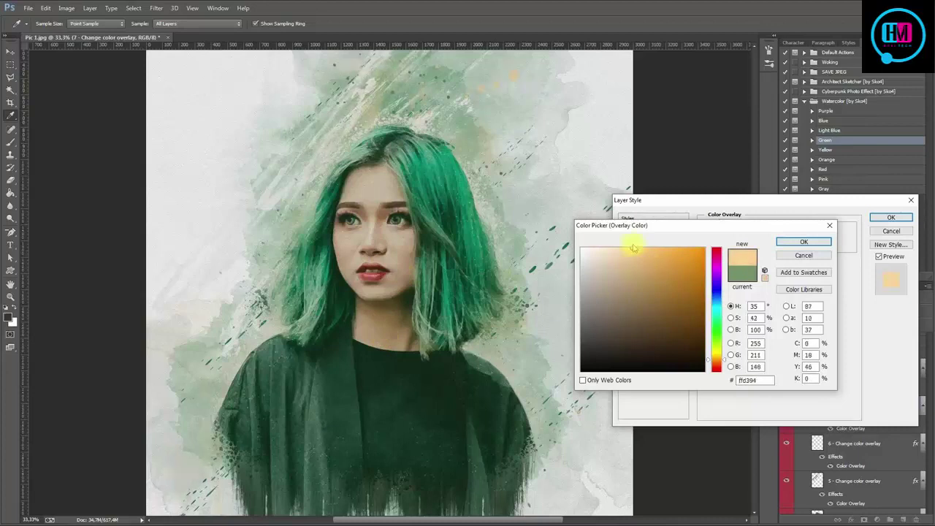
pyautogui.click(801, 243)
pyautogui.click(891, 217)
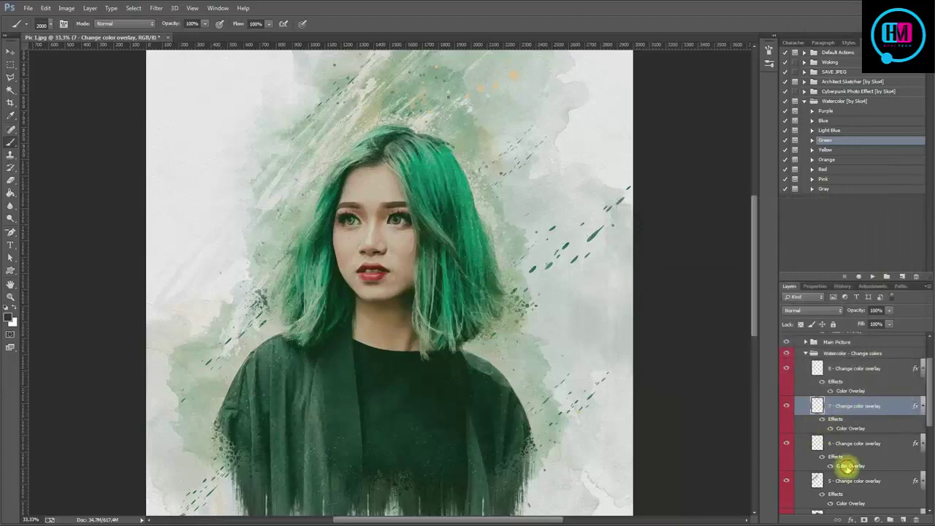
# - Set layer 6's Color Overlay to a brighter green #07795c
pyautogui.doubleClick(849, 466)
pyautogui.click(810, 232)
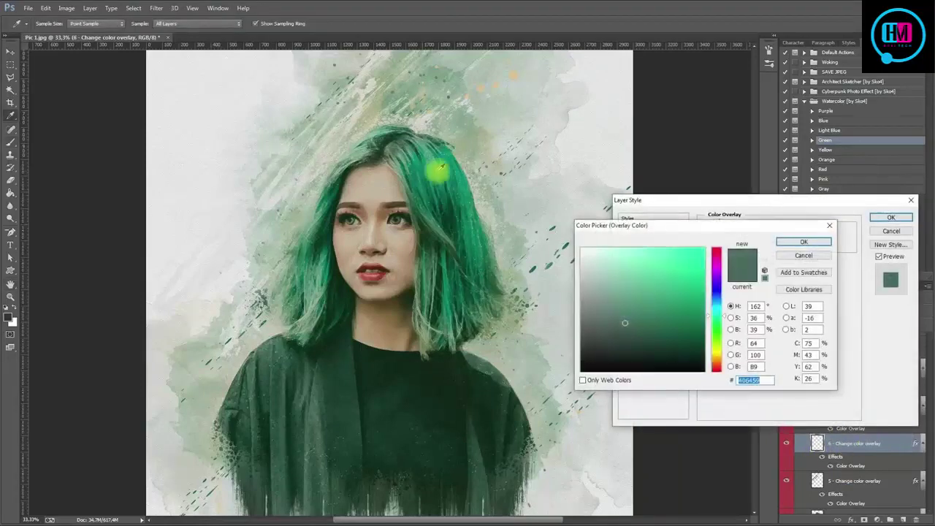
pyautogui.click(461, 182)
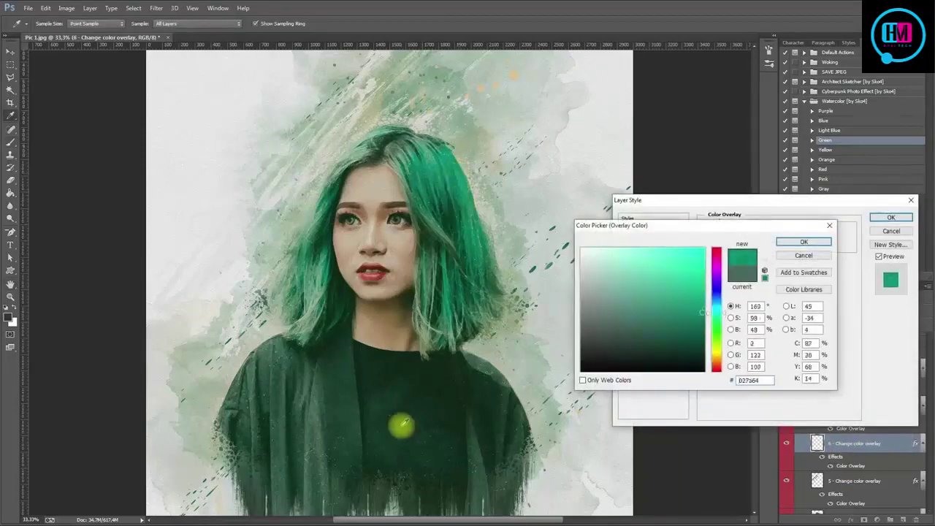
pyautogui.click(375, 426)
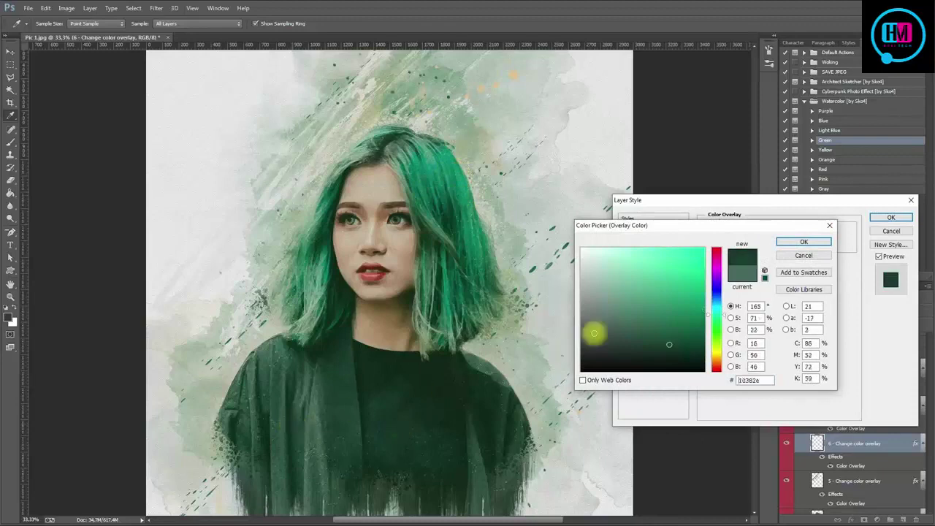
pyautogui.click(698, 312)
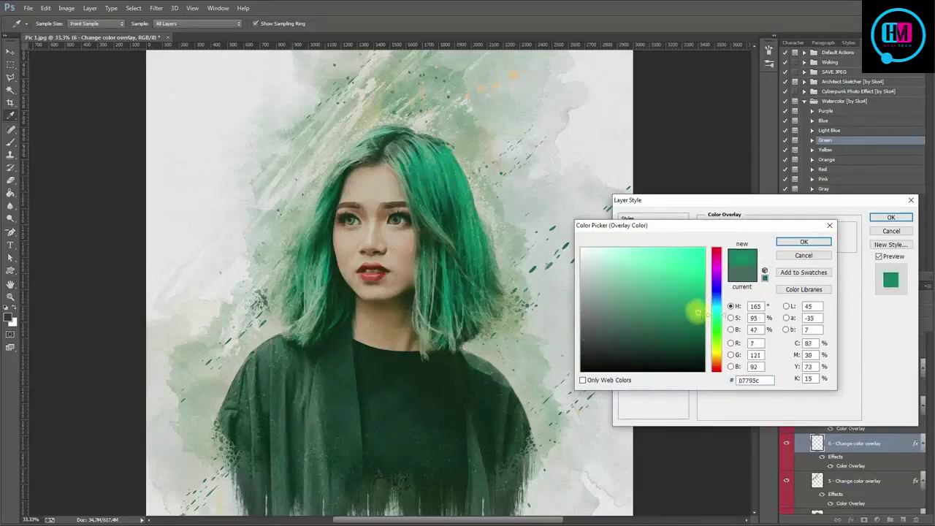
pyautogui.click(813, 242)
pyautogui.click(889, 217)
# - Locate layer 5's strokes and try several greens in its Color Overlay
pyautogui.scroll(-1, 845, 440)
pyautogui.scroll(-1, 847, 434)
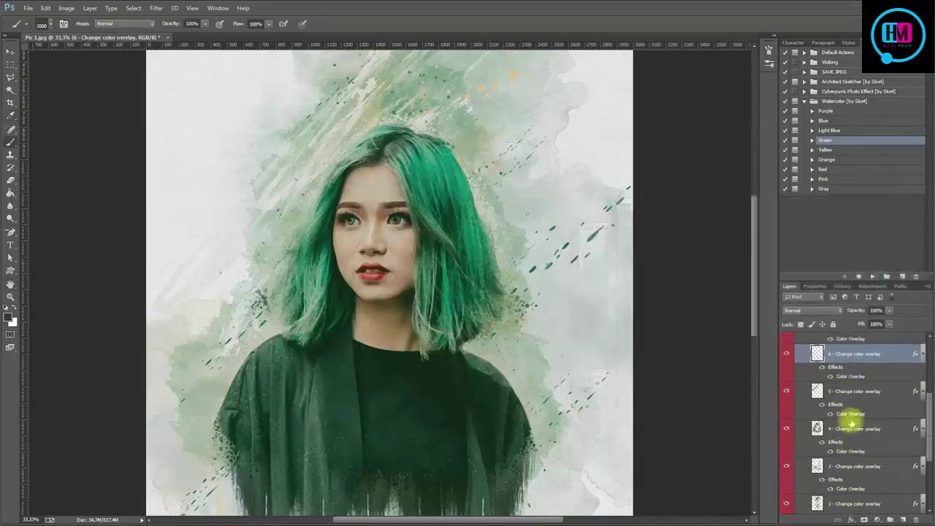
pyautogui.click(836, 387)
pyautogui.click(786, 392)
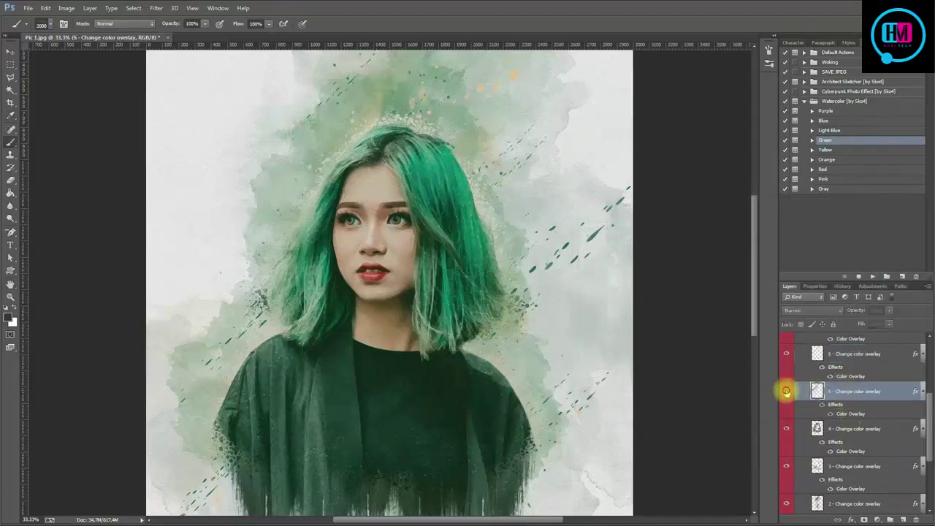
pyautogui.click(786, 392)
pyautogui.doubleClick(845, 414)
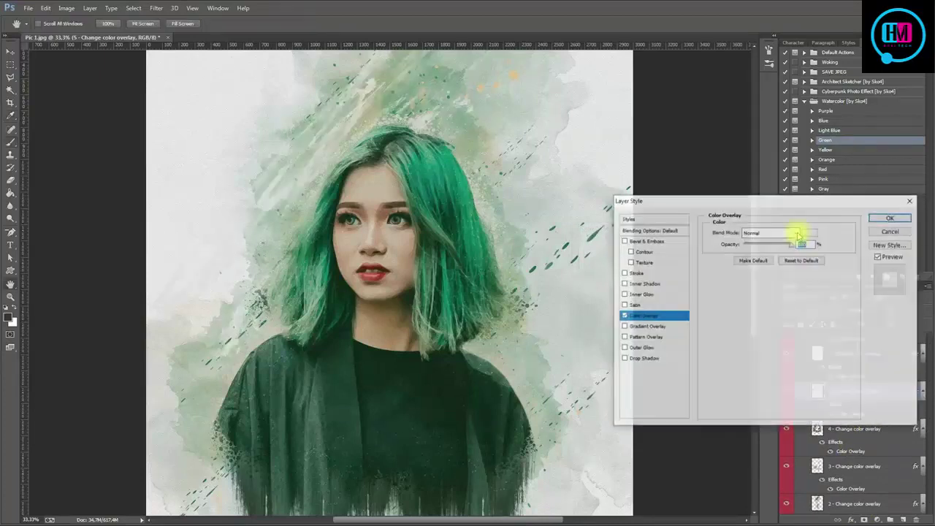
pyautogui.click(807, 236)
pyautogui.click(547, 212)
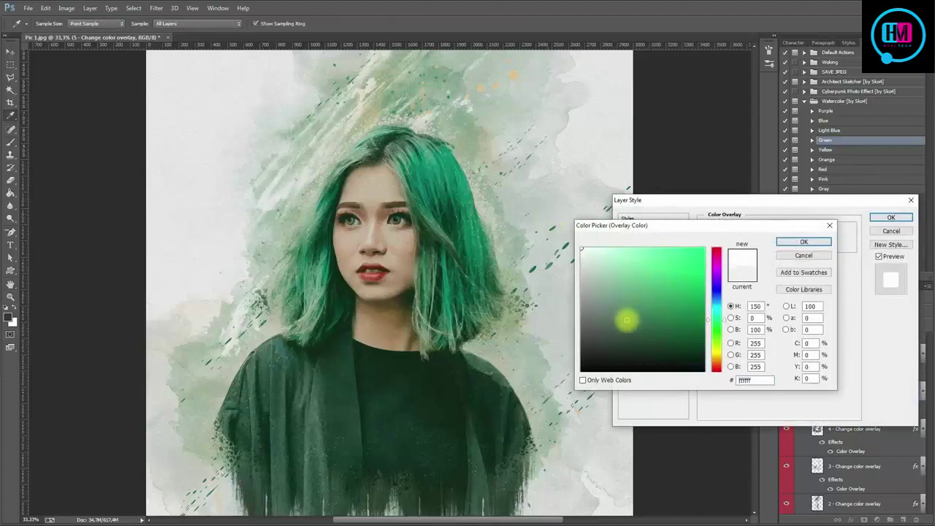
pyautogui.click(625, 319)
pyautogui.click(674, 320)
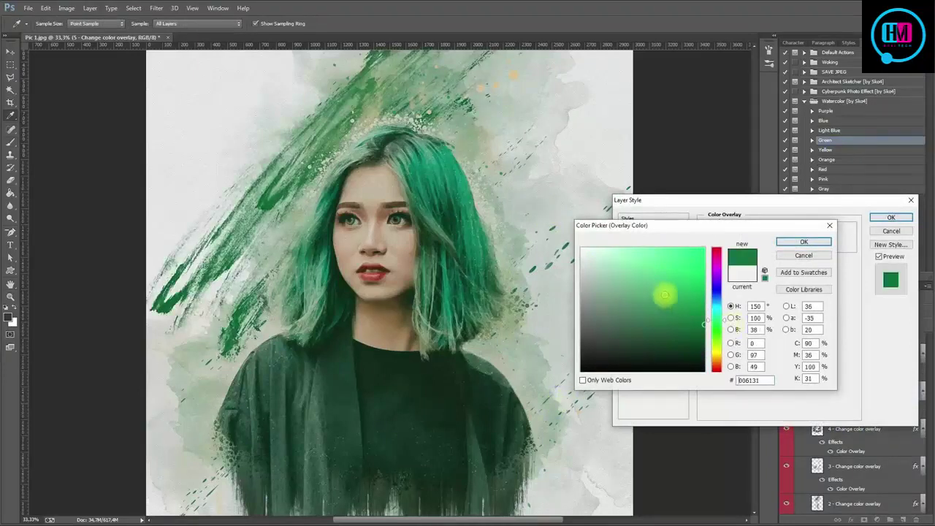
pyautogui.click(701, 249)
# - Sample face and hair tones, then settle on white #ffffff for layer 5's overlay
pyautogui.click(365, 244)
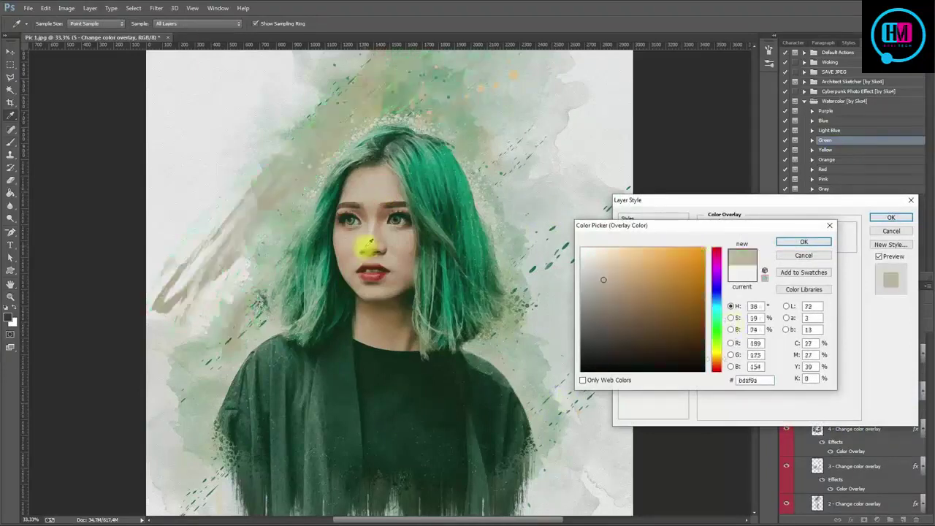
pyautogui.click(369, 255)
pyautogui.click(371, 276)
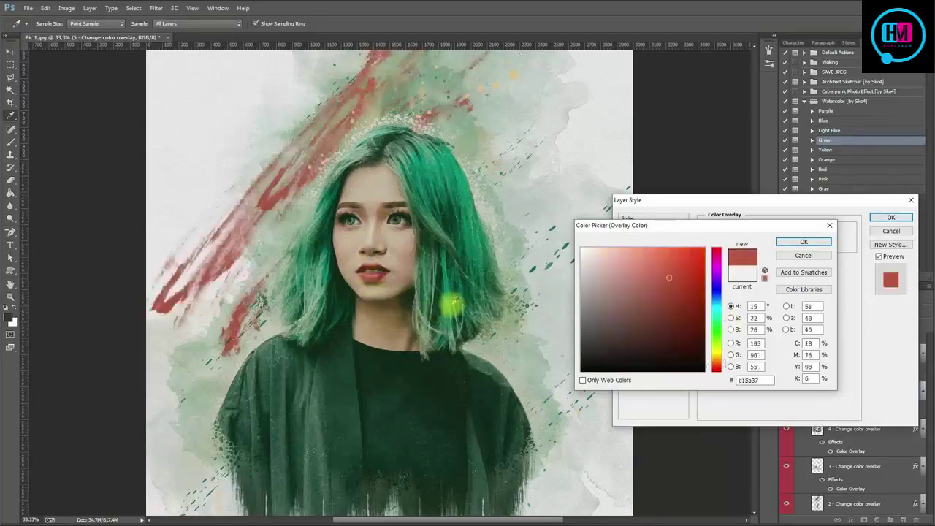
pyautogui.click(451, 307)
pyautogui.click(372, 182)
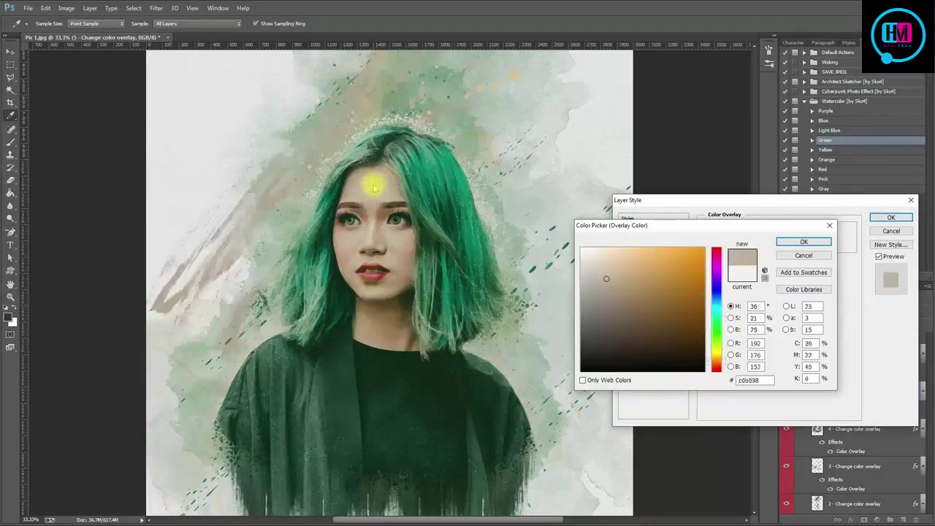
pyautogui.click(583, 249)
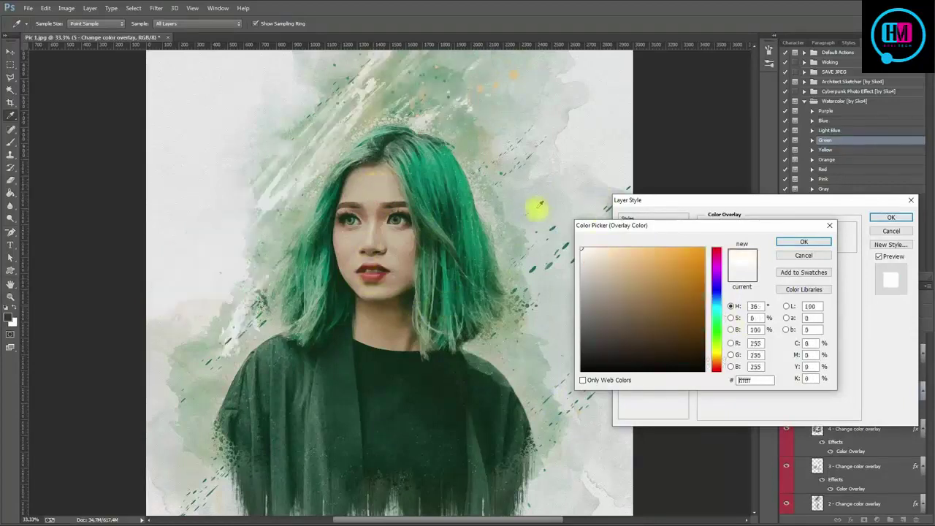
pyautogui.click(786, 242)
pyautogui.click(889, 217)
pyautogui.click(856, 429)
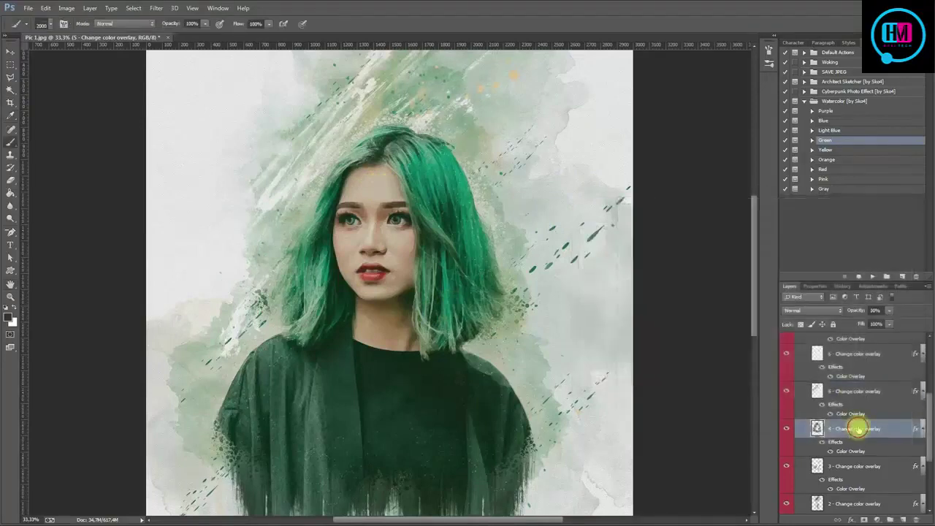
# - Give layer 4's Color Overlay a green sampled from the hair
pyautogui.click(786, 429)
pyautogui.click(786, 429)
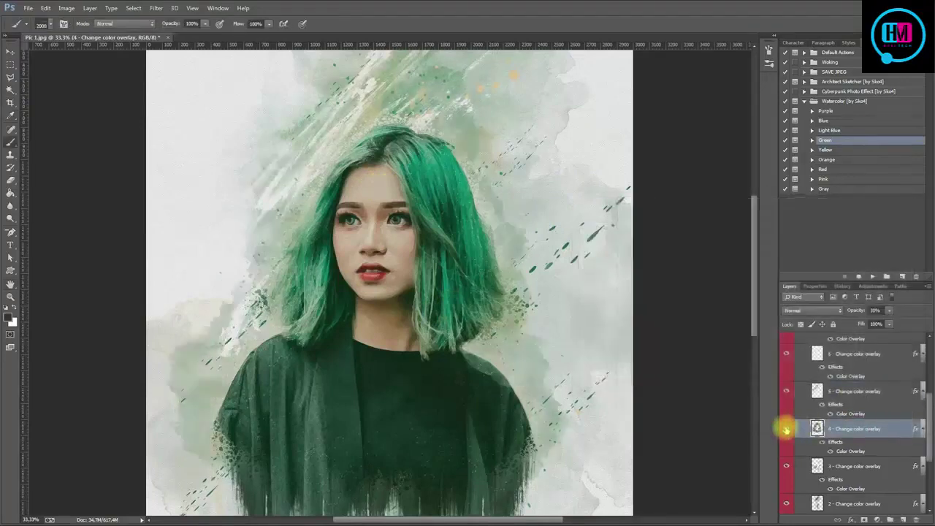
pyautogui.doubleClick(841, 451)
pyautogui.click(808, 235)
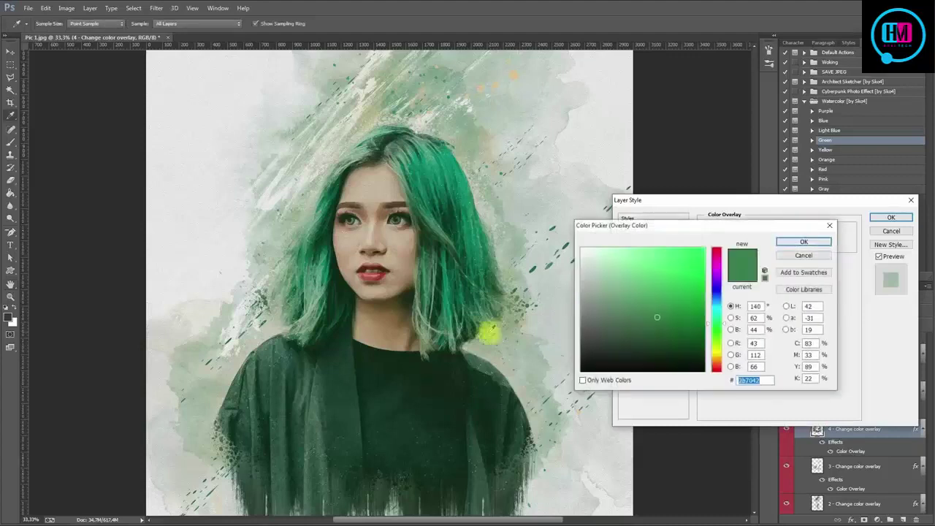
pyautogui.click(479, 363)
pyautogui.click(473, 299)
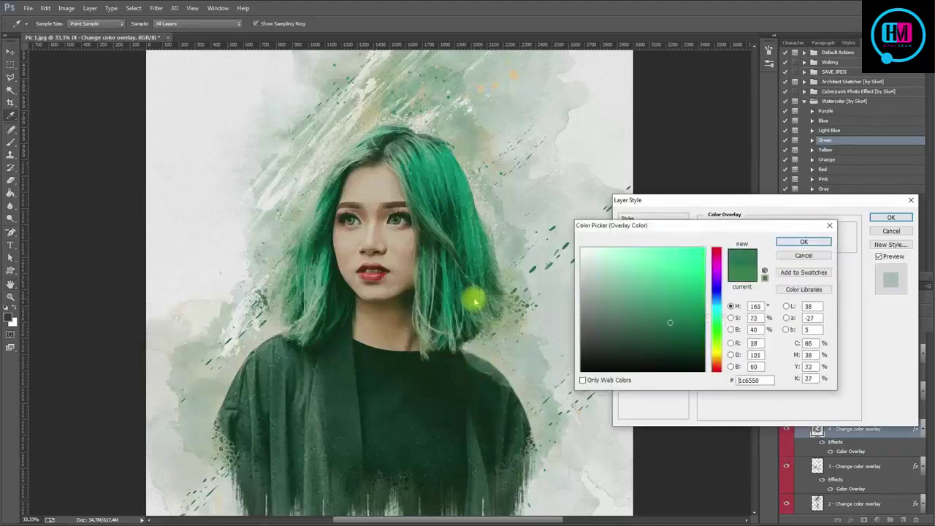
pyautogui.click(444, 170)
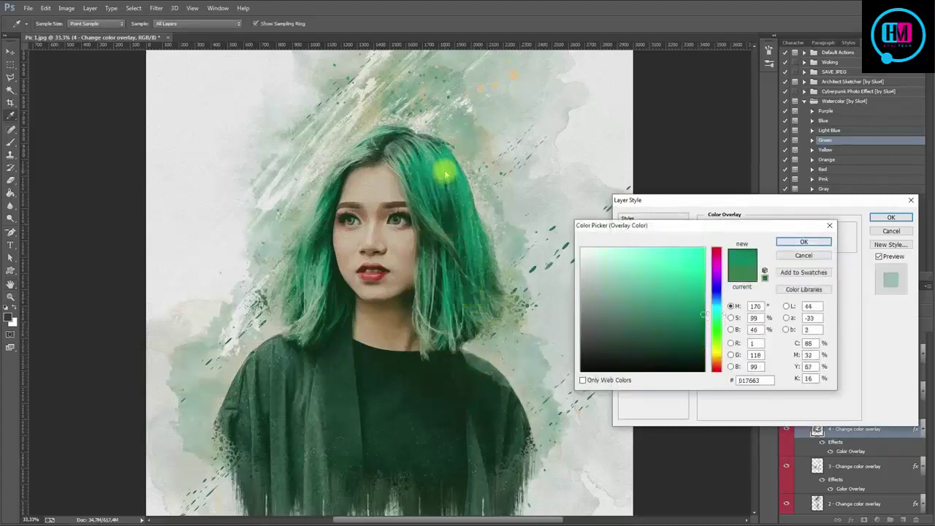
pyautogui.click(801, 242)
pyautogui.click(889, 217)
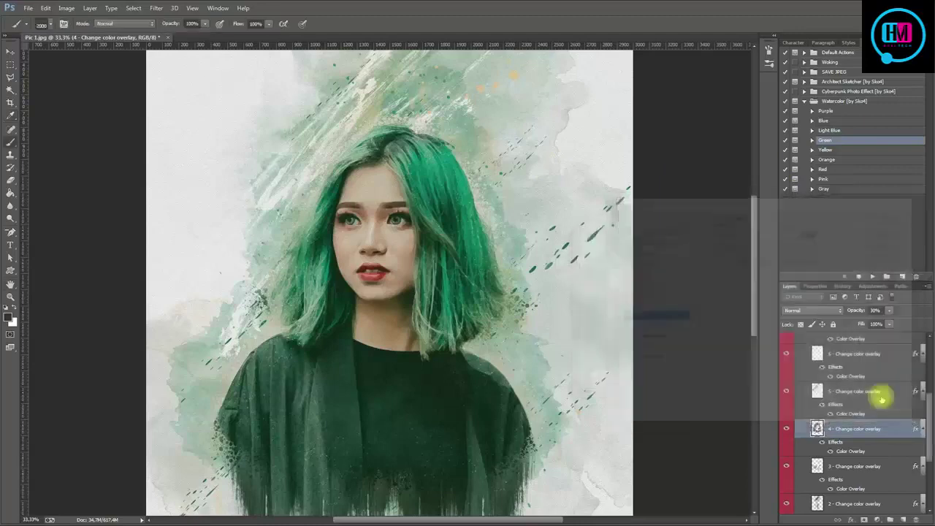
# - Lower layer 3 to 10% opacity and make its overlay a saturated orange
pyautogui.click(787, 467)
pyautogui.write('10')
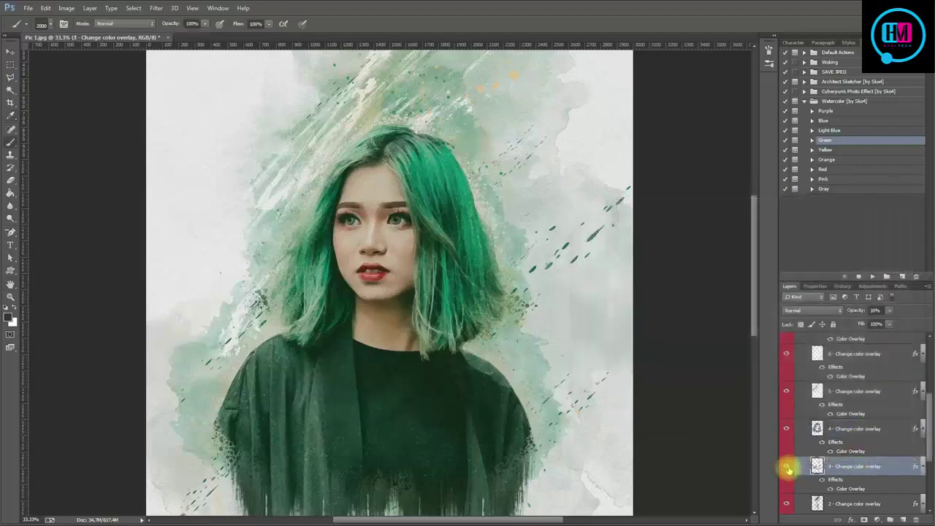
pyautogui.doubleClick(845, 488)
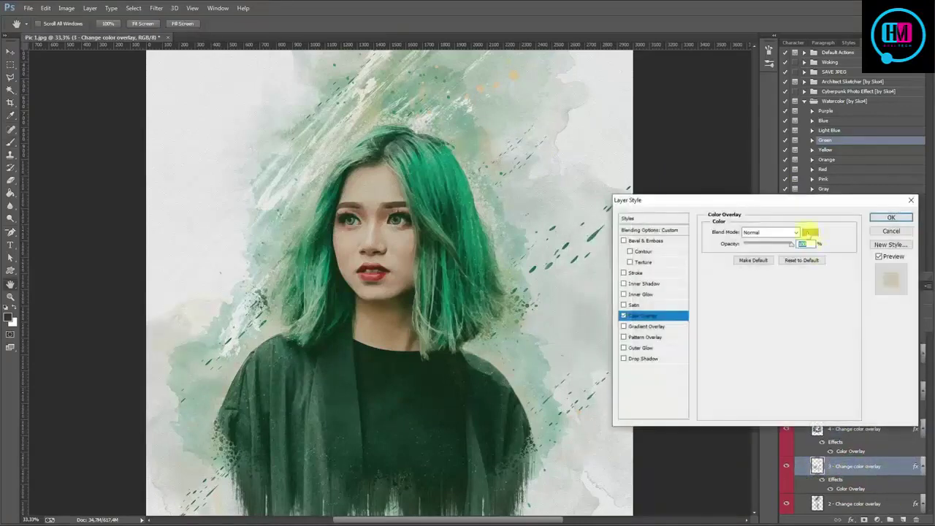
pyautogui.click(808, 236)
pyautogui.moveTo(677, 266); pyautogui.dragTo(693, 275)
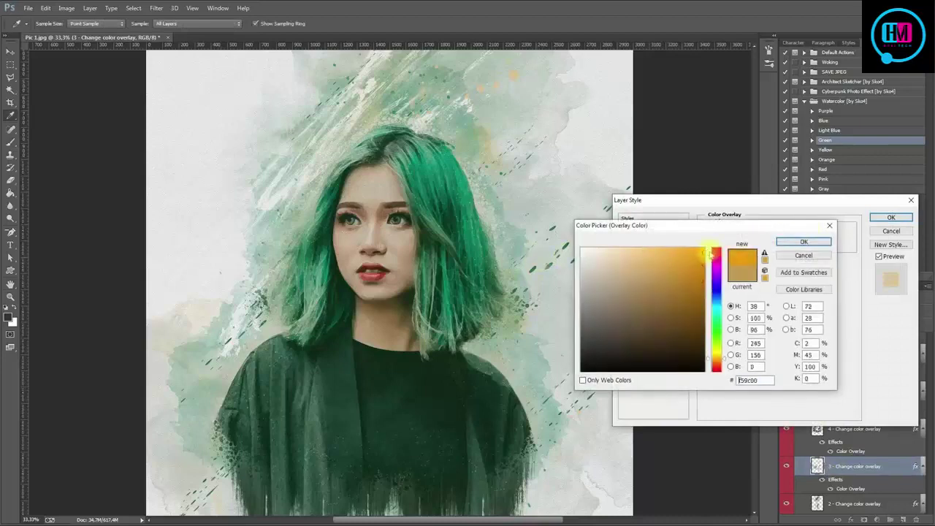
pyautogui.click(804, 241)
pyautogui.click(891, 217)
# - Give layer 2's overlay a hair-sampled dark green #016452, then toggle layer 1 to compare
pyautogui.scroll(-1, 835, 408)
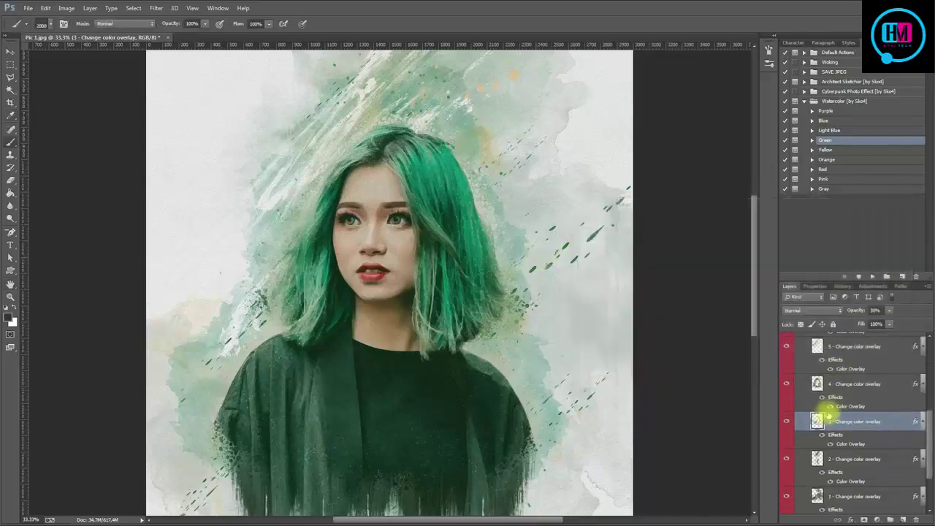
pyautogui.scroll(-1, 825, 417)
pyautogui.click(848, 417)
pyautogui.click(786, 414)
pyautogui.click(786, 414)
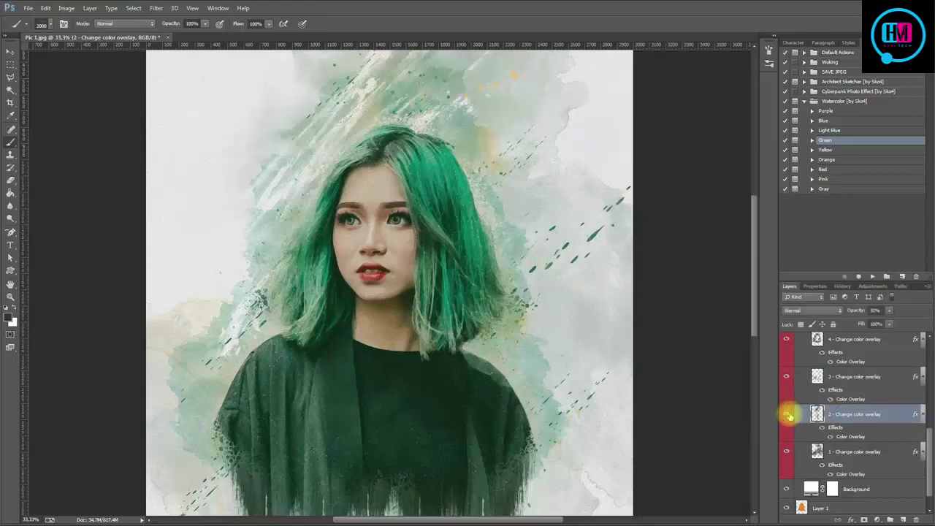
pyautogui.doubleClick(841, 436)
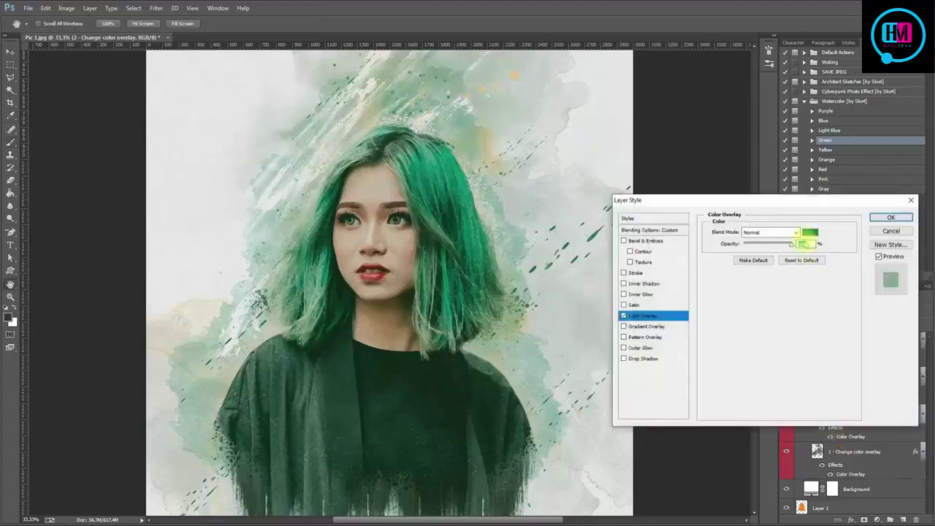
pyautogui.click(808, 234)
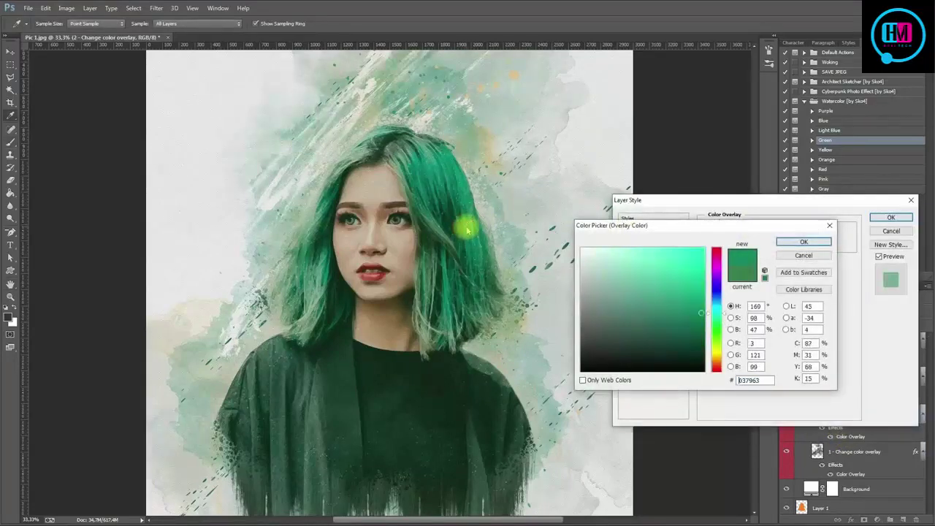
pyautogui.click(451, 192)
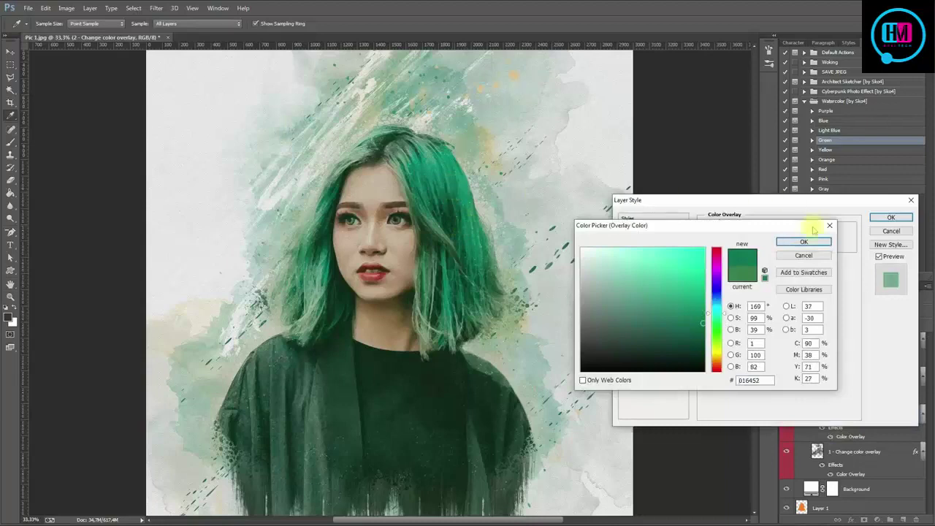
pyautogui.click(818, 241)
pyautogui.click(890, 217)
pyautogui.click(785, 453)
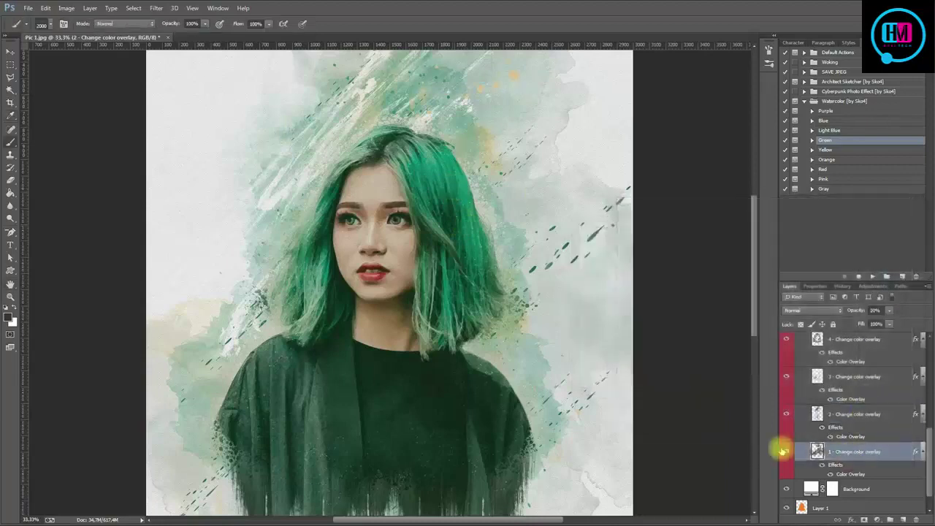
pyautogui.click(786, 452)
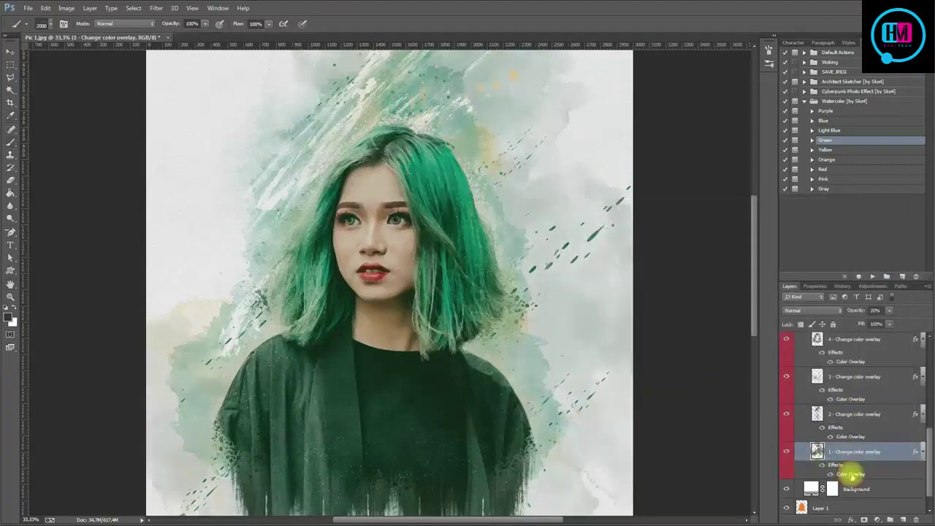
# - Change layer 1's Color Overlay to bright blue #008de6, giving the background a pale blue wash
pyautogui.doubleClick(851, 474)
pyautogui.click(809, 232)
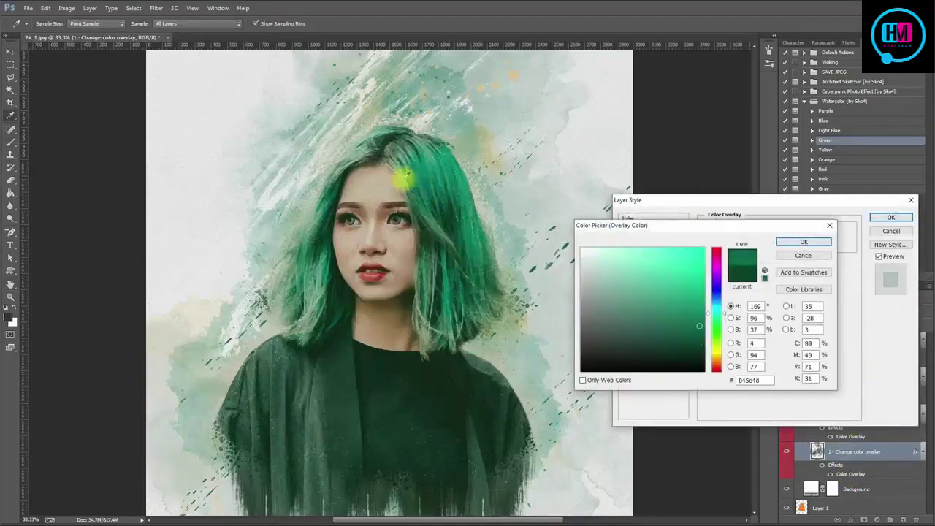
pyautogui.click(322, 209)
pyautogui.moveTo(703, 262); pyautogui.dragTo(708, 261)
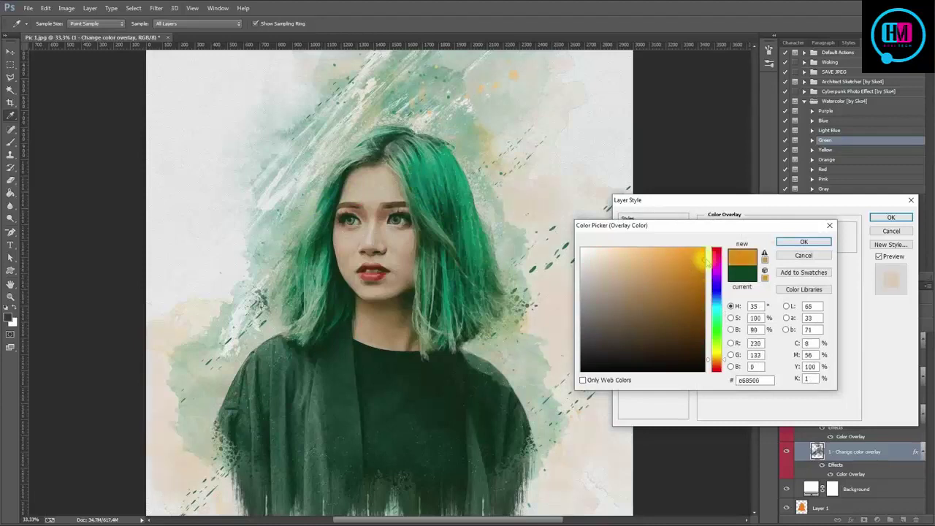
pyautogui.moveTo(714, 362); pyautogui.dragTo(715, 368)
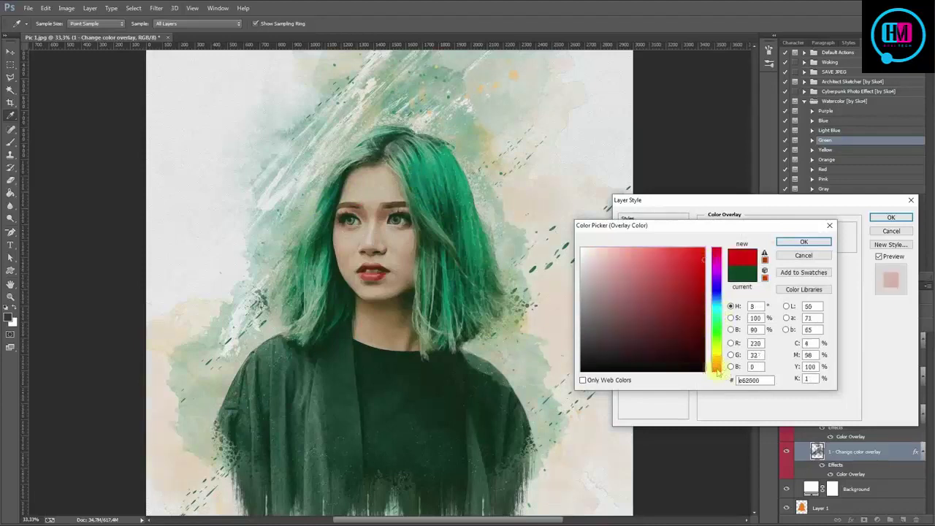
pyautogui.moveTo(716, 263); pyautogui.dragTo(715, 306)
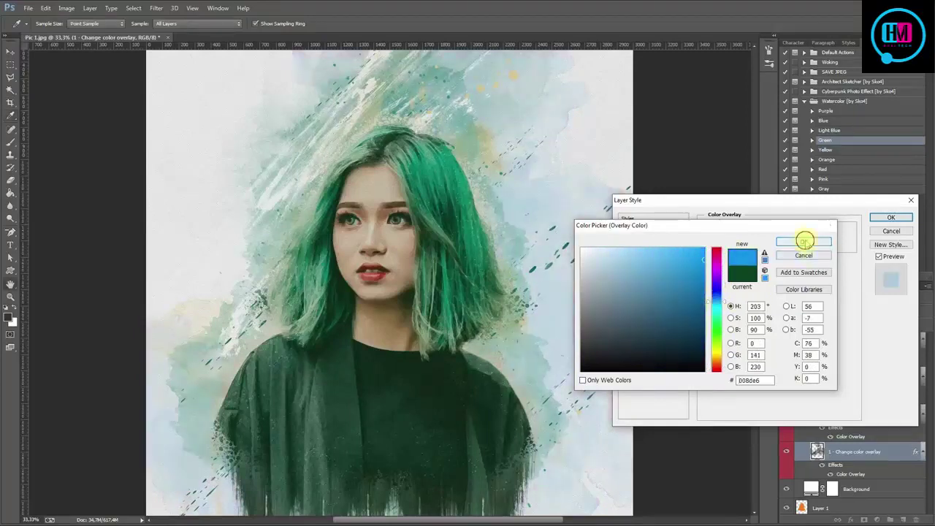
pyautogui.click(803, 242)
pyautogui.click(889, 217)
pyautogui.scroll(-2, 851, 365)
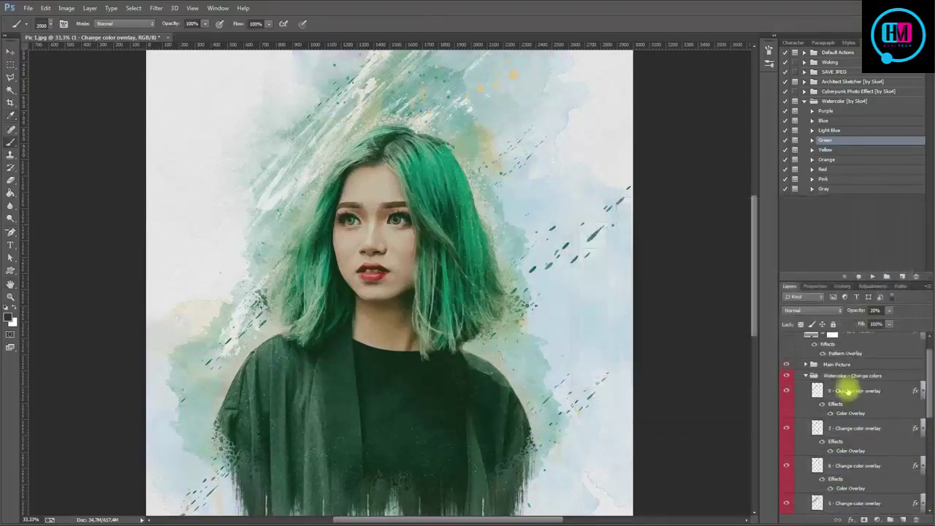
# - Collapse the Watercolor Green layer group and its sub-groups
pyautogui.scroll(5, 847, 392)
pyautogui.click(806, 398)
pyautogui.click(796, 337)
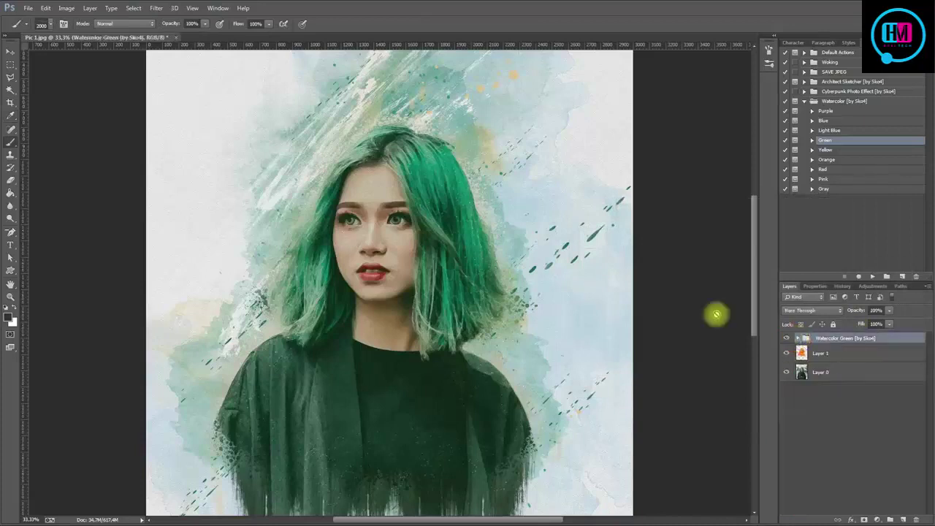
pyautogui.scroll(-2, 481, 247)
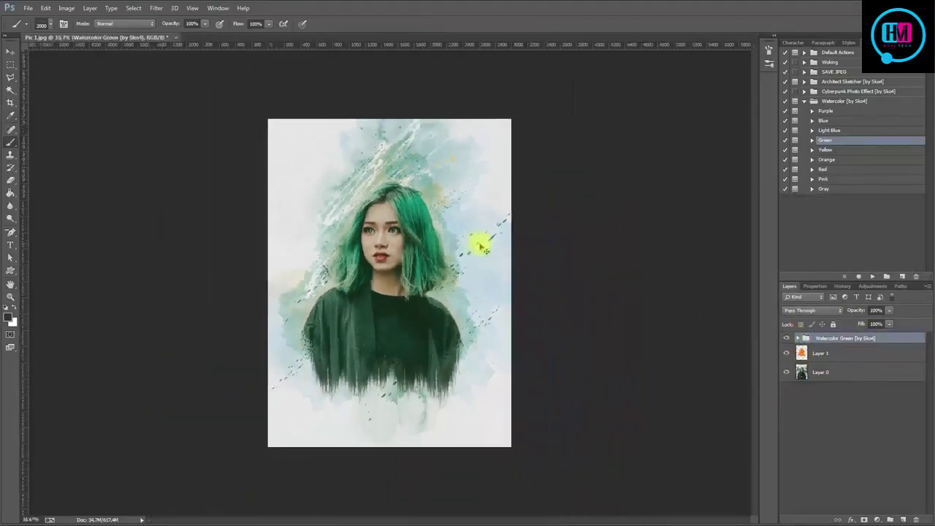
# - Review the finished green portrait, then open Pic 2.jpg from Explorer in Photoshop
pyautogui.press('v')
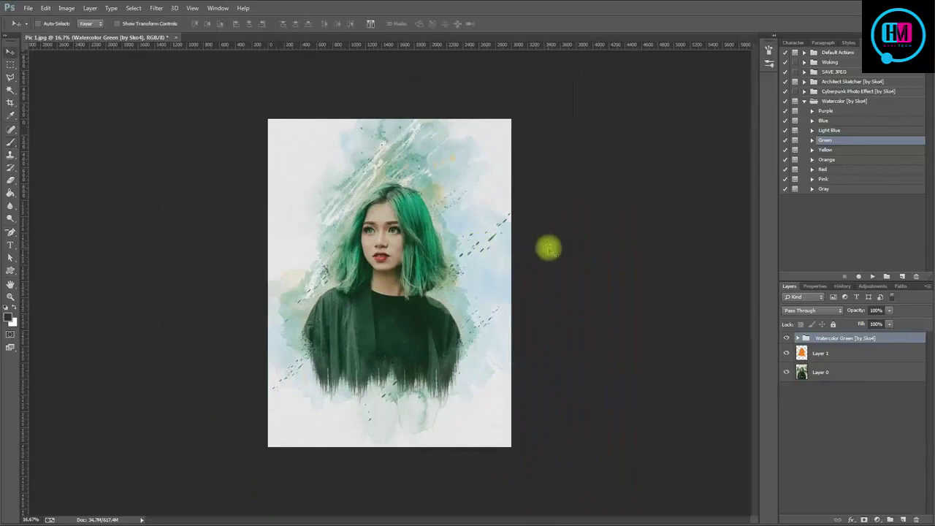
pyautogui.hotkey('ctrl', '+')
pyautogui.hotkey('ctrl', '+')
pyautogui.hotkey('ctrl', '+')
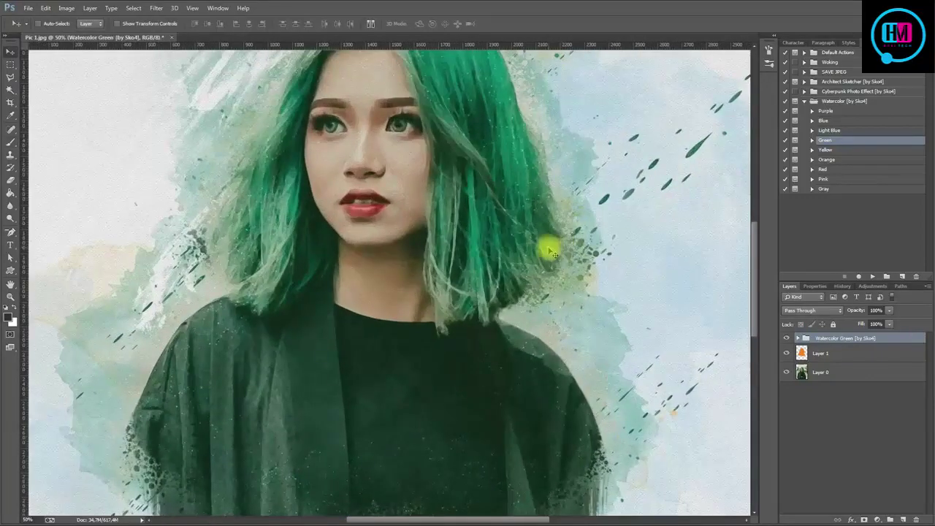
pyautogui.moveTo(754, 292); pyautogui.dragTo(759, 266)
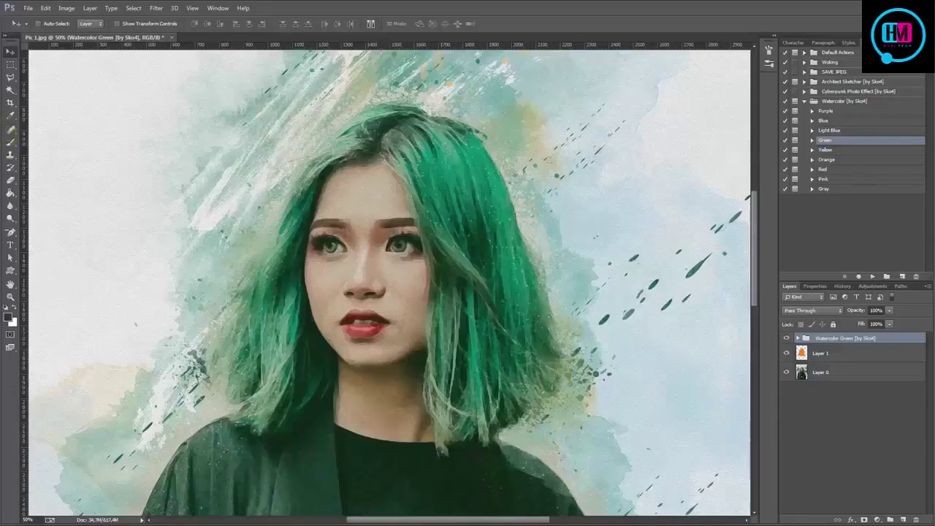
pyautogui.hotkey('alt', 'Tab')
pyautogui.moveTo(146, 168); pyautogui.dragTo(262, 39)
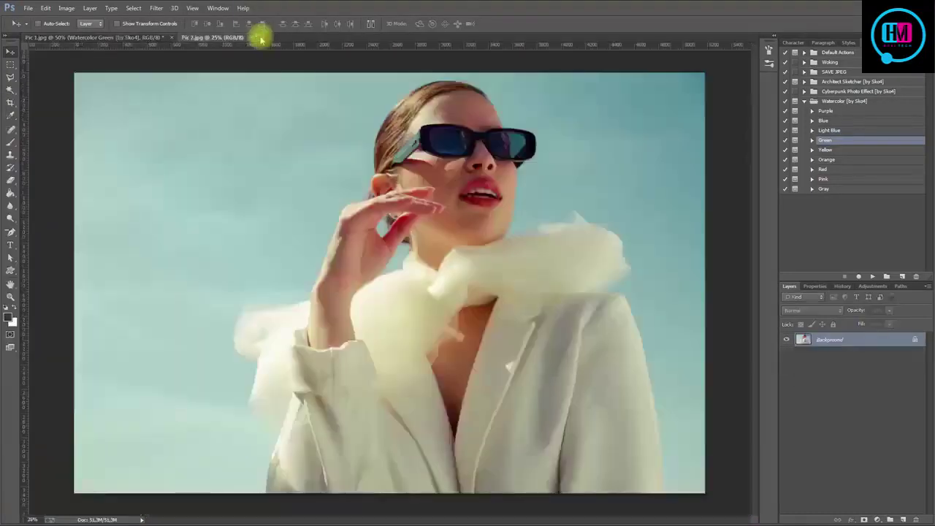
# - Unlock the Background as Layer 0, move it down-left and scale it to about 86%
pyautogui.click(914, 339)
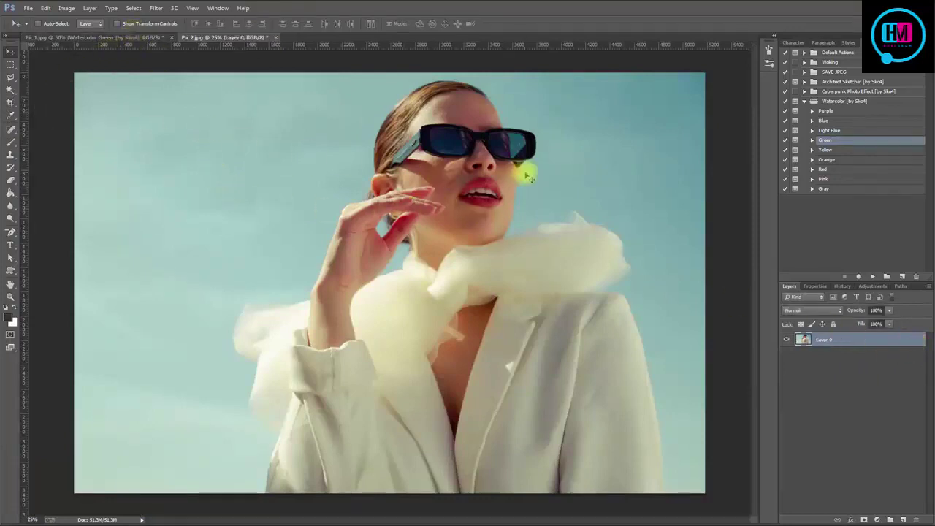
pyautogui.moveTo(528, 176); pyautogui.dragTo(465, 245)
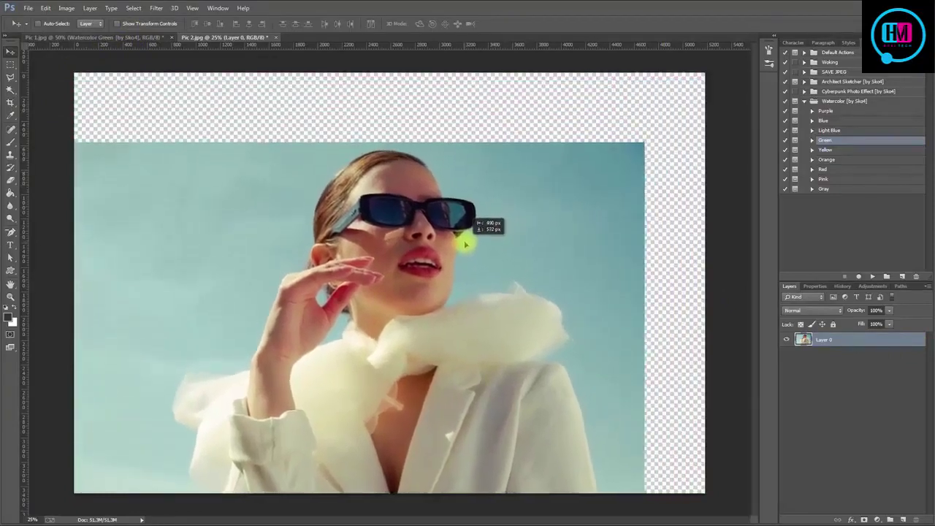
pyautogui.hotkey('ctrl', 't')
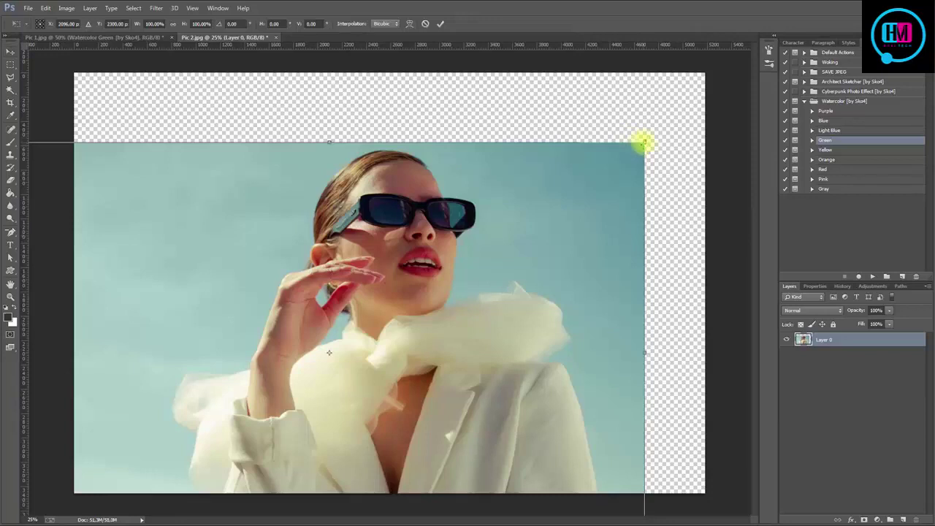
pyautogui.moveTo(643, 141)
pyautogui.mouseDown()
pyautogui.moveTo(603, 151)
pyautogui.moveTo(587, 167)
pyautogui.mouseUp()
pyautogui.press('Return')
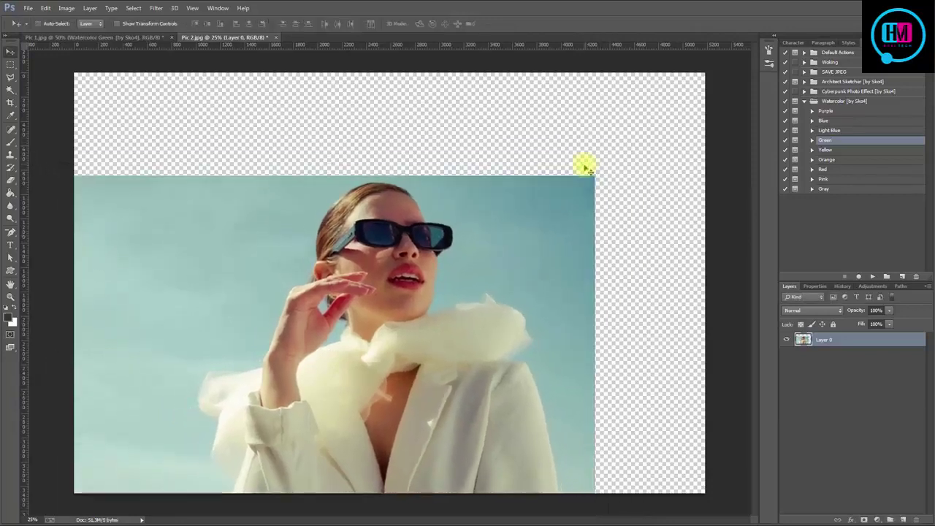
# - Reduce the document's image size, entering 45 in the Image Size dialog
pyautogui.click(67, 8)
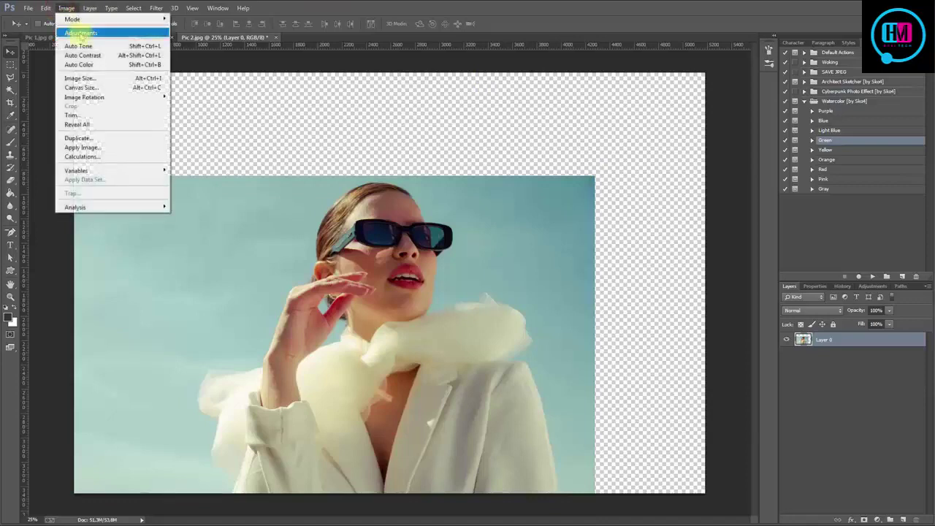
pyautogui.click(86, 77)
pyautogui.write('4500')
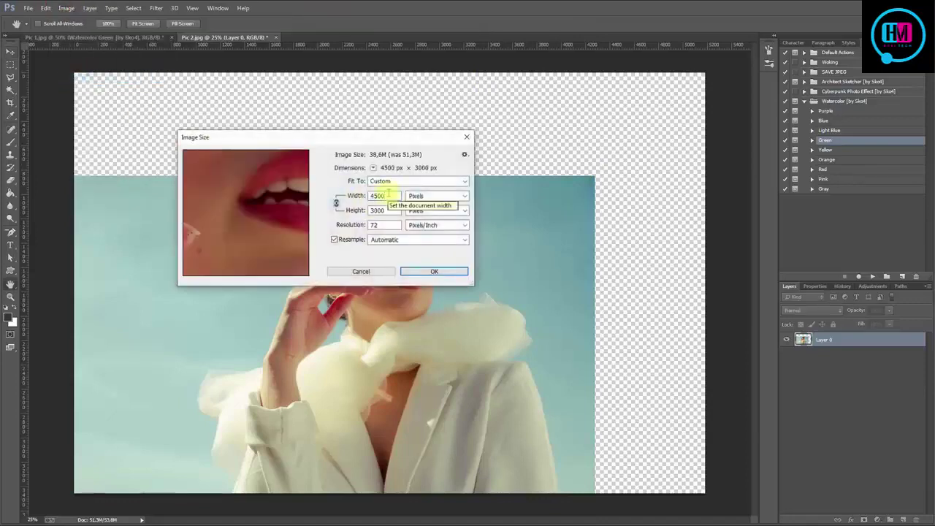
pyautogui.press('Return')
pyautogui.press('v')
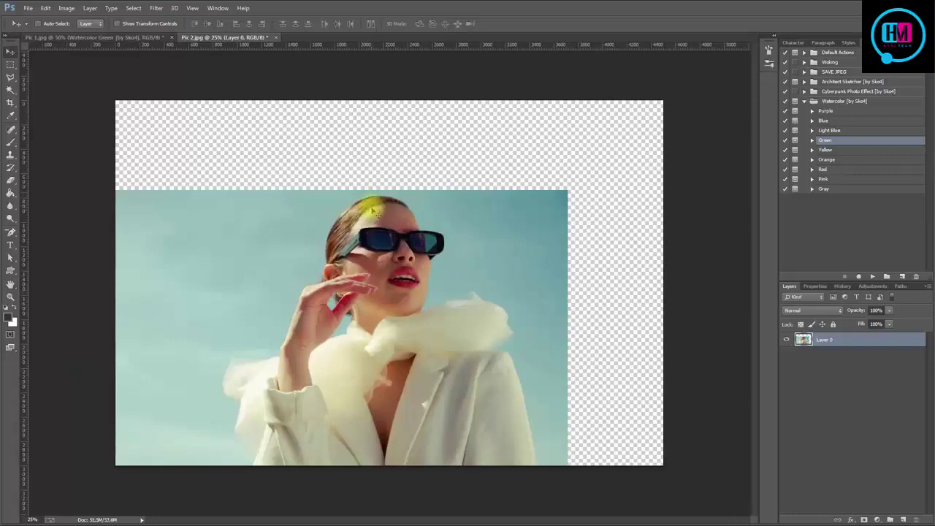
pyautogui.hotkey('ctrl', '+')
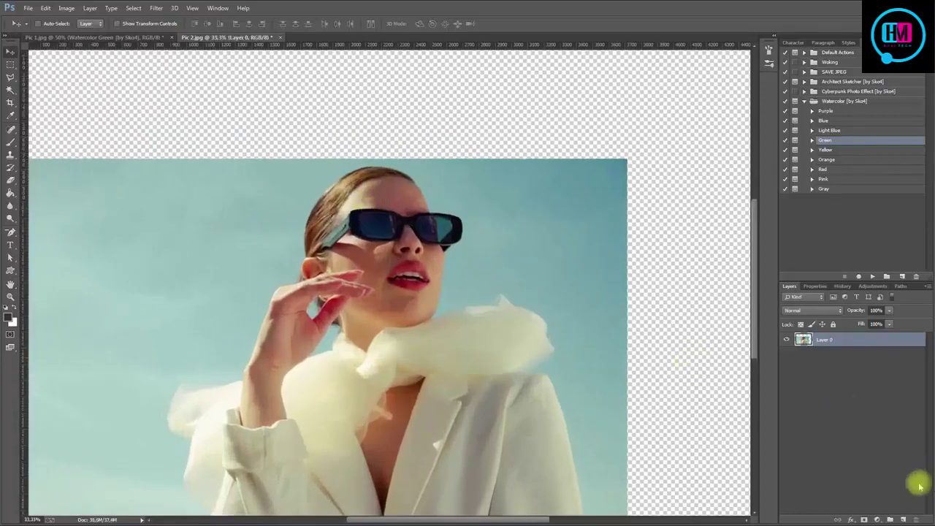
# - Add a new layer above the photo and select a 300 px round brush
pyautogui.click(902, 519)
pyautogui.click(13, 142)
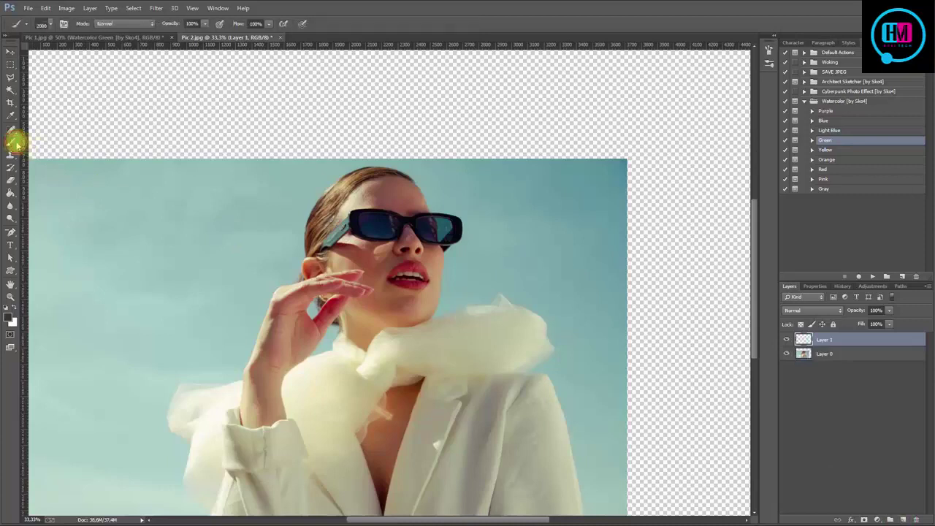
pyautogui.rightClick(356, 228)
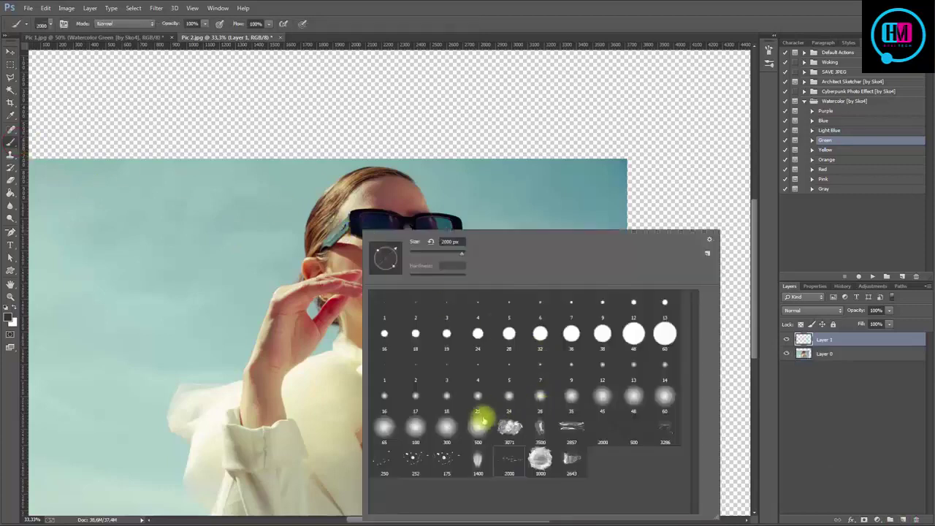
pyautogui.click(445, 423)
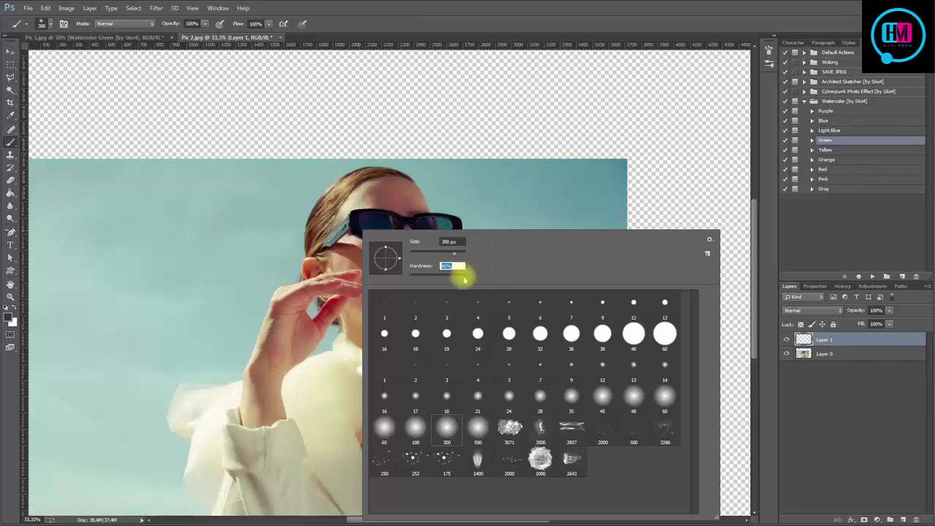
pyautogui.click(769, 48)
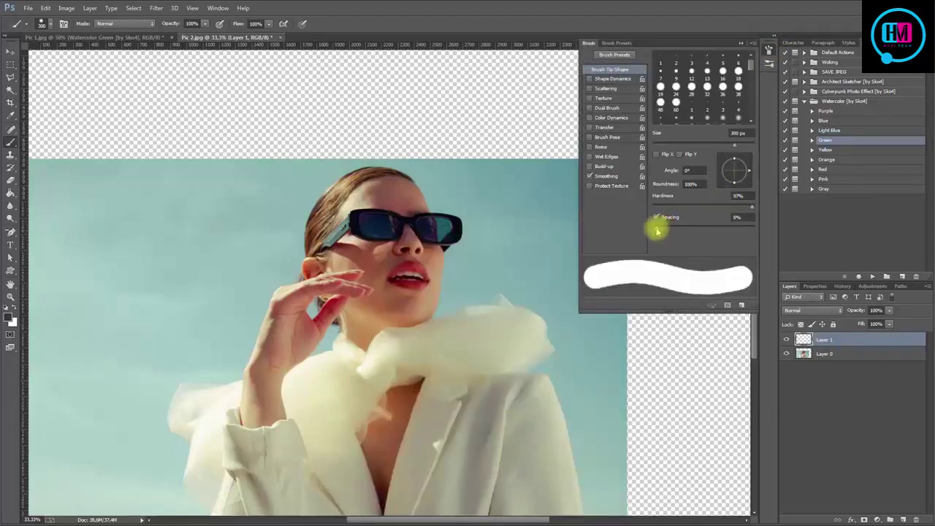
pyautogui.click(767, 48)
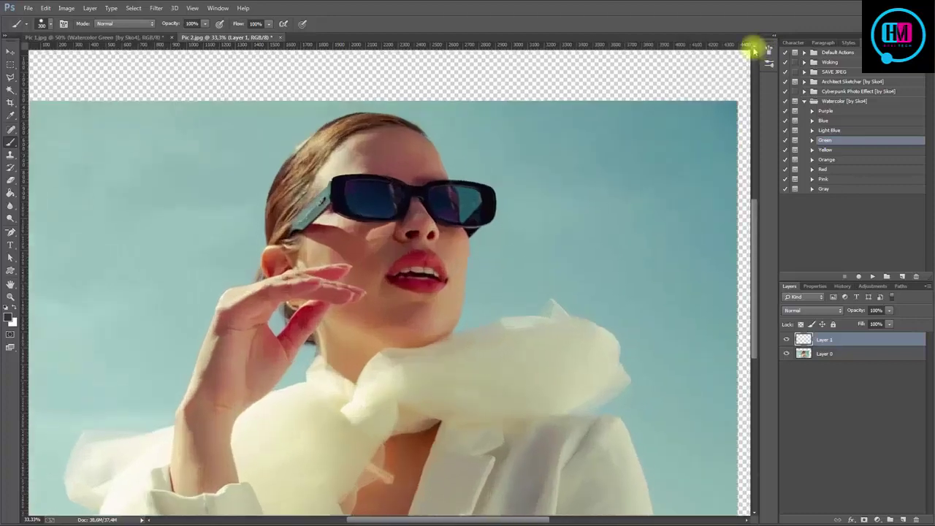
# - Paint solid grey over the woman's head, hand and scarf
pyautogui.hotkey('ctrl', '+')
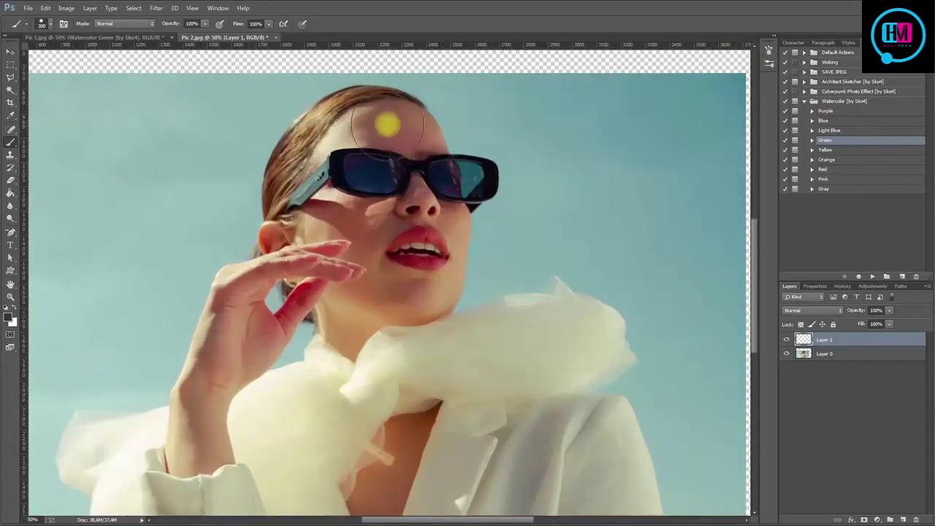
pyautogui.moveTo(387, 125)
pyautogui.mouseDown()
pyautogui.moveTo(360, 125)
pyautogui.moveTo(370, 124)
pyautogui.moveTo(296, 213)
pyautogui.moveTo(401, 138)
pyautogui.moveTo(474, 164)
pyautogui.moveTo(431, 278)
pyautogui.moveTo(338, 355)
pyautogui.moveTo(227, 275)
pyautogui.moveTo(265, 268)
pyautogui.moveTo(190, 390)
pyautogui.moveTo(236, 330)
pyautogui.moveTo(452, 271)
pyautogui.moveTo(606, 335)
pyautogui.moveTo(411, 337)
pyautogui.moveTo(569, 282)
pyautogui.mouseUp()
pyautogui.scroll(-3, 190, 390)
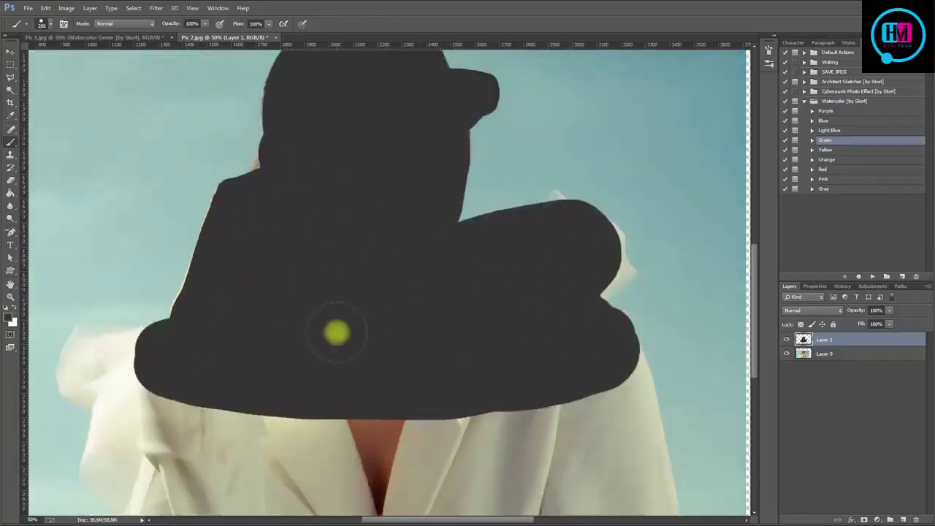
pyautogui.hotkey('ctrl', '-')
pyautogui.hotkey('ctrl', '-')
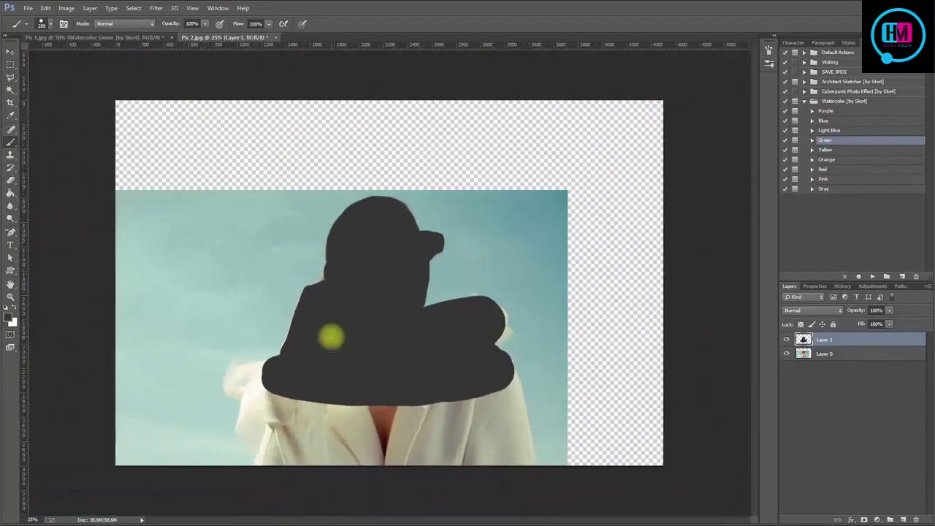
# - Nudge the photo and grey mask layers together slightly up and right
pyautogui.press('v')
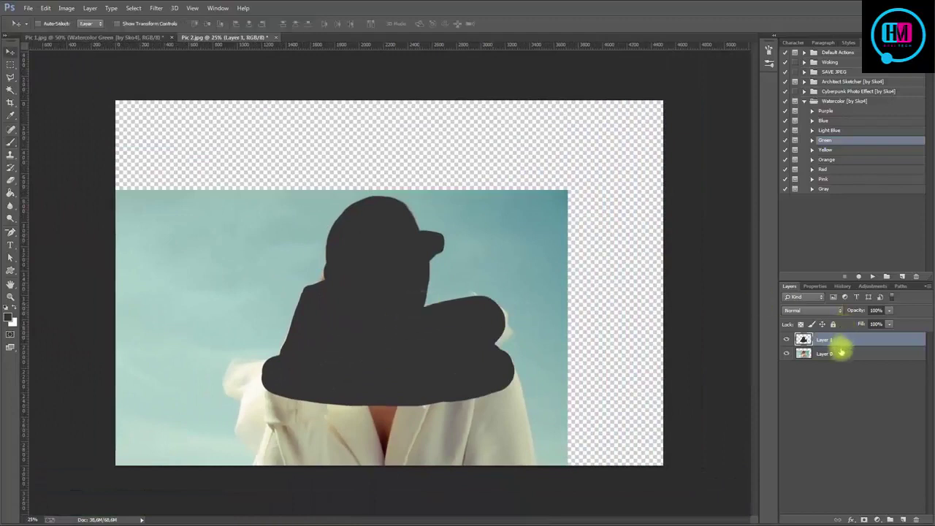
pyautogui.keyDown('shift'); pyautogui.click(839, 354); pyautogui.keyUp('shift')
pyautogui.moveTo(390, 293); pyautogui.dragTo(400, 271)
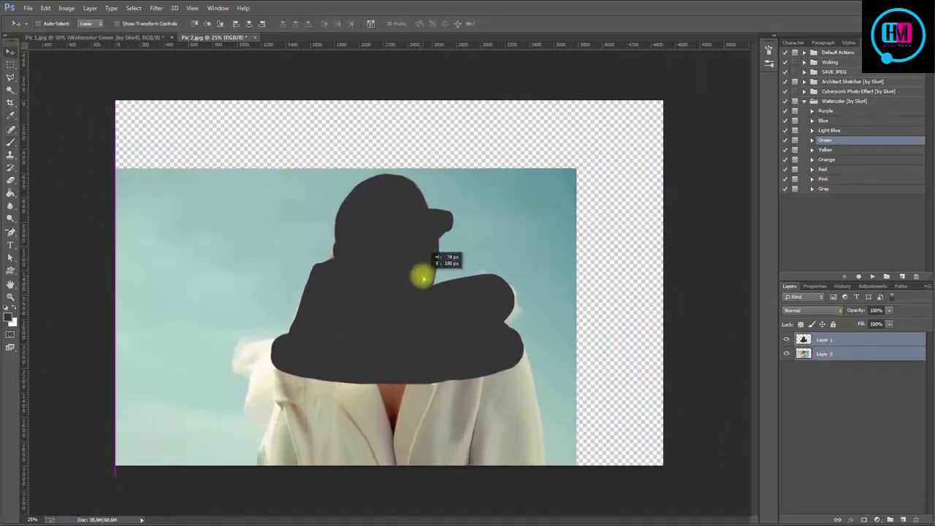
# - Run the Light Blue watercolor action on Layer 1, continuing past its reminder
pyautogui.click(850, 339)
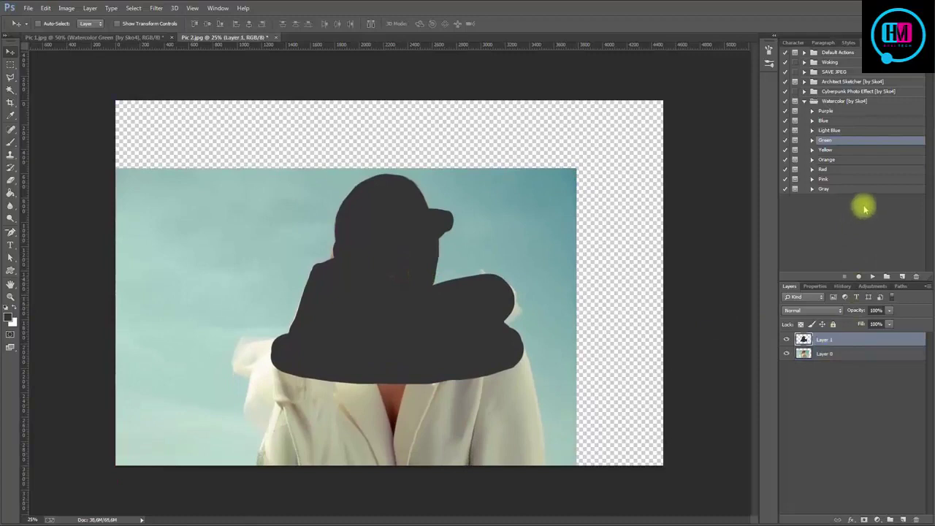
pyautogui.click(833, 129)
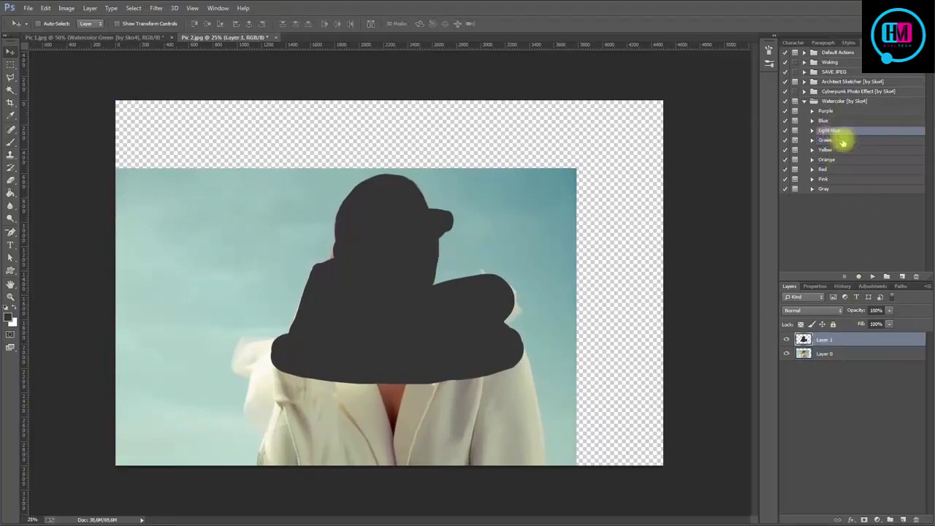
pyautogui.click(10, 143)
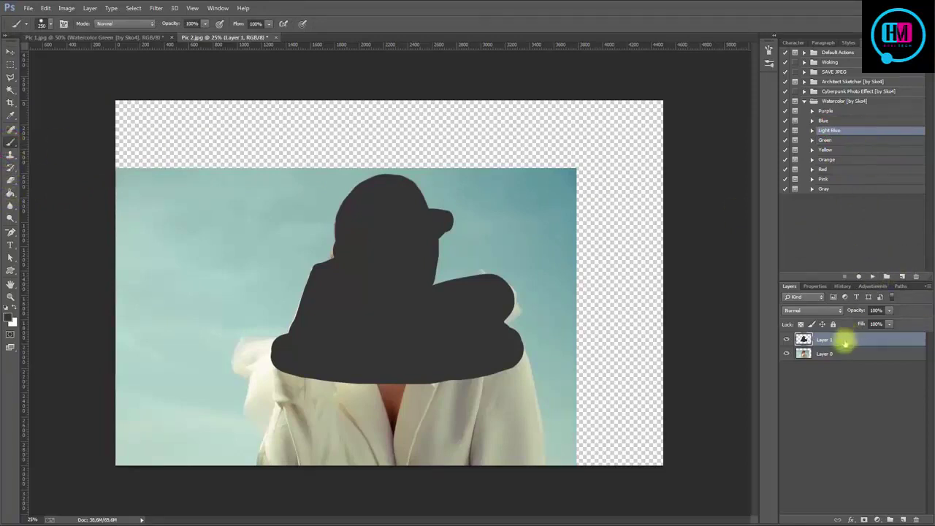
pyautogui.click(872, 276)
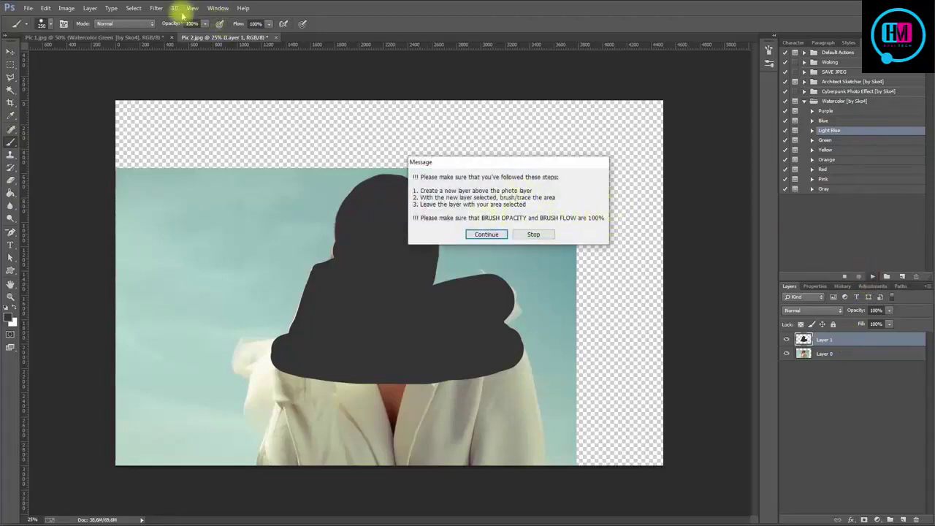
pyautogui.click(486, 234)
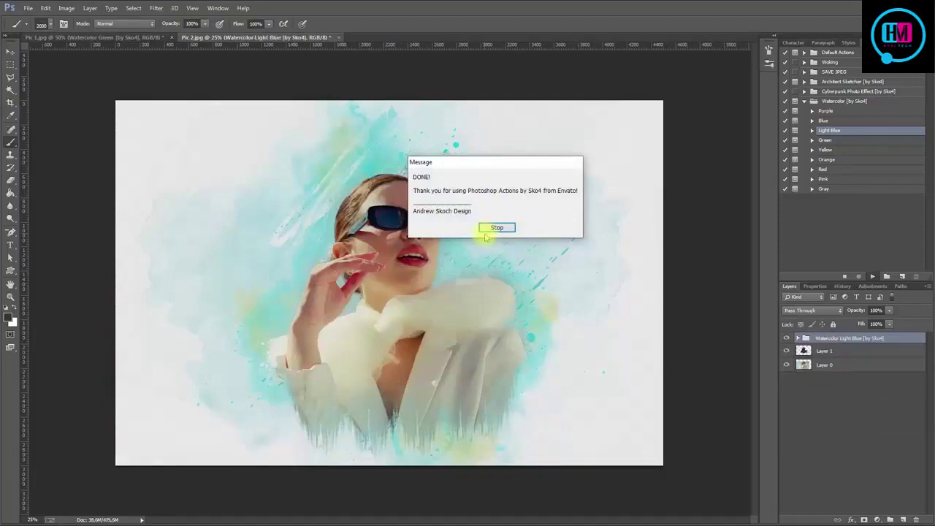
pyautogui.click(497, 228)
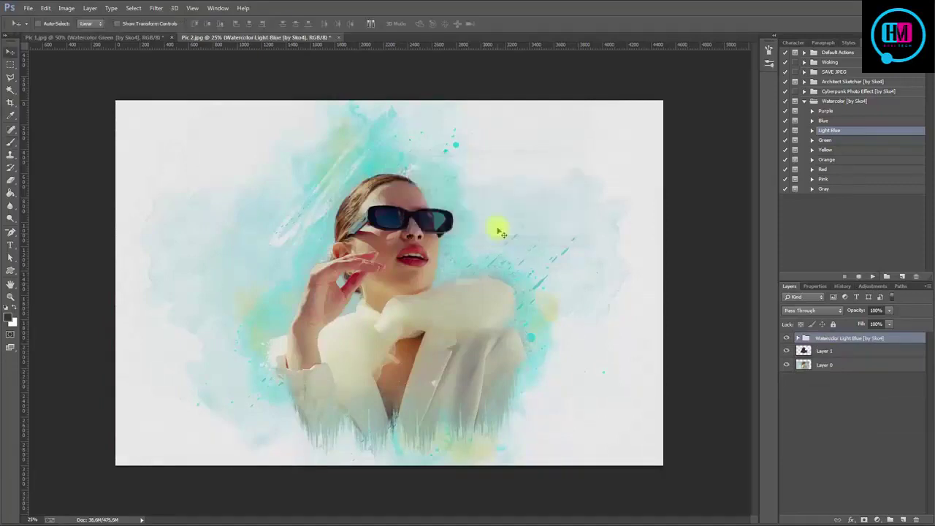
# - Inspect the light blue watercolor result zoomed in and expand the Watercolor Light Blue group
pyautogui.hotkey('ctrl', '+')
pyautogui.hotkey('ctrl', '+')
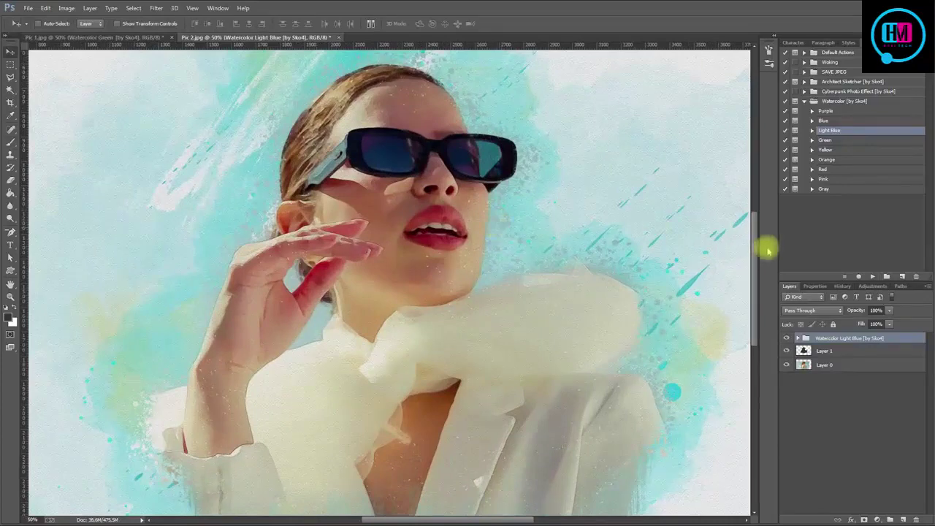
pyautogui.moveTo(759, 261); pyautogui.dragTo(763, 217)
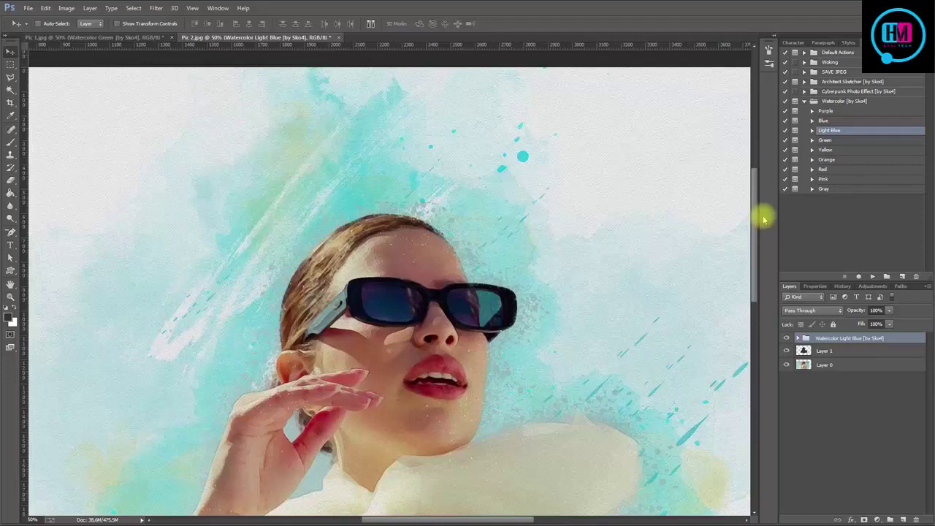
pyautogui.moveTo(763, 217)
pyautogui.mouseDown()
pyautogui.moveTo(757, 317)
pyautogui.moveTo(760, 251)
pyautogui.mouseUp()
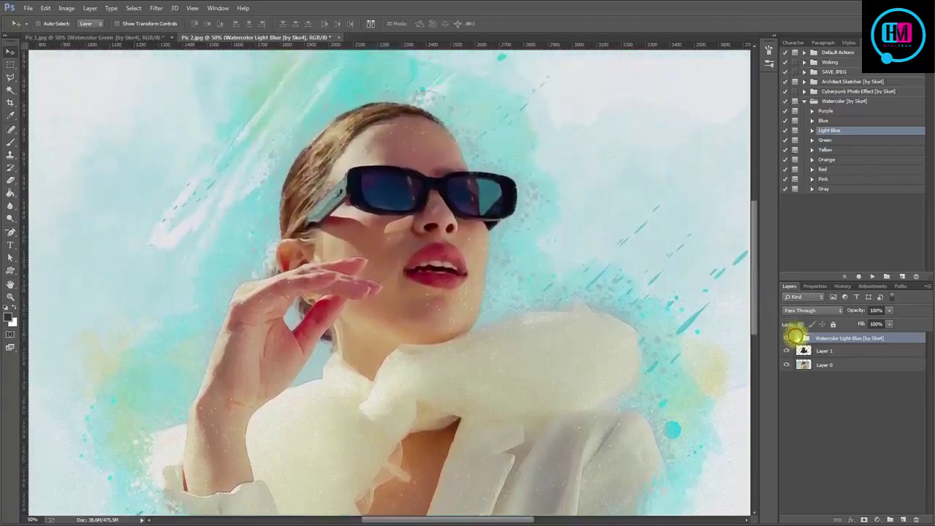
pyautogui.click(798, 338)
# - Expand the Change colors subgroup and open layer 8's Color Overlay colour picker
pyautogui.click(804, 393)
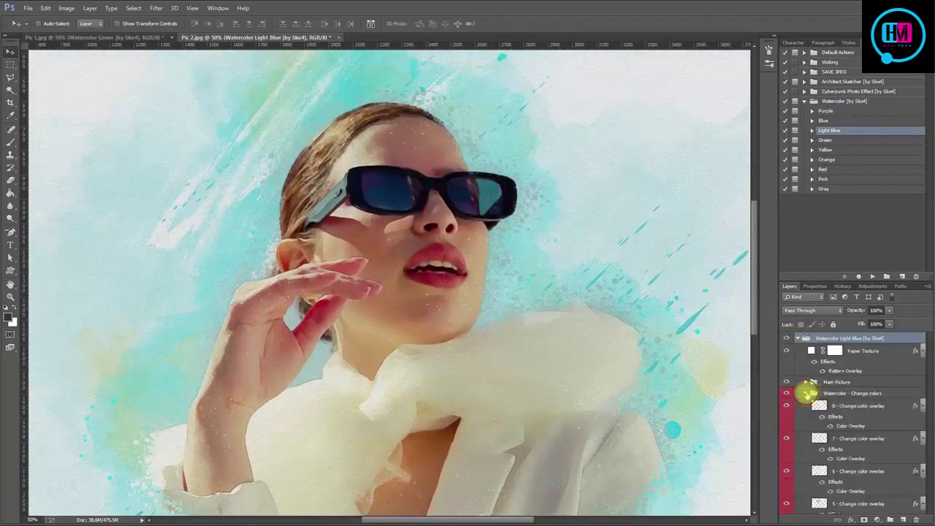
pyautogui.scroll(-2, 833, 408)
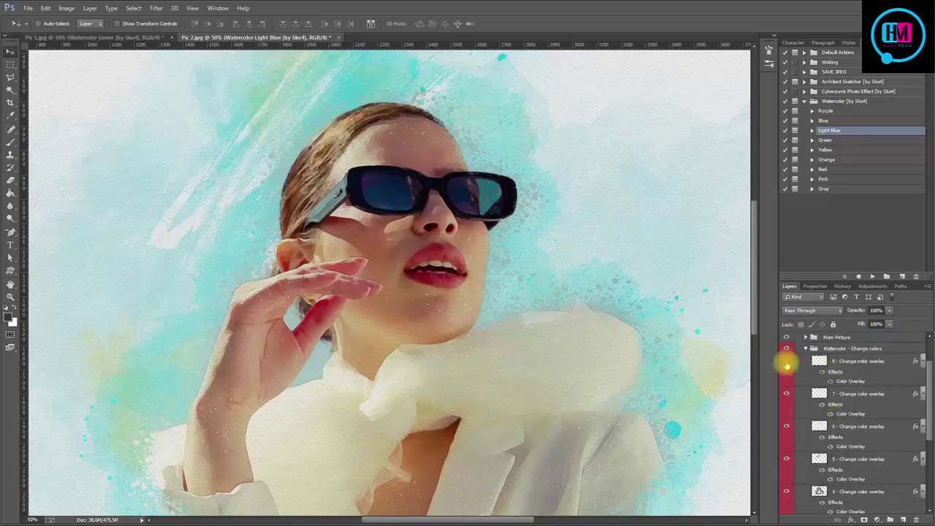
pyautogui.doubleClick(850, 381)
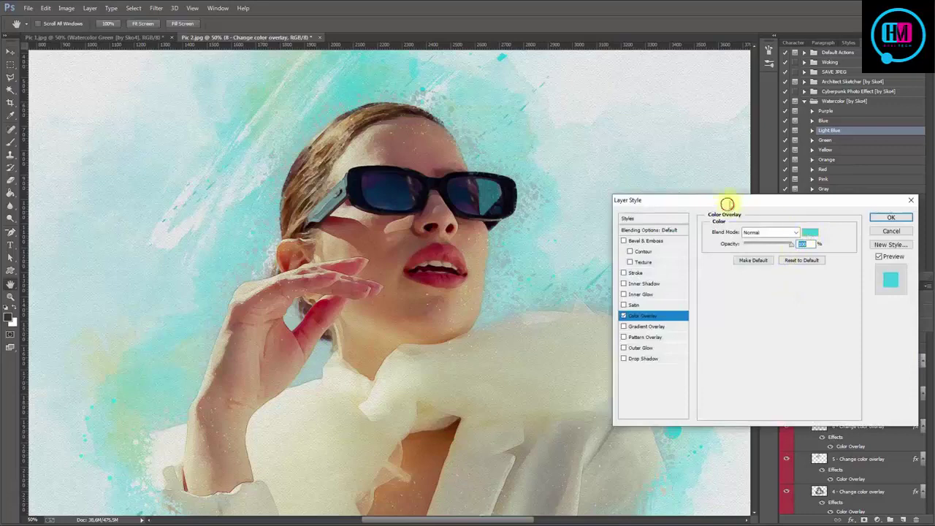
pyautogui.moveTo(727, 204); pyautogui.dragTo(758, 51)
pyautogui.click(842, 79)
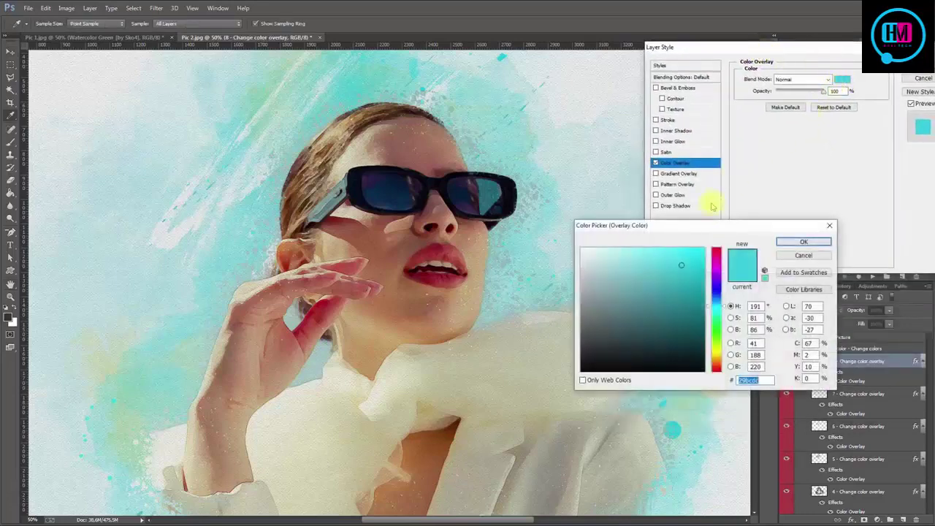
pyautogui.moveTo(686, 226); pyautogui.dragTo(771, 135)
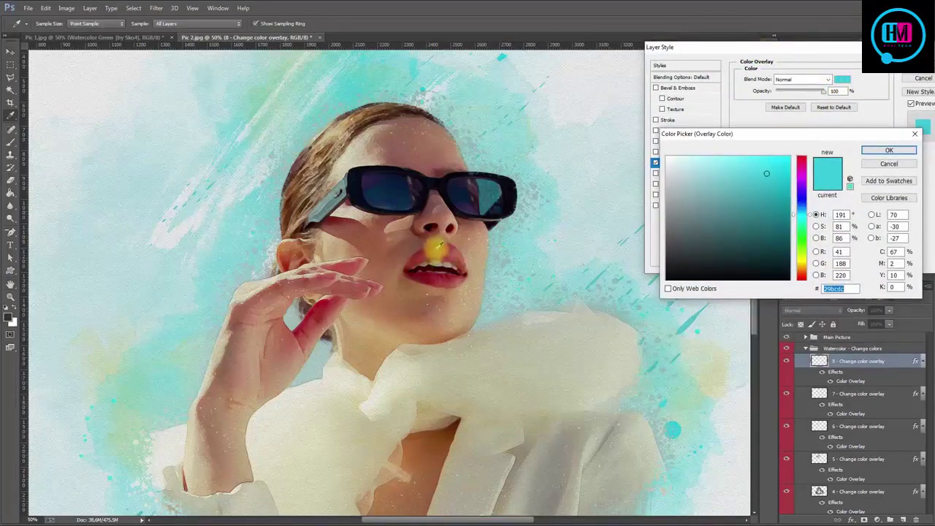
# - Try sampled reds, a pink and a cyan as layer 8's overlay colour
pyautogui.click(436, 250)
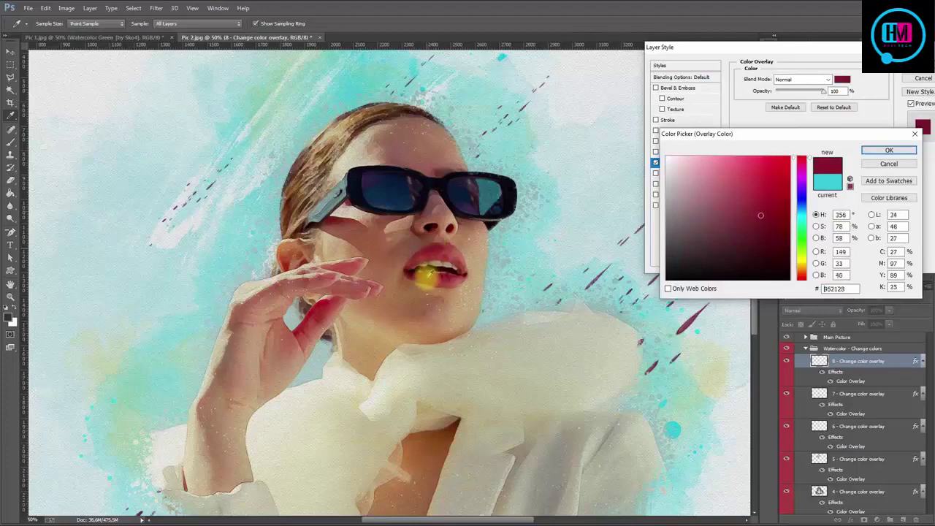
pyautogui.moveTo(426, 276); pyautogui.dragTo(312, 311)
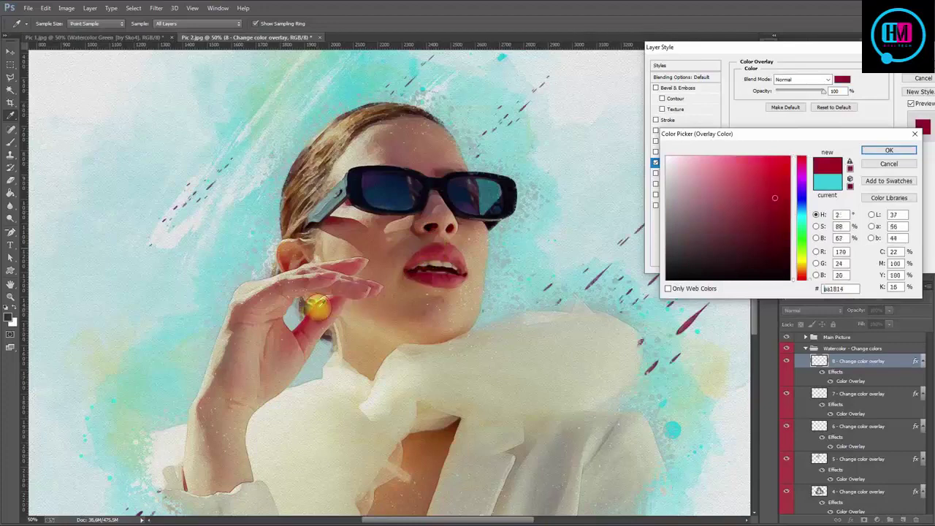
pyautogui.click(739, 162)
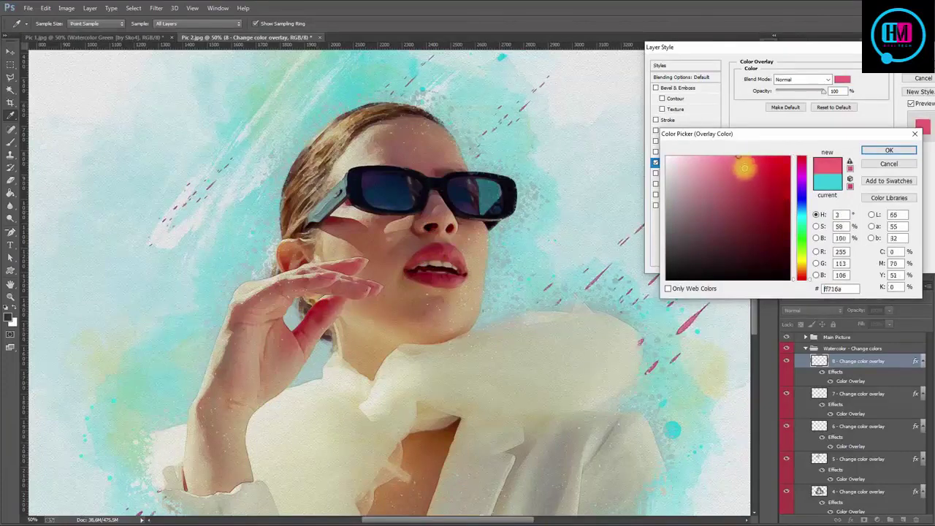
pyautogui.moveTo(737, 157)
pyautogui.mouseDown()
pyautogui.moveTo(734, 195)
pyautogui.moveTo(752, 224)
pyautogui.mouseUp()
pyautogui.click(801, 214)
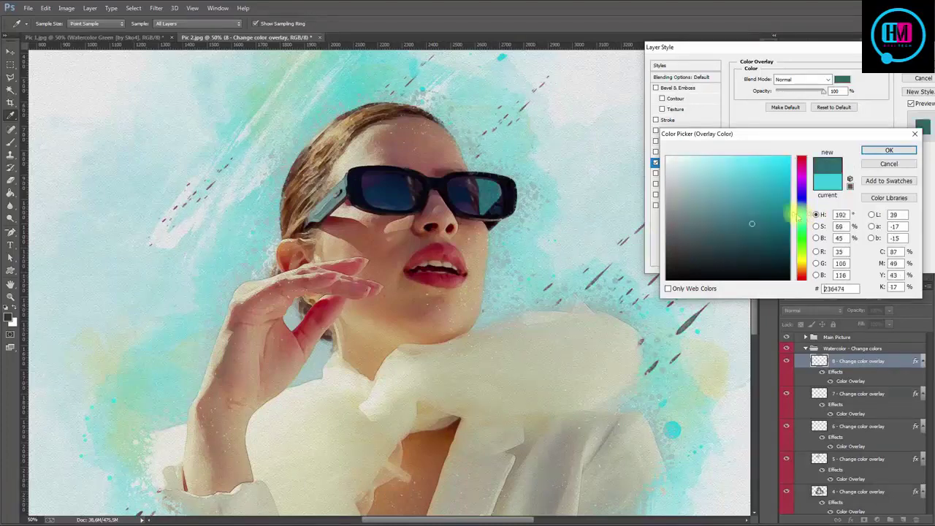
pyautogui.click(779, 193)
pyautogui.moveTo(775, 184); pyautogui.dragTo(777, 167)
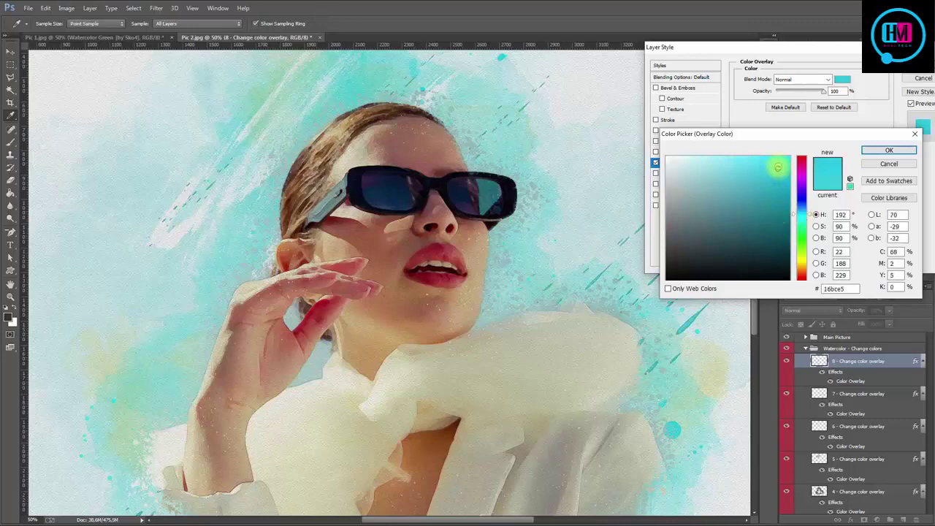
# - Settle on soft light blue #58bceb for layer 8's overlay and apply it
pyautogui.click(431, 454)
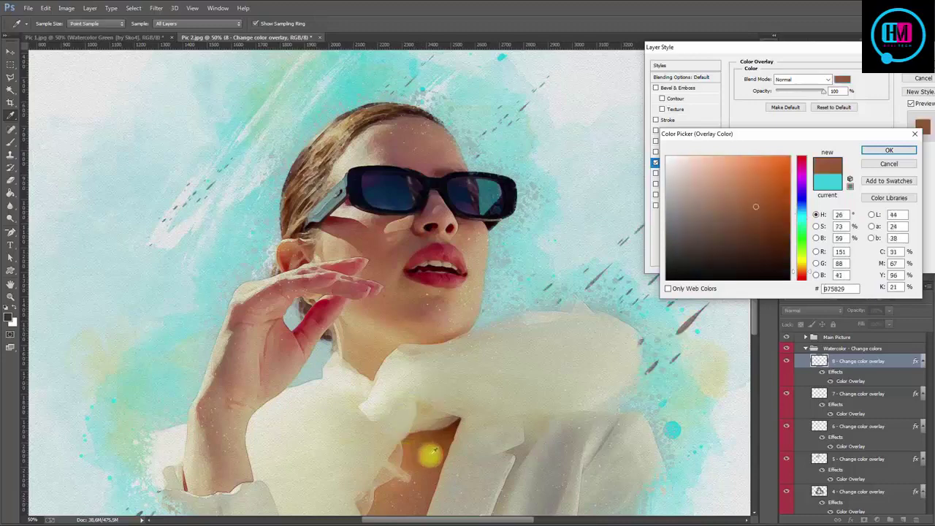
pyautogui.click(492, 421)
pyautogui.click(505, 391)
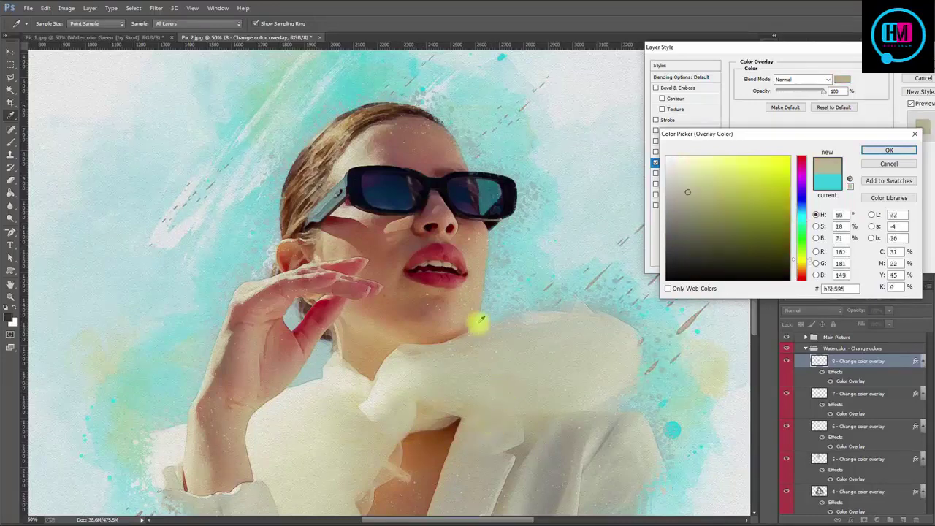
pyautogui.click(465, 319)
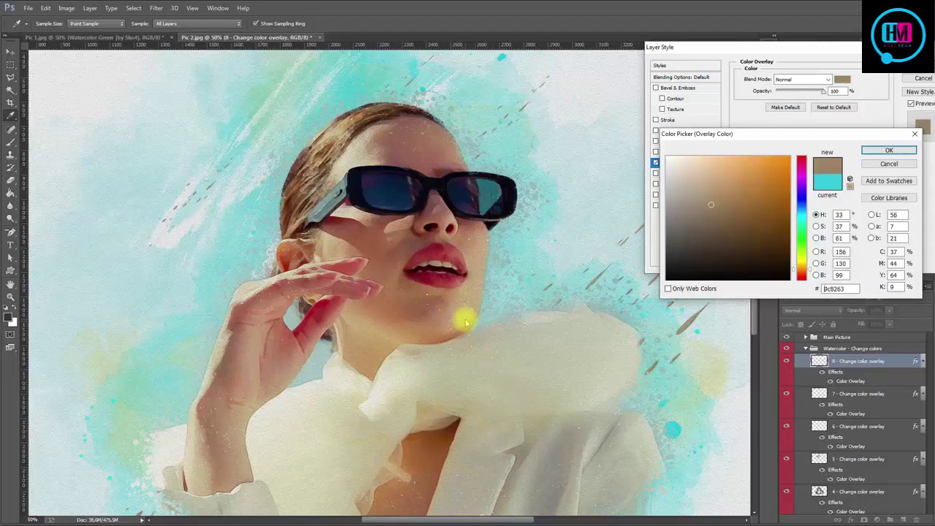
pyautogui.moveTo(734, 160)
pyautogui.mouseDown()
pyautogui.moveTo(730, 184)
pyautogui.moveTo(728, 163)
pyautogui.moveTo(706, 211)
pyautogui.moveTo(691, 167)
pyautogui.mouseUp()
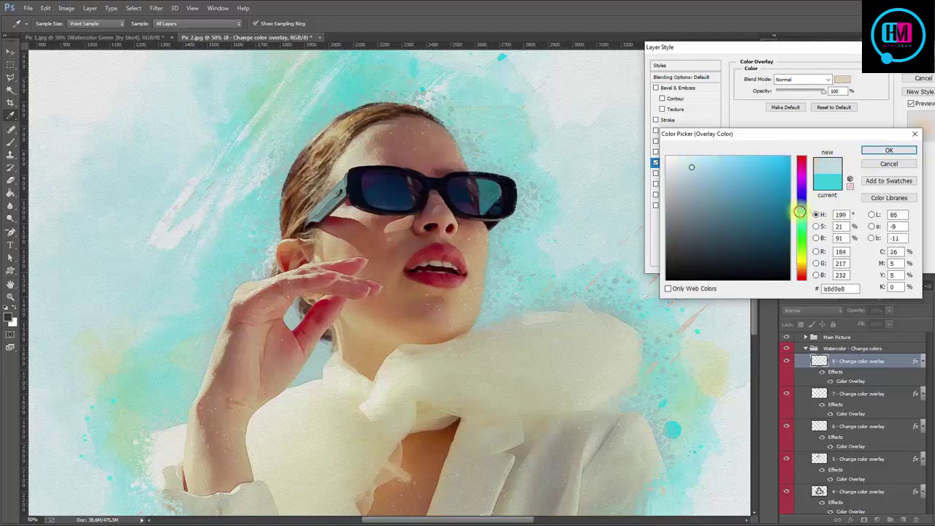
pyautogui.moveTo(726, 166); pyautogui.dragTo(744, 165)
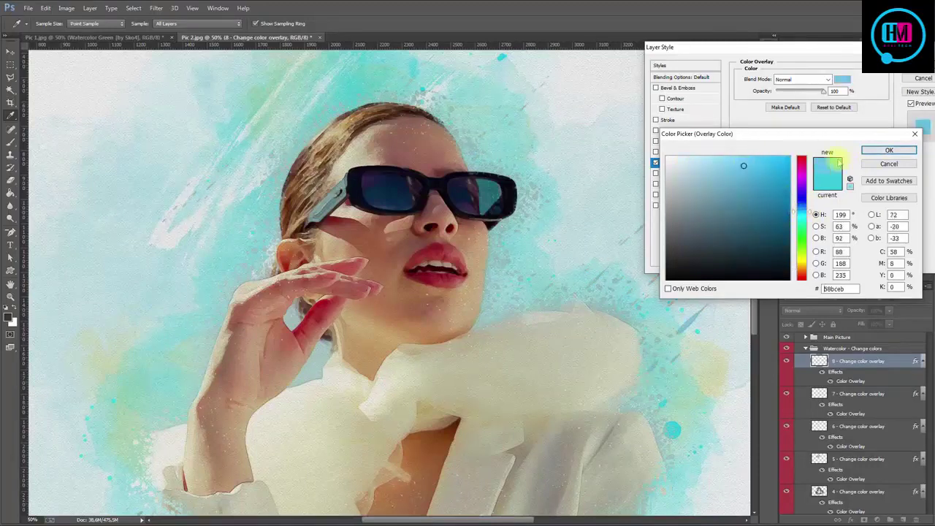
pyautogui.click(883, 150)
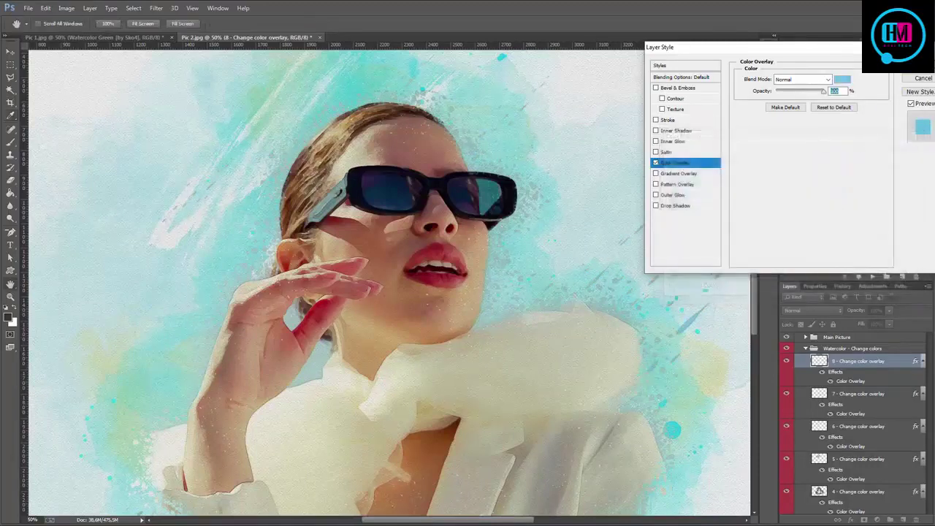
pyautogui.click(922, 63)
pyautogui.click(786, 397)
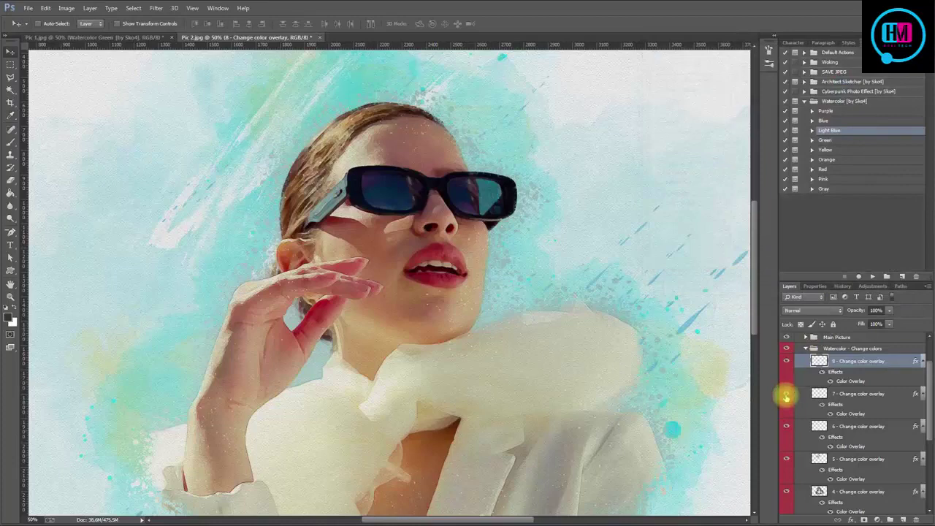
# - Set layer 7's Color Overlay to bright aqua #00f7f4 (hue 179)
pyautogui.doubleClick(847, 414)
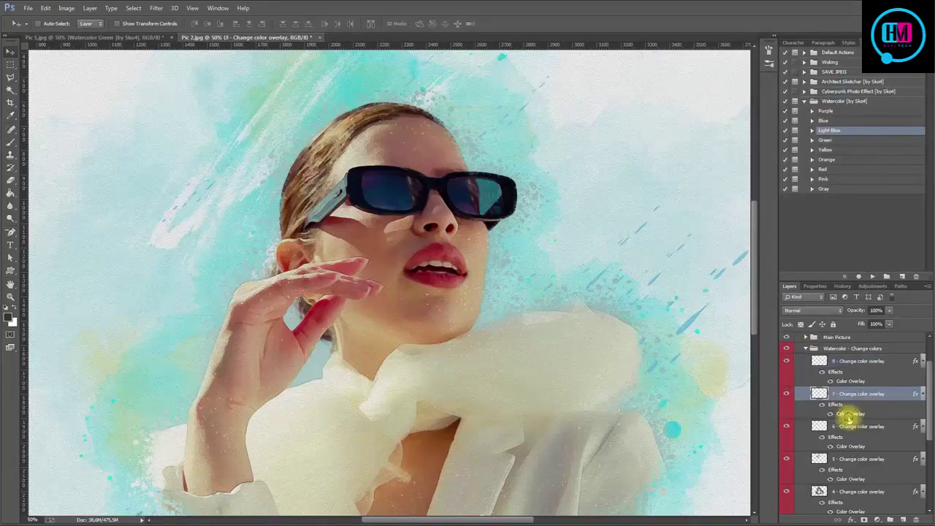
pyautogui.click(843, 78)
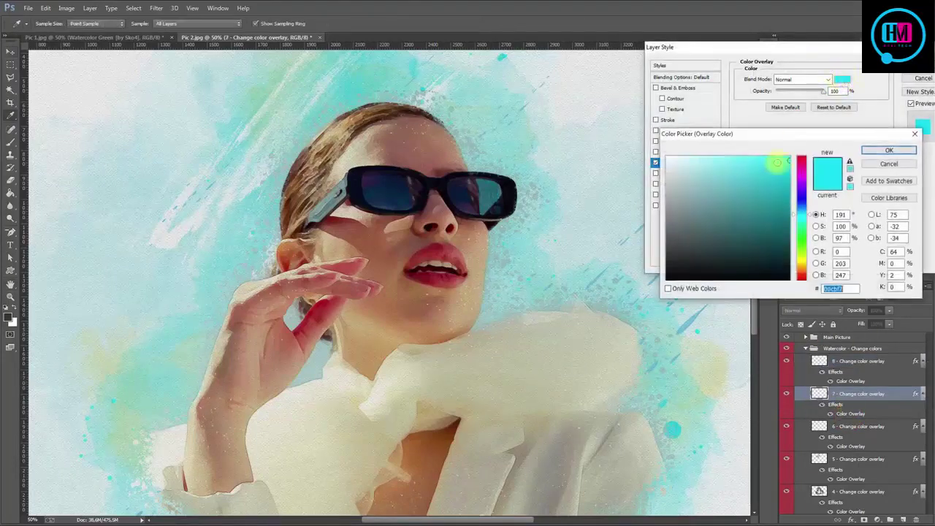
pyautogui.moveTo(806, 215); pyautogui.dragTo(812, 217)
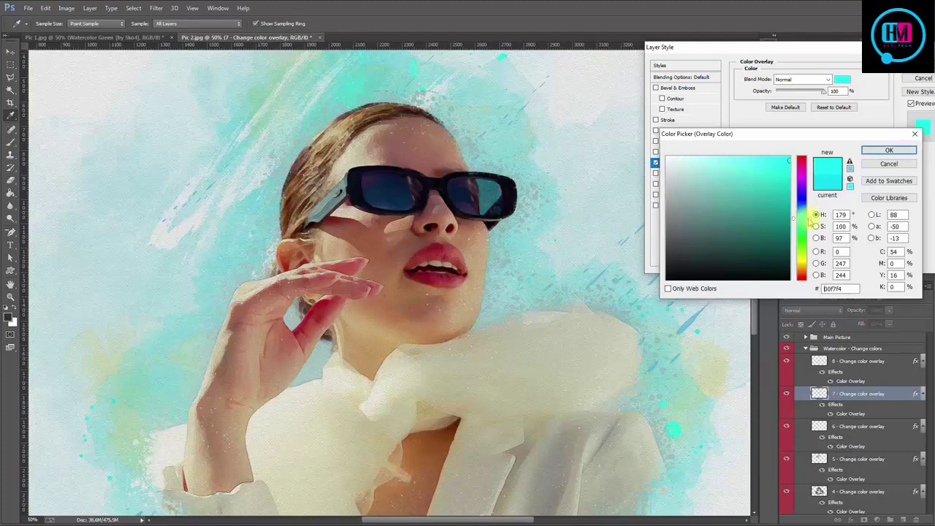
pyautogui.click(888, 149)
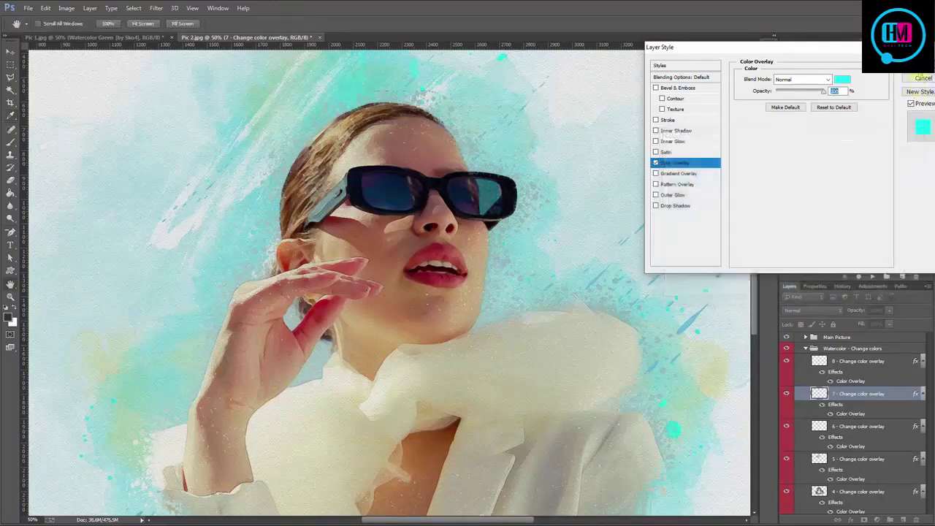
pyautogui.click(922, 65)
# - Collapse the Watercolor - Change colors group
pyautogui.scroll(-2, 623, 348)
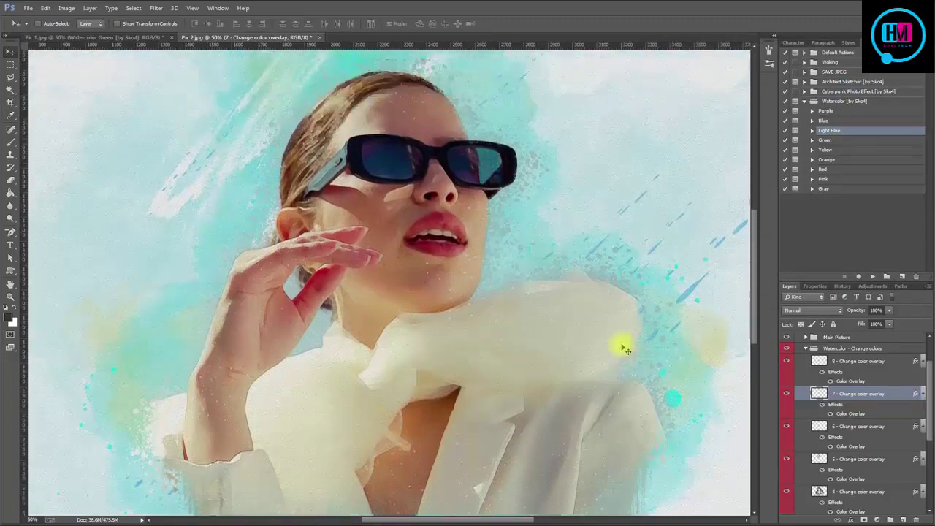
pyautogui.scroll(3, 623, 348)
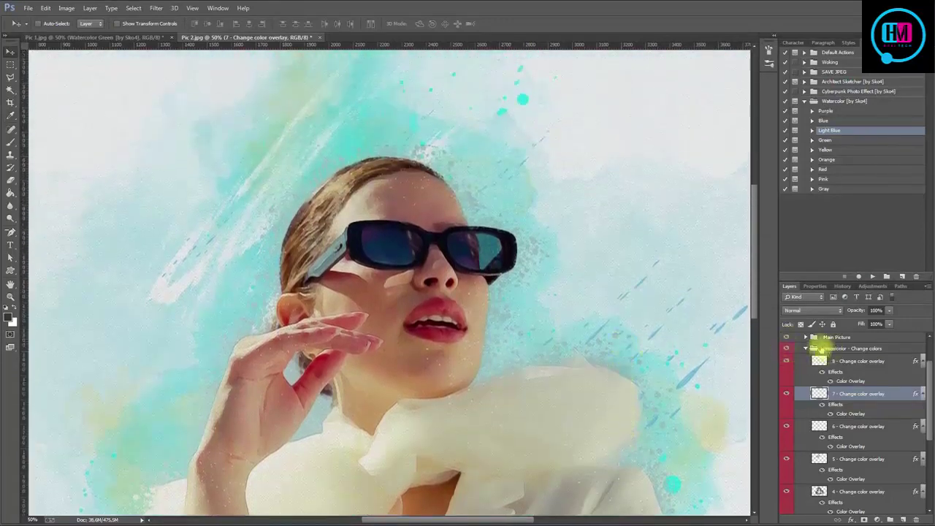
pyautogui.click(806, 348)
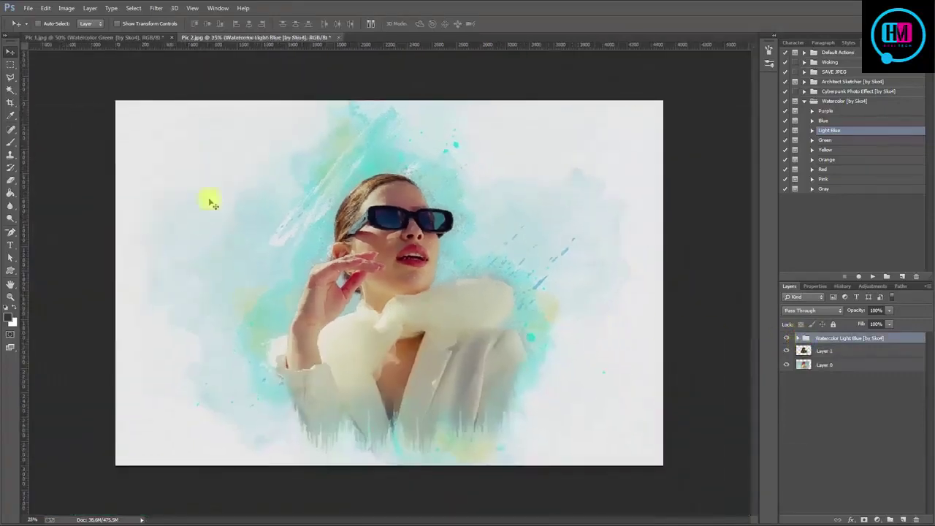
# - Open Pic 3.jpg in Photoshop and resize it to 2000 px wide via Image Size
pyautogui.hotkey('alt', 'Tab')
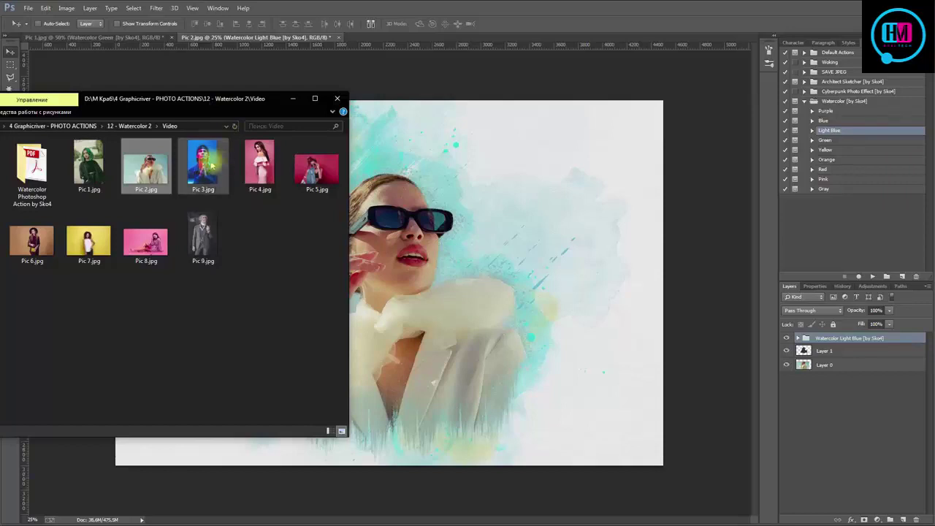
pyautogui.moveTo(202, 162); pyautogui.dragTo(438, 36)
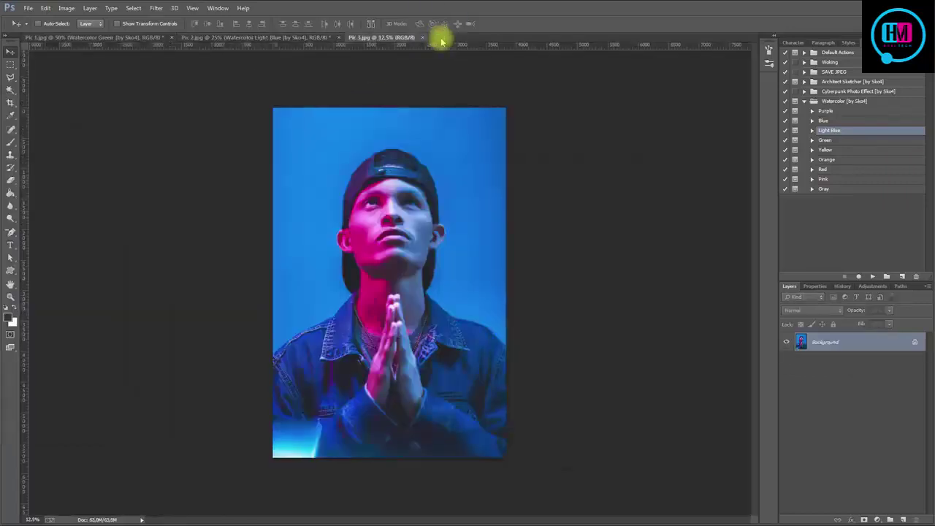
pyautogui.click(66, 8)
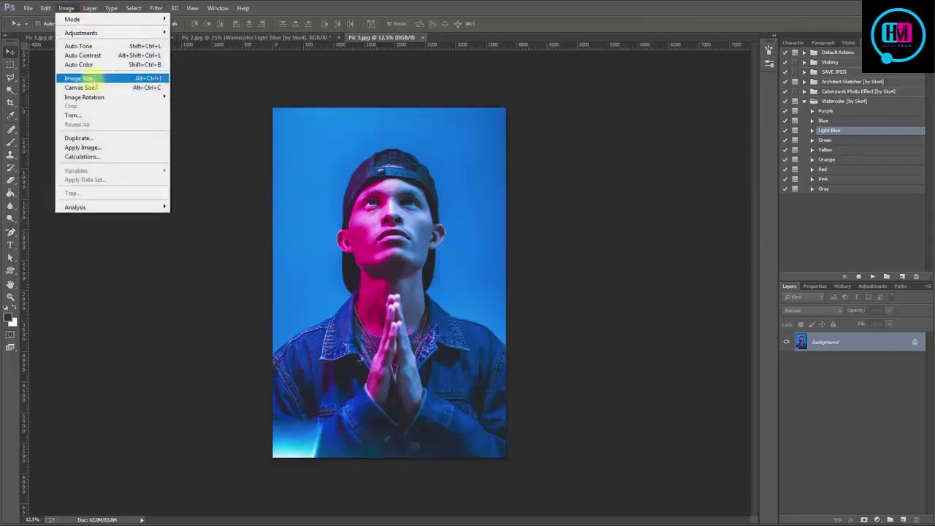
pyautogui.click(92, 79)
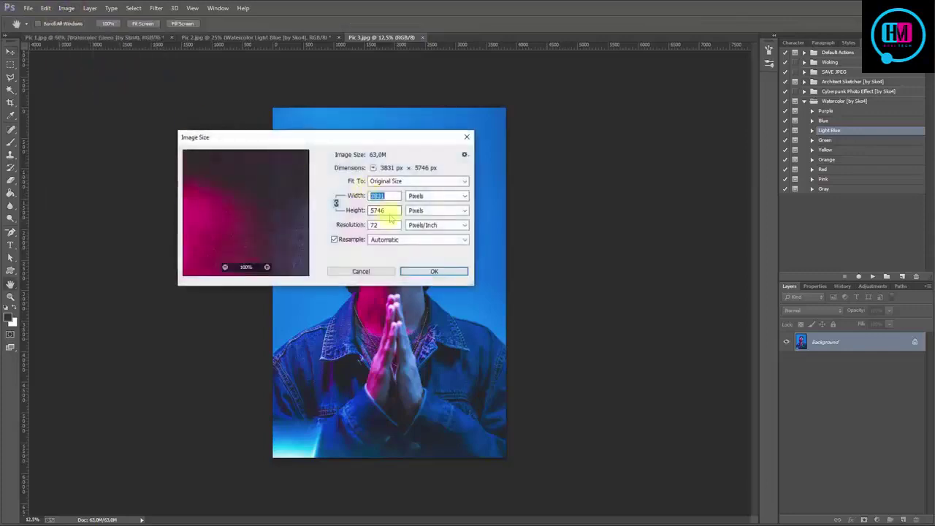
pyautogui.write('2000')
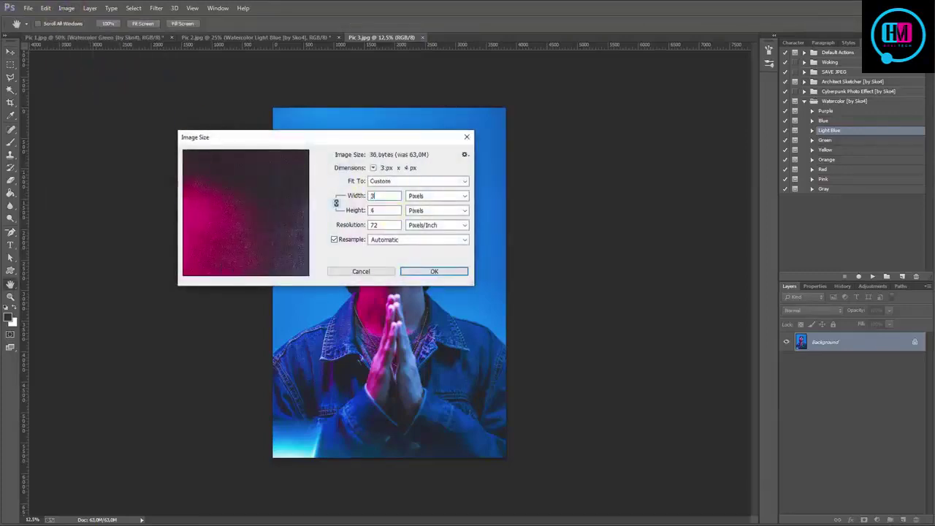
pyautogui.press('Return')
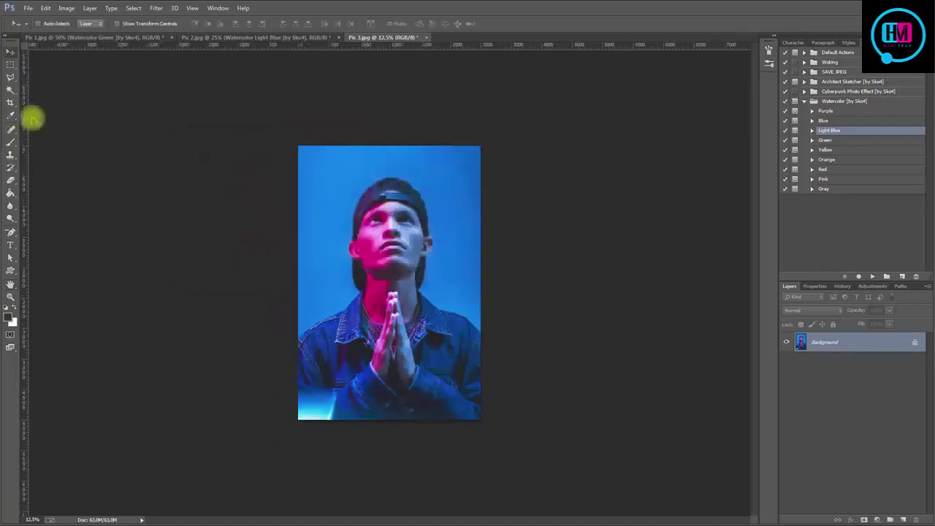
# - Crop the bottom of Pic 3 just below the hands to a square
pyautogui.click(11, 102)
pyautogui.moveTo(395, 422); pyautogui.dragTo(398, 376)
pyautogui.press('v')
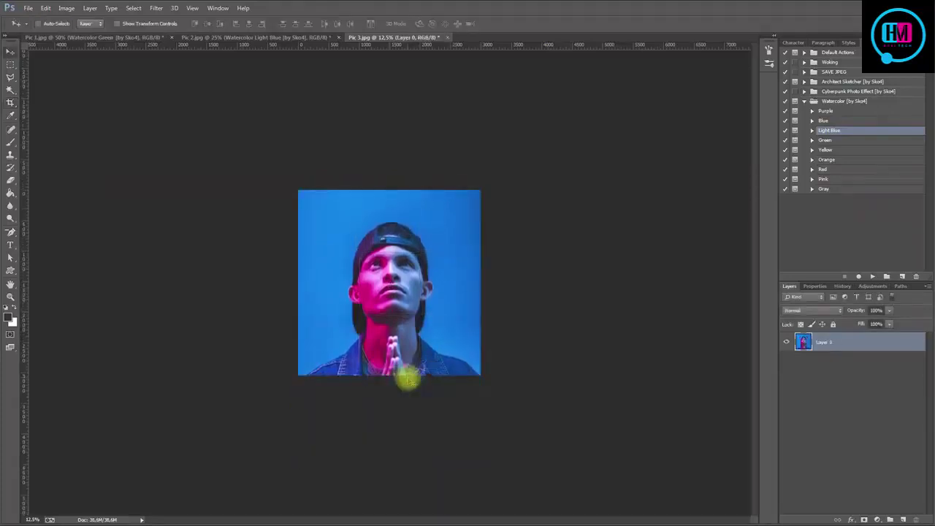
pyautogui.hotkey('ctrl', '+')
# - Scale the portrait to about 76% and move it up, leaving transparent margins
pyautogui.hotkey('ctrl', 't')
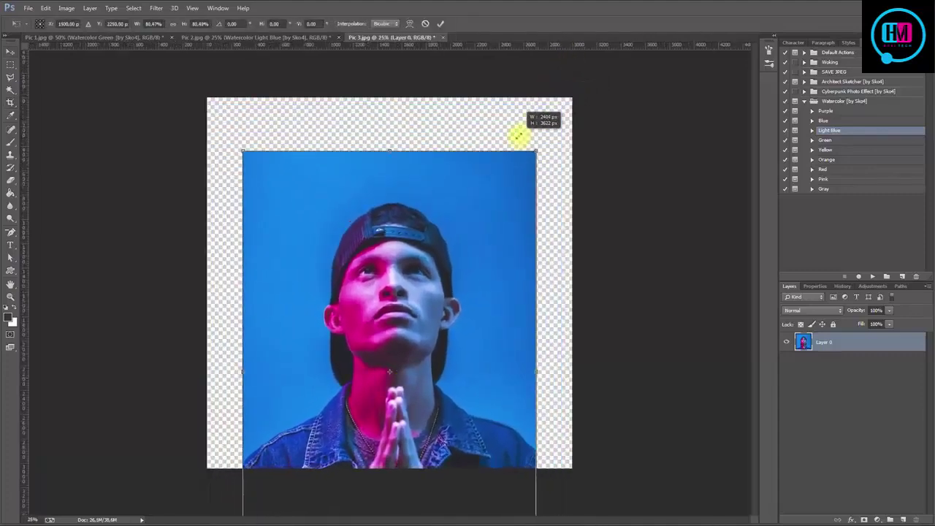
pyautogui.moveTo(574, 95); pyautogui.dragTo(526, 164)
pyautogui.moveTo(466, 264); pyautogui.dragTo(470, 244)
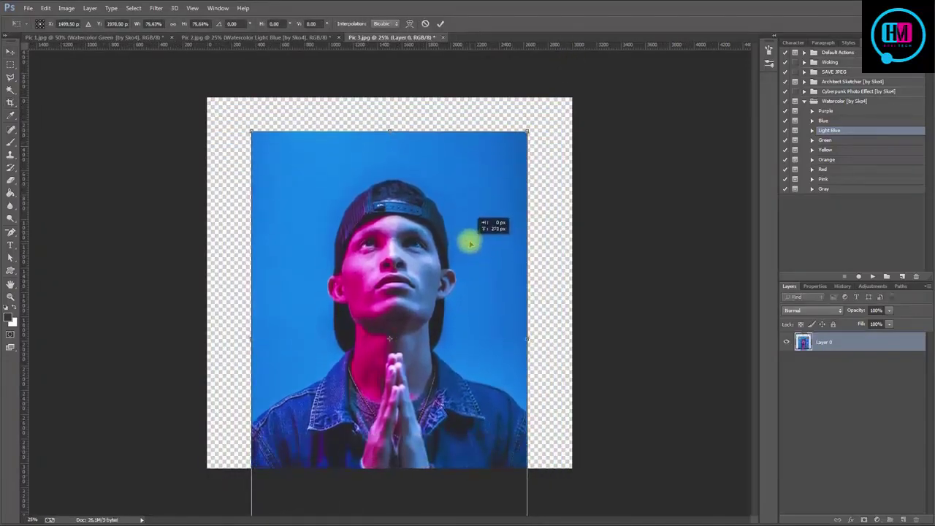
pyautogui.press('Return')
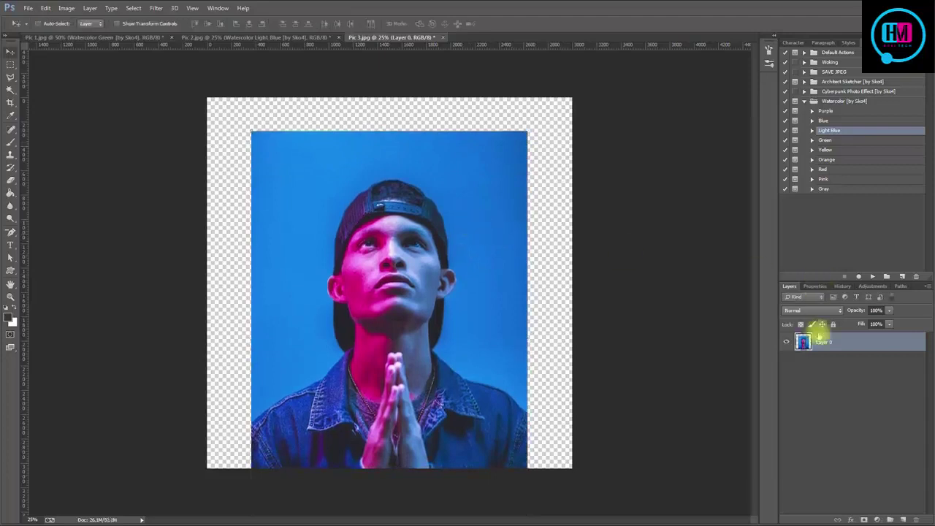
# - Add a new layer and set up a 500 px soft round brush with 4% spacing
pyautogui.click(901, 520)
pyautogui.click(10, 141)
pyautogui.rightClick(371, 161)
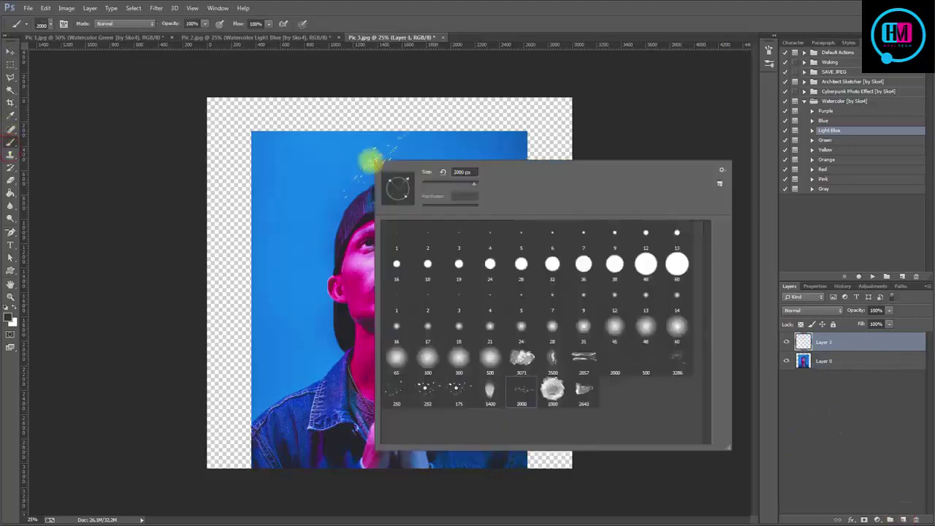
pyautogui.click(490, 357)
pyautogui.click(471, 206)
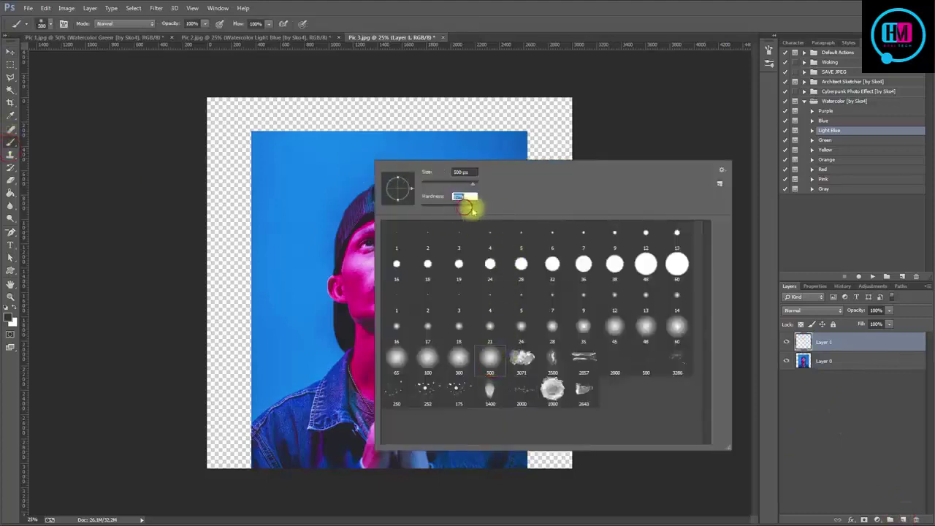
pyautogui.click(768, 49)
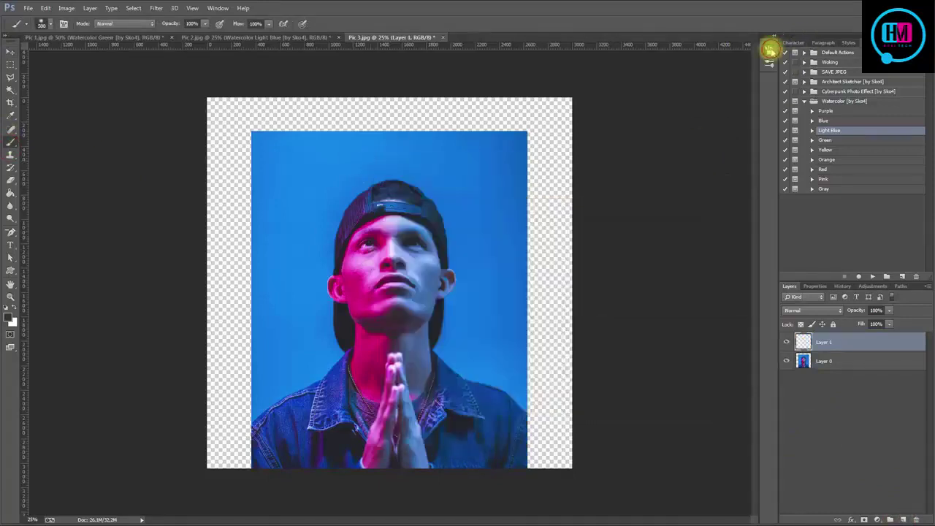
pyautogui.moveTo(678, 227); pyautogui.dragTo(654, 233)
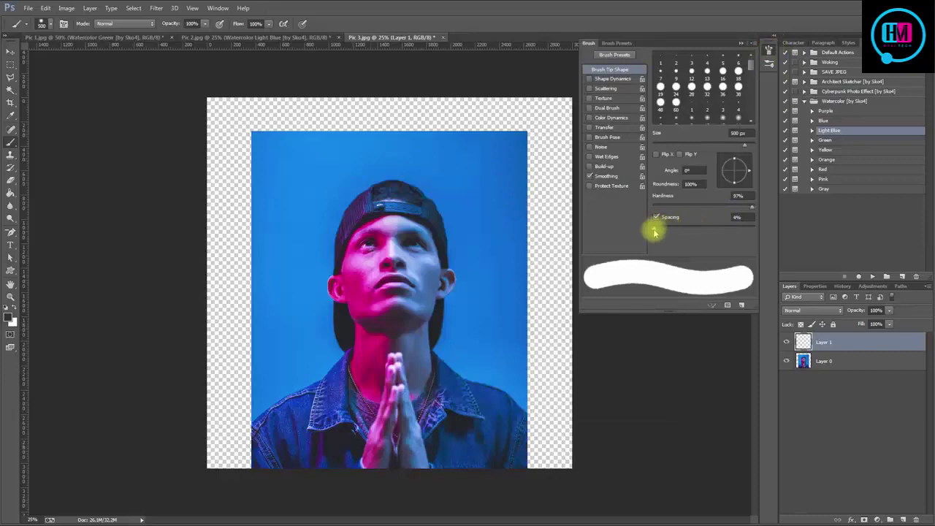
pyautogui.click(768, 49)
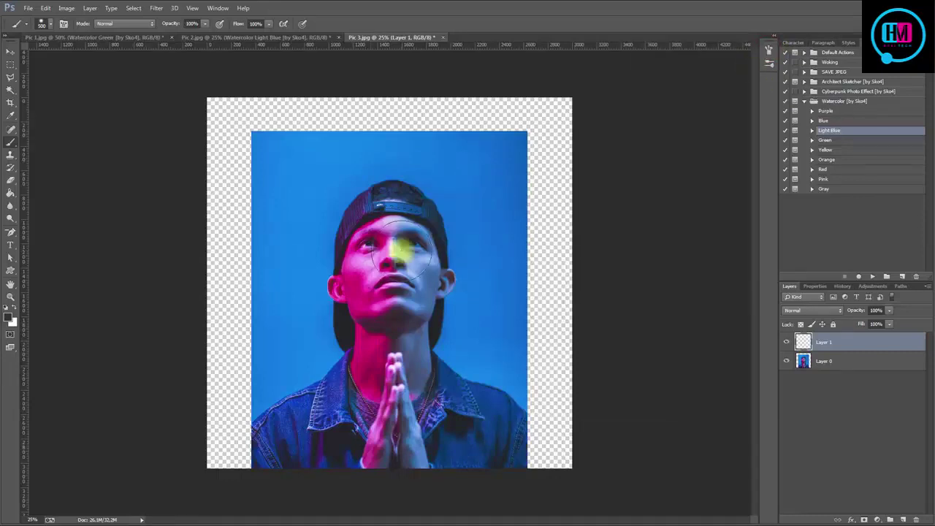
# - Paint dark over the man's head and face on Layer 1, then zoom out
pyautogui.keyDown('alt'); pyautogui.scroll(1, 402, 254); pyautogui.keyUp('alt')
pyautogui.moveTo(394, 237)
pyautogui.mouseDown()
pyautogui.moveTo(320, 285)
pyautogui.moveTo(446, 214)
pyautogui.moveTo(358, 372)
pyautogui.moveTo(344, 380)
pyautogui.moveTo(434, 380)
pyautogui.moveTo(424, 394)
pyautogui.mouseUp()
pyautogui.press('v')
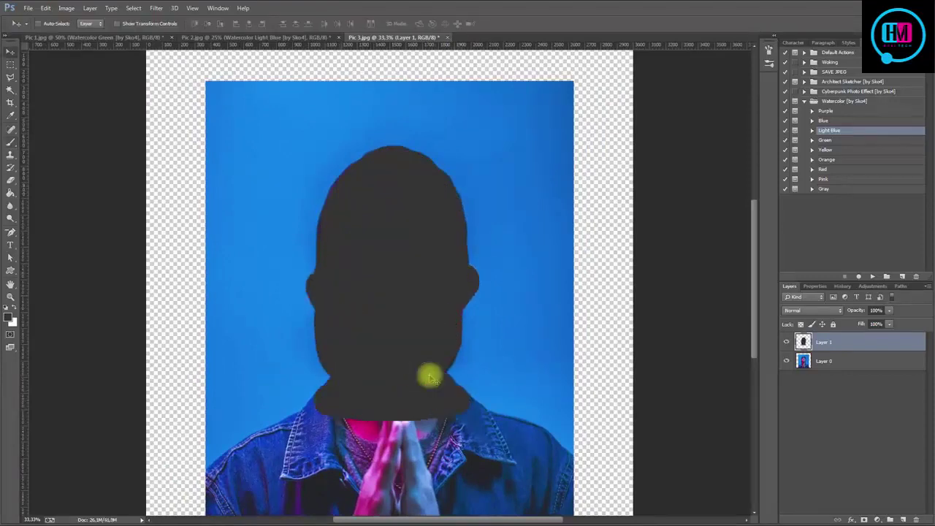
pyautogui.hotkey('ctrl', '-')
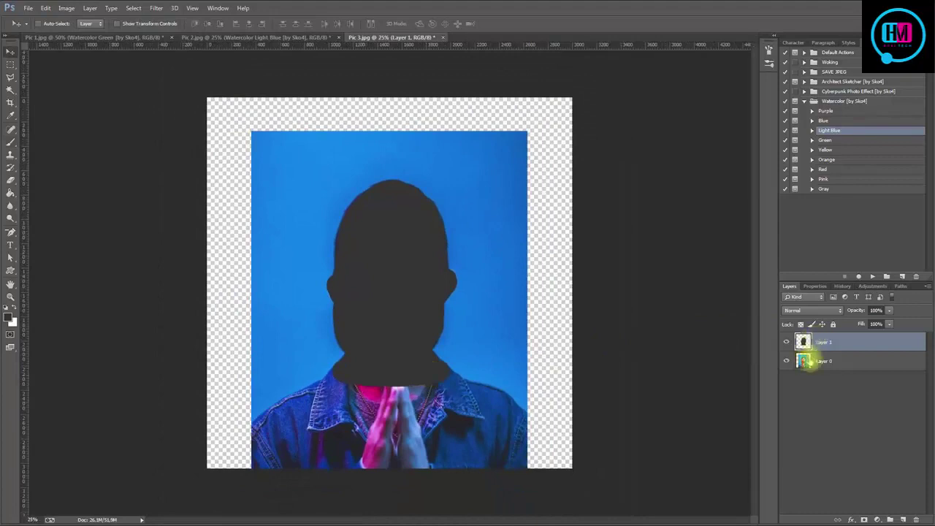
# - Select the Blue watercolor action and play it
pyautogui.click(10, 141)
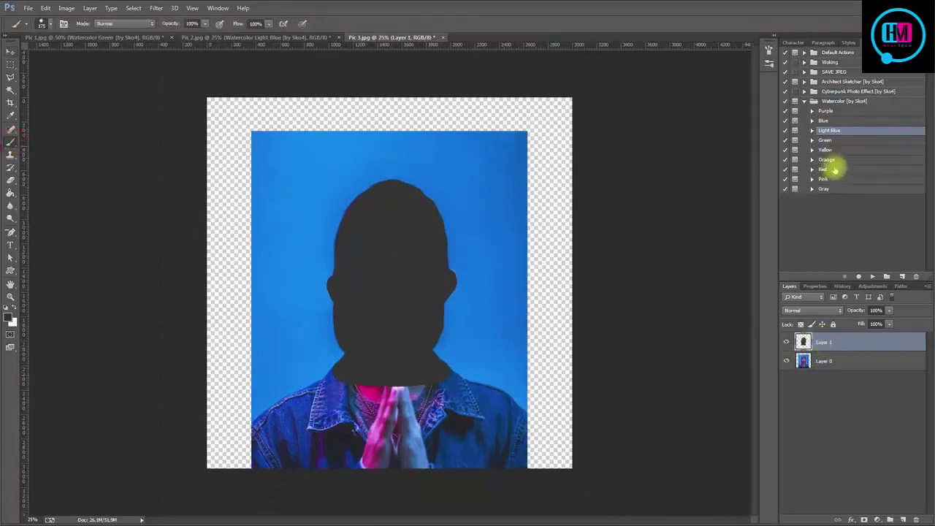
pyautogui.click(824, 120)
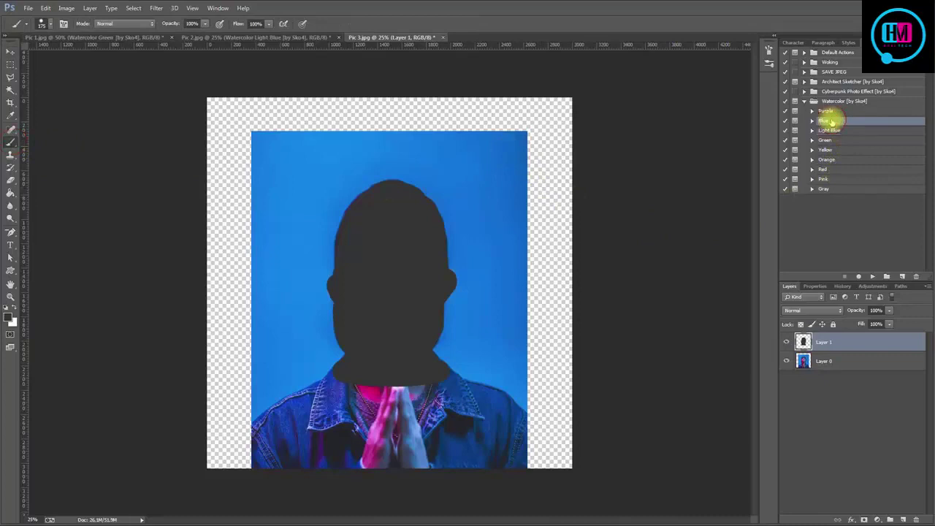
pyautogui.click(874, 278)
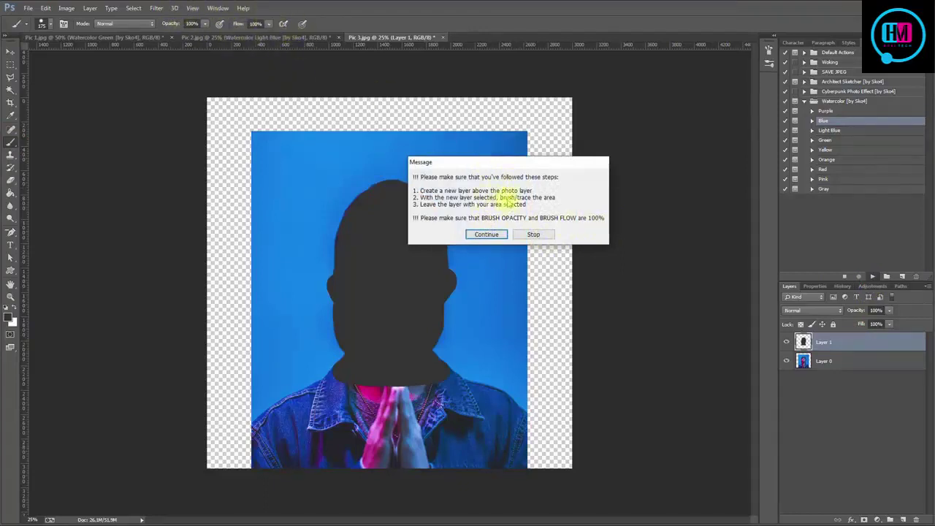
# - Let the Blue action run through to its DONE message, then zoom in to inspect Pic 3
pyautogui.click(488, 234)
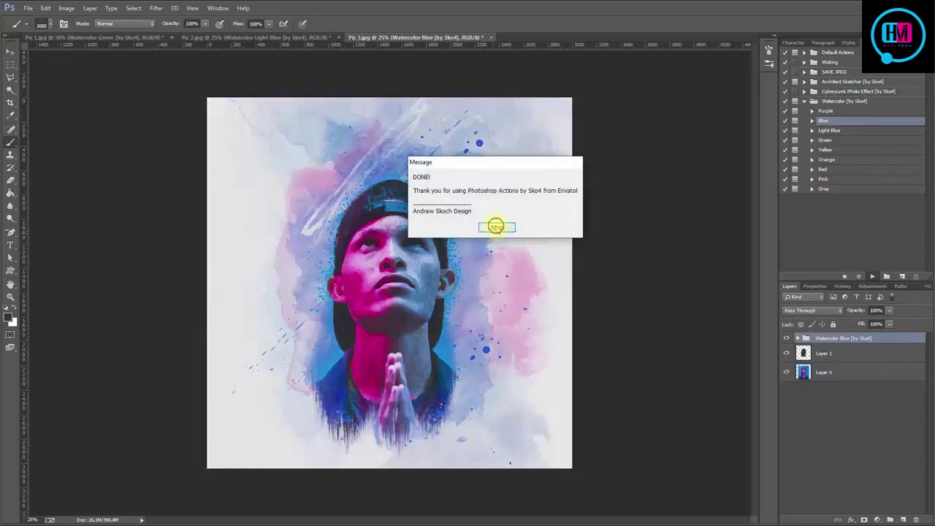
pyautogui.click(496, 227)
pyautogui.press('v')
pyautogui.hotkey('ctrl', '+')
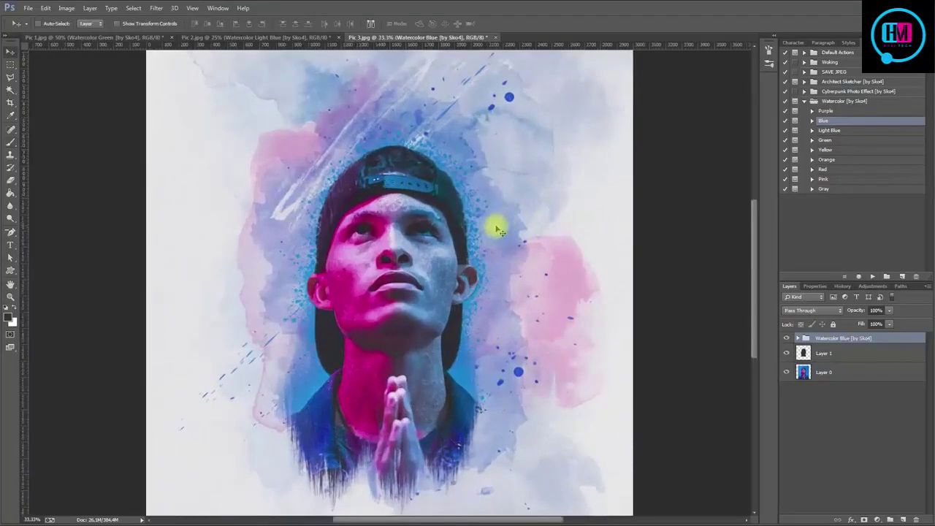
pyautogui.scroll(1, 495, 231)
pyautogui.scroll(1, 496, 231)
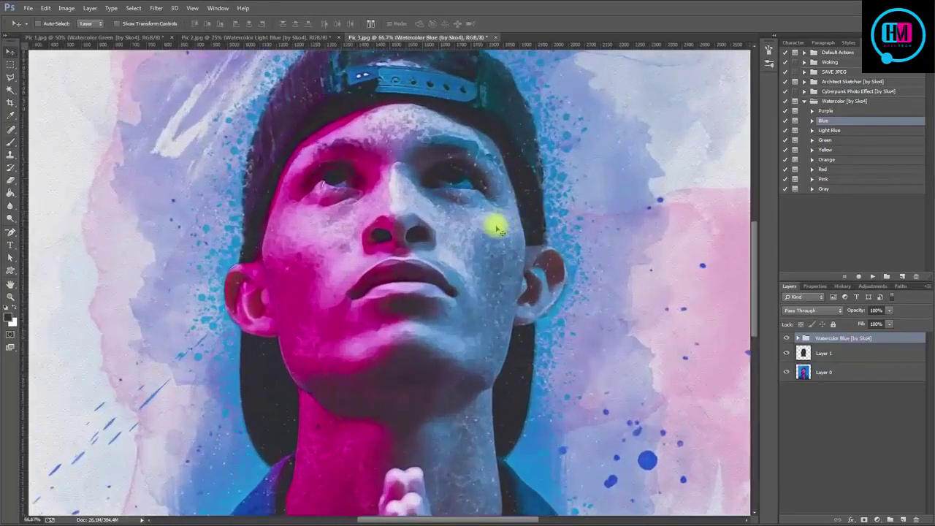
pyautogui.moveTo(754, 275)
pyautogui.mouseDown()
pyautogui.moveTo(762, 198)
pyautogui.moveTo(751, 198)
pyautogui.moveTo(756, 296)
pyautogui.moveTo(752, 265)
pyautogui.mouseUp()
pyautogui.scroll(-1, 745, 209)
pyautogui.scroll(-1, 749, 290)
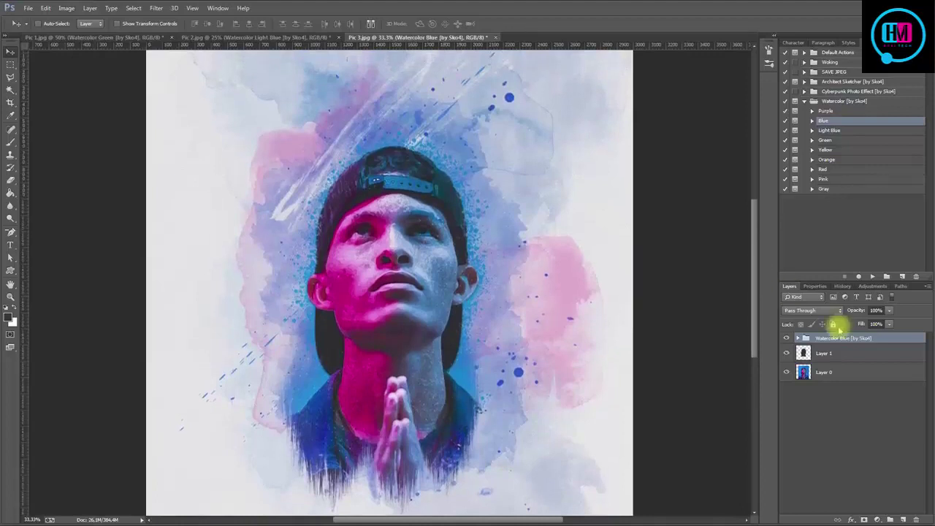
# - Expand the Watercolor Blue groups and make layer 8's Color Overlay pink #fa5bac
pyautogui.click(798, 338)
pyautogui.click(805, 397)
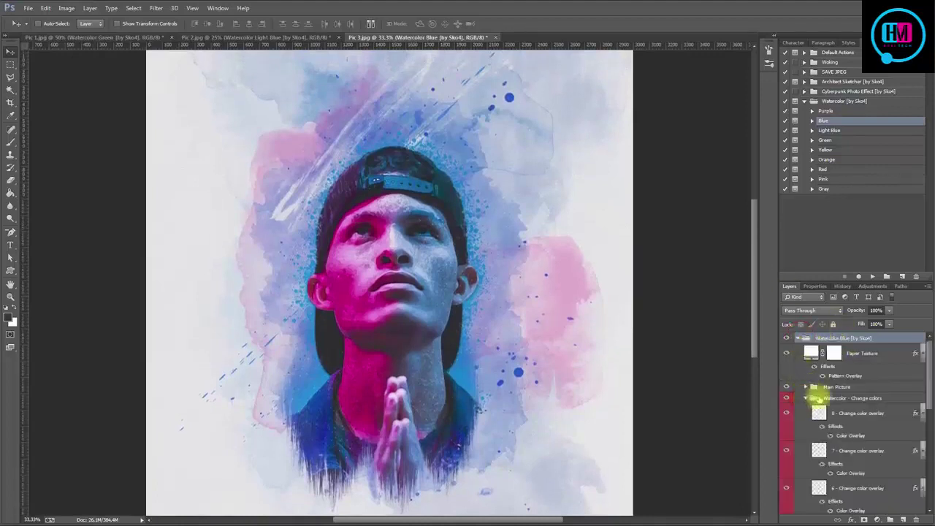
pyautogui.scroll(-1, 796, 387)
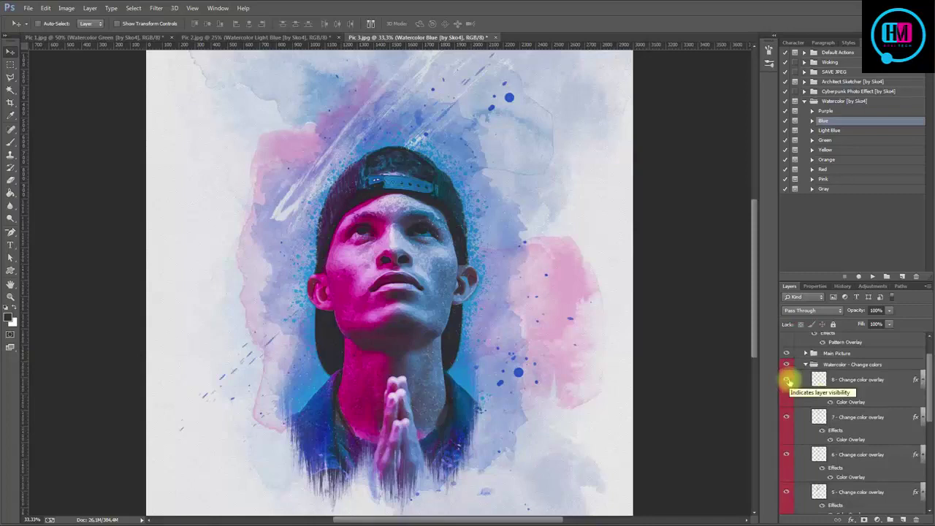
pyautogui.doubleClick(840, 401)
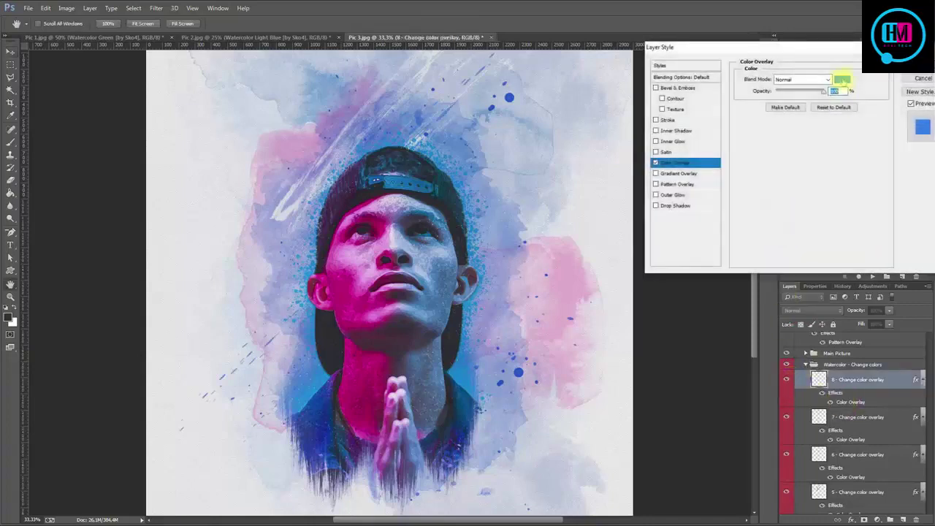
pyautogui.click(842, 79)
pyautogui.click(367, 303)
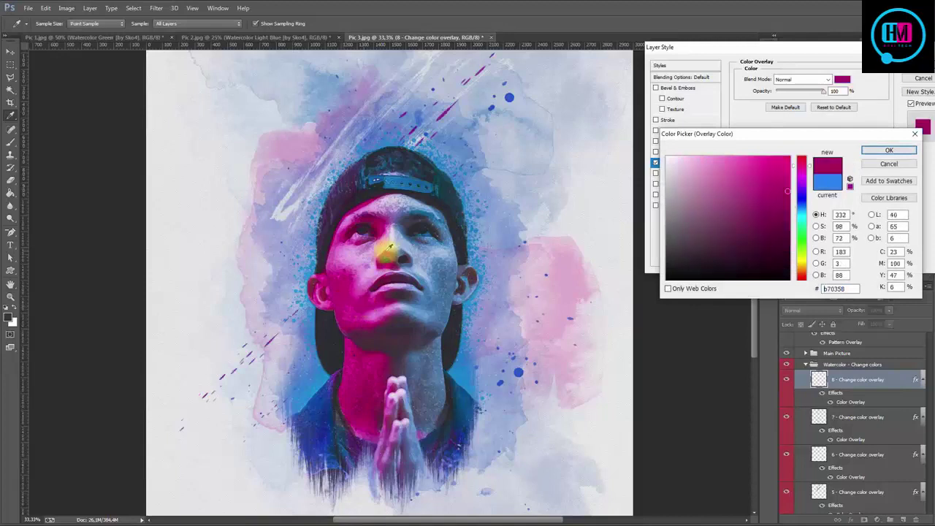
pyautogui.click(764, 168)
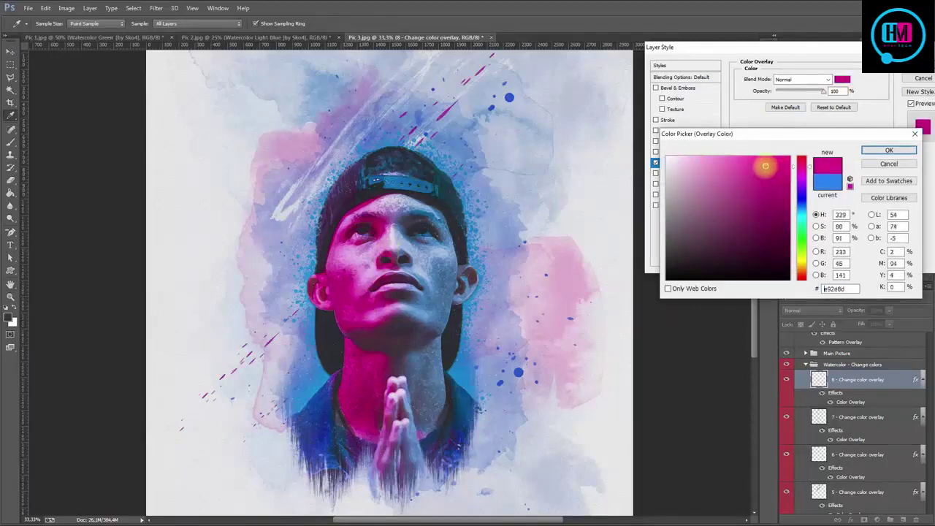
pyautogui.click(743, 158)
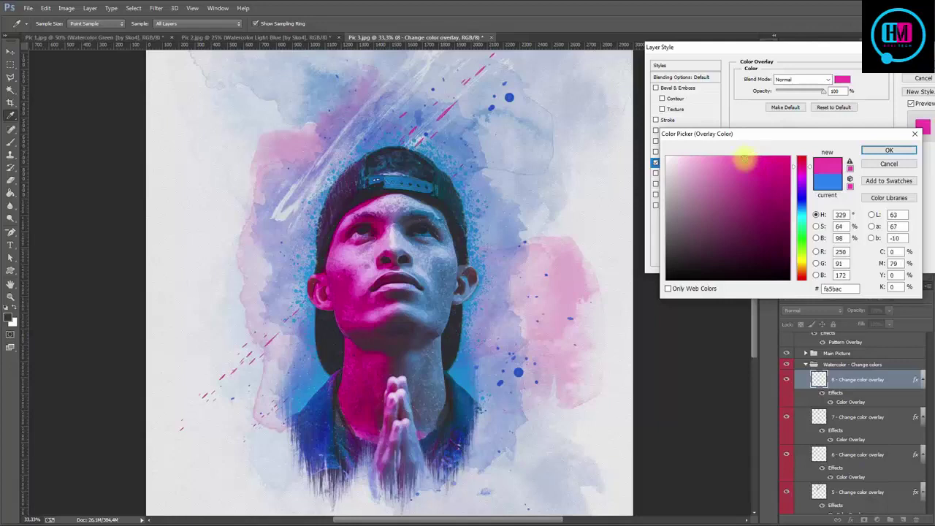
pyautogui.click(895, 151)
pyautogui.click(922, 65)
# - Change layer 7's Color Overlay to a lighter blue #0b7be4
pyautogui.click(799, 417)
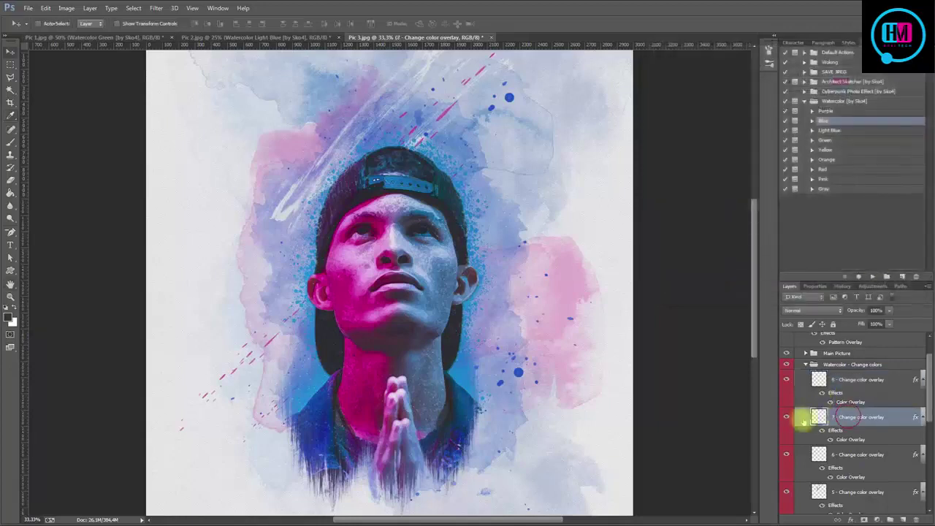
pyautogui.click(785, 417)
pyautogui.click(785, 417)
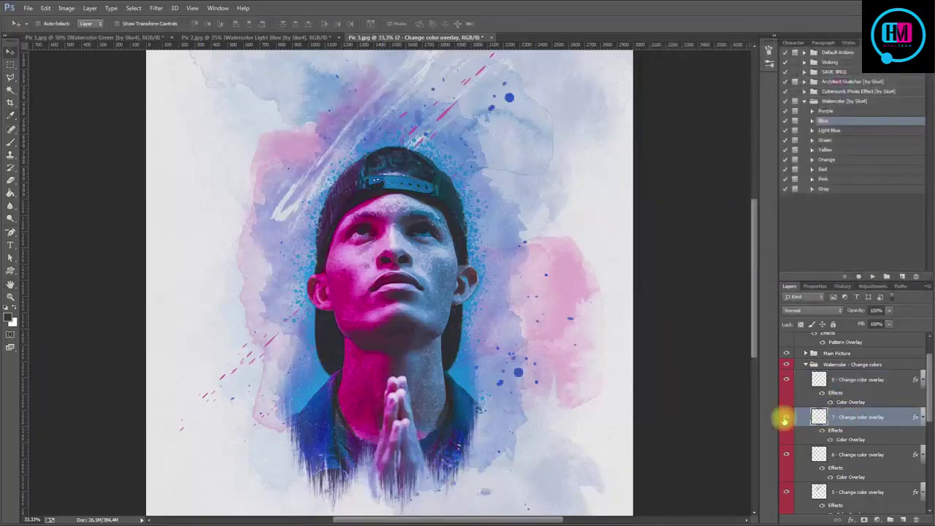
pyautogui.doubleClick(849, 439)
pyautogui.click(842, 79)
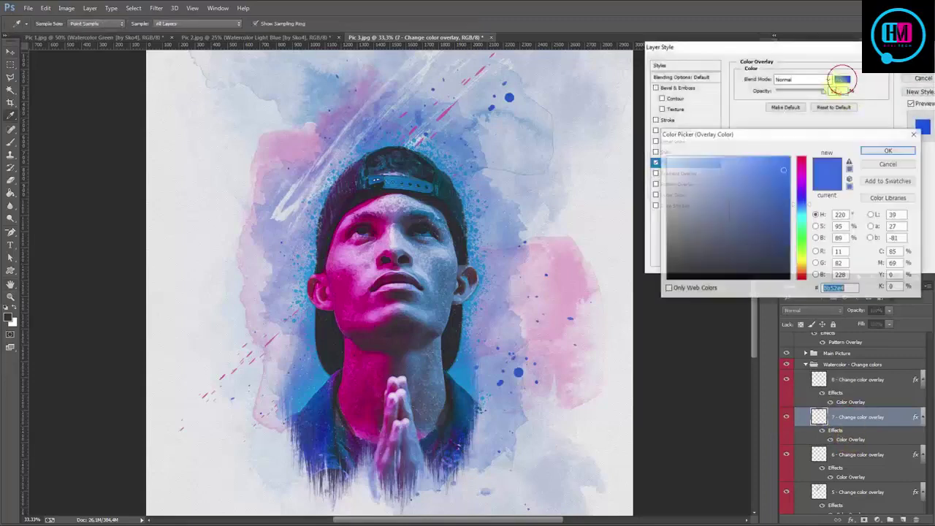
pyautogui.moveTo(809, 204); pyautogui.dragTo(811, 209)
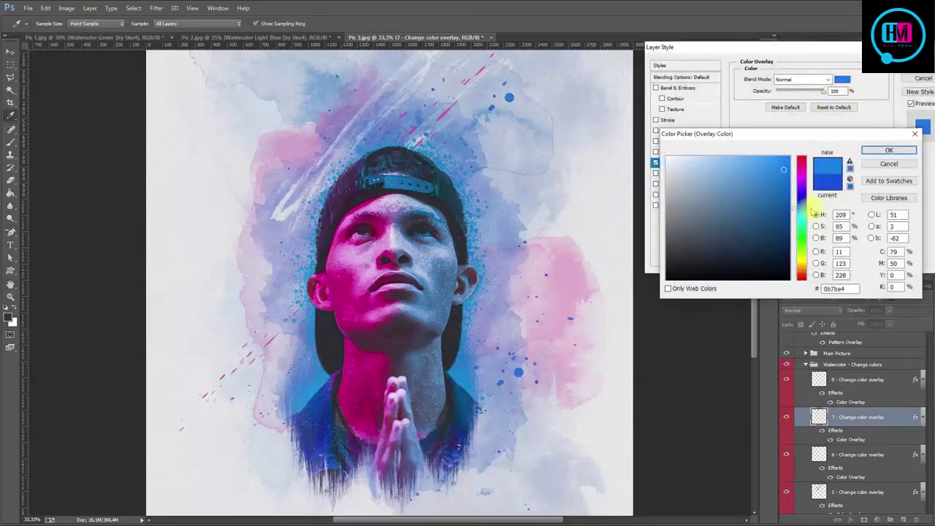
pyautogui.click(888, 150)
pyautogui.click(923, 79)
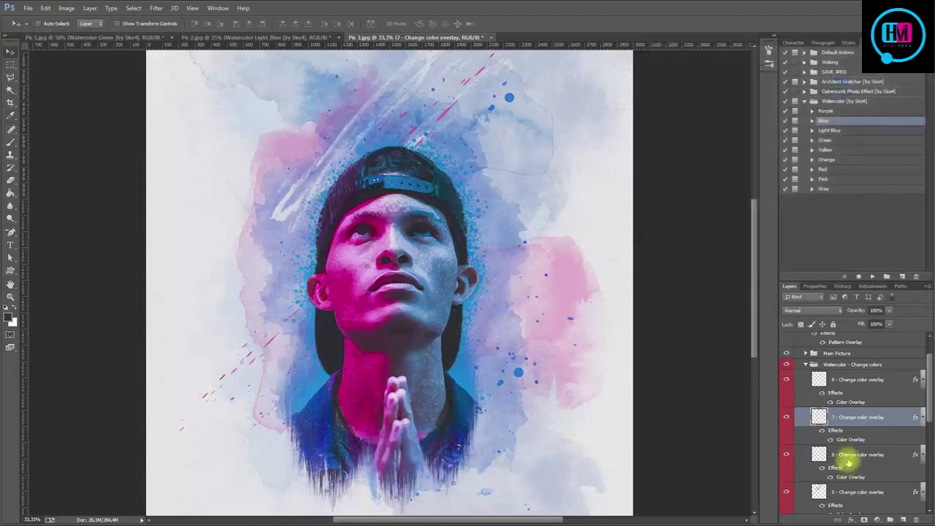
pyautogui.click(852, 454)
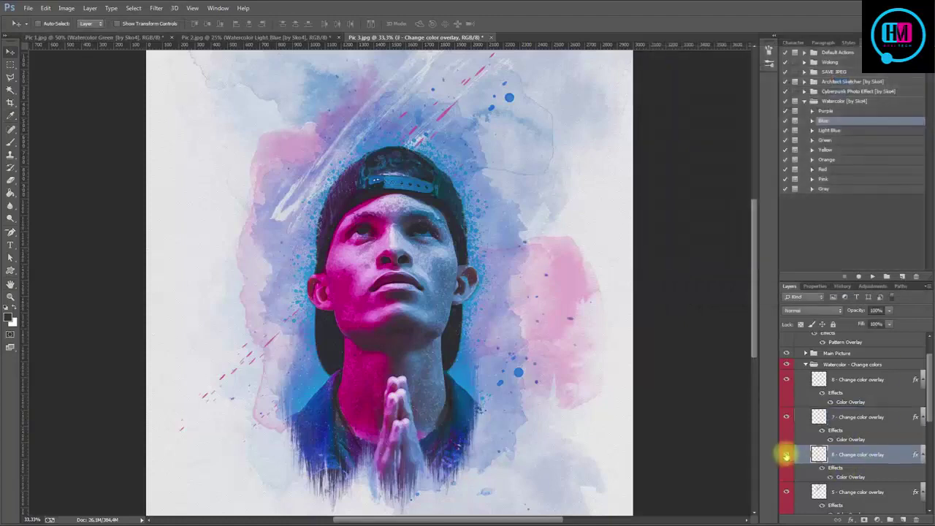
# - Set layer 6's Color Overlay to a deep blue
pyautogui.doubleClick(843, 476)
pyautogui.click(842, 79)
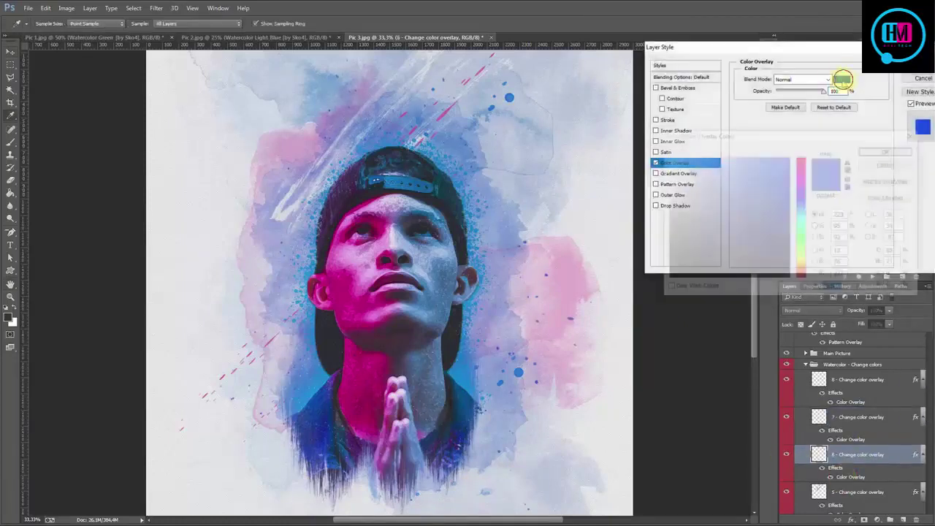
pyautogui.click(803, 215)
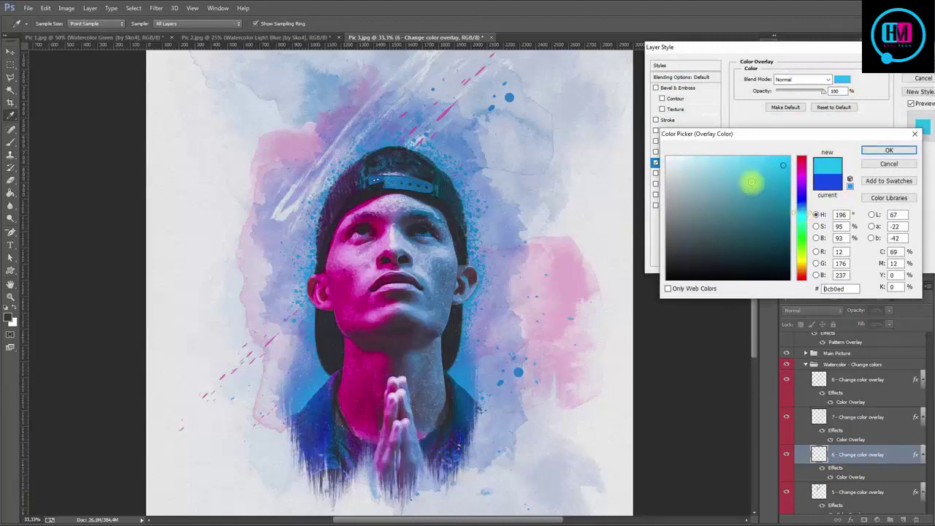
pyautogui.click(719, 154)
pyautogui.moveTo(762, 184)
pyautogui.mouseDown()
pyautogui.moveTo(792, 207)
pyautogui.moveTo(316, 438)
pyautogui.mouseUp()
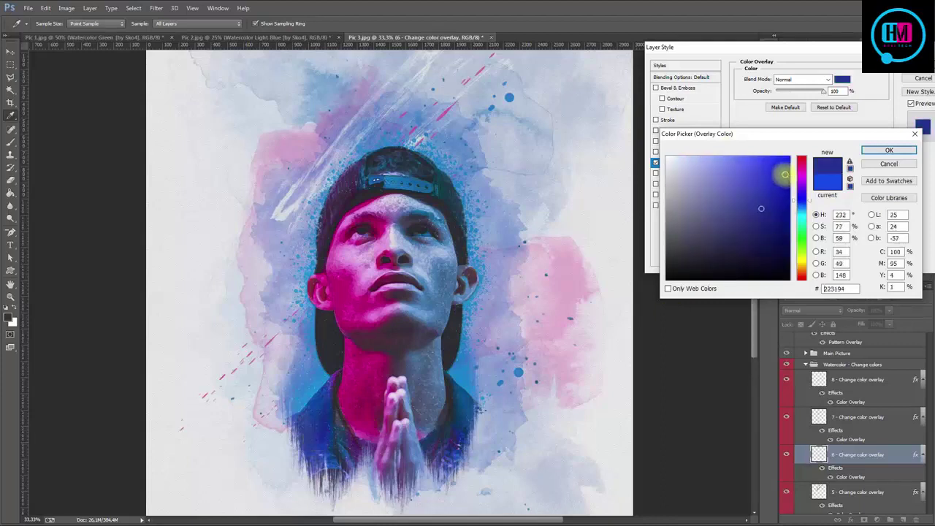
pyautogui.moveTo(781, 173); pyautogui.dragTo(749, 168)
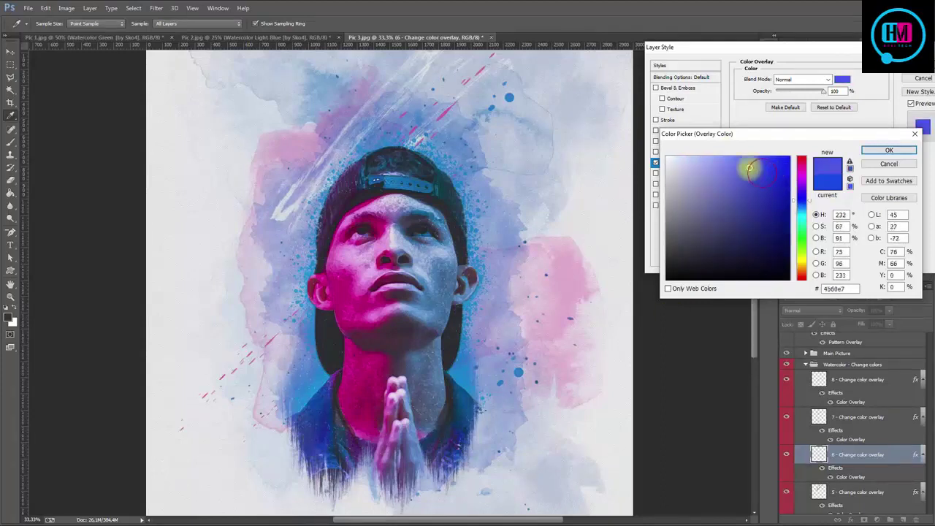
pyautogui.click(868, 153)
pyautogui.press('Return')
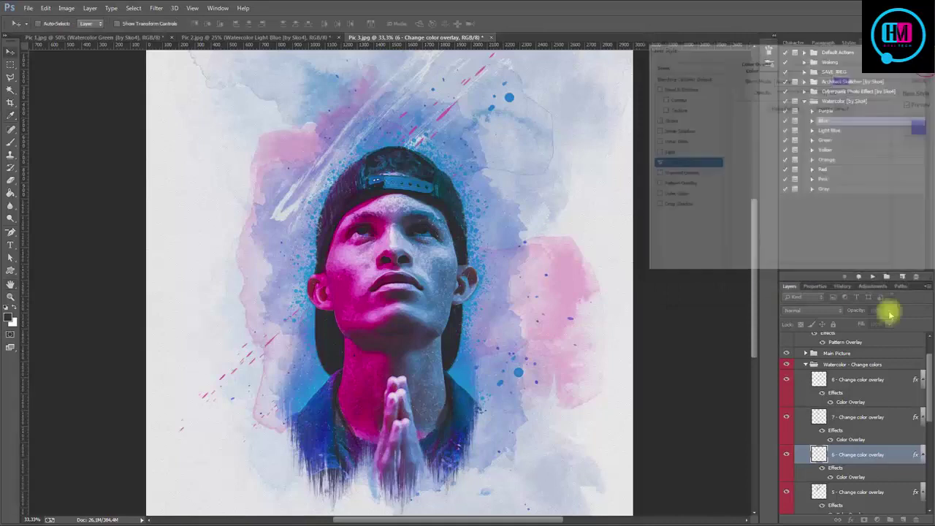
# - Open the Color Overlay colour picker of layer 5 - Change color
pyautogui.scroll(-2, 858, 409)
pyautogui.click(854, 414)
pyautogui.click(786, 414)
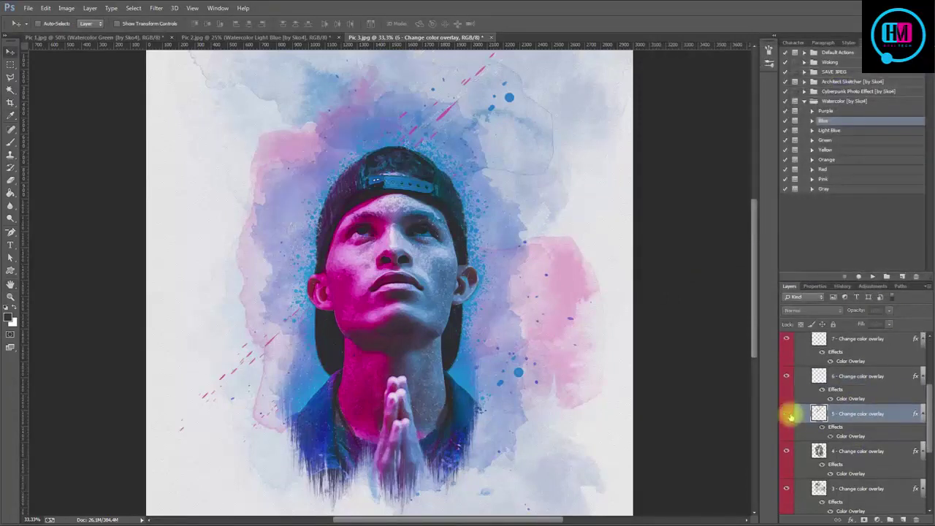
pyautogui.click(785, 413)
pyautogui.doubleClick(842, 436)
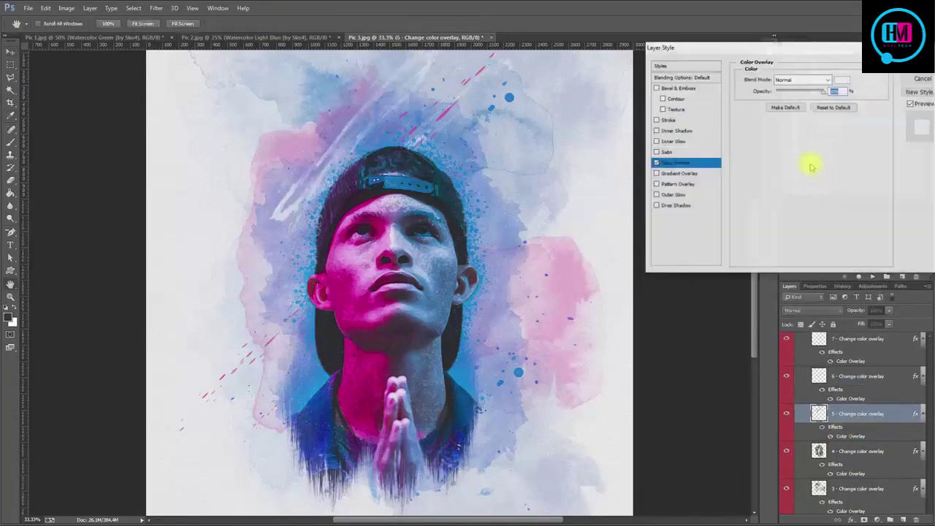
pyautogui.click(840, 81)
# - Try magenta, blue and cyan for layer 5's overlay, then keep it white #ffffff
pyautogui.moveTo(684, 181); pyautogui.dragTo(635, 113)
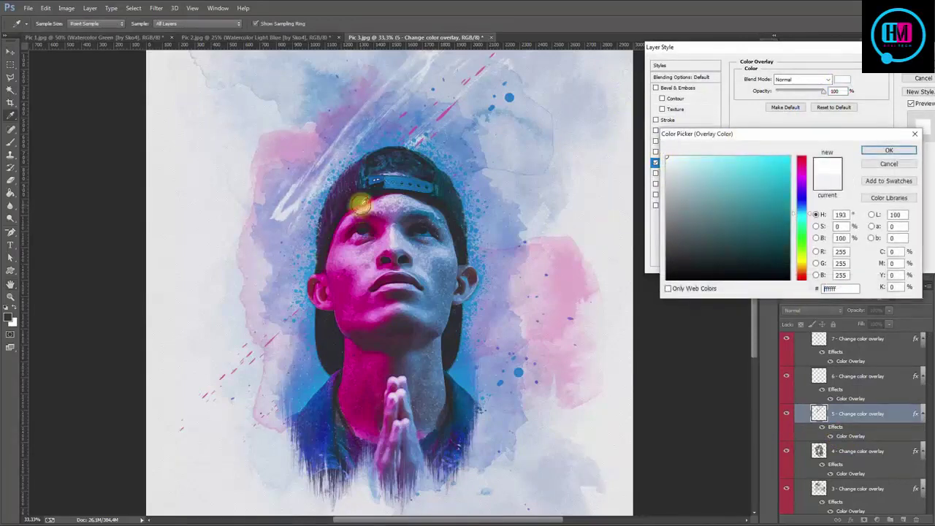
pyautogui.click(361, 204)
pyautogui.click(459, 374)
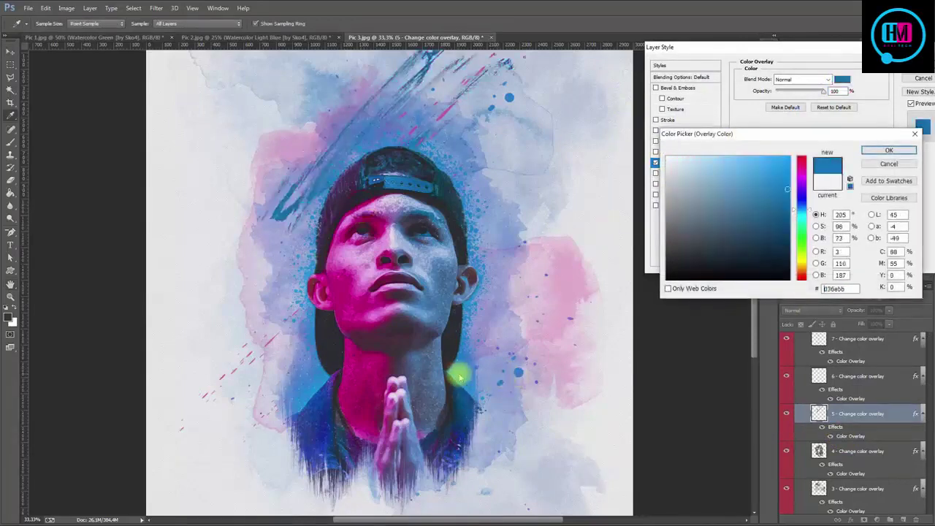
pyautogui.click(795, 217)
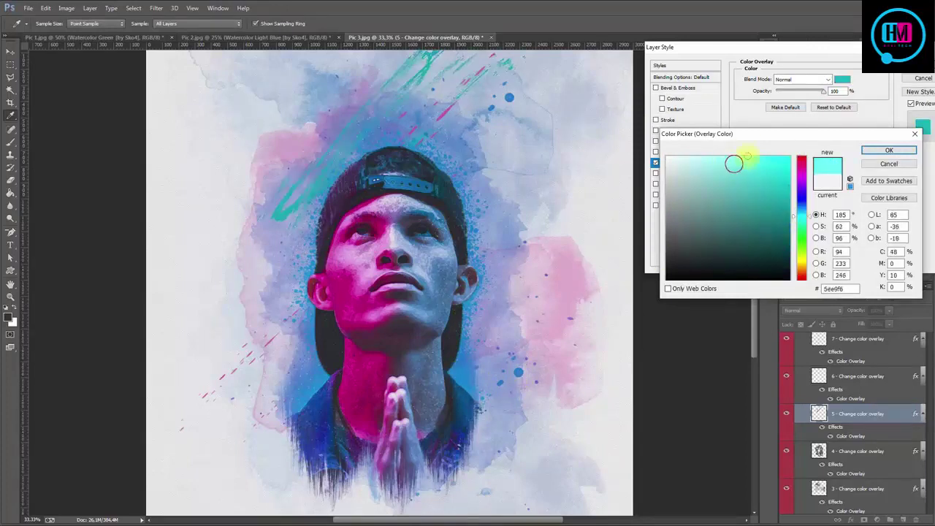
pyautogui.click(753, 154)
pyautogui.moveTo(687, 166); pyautogui.dragTo(665, 156)
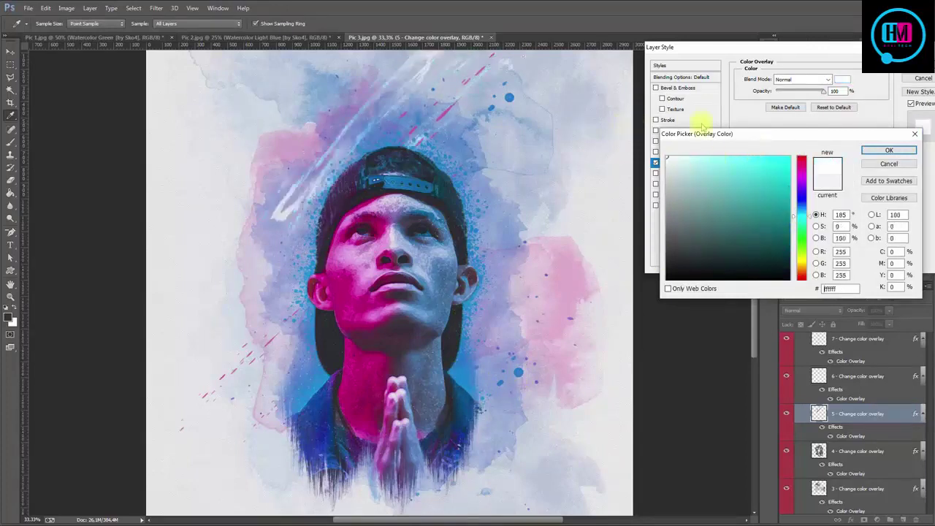
pyautogui.click(882, 156)
pyautogui.click(922, 64)
pyautogui.click(854, 451)
# - Change layer 4's Color Overlay to a cyan-blue #0497e3
pyautogui.click(786, 451)
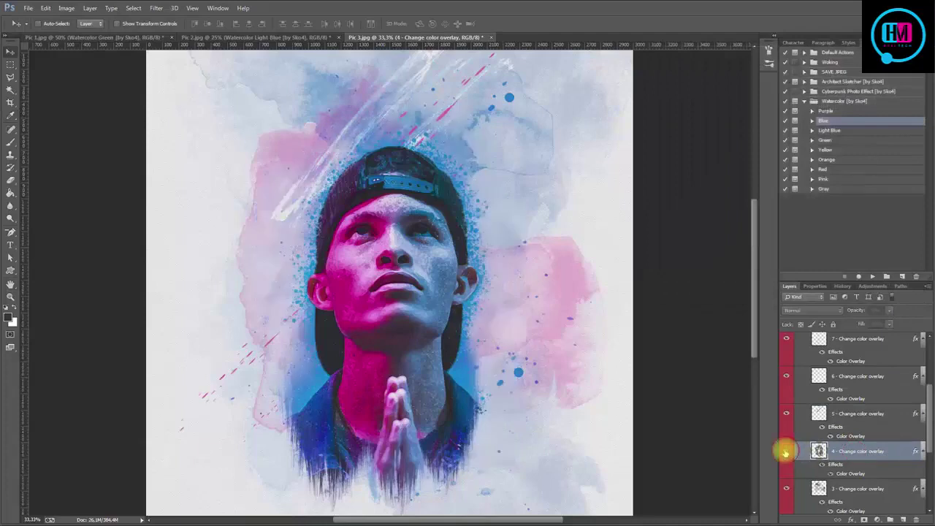
pyautogui.click(786, 451)
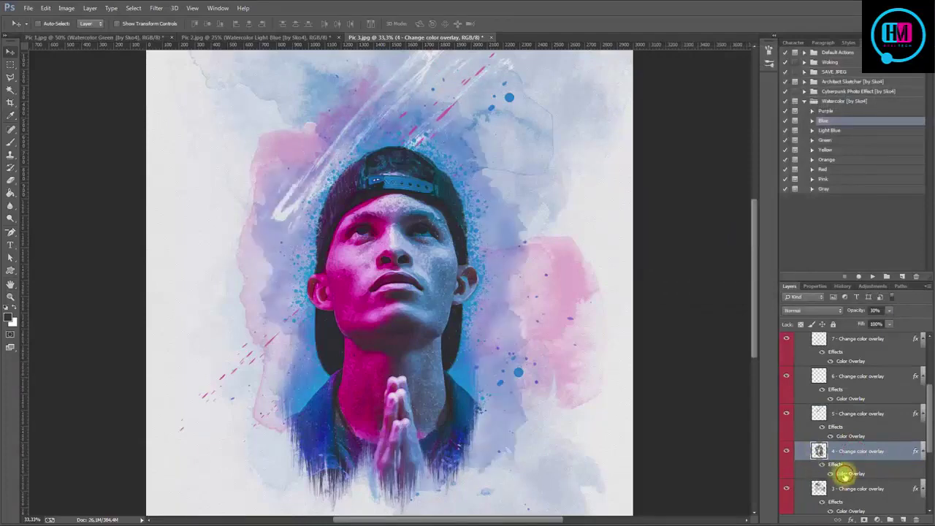
pyautogui.doubleClick(845, 473)
pyautogui.click(842, 79)
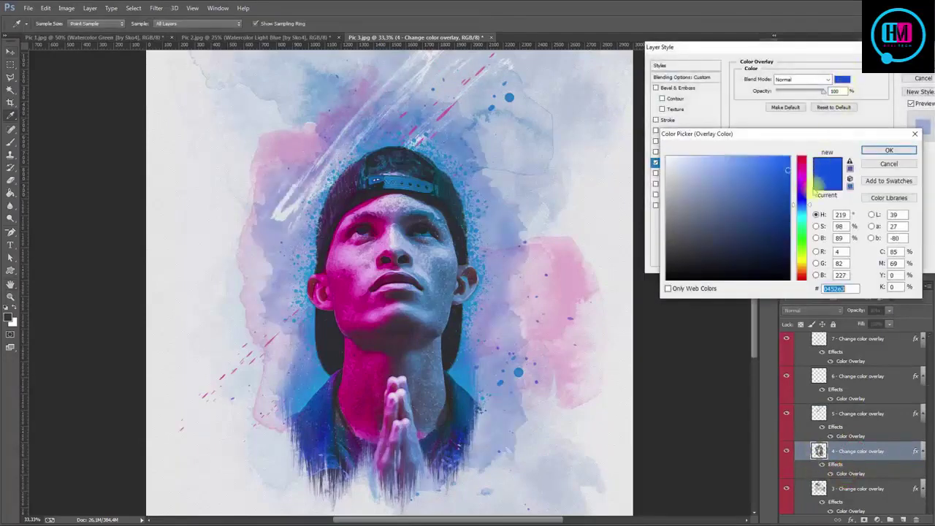
pyautogui.click(802, 216)
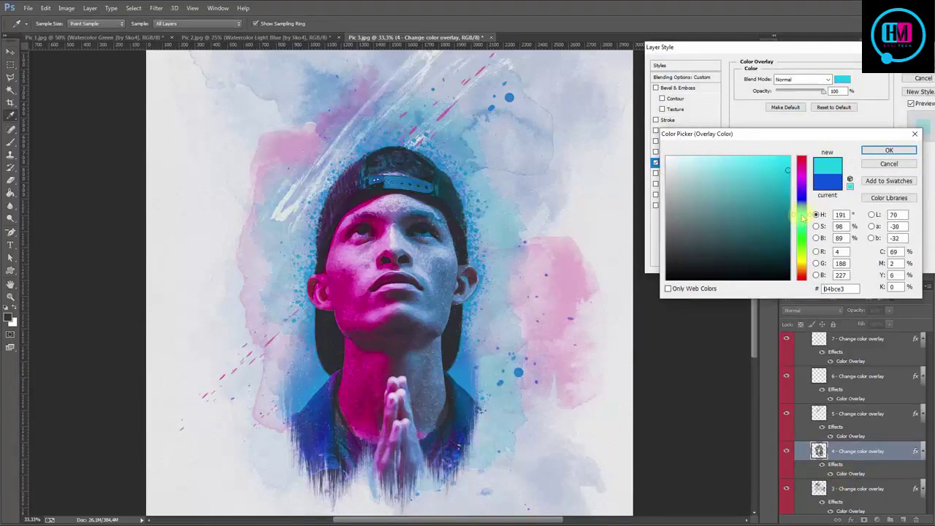
pyautogui.click(801, 211)
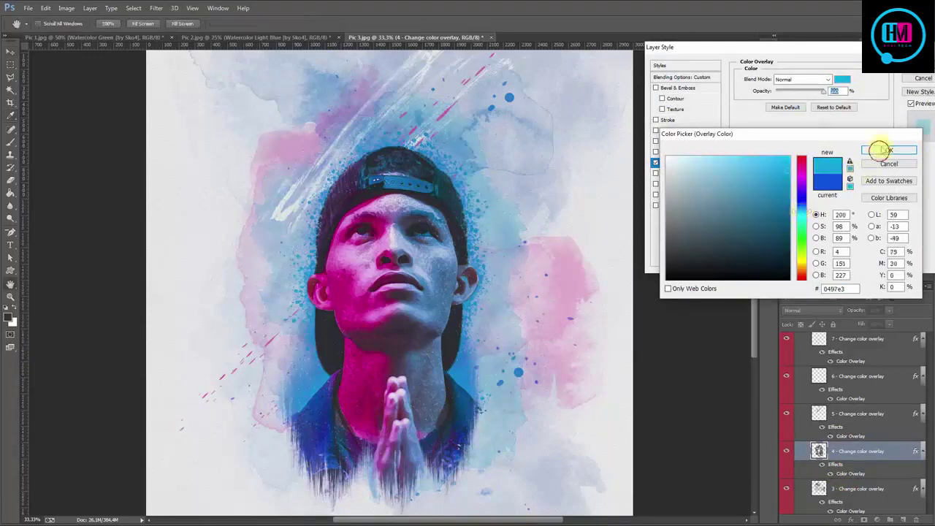
pyautogui.click(884, 150)
pyautogui.click(921, 64)
# - Recolour layer 3's Color Overlay to a saturated purple-magenta
pyautogui.scroll(-1, 833, 422)
pyautogui.click(832, 408)
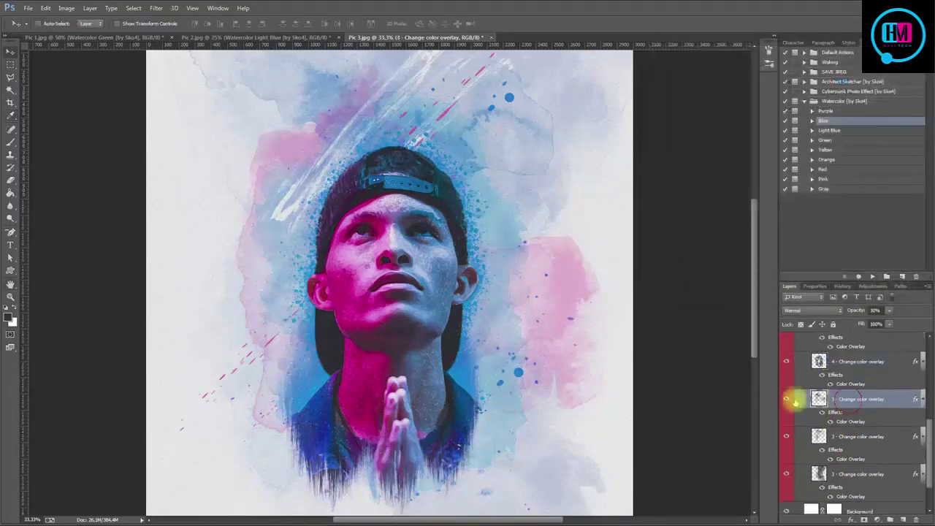
pyautogui.click(786, 399)
pyautogui.click(785, 398)
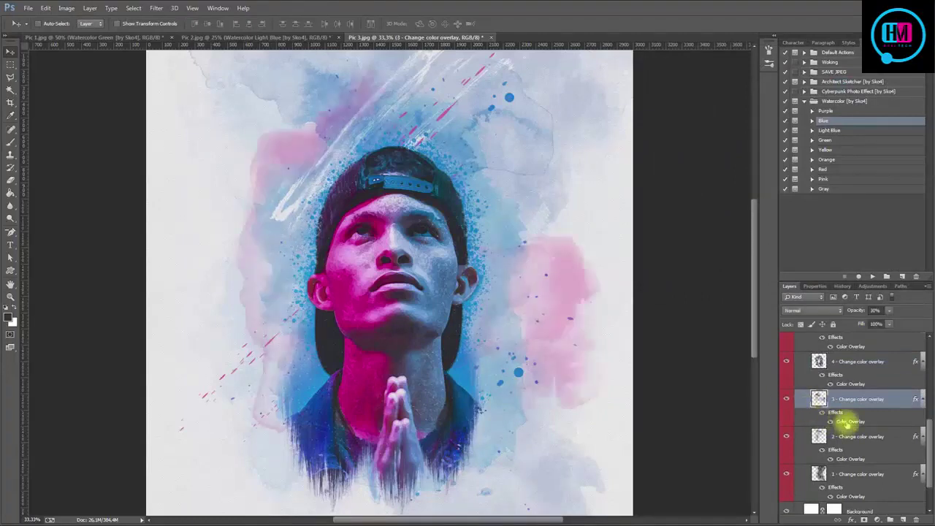
pyautogui.doubleClick(846, 422)
pyautogui.click(842, 79)
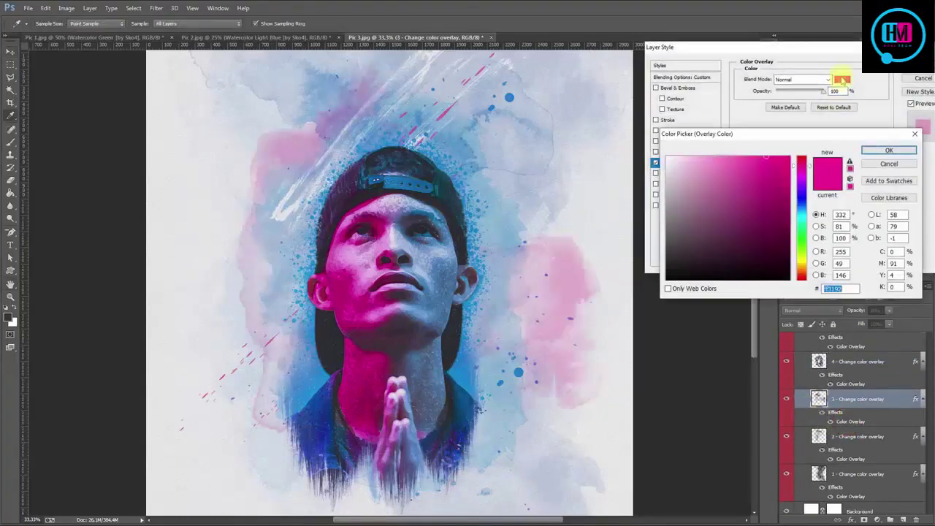
pyautogui.click(454, 374)
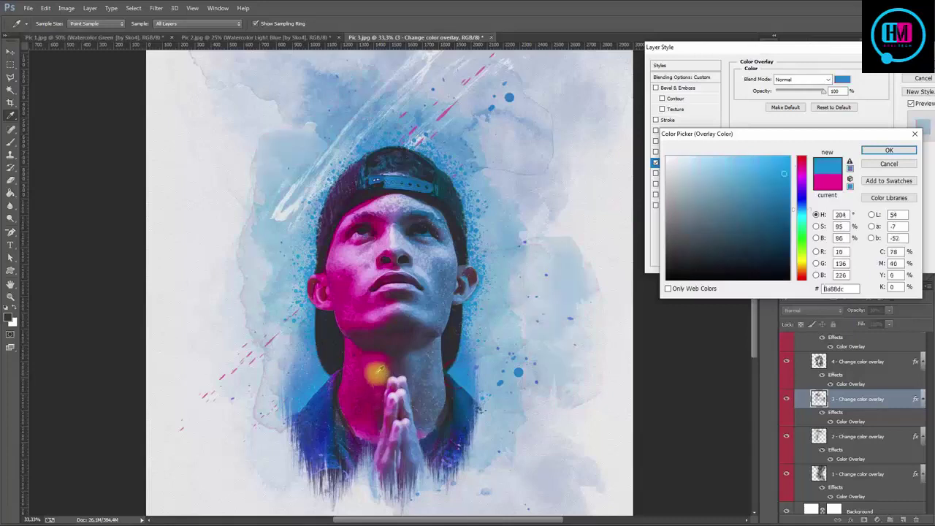
pyautogui.click(377, 365)
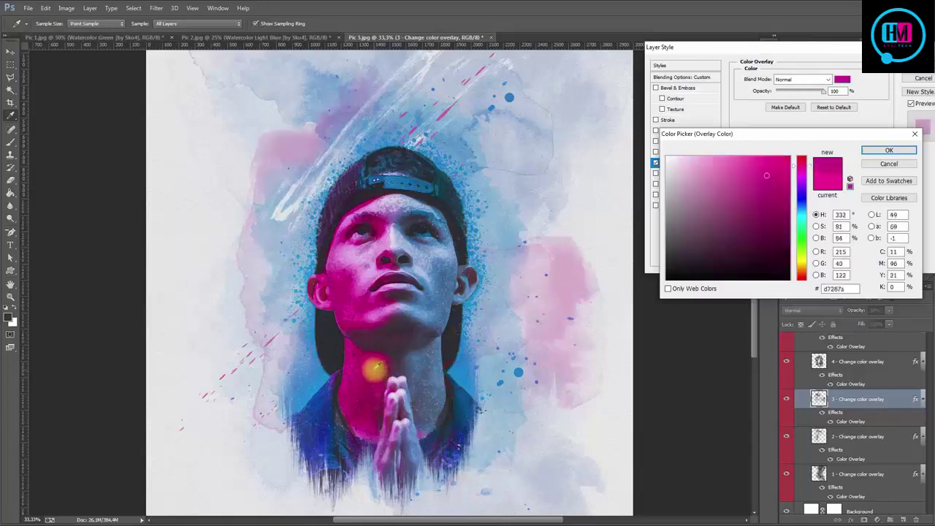
pyautogui.moveTo(766, 169); pyautogui.dragTo(814, 149)
pyautogui.click(800, 158)
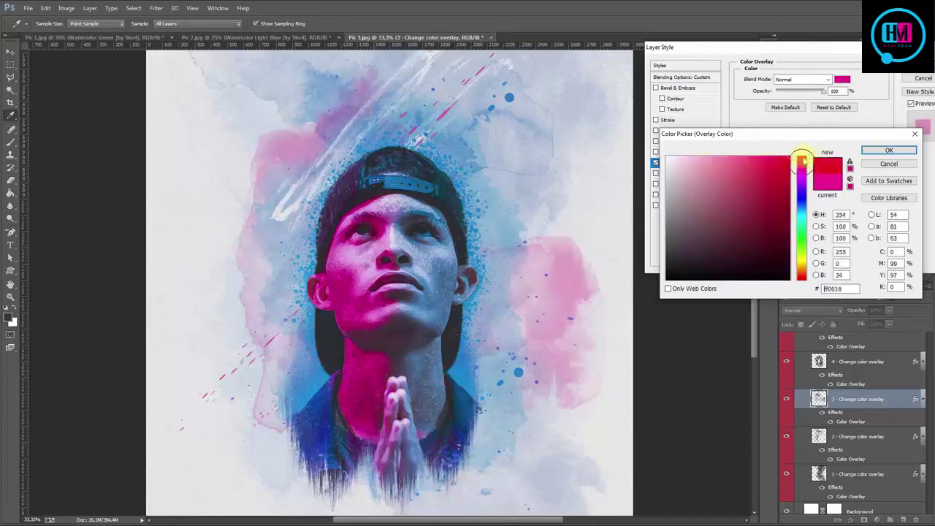
pyautogui.moveTo(804, 173); pyautogui.dragTo(806, 197)
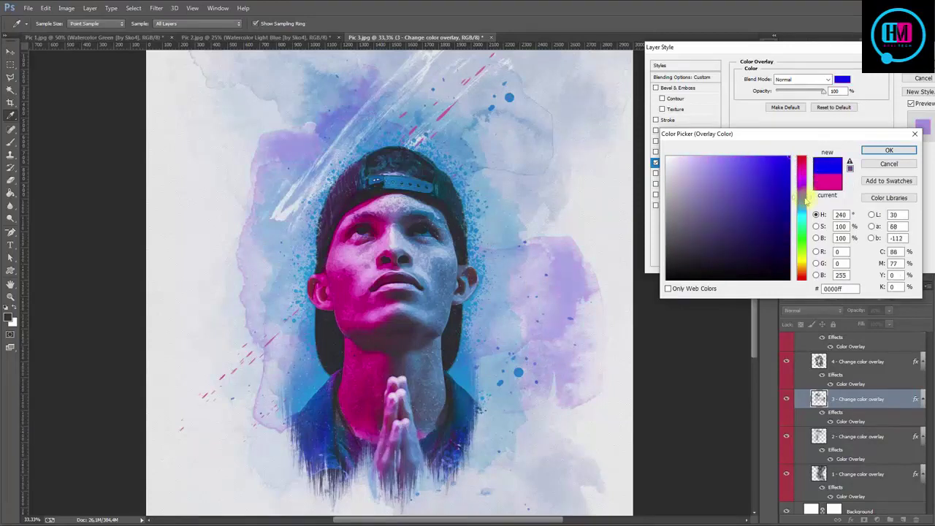
pyautogui.click(888, 150)
pyautogui.press('Return')
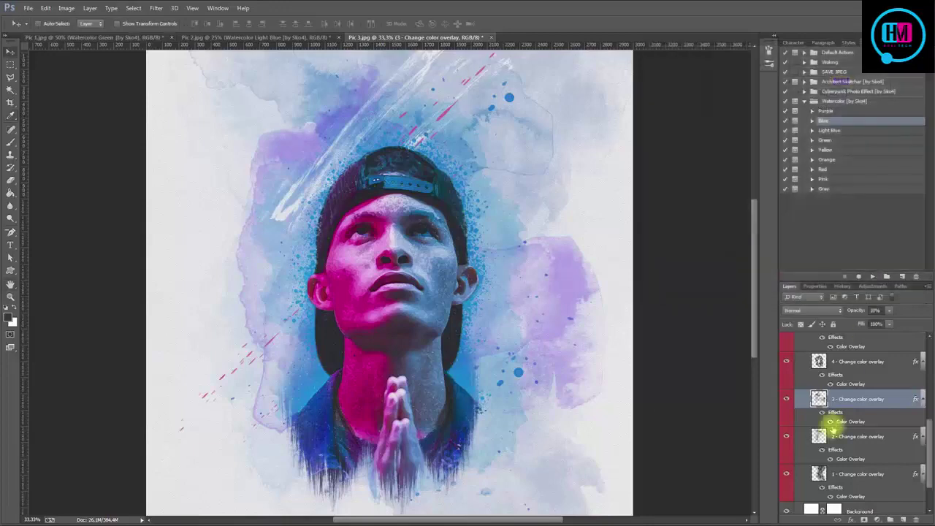
# - Recolour layer 2's Color Overlay to a bright blue
pyautogui.click(801, 437)
pyautogui.click(787, 436)
pyautogui.click(786, 436)
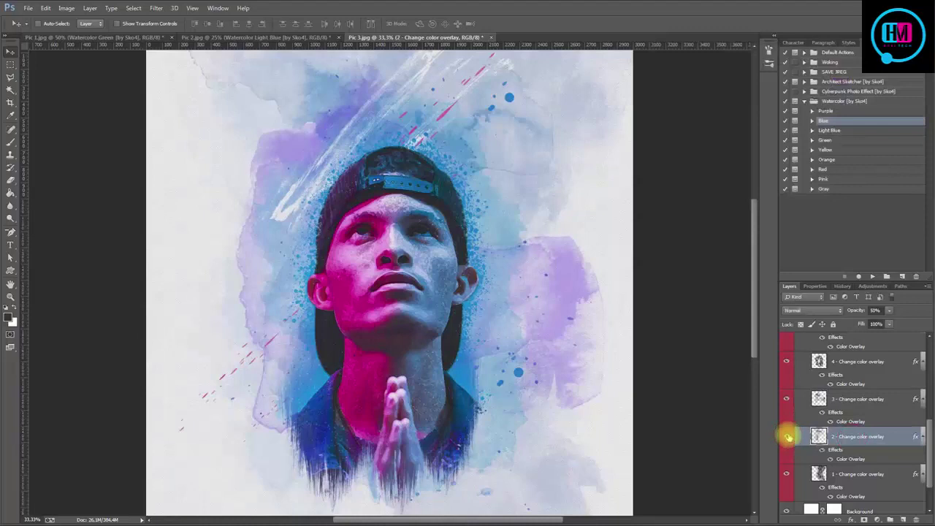
pyautogui.doubleClick(855, 458)
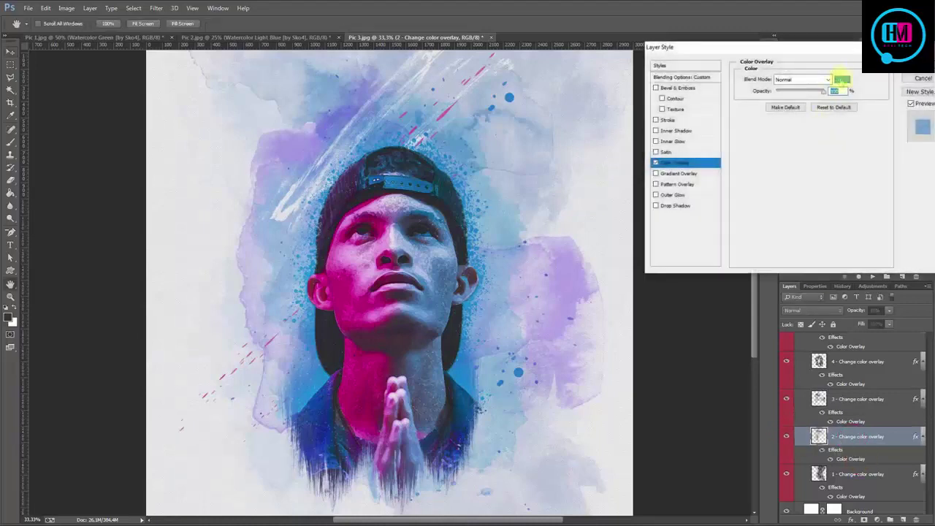
pyautogui.click(841, 79)
pyautogui.moveTo(801, 211); pyautogui.dragTo(801, 214)
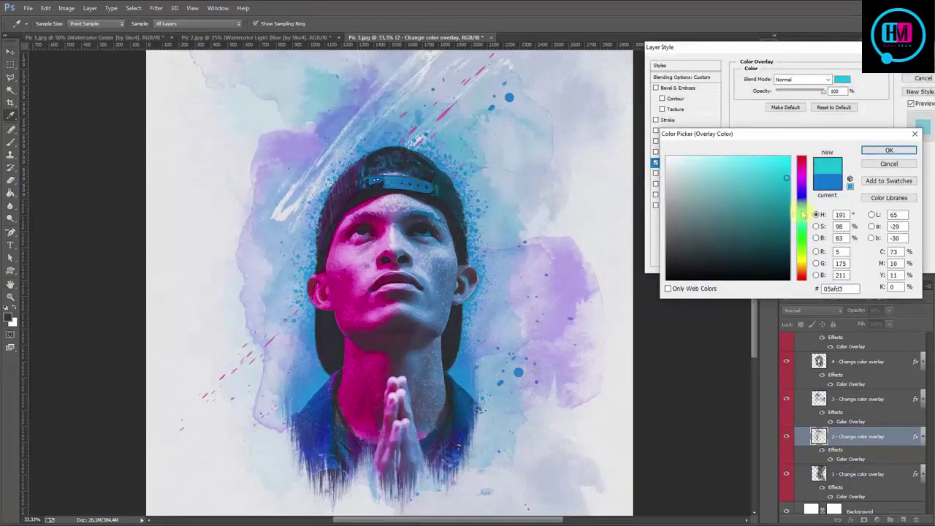
pyautogui.moveTo(775, 162); pyautogui.dragTo(760, 149)
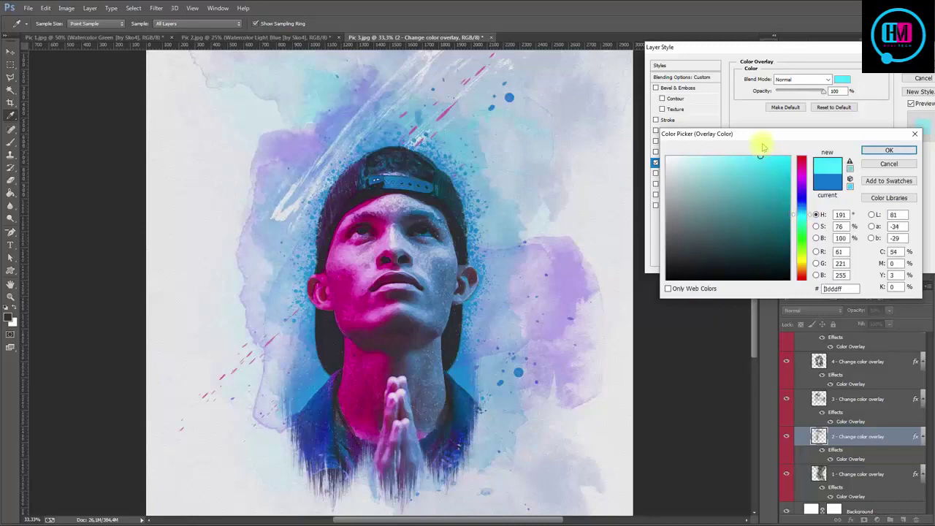
pyautogui.moveTo(802, 212); pyautogui.dragTo(802, 209)
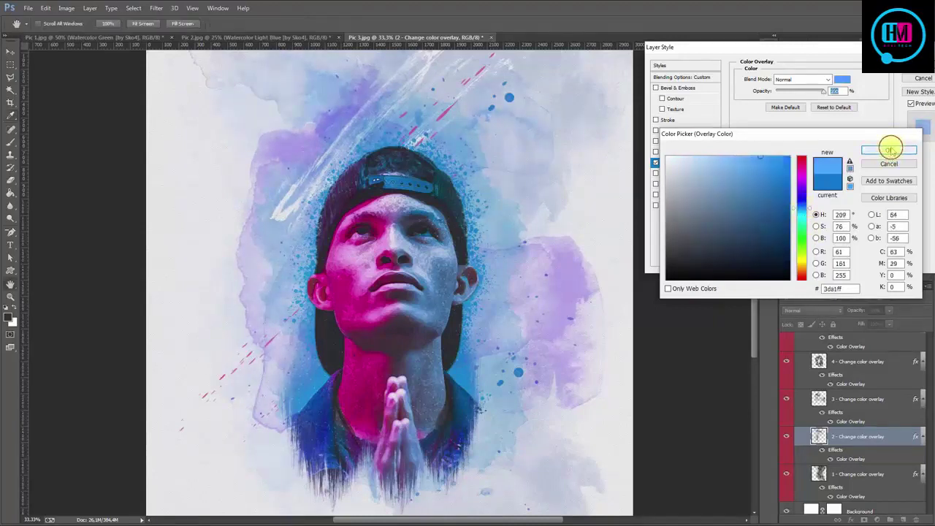
pyautogui.click(888, 151)
pyautogui.click(922, 78)
# - Compare layer 1's overlay and open its colour picker, sampling magenta from the face
pyautogui.click(818, 474)
pyautogui.click(785, 474)
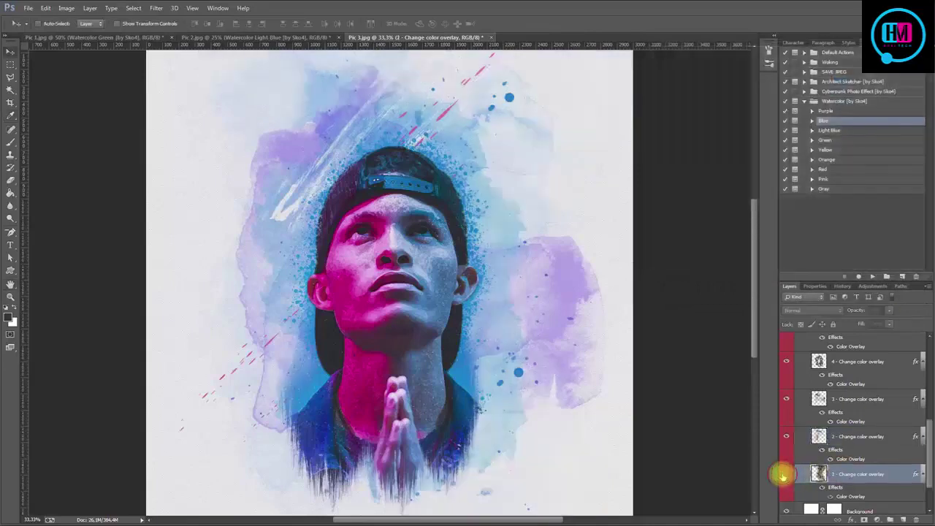
pyautogui.click(782, 474)
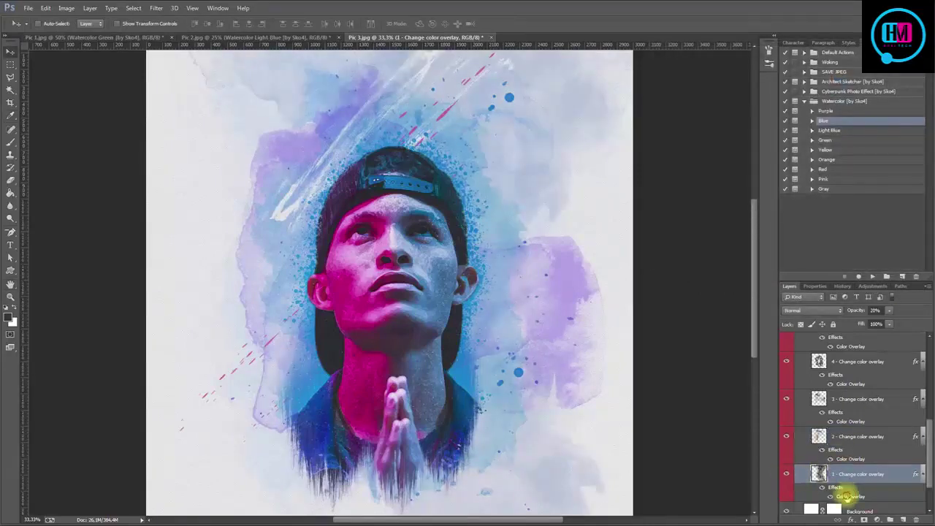
pyautogui.doubleClick(847, 495)
pyautogui.click(841, 79)
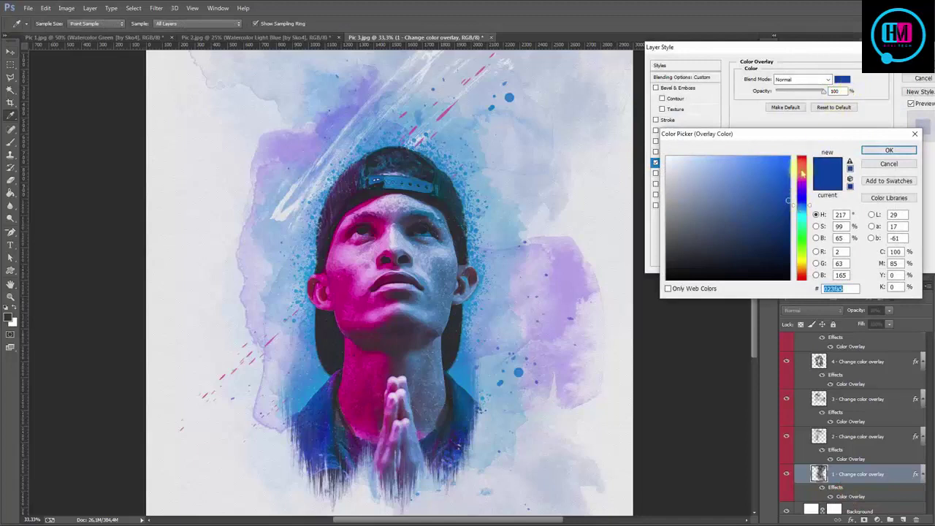
pyautogui.click(371, 227)
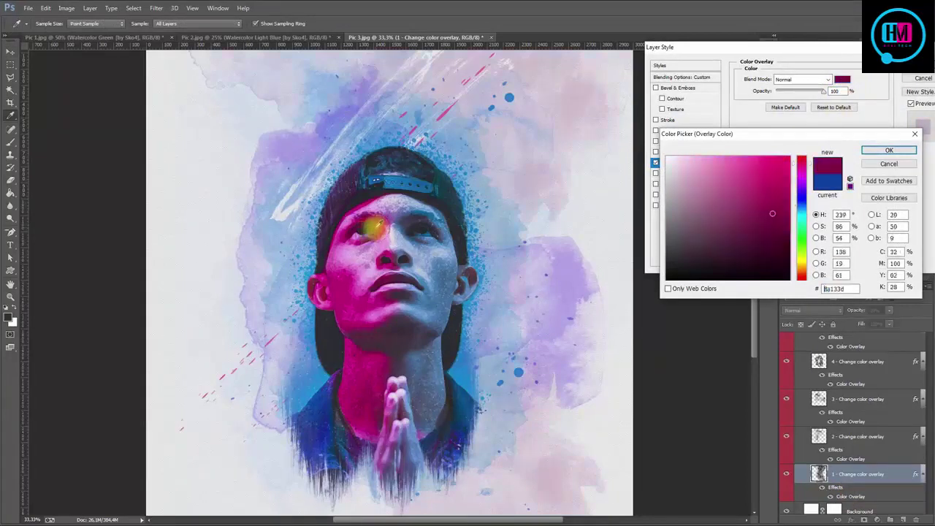
# - Adjust layer 1's overlay from pink through cyan to deep blue #003da2 and apply it
pyautogui.moveTo(778, 173); pyautogui.dragTo(794, 170)
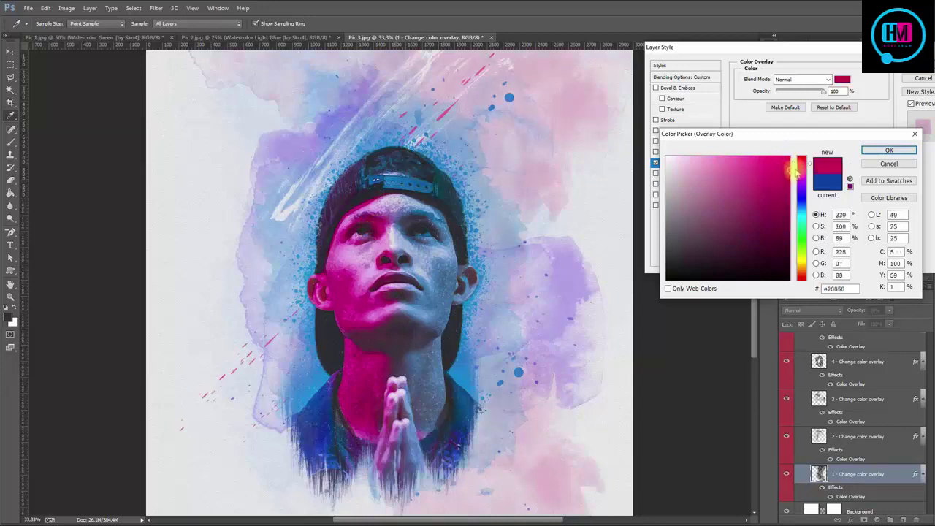
pyautogui.click(801, 174)
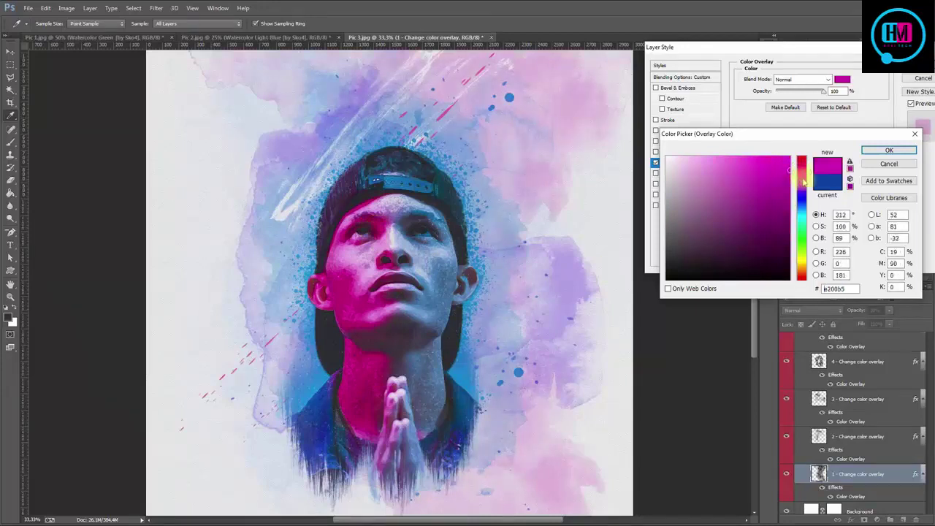
pyautogui.click(806, 212)
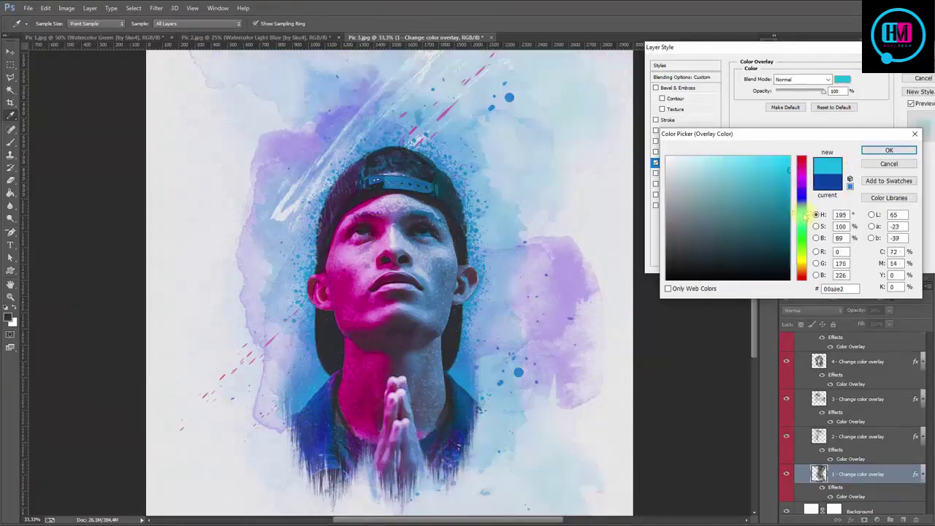
pyautogui.moveTo(787, 191)
pyautogui.mouseDown()
pyautogui.moveTo(789, 208)
pyautogui.moveTo(804, 205)
pyautogui.mouseUp()
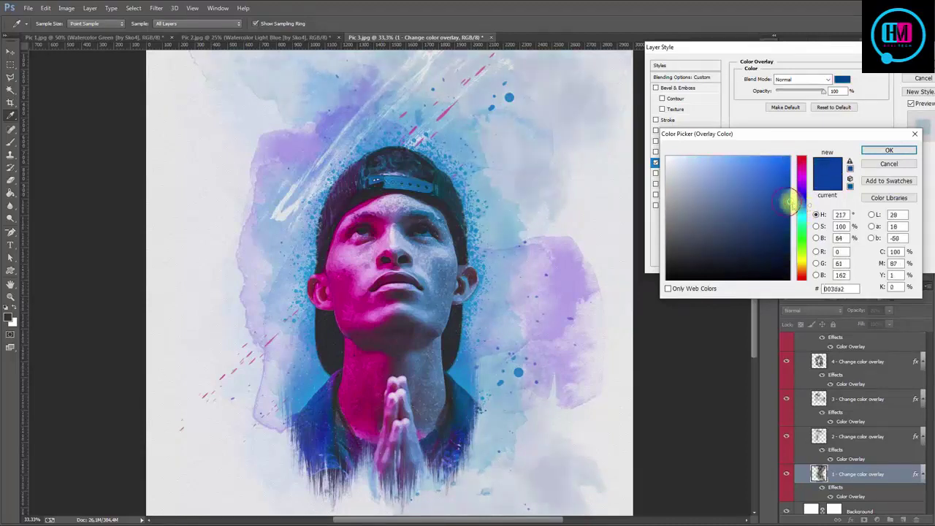
pyautogui.click(802, 209)
pyautogui.click(889, 150)
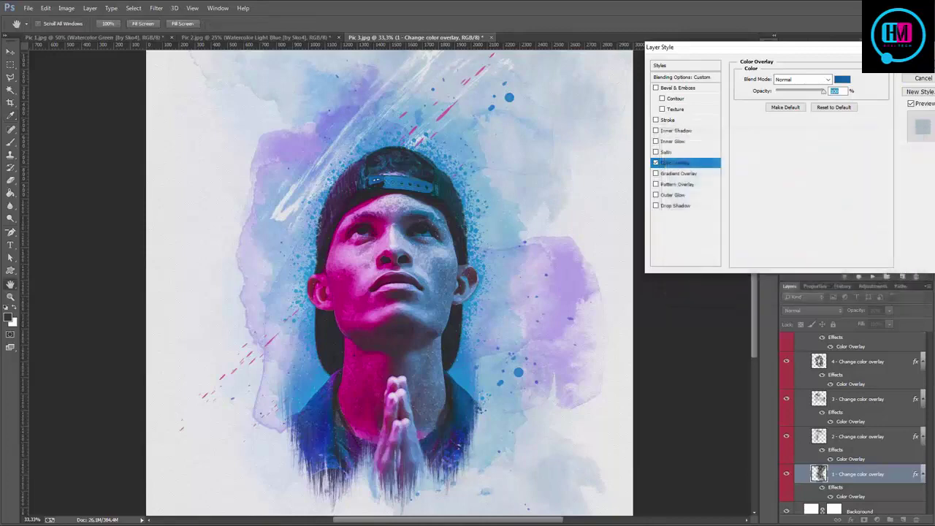
pyautogui.click(919, 66)
pyautogui.scroll(2, 818, 394)
pyautogui.scroll(2, 818, 394)
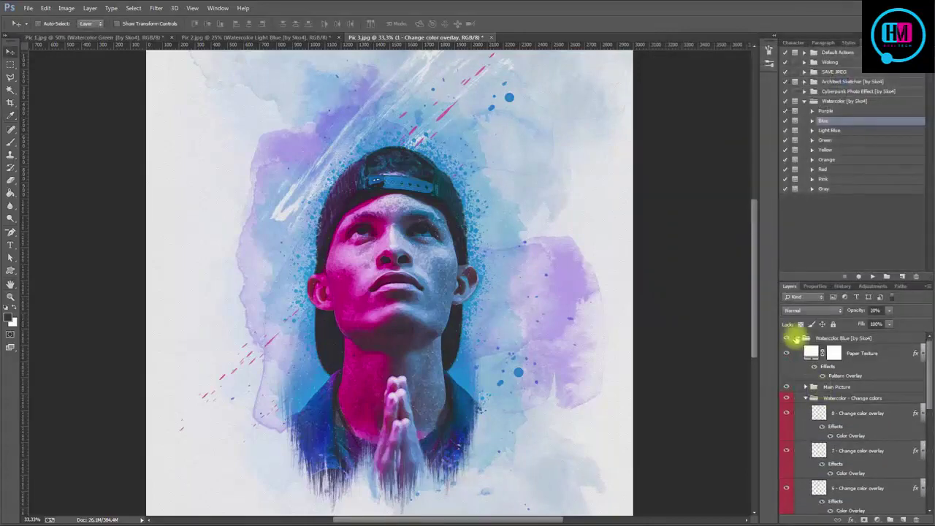
# - Fold the Watercolor Blue group, inspect the finished Pic 3, and drag in Pic 4.jpg
pyautogui.click(798, 338)
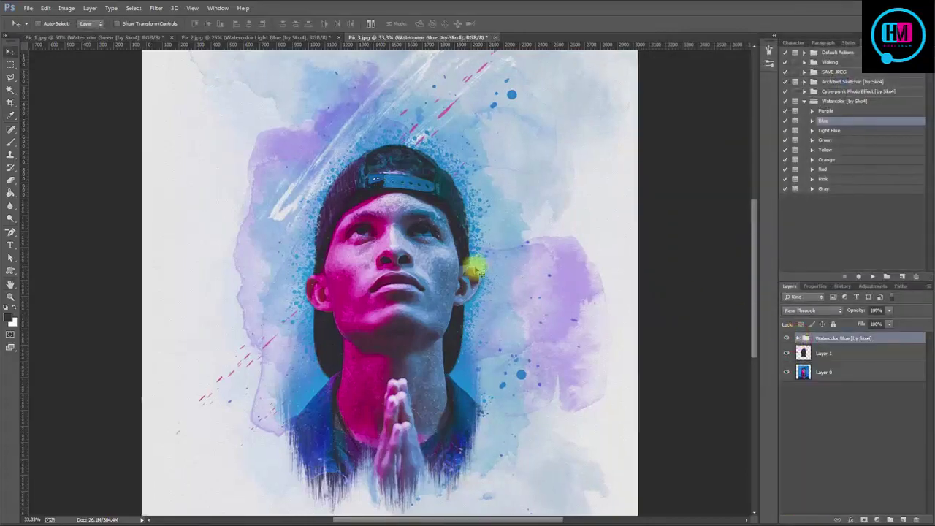
pyautogui.hotkey('ctrl', '+')
pyautogui.hotkey('ctrl', '+')
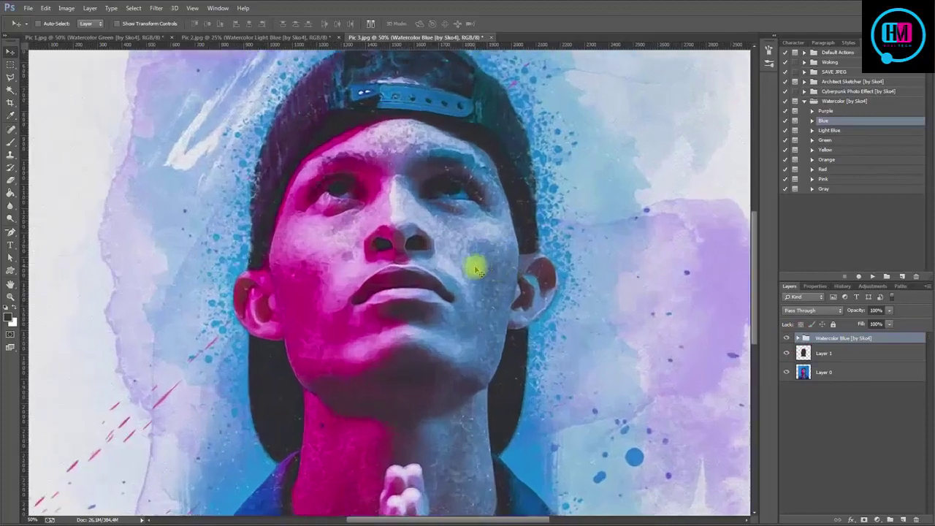
pyautogui.scroll(2, 612, 308)
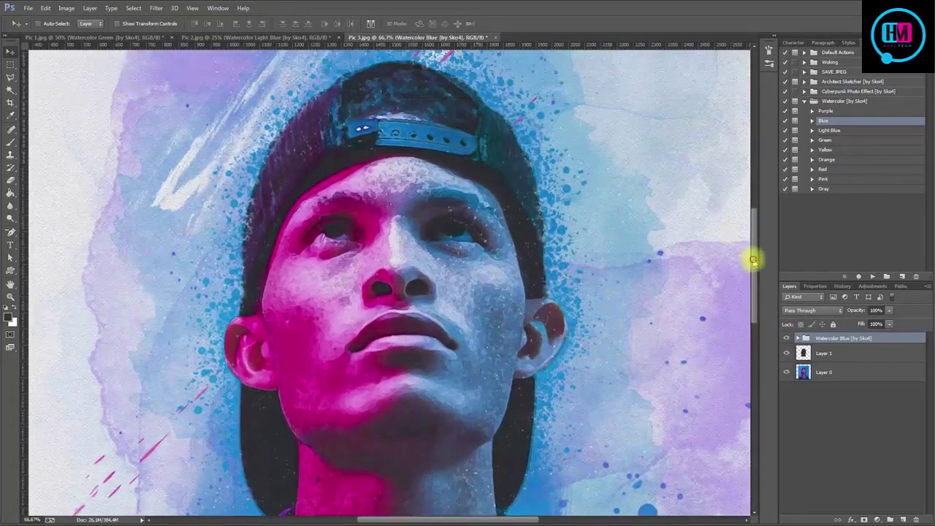
pyautogui.moveTo(753, 259); pyautogui.dragTo(761, 213)
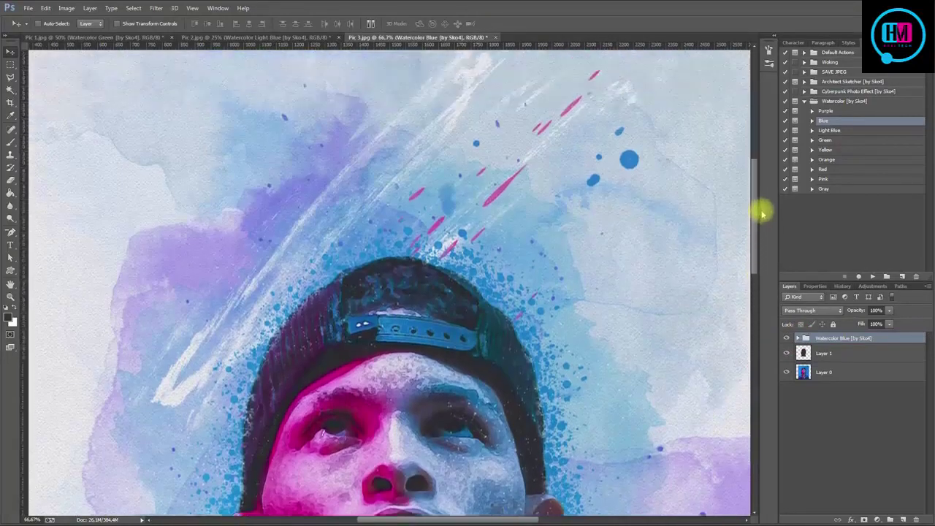
pyautogui.hotkey('alt', 'Tab')
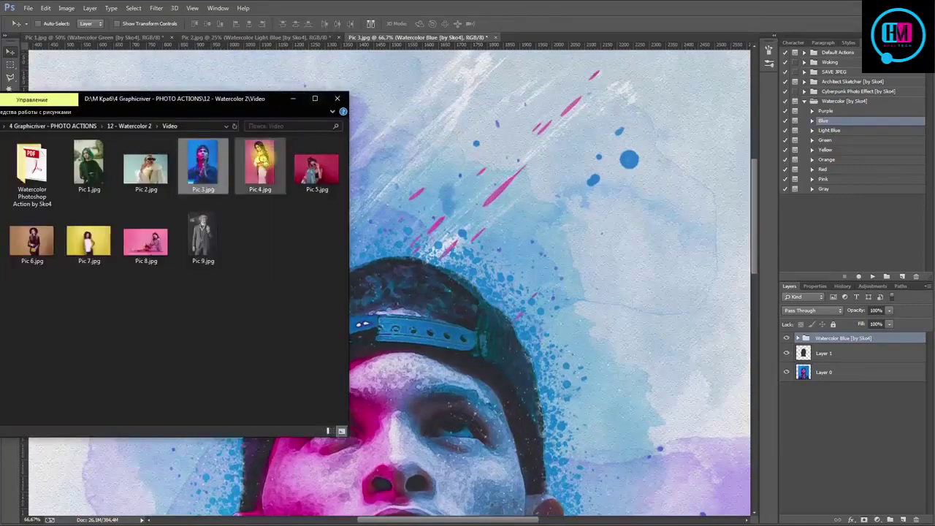
pyautogui.moveTo(260, 165); pyautogui.dragTo(552, 41)
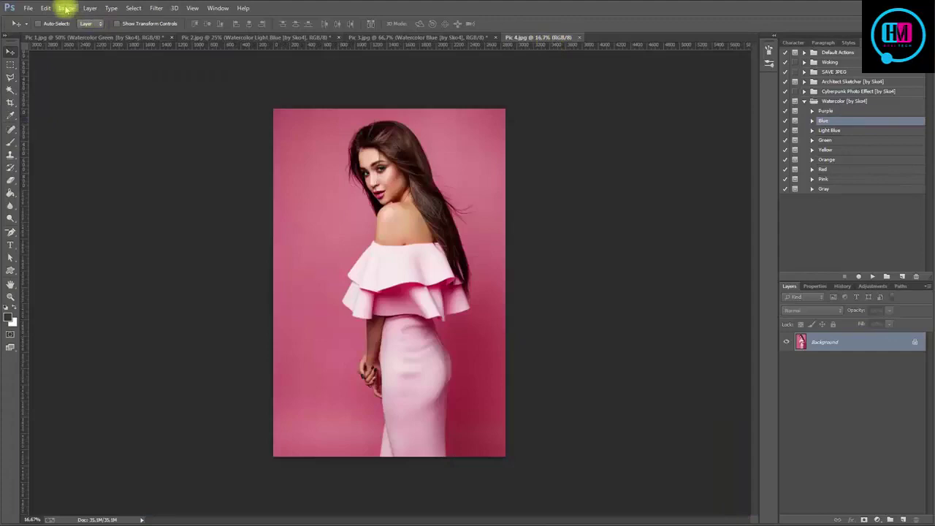
# - Check Pic 4's image size and crop off the bottom below the ruffles
pyautogui.click(66, 8)
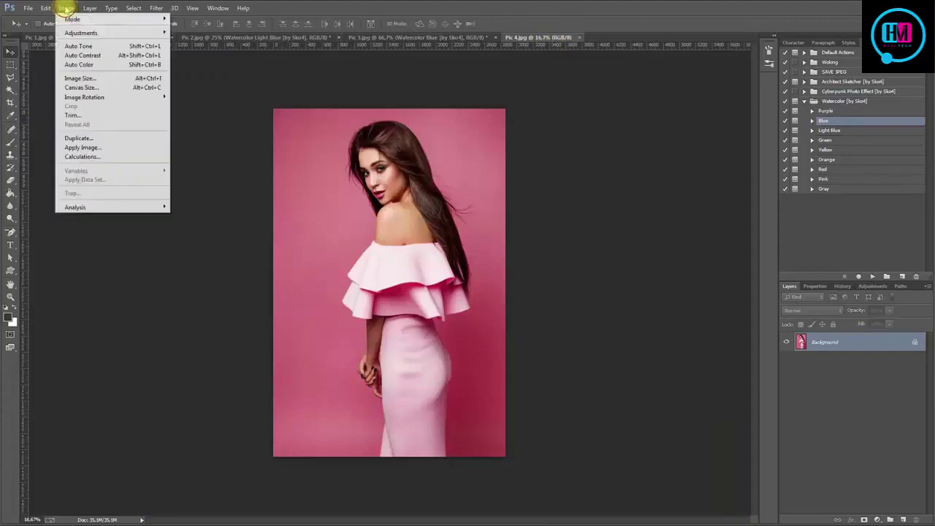
pyautogui.click(78, 77)
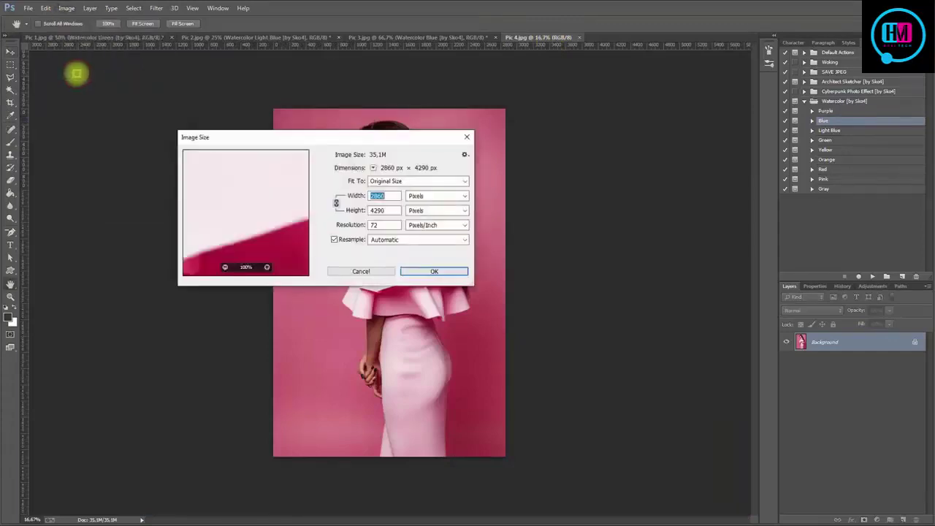
pyautogui.click(467, 136)
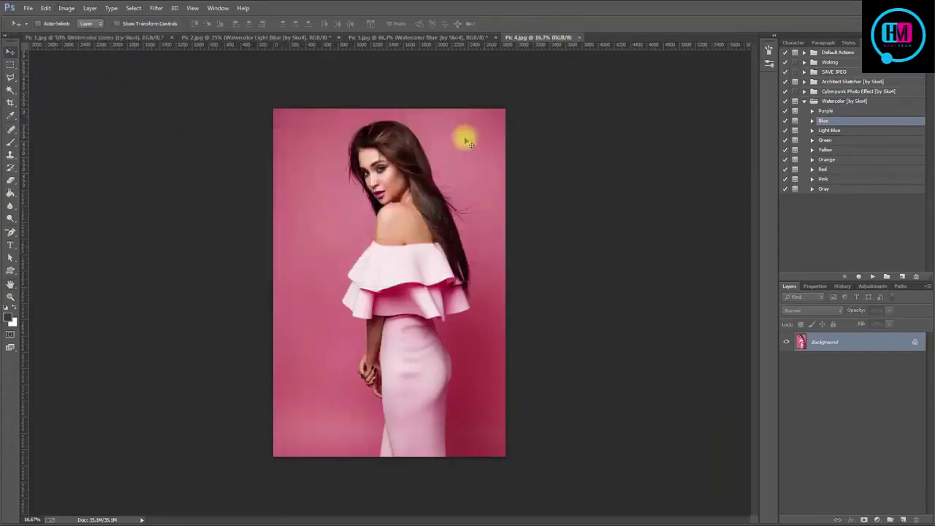
pyautogui.press('c')
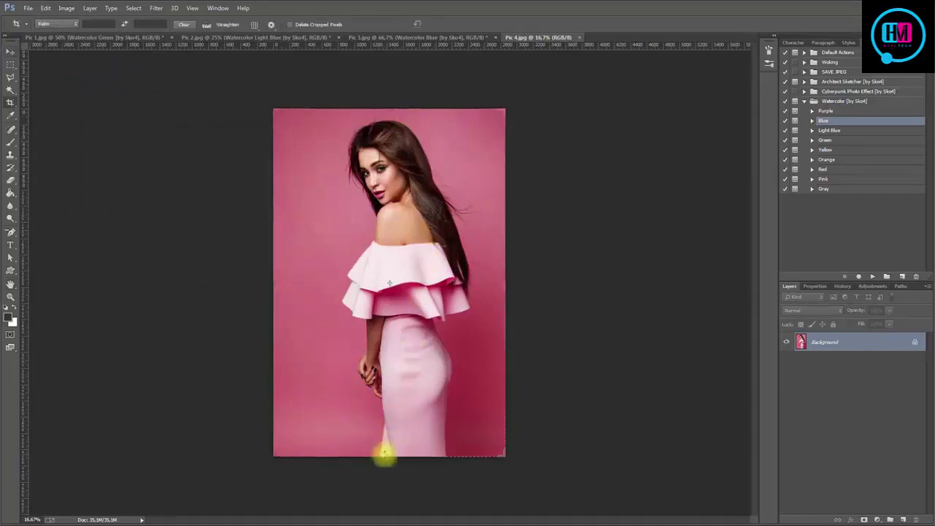
pyautogui.moveTo(384, 453); pyautogui.dragTo(387, 394)
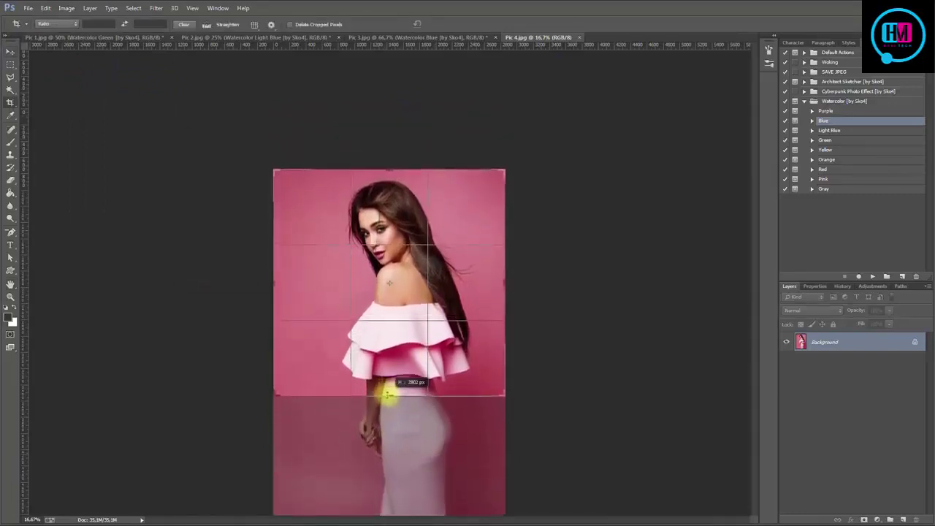
pyautogui.press('Return')
# - Shift the photo down and left, leaving transparent strips along top and right
pyautogui.hotkey('ctrl', '+')
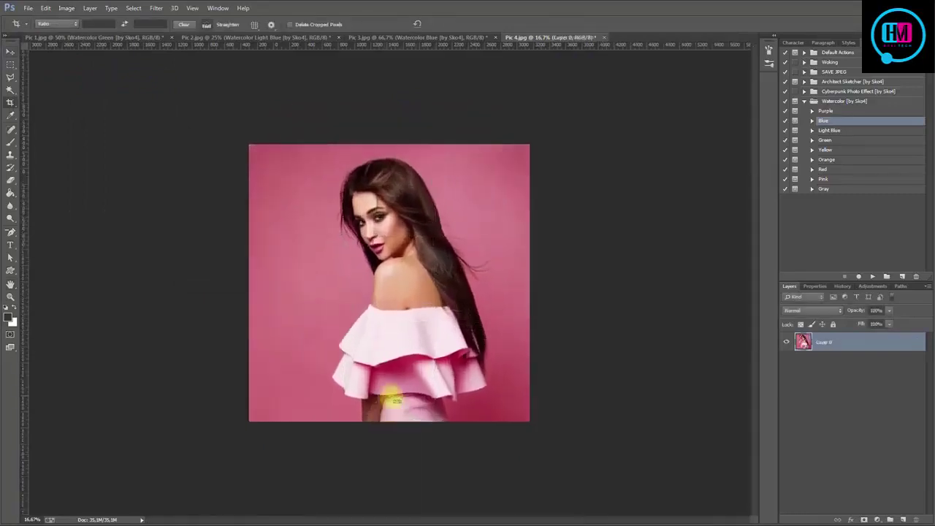
pyautogui.press('v')
pyautogui.moveTo(438, 256); pyautogui.dragTo(428, 296)
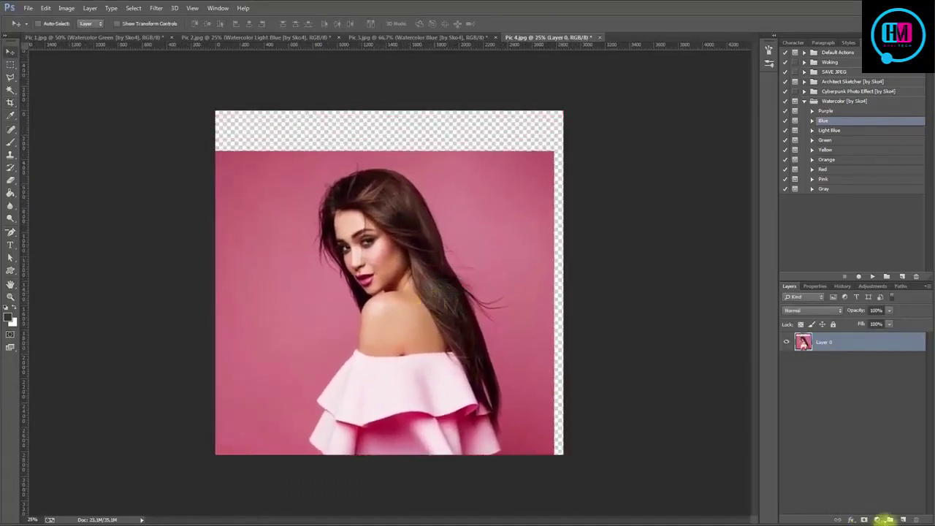
# - Add a new layer and pick the 500 px soft round brush
pyautogui.click(903, 519)
pyautogui.click(10, 141)
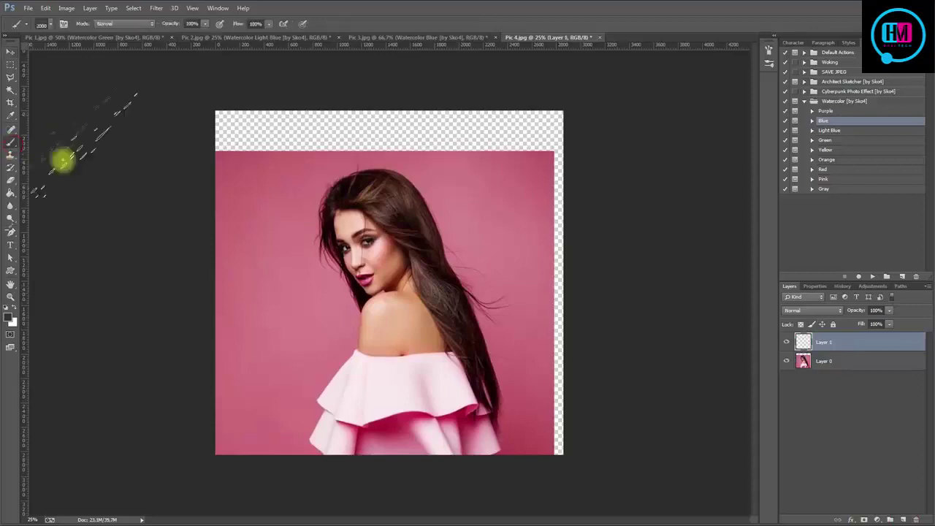
pyautogui.rightClick(332, 186)
pyautogui.click(448, 382)
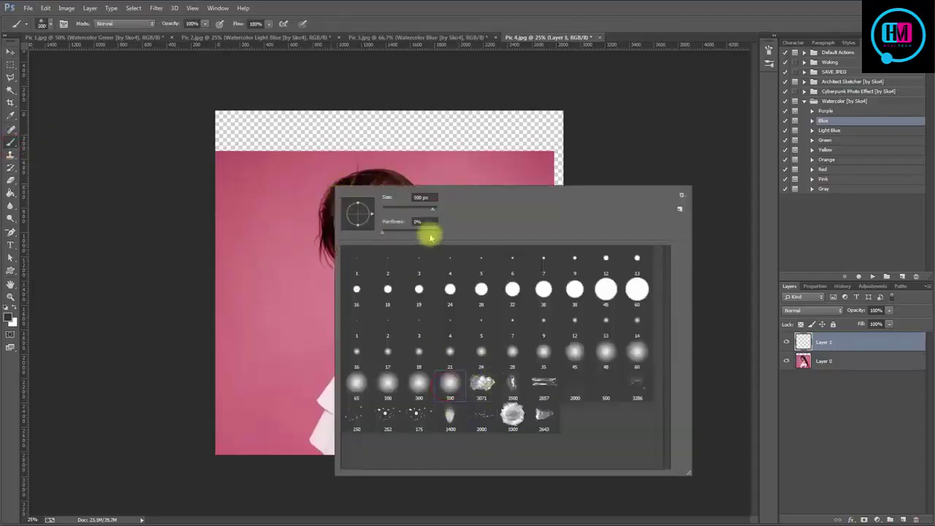
pyautogui.press('Return')
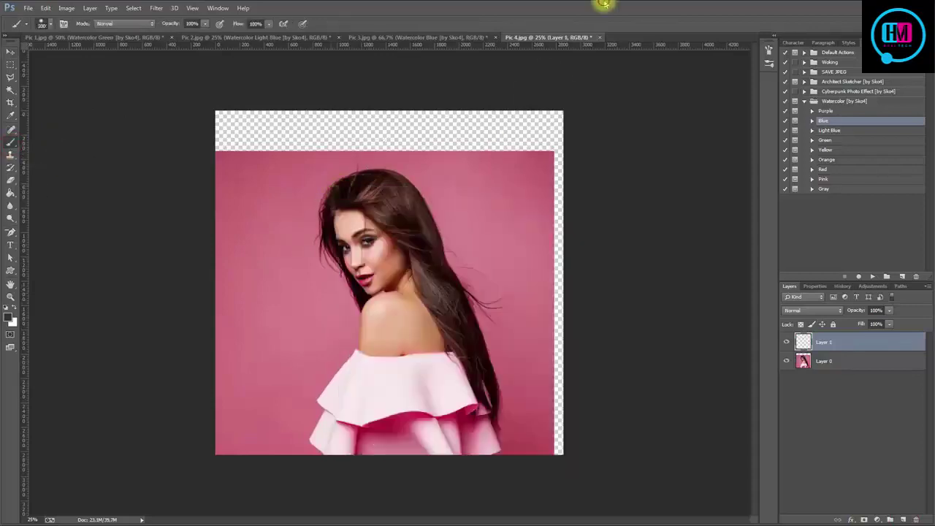
pyautogui.click(769, 49)
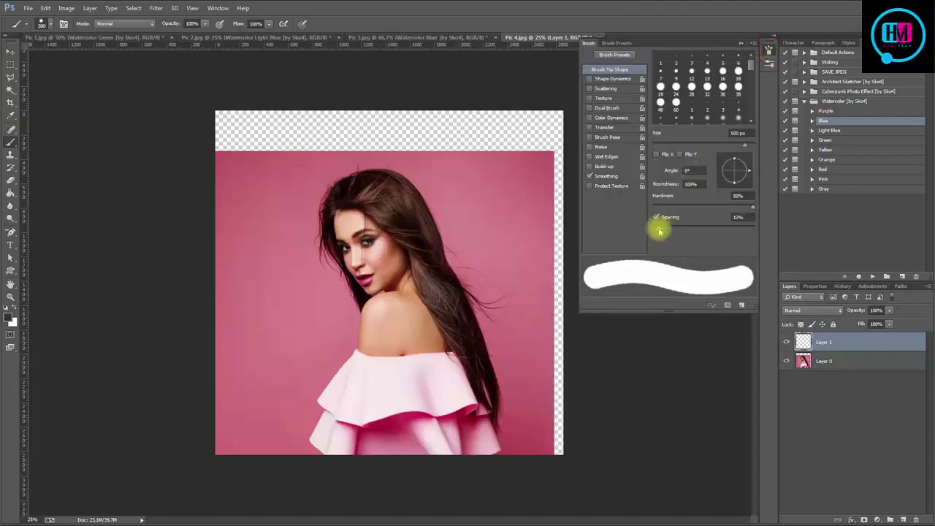
pyautogui.click(769, 49)
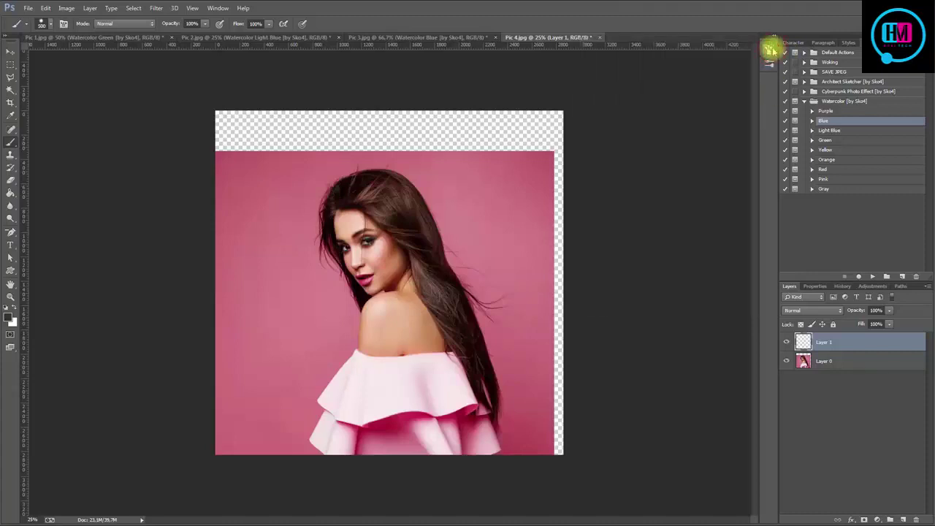
# - Paint dark grey over the woman's hair, face and back down to the ruffles
pyautogui.hotkey('ctrl', '+')
pyautogui.hotkey('ctrl', '+')
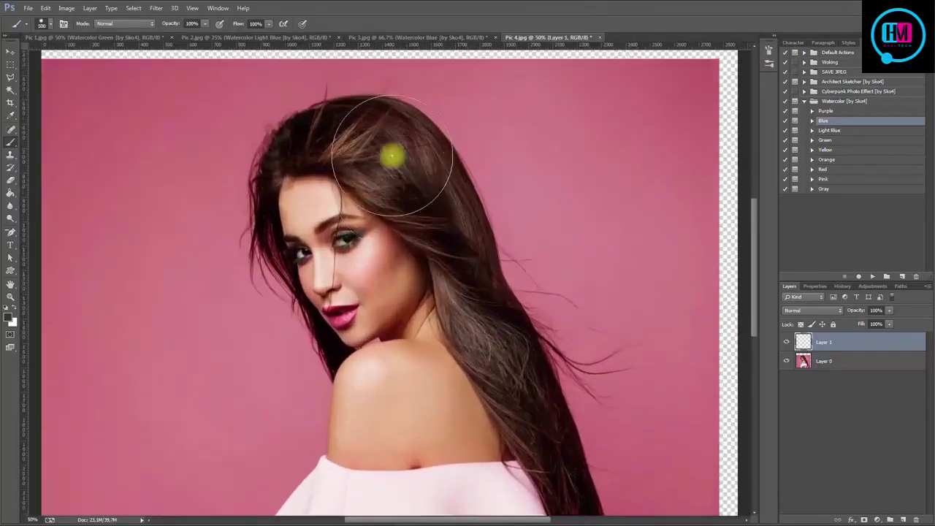
pyautogui.moveTo(363, 165)
pyautogui.mouseDown()
pyautogui.moveTo(382, 167)
pyautogui.moveTo(432, 253)
pyautogui.moveTo(317, 217)
pyautogui.moveTo(457, 271)
pyautogui.moveTo(503, 309)
pyautogui.mouseUp()
pyautogui.scroll(-3, 317, 217)
pyautogui.scroll(-2, 503, 308)
pyautogui.scroll(-3, 502, 309)
pyautogui.moveTo(367, 306)
pyautogui.mouseDown()
pyautogui.moveTo(515, 246)
pyautogui.moveTo(542, 323)
pyautogui.mouseUp()
# - Extend the canvas downward below the image with the Crop tool
pyautogui.press('v')
pyautogui.hotkey('ctrl', '-')
pyautogui.hotkey('ctrl', '-')
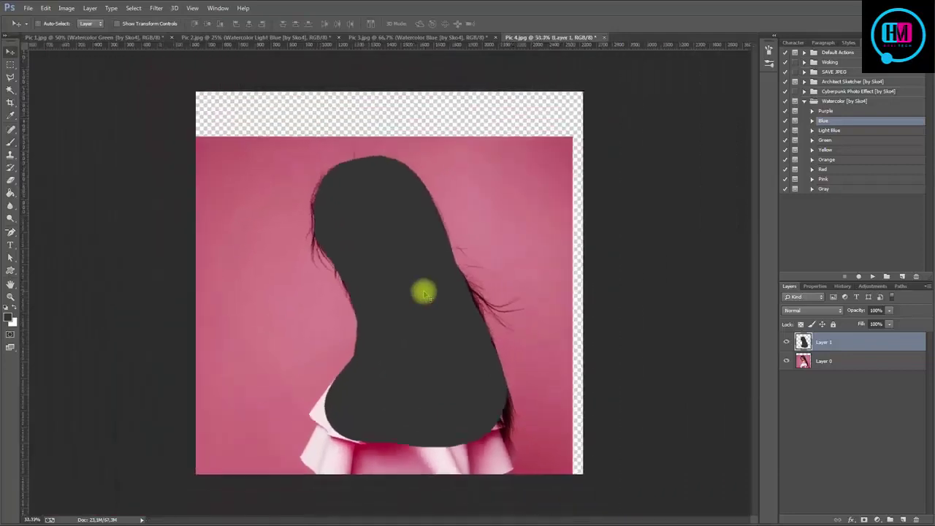
pyautogui.click(10, 103)
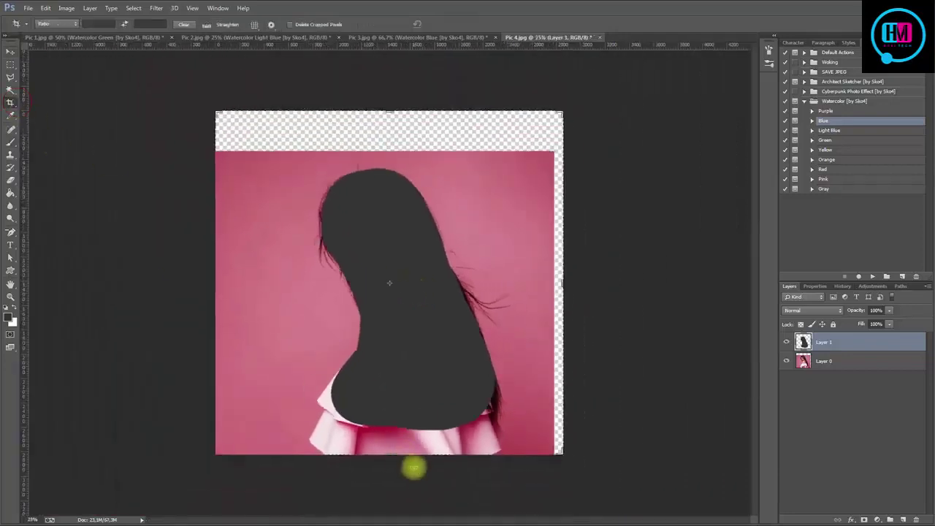
pyautogui.moveTo(395, 457); pyautogui.dragTo(392, 495)
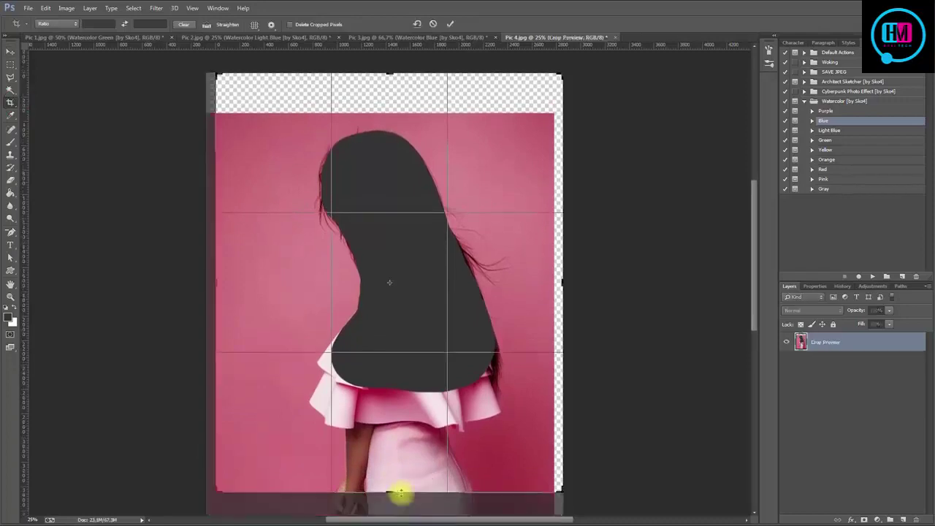
pyautogui.press('Return')
# - Scale the photo and grey painting layers together to about 90%
pyautogui.keyDown('shift'); pyautogui.click(821, 360); pyautogui.keyUp('shift')
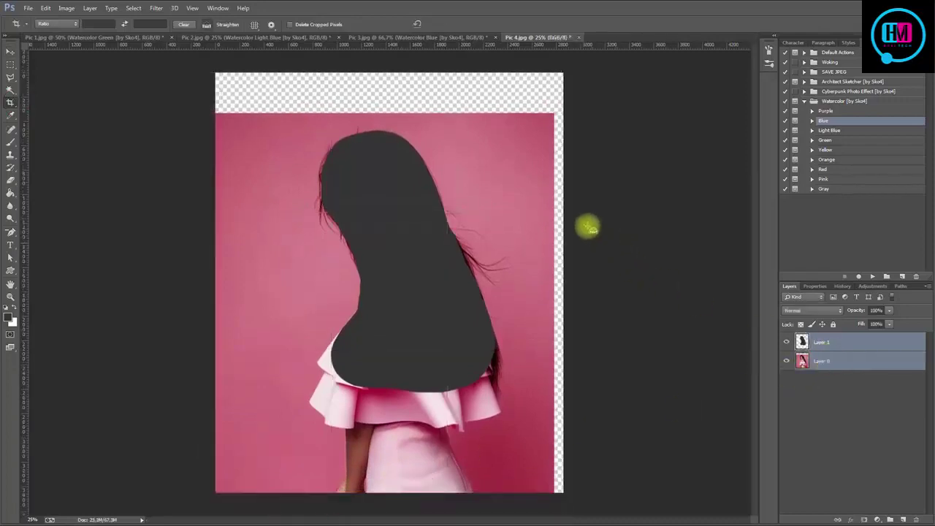
pyautogui.hotkey('ctrl', 't')
pyautogui.moveTo(556, 114)
pyautogui.mouseDown()
pyautogui.moveTo(512, 156)
pyautogui.moveTo(490, 206)
pyautogui.mouseUp()
pyautogui.press('Return')
pyautogui.press('c')
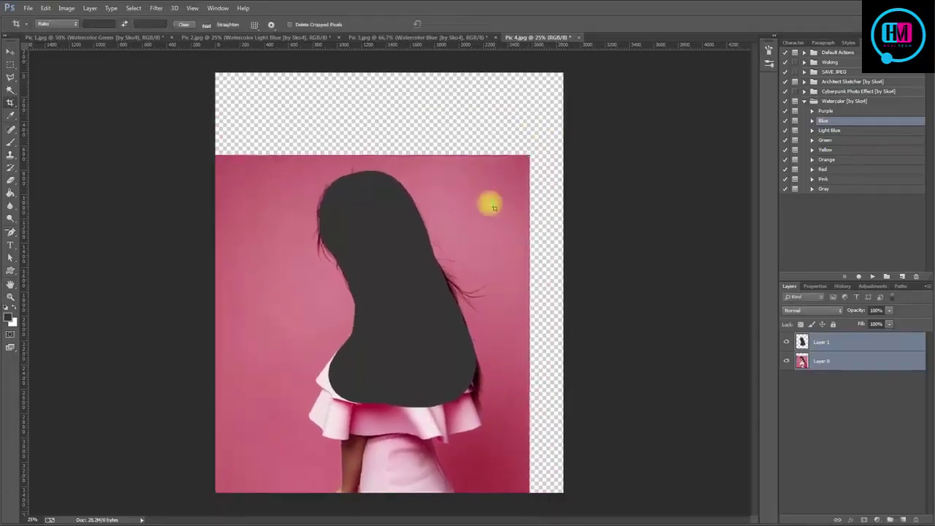
# - With only Layer 1 selected, play the Pink watercolor action
pyautogui.click(853, 343)
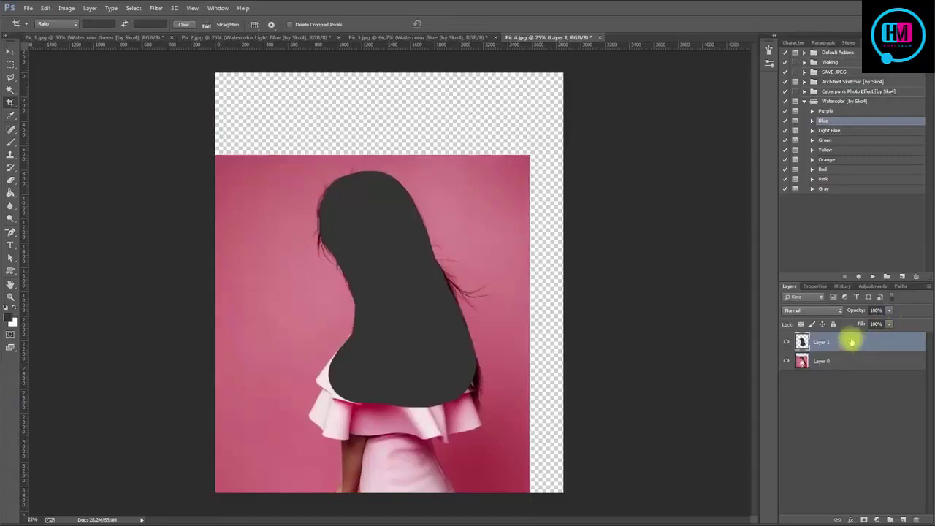
pyautogui.click(827, 179)
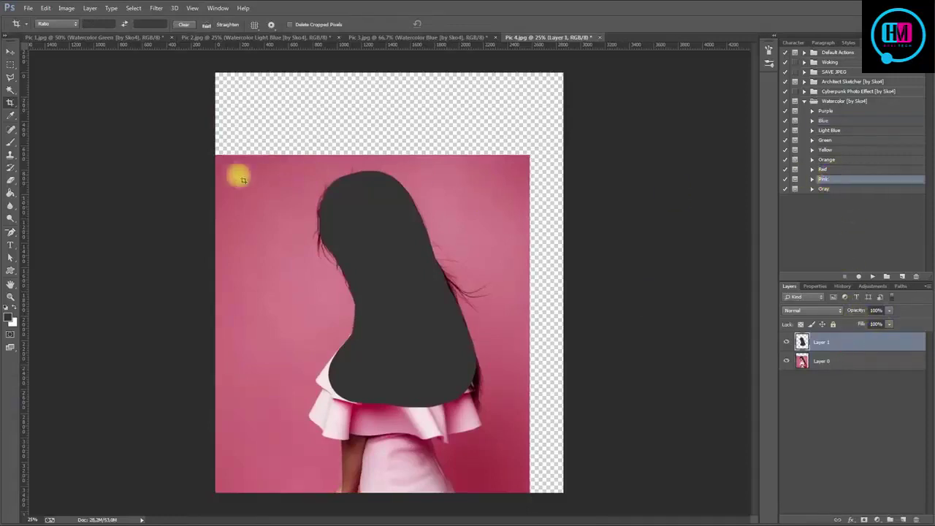
pyautogui.click(10, 144)
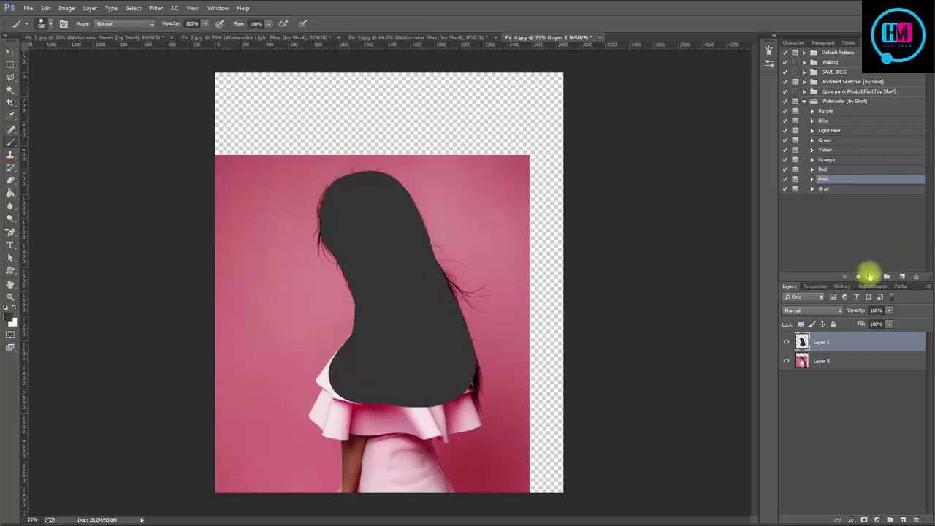
pyautogui.click(870, 276)
pyautogui.click(487, 235)
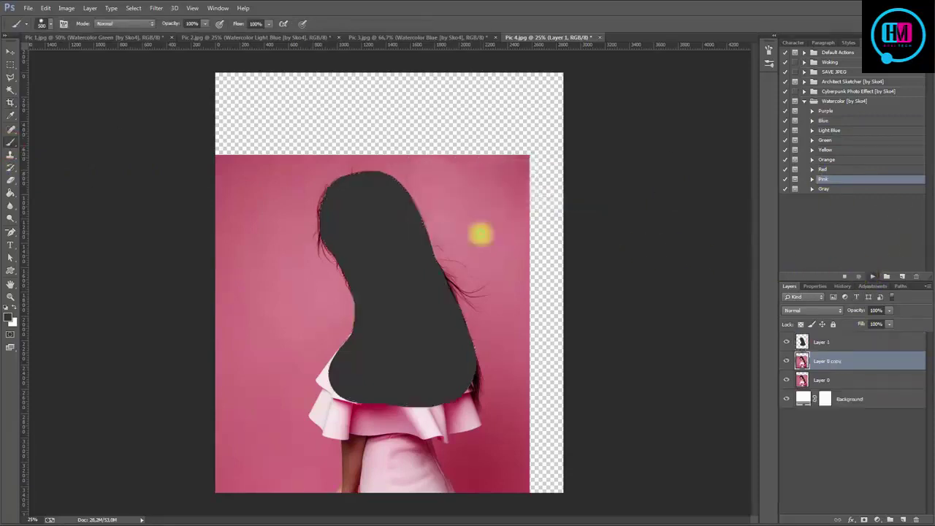
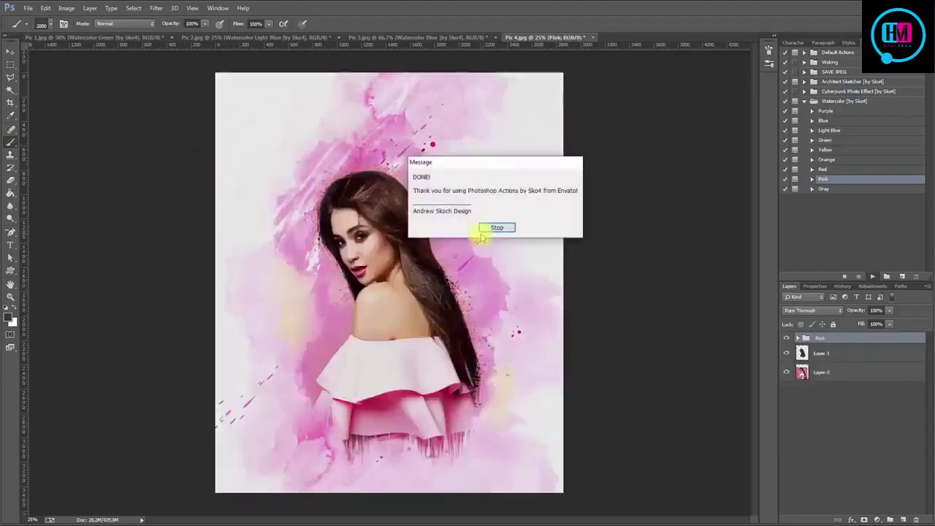
# - Dismiss the action's DONE message and zoom the pink portrait to 50%
pyautogui.click(500, 229)
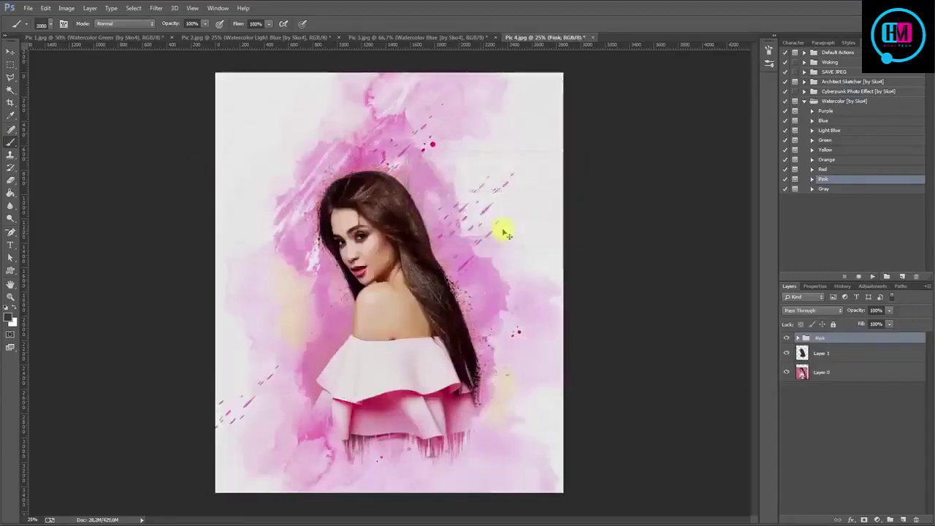
pyautogui.hotkey('ctrl', '+')
pyautogui.hotkey('ctrl', '+')
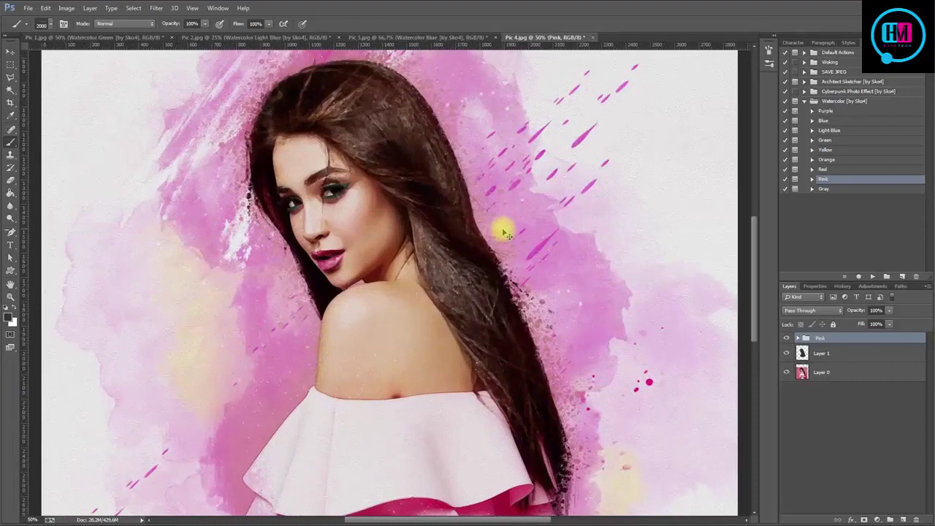
pyautogui.press('v')
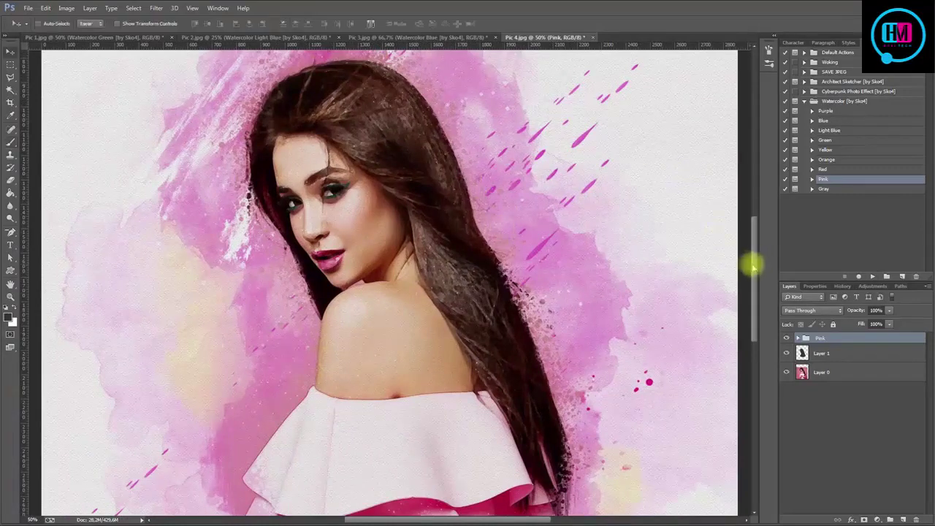
# - Expand the Pink group and enlarge the Layers panel to show its layers
pyautogui.moveTo(755, 261); pyautogui.dragTo(763, 214)
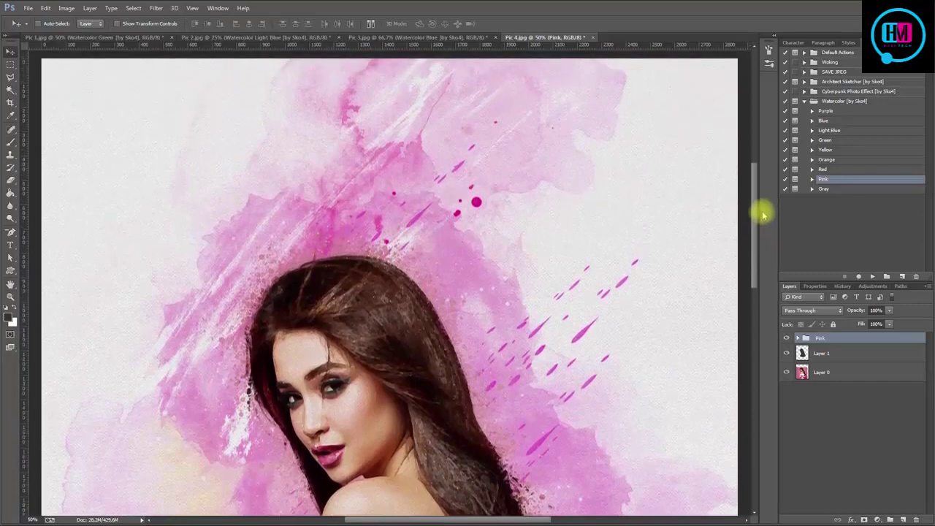
pyautogui.moveTo(763, 213); pyautogui.dragTo(763, 252)
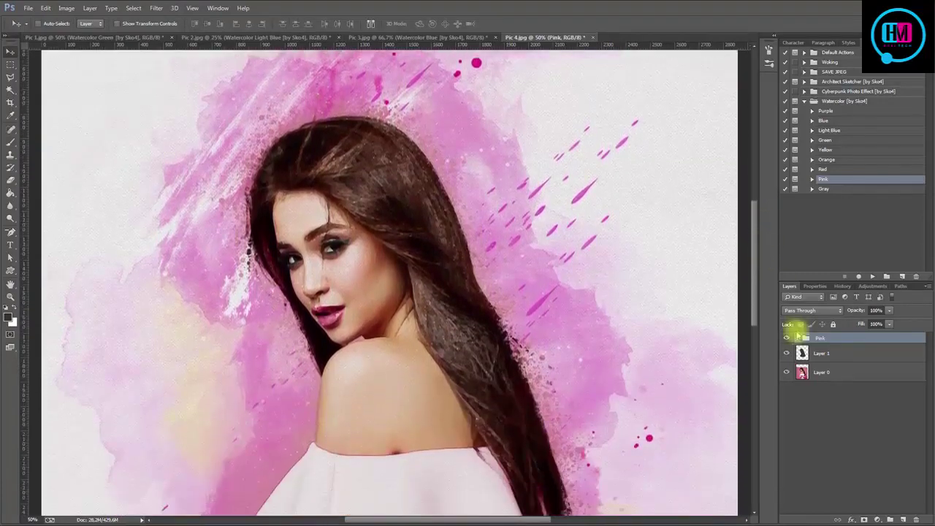
pyautogui.click(799, 338)
pyautogui.moveTo(818, 280); pyautogui.dragTo(824, 205)
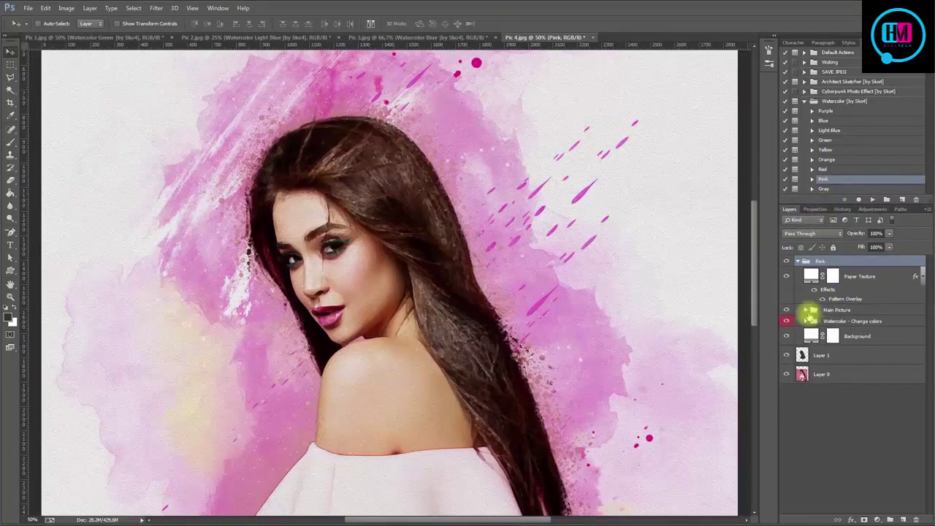
# - Change layer 8's Color Overlay to a light teal, starting from hex 223833
pyautogui.click(805, 320)
pyautogui.click(796, 335)
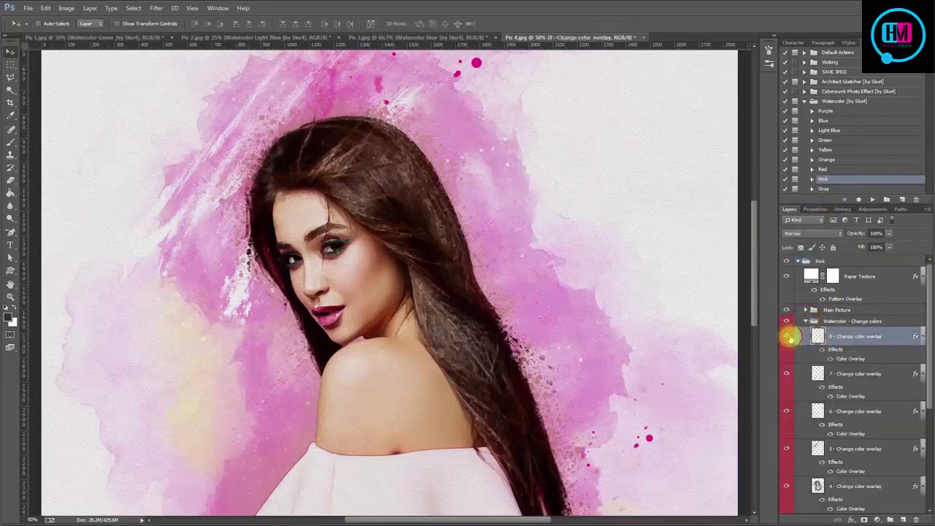
pyautogui.doubleClick(850, 358)
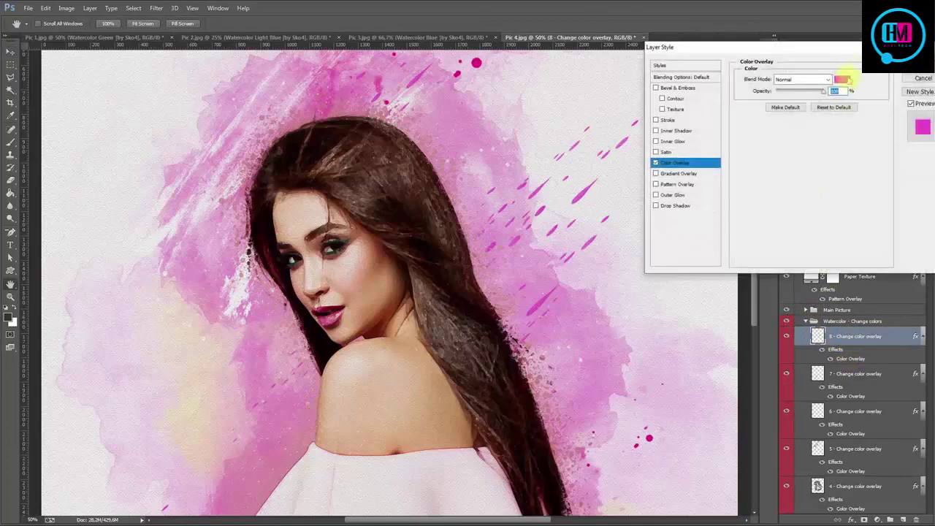
pyautogui.click(841, 79)
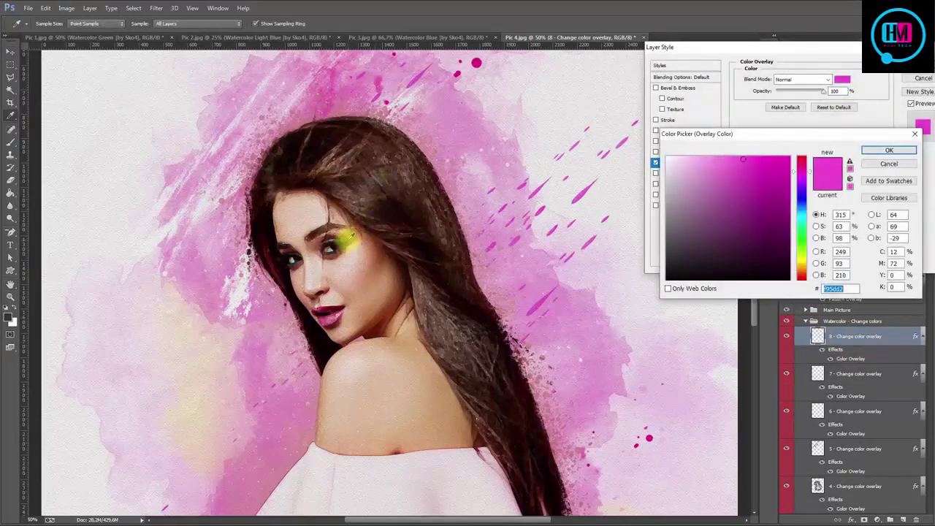
pyautogui.write('223833')
pyautogui.click(757, 232)
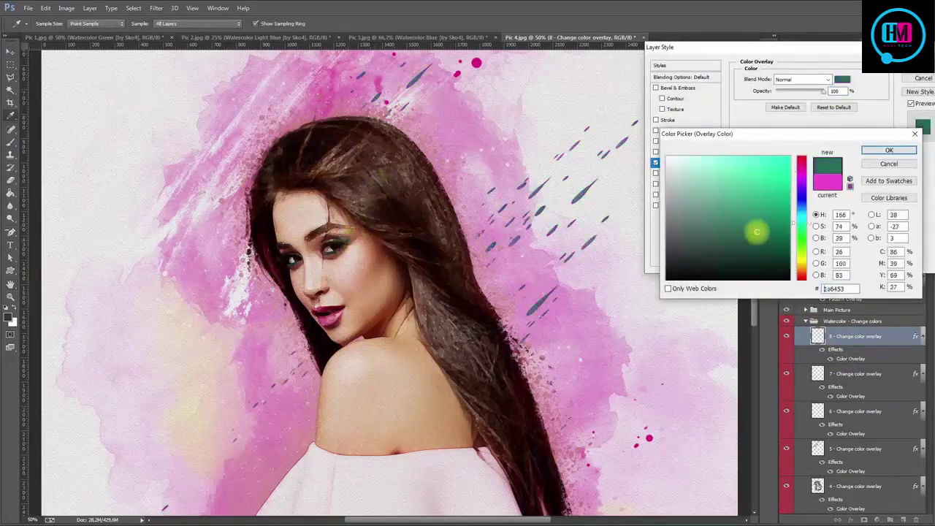
pyautogui.moveTo(757, 229); pyautogui.dragTo(761, 221)
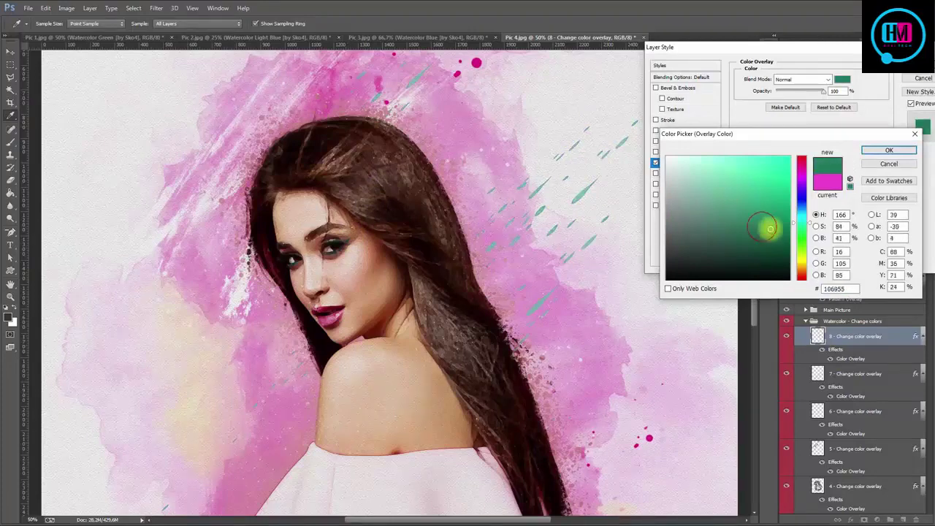
pyautogui.click(757, 217)
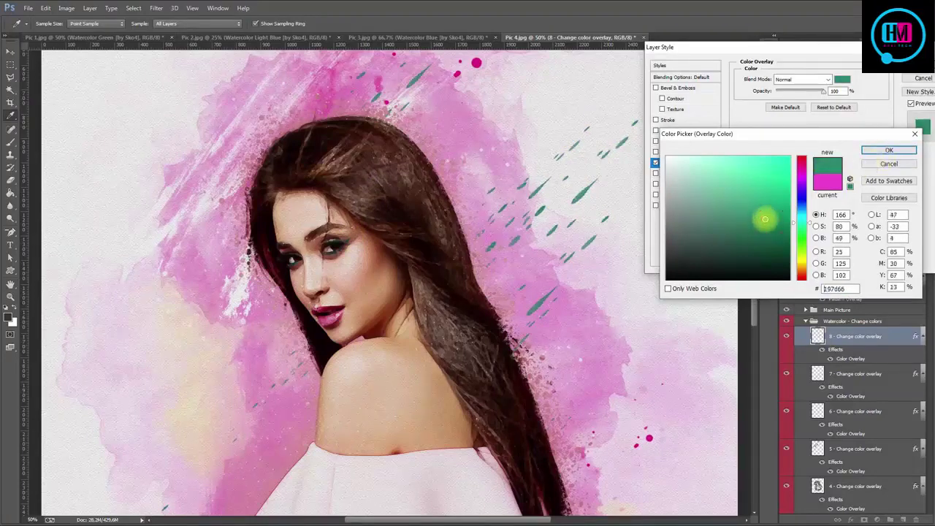
pyautogui.click(888, 150)
pyautogui.press('Return')
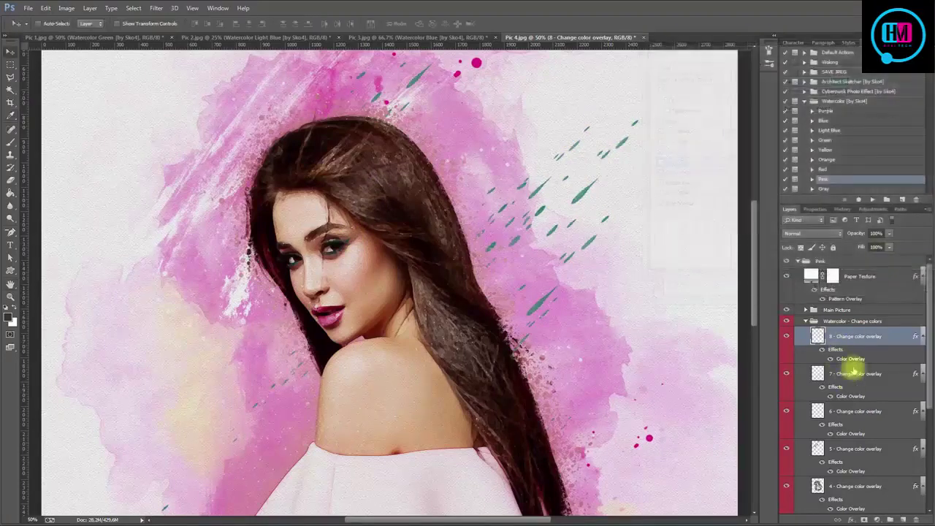
# - Recolour layer 7's Color Overlay to pink-magenta ed3786
pyautogui.click(853, 371)
pyautogui.click(787, 373)
pyautogui.click(786, 373)
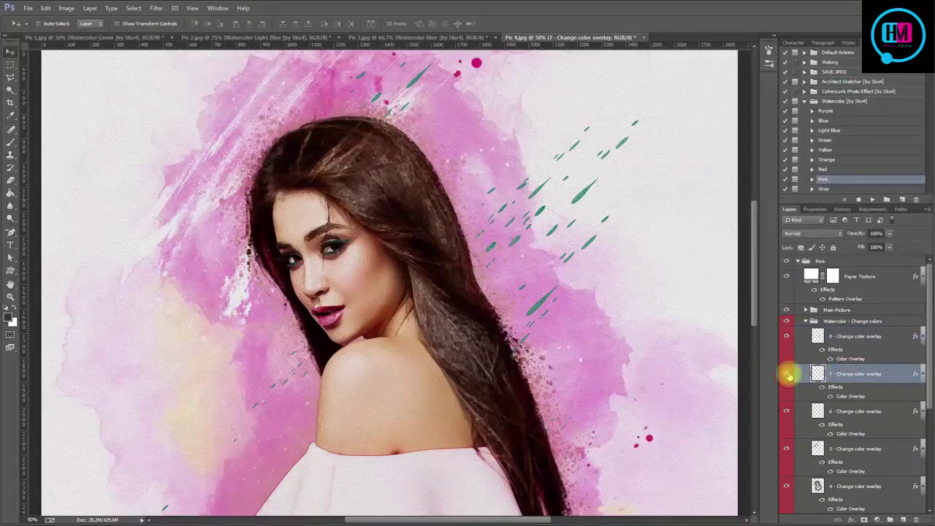
pyautogui.doubleClick(850, 396)
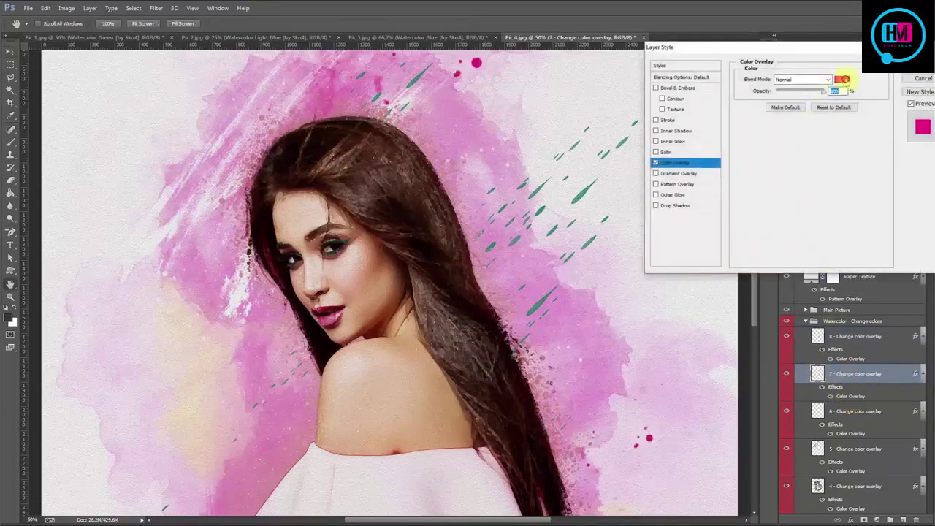
pyautogui.click(844, 79)
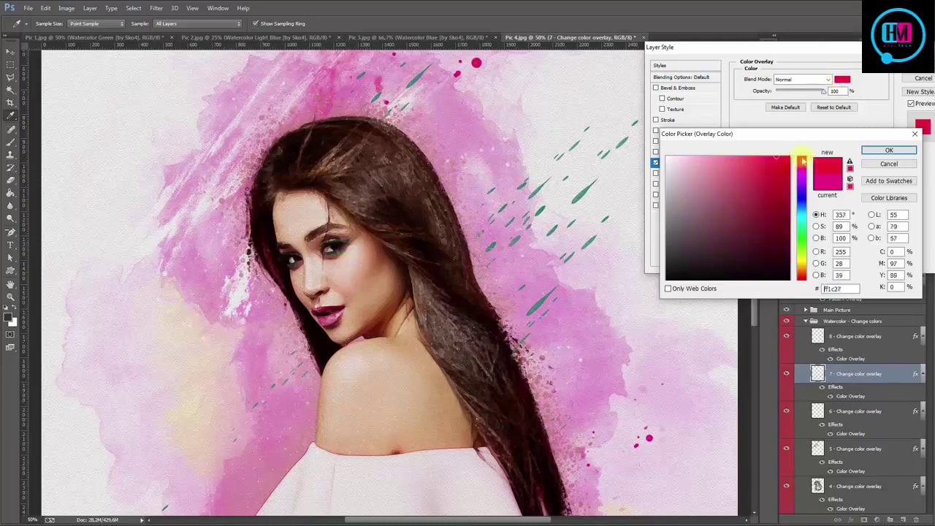
pyautogui.click(780, 173)
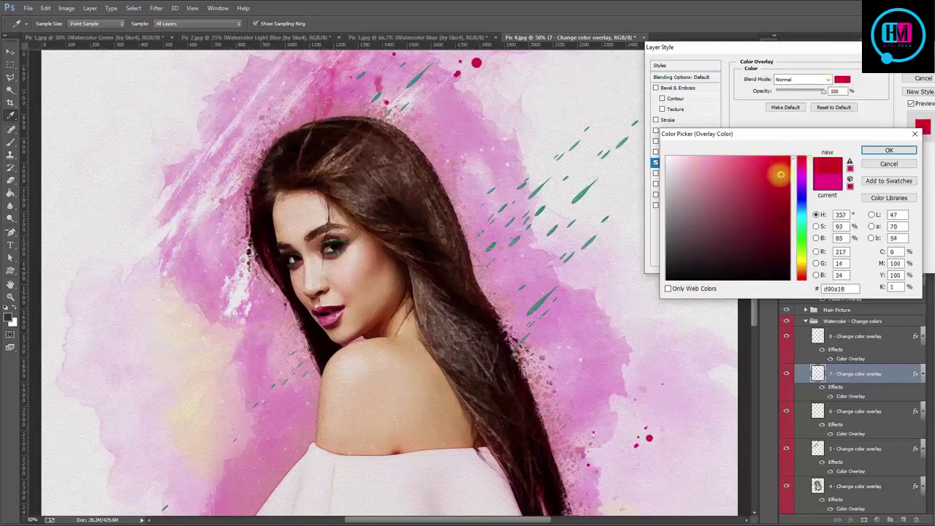
pyautogui.click(801, 172)
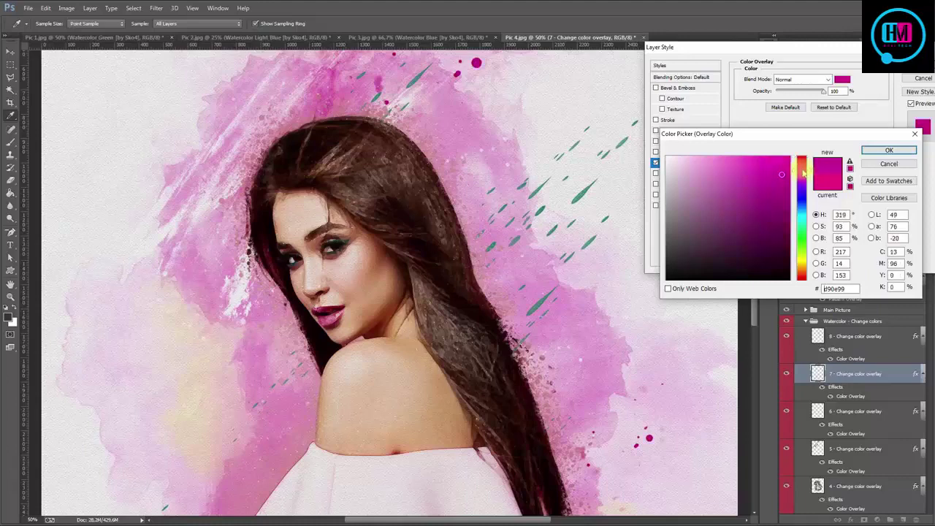
pyautogui.click(801, 165)
pyautogui.click(760, 165)
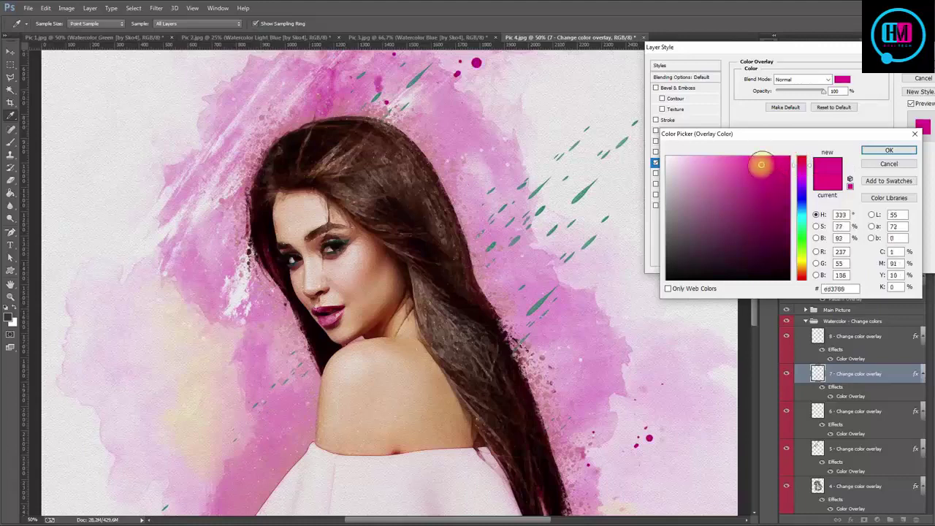
pyautogui.click(865, 149)
pyautogui.click(916, 66)
pyautogui.click(854, 411)
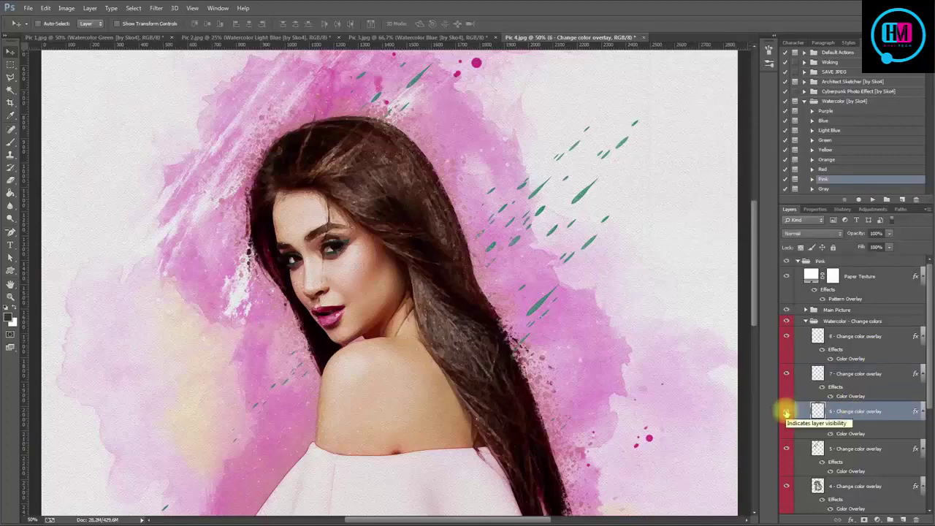
# - Set layer 6's Color Overlay to a magenta shade
pyautogui.doubleClick(852, 434)
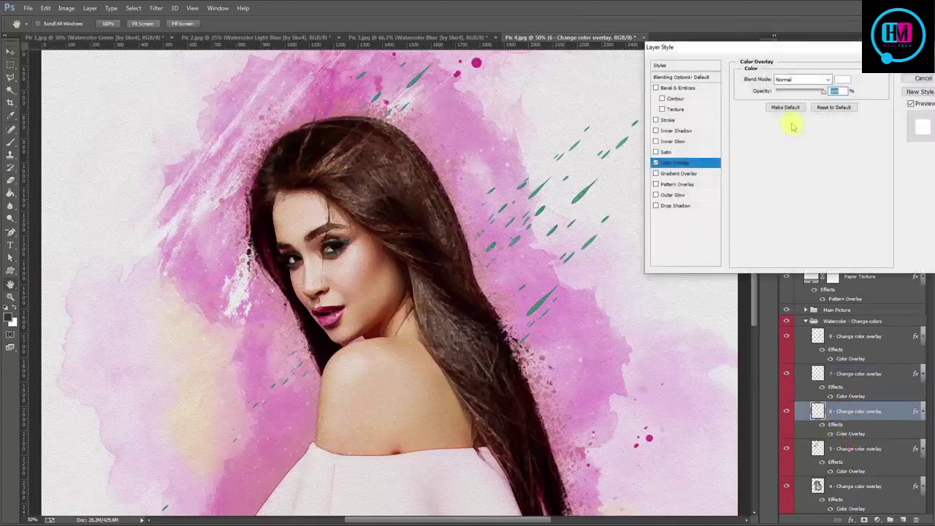
pyautogui.click(839, 81)
pyautogui.moveTo(714, 182); pyautogui.dragTo(782, 152)
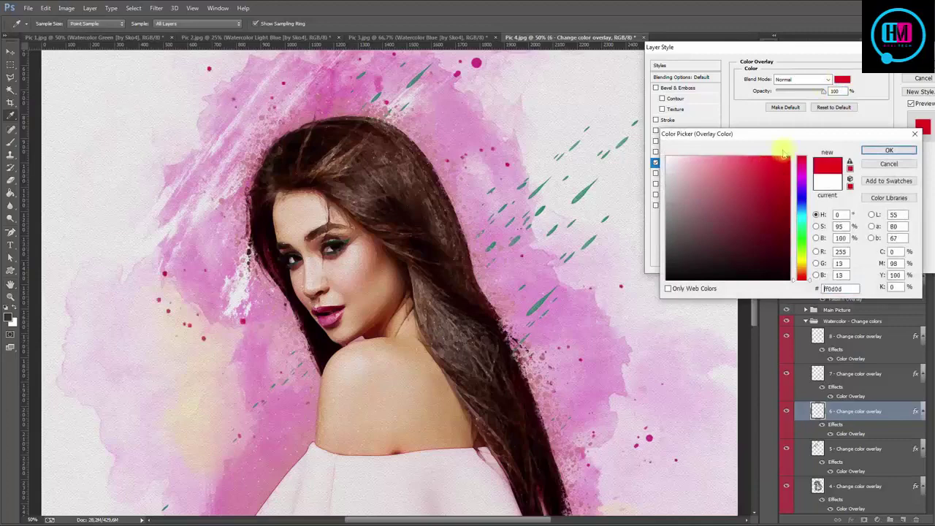
pyautogui.click(802, 175)
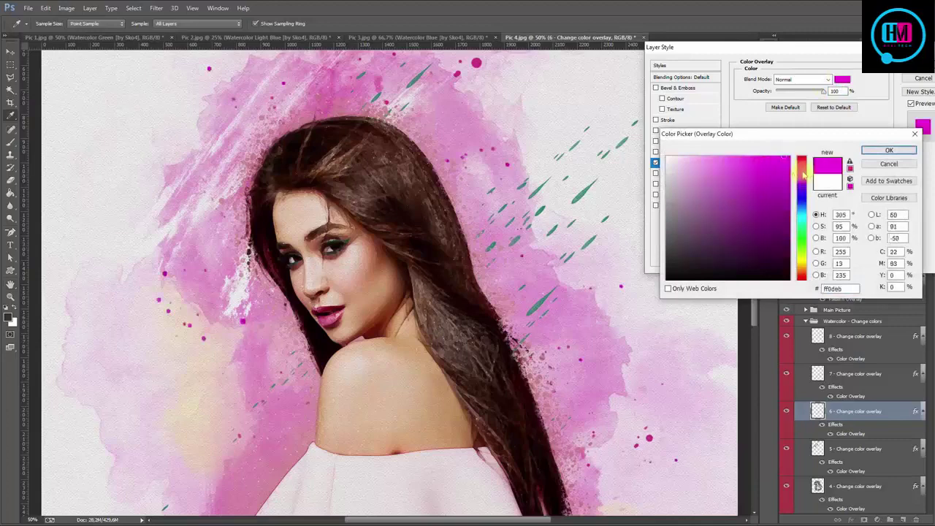
pyautogui.click(874, 149)
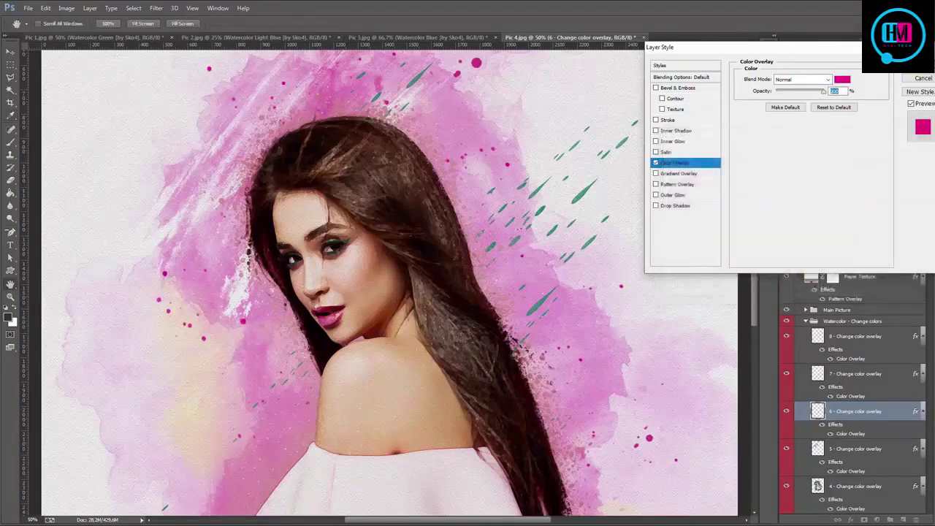
pyautogui.press('Return')
# - Change layer 5's Color Overlay to pale yellow fffec7
pyautogui.click(792, 411)
pyautogui.click(789, 406)
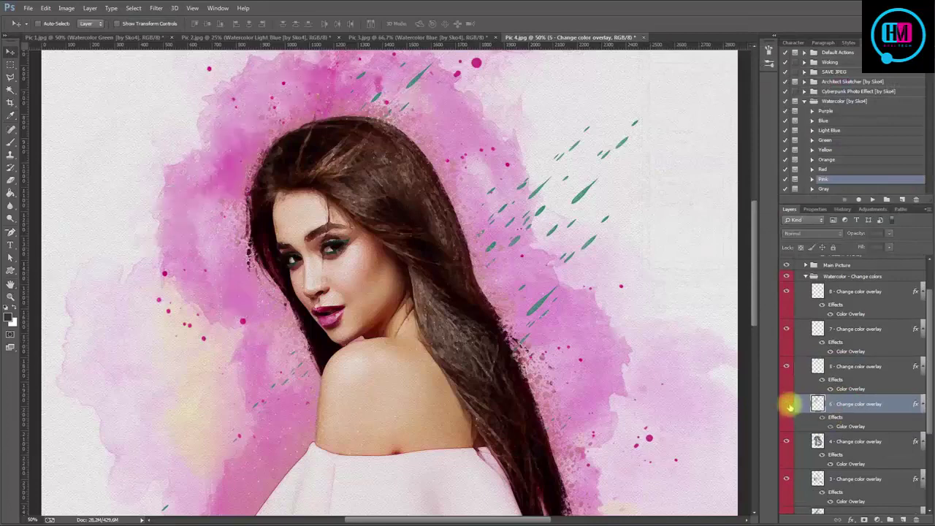
pyautogui.click(789, 406)
pyautogui.doubleClick(845, 425)
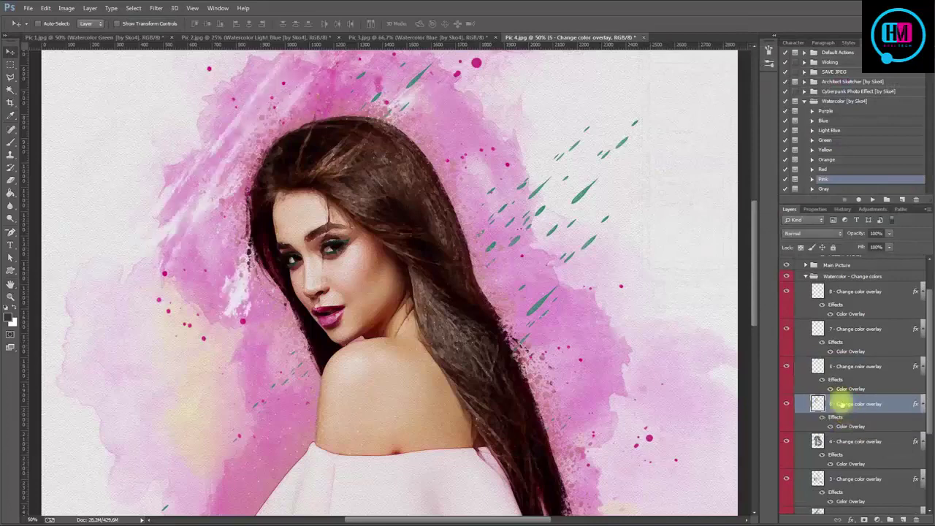
pyautogui.click(840, 80)
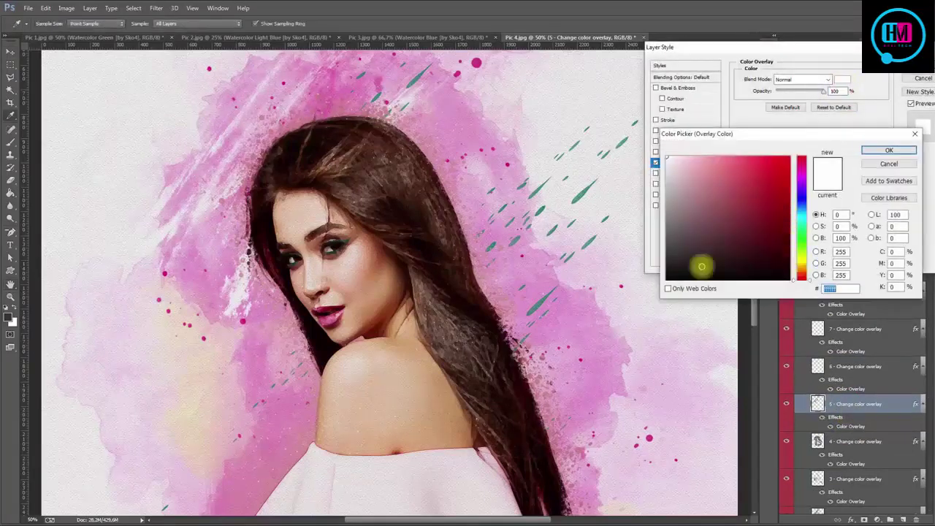
pyautogui.click(379, 377)
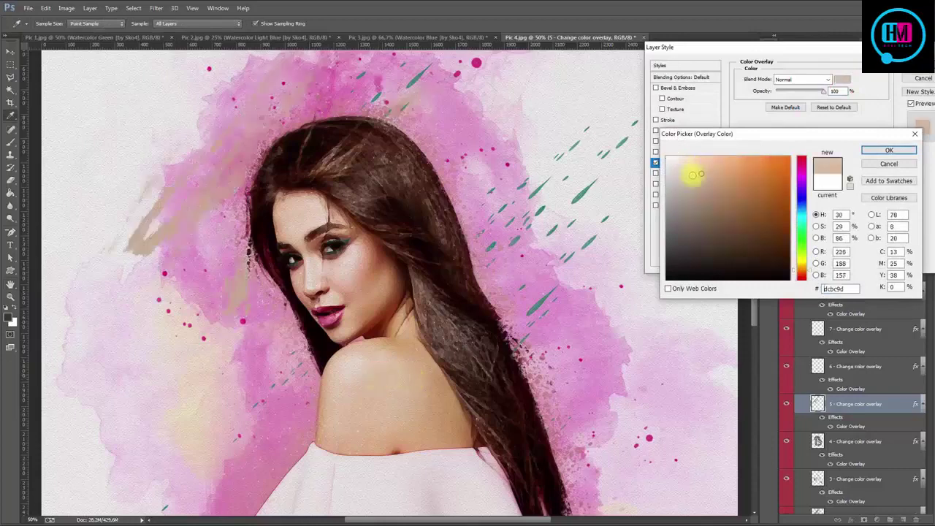
pyautogui.click(693, 156)
pyautogui.click(803, 261)
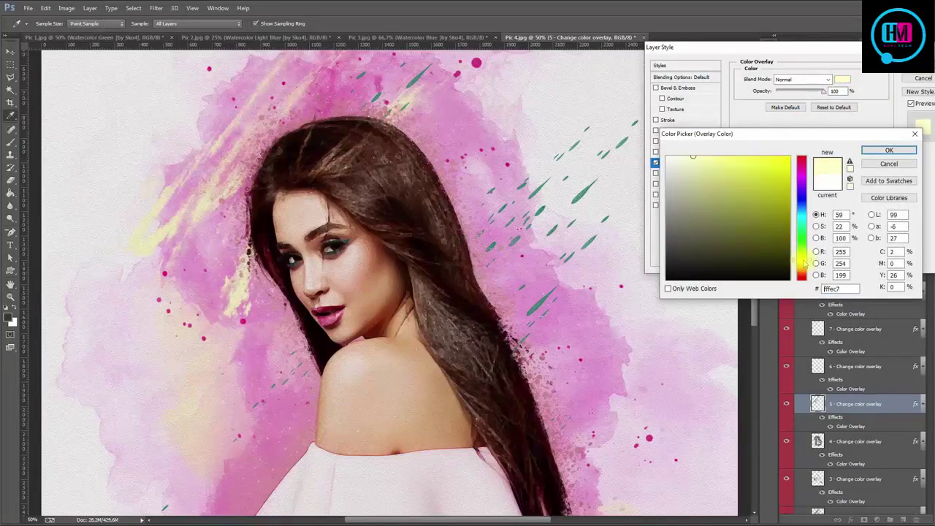
pyautogui.click(889, 150)
pyautogui.click(922, 64)
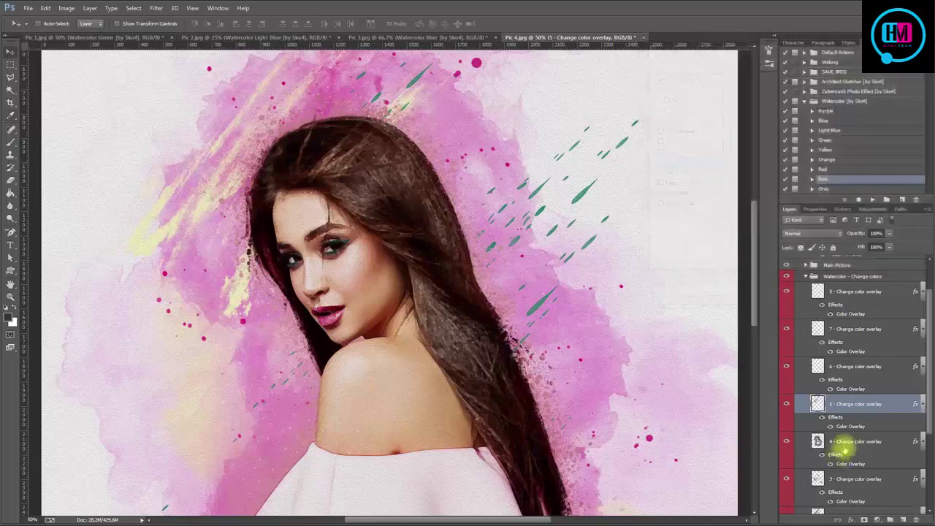
# - Select layer 4's overlay and toggle its visibility to compare
pyautogui.click(835, 442)
pyautogui.click(786, 441)
pyautogui.click(785, 441)
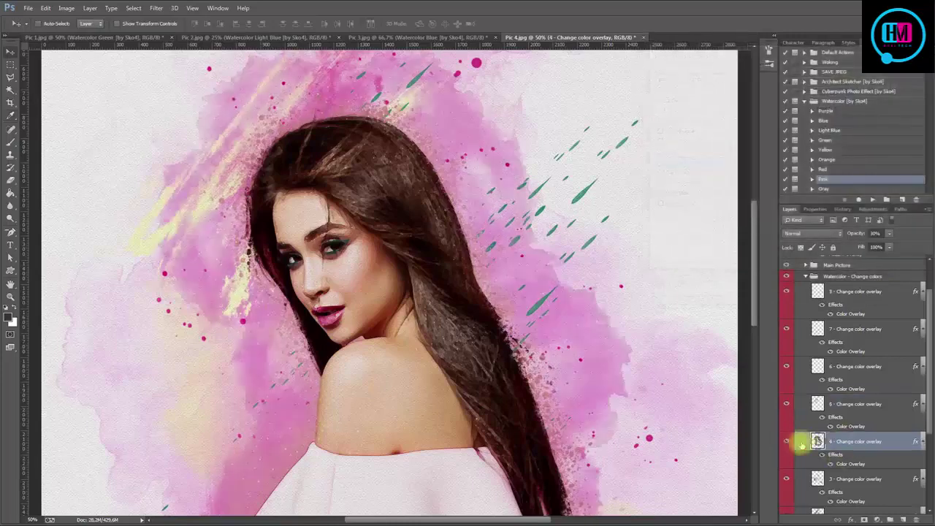
# - Review layer 4's Color Overlay and keep its pink colour
pyautogui.doubleClick(848, 464)
pyautogui.click(842, 79)
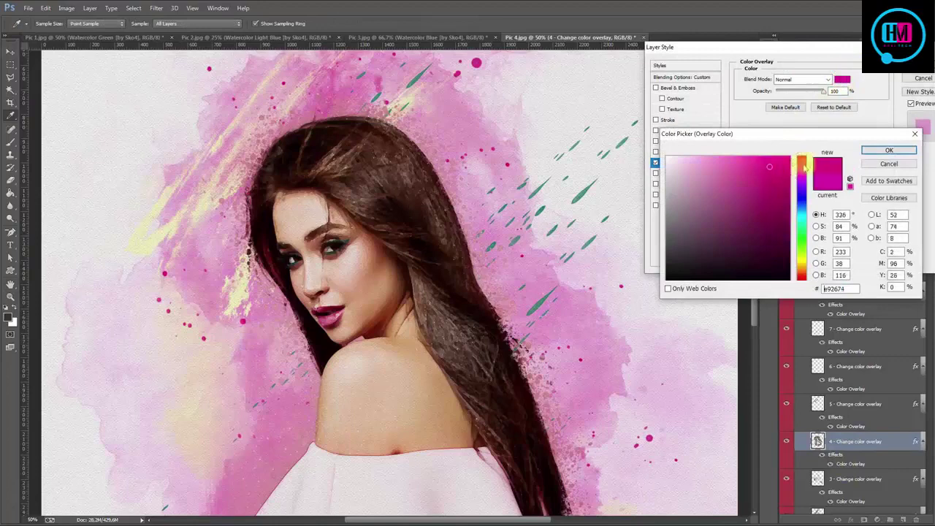
pyautogui.click(887, 150)
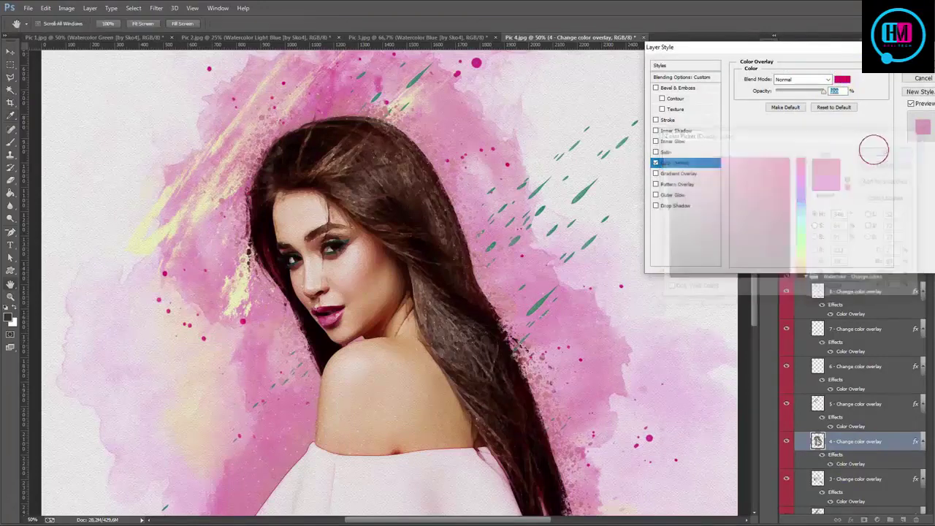
pyautogui.press('Return')
# - Change layer 3's Color Overlay from yellow to deep crimson a2203b
pyautogui.click(845, 420)
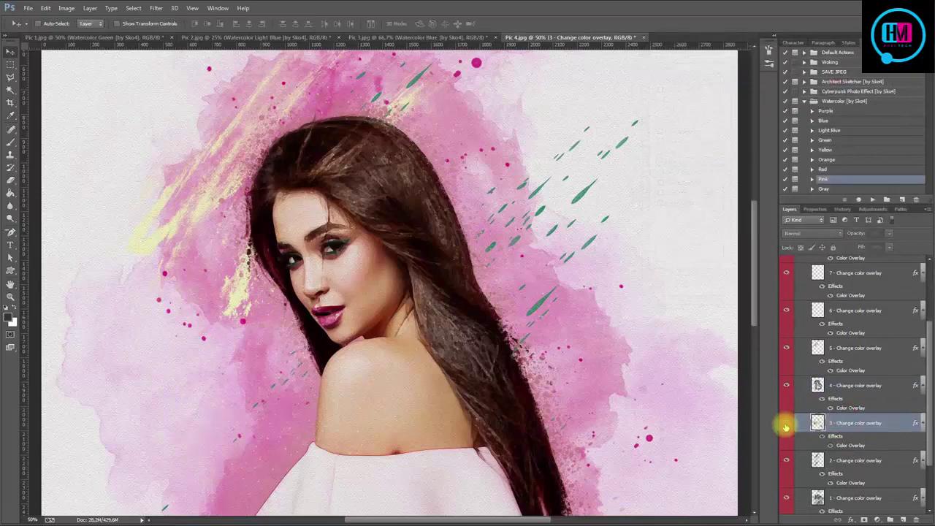
pyautogui.scroll(-2, 670, 391)
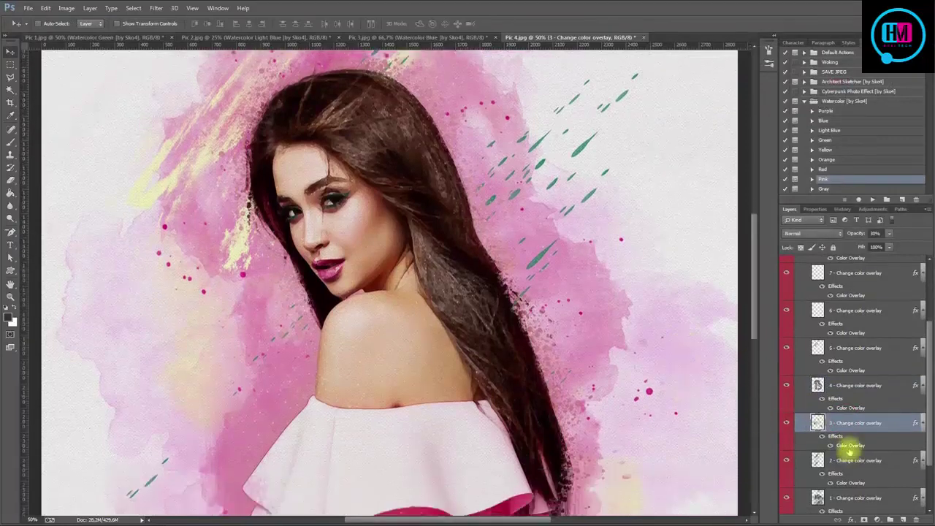
pyautogui.doubleClick(849, 446)
pyautogui.click(842, 79)
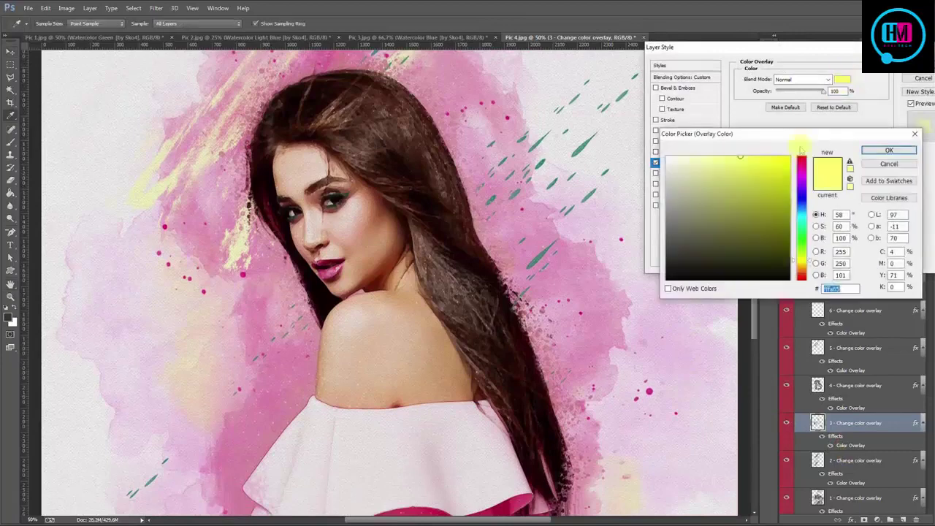
pyautogui.click(283, 424)
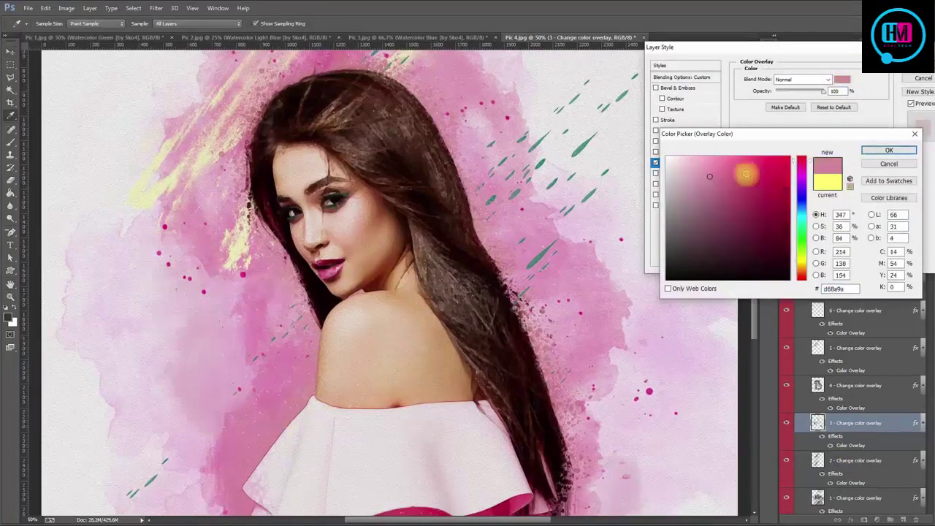
pyautogui.moveTo(730, 191)
pyautogui.mouseDown()
pyautogui.moveTo(765, 201)
pyautogui.moveTo(766, 178)
pyautogui.mouseUp()
pyautogui.click(888, 151)
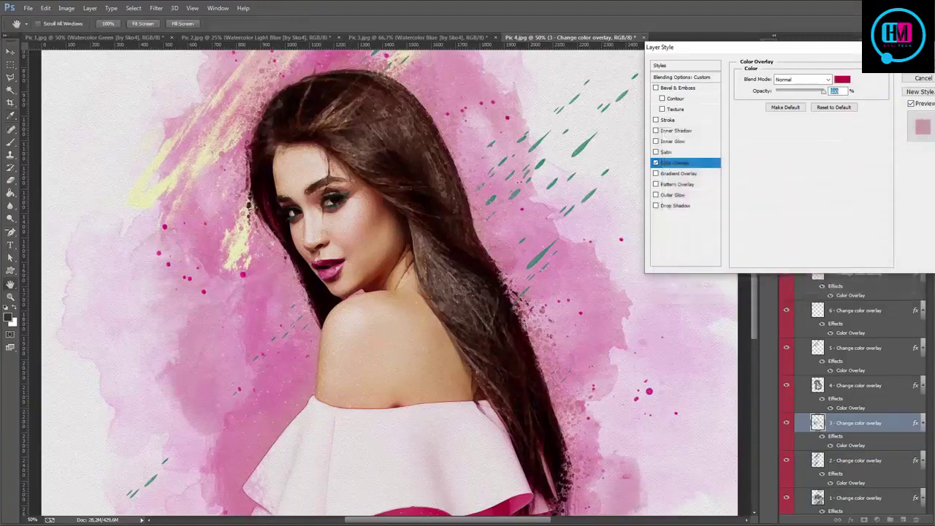
pyautogui.click(923, 65)
pyautogui.click(803, 414)
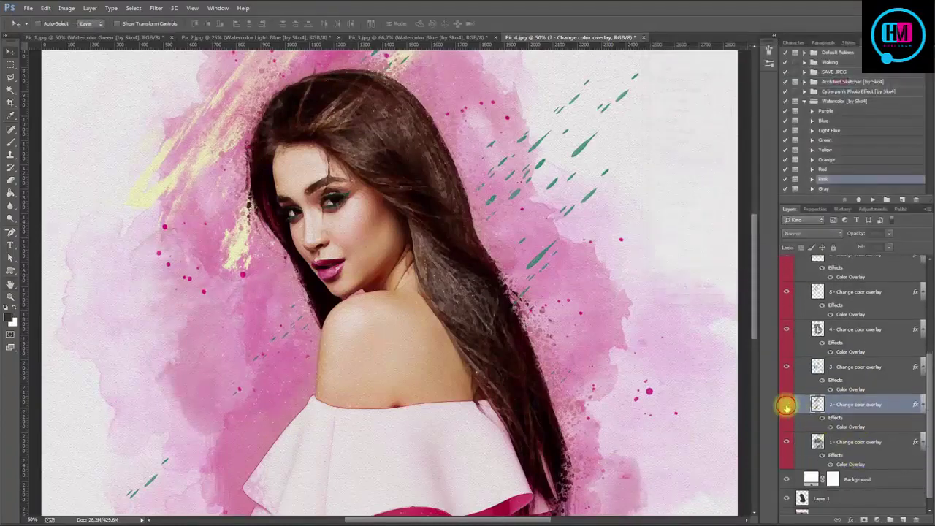
# - Set layer 2's Color Overlay to vivid pink-red ff2f51
pyautogui.click(785, 406)
pyautogui.click(786, 406)
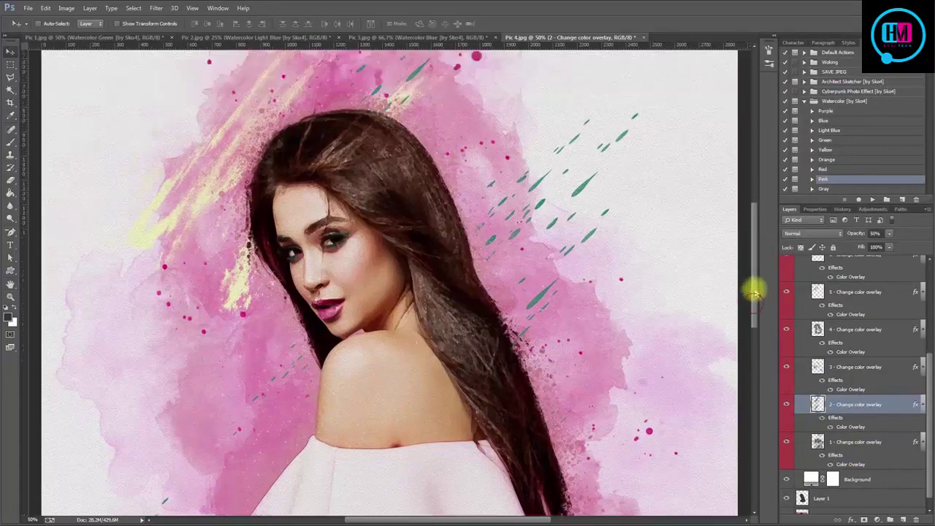
pyautogui.moveTo(760, 297); pyautogui.dragTo(757, 246)
pyautogui.click(786, 406)
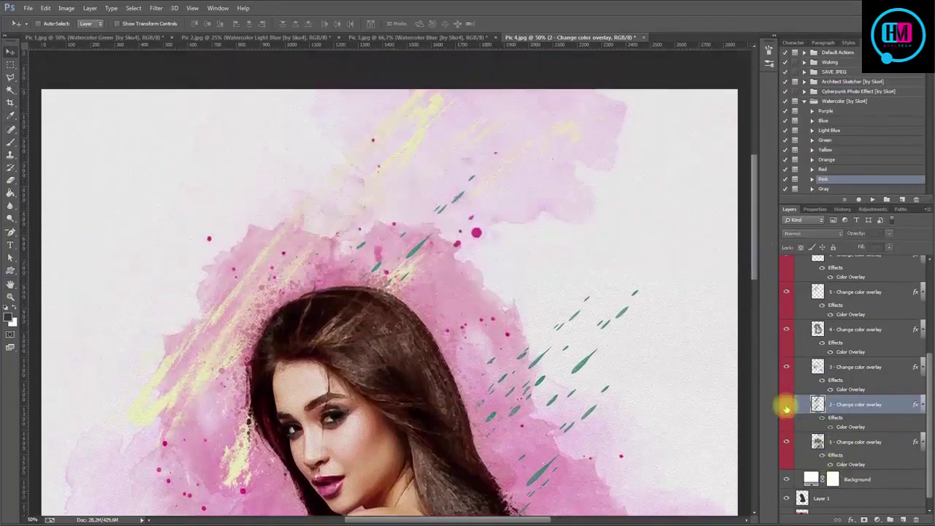
pyautogui.click(786, 406)
pyautogui.doubleClick(849, 427)
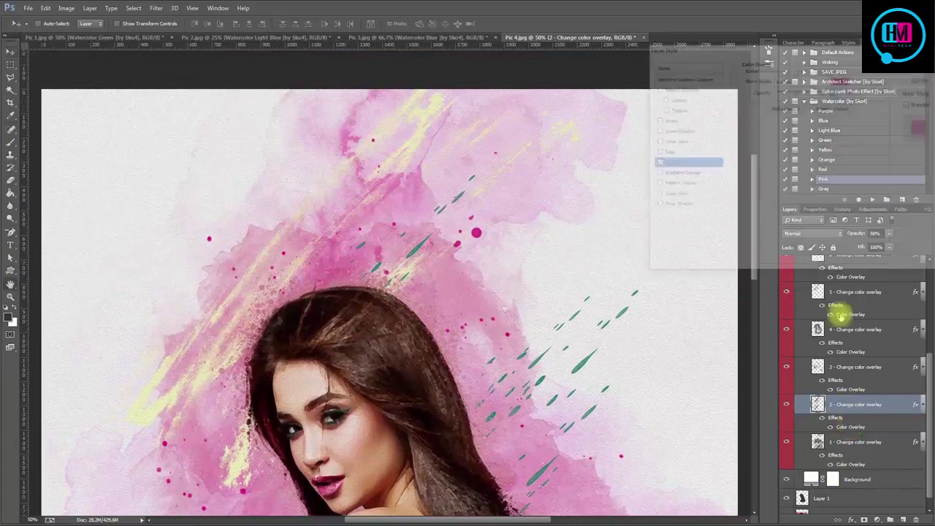
pyautogui.click(842, 79)
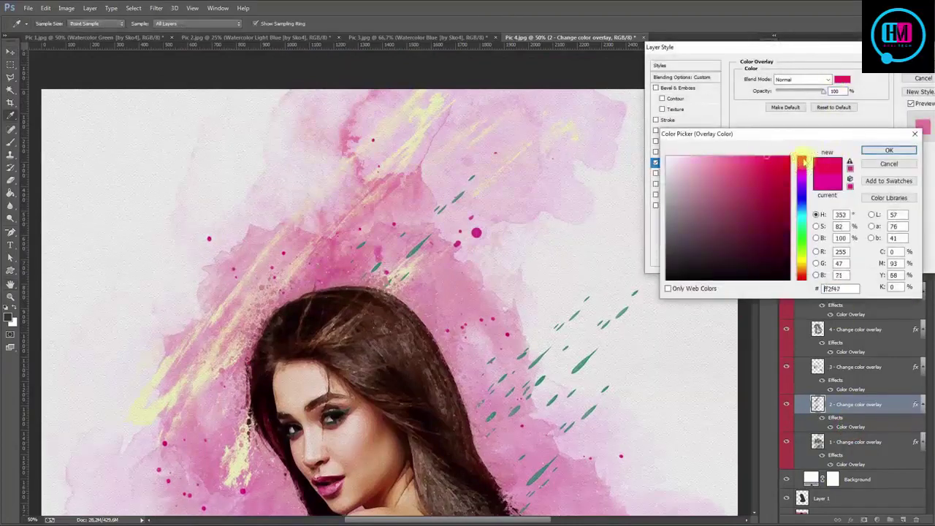
pyautogui.moveTo(805, 278); pyautogui.dragTo(806, 275)
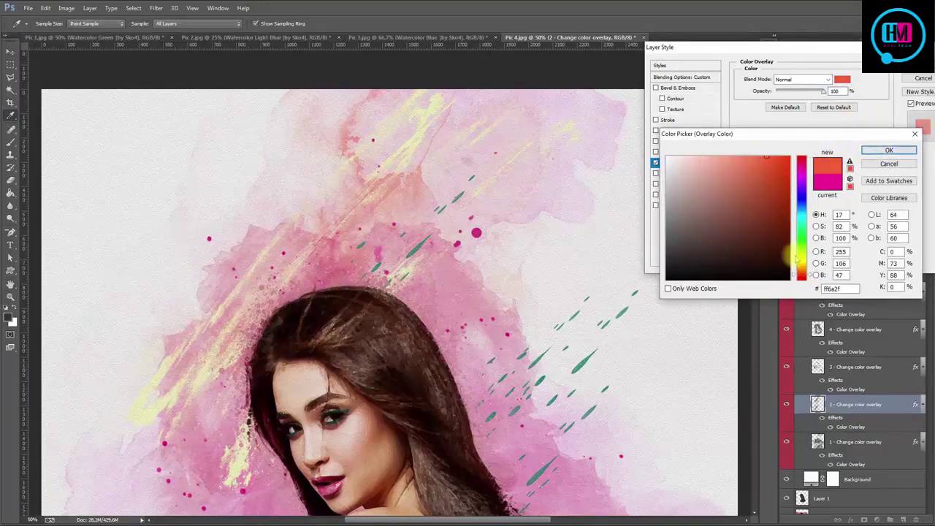
pyautogui.click(800, 159)
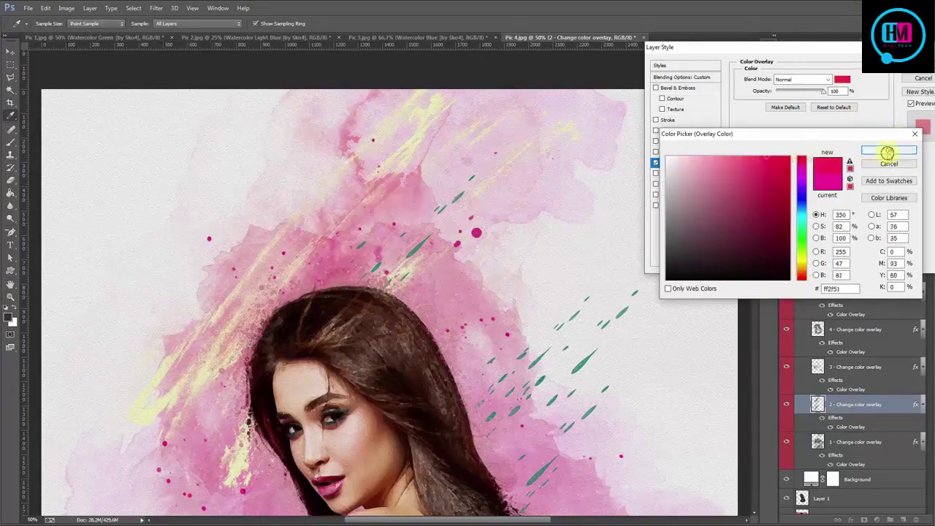
pyautogui.click(887, 152)
pyautogui.click(922, 63)
# - Shift layer 1's Color Overlay to a warmer pink, ff498e
pyautogui.click(851, 441)
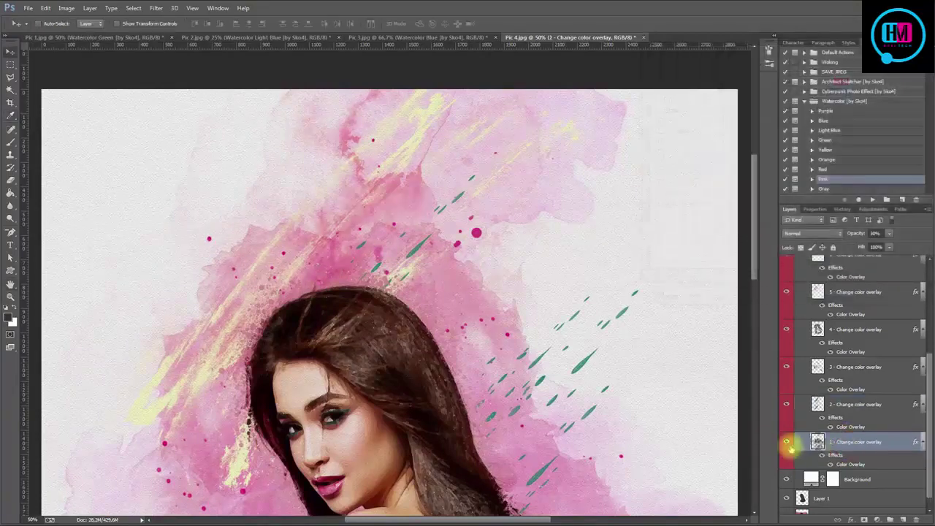
pyautogui.click(786, 441)
pyautogui.click(787, 441)
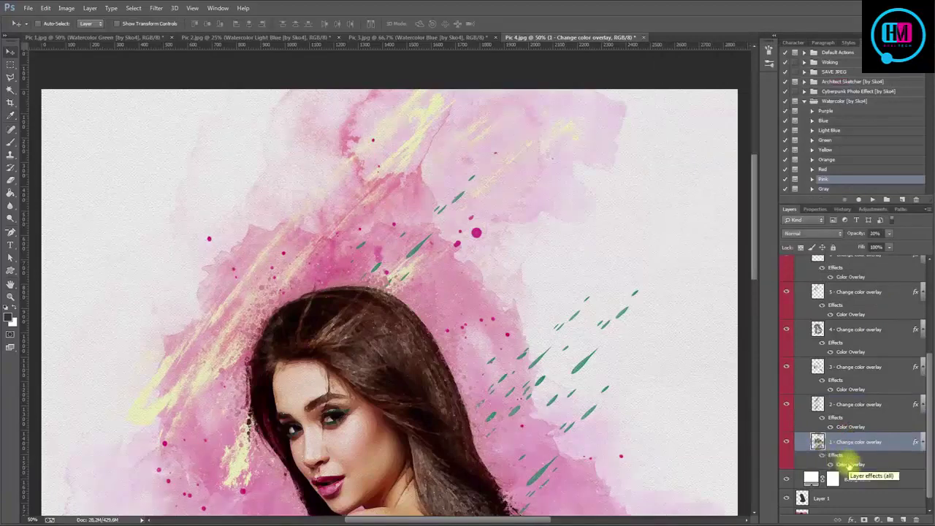
pyautogui.doubleClick(849, 464)
pyautogui.click(843, 80)
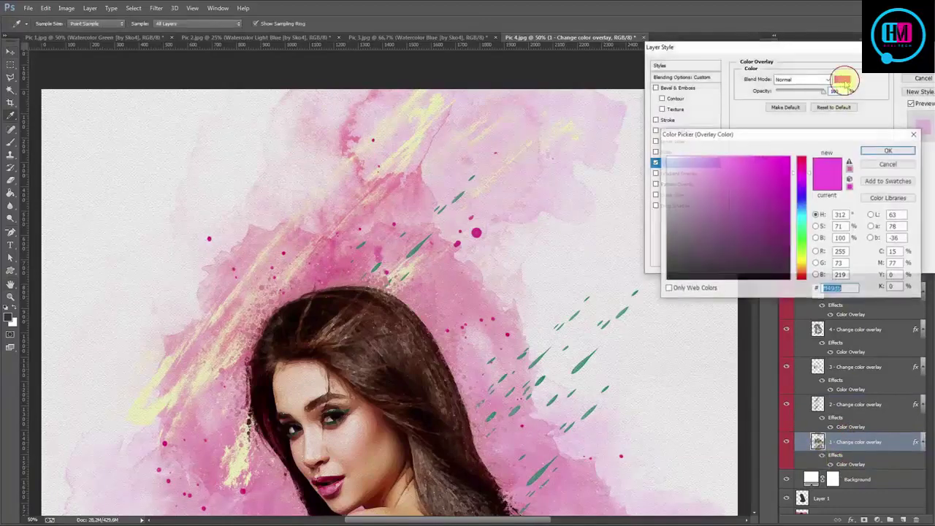
pyautogui.moveTo(807, 172); pyautogui.dragTo(807, 170)
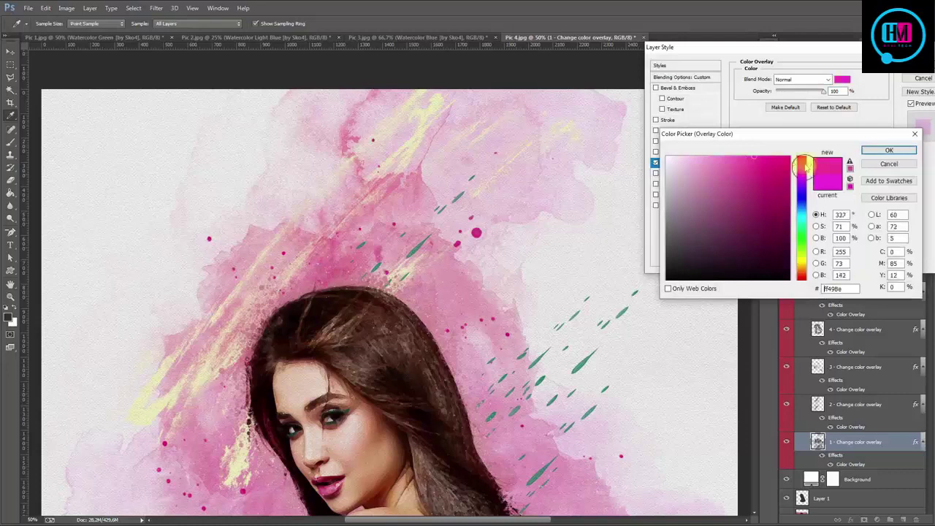
pyautogui.click(913, 146)
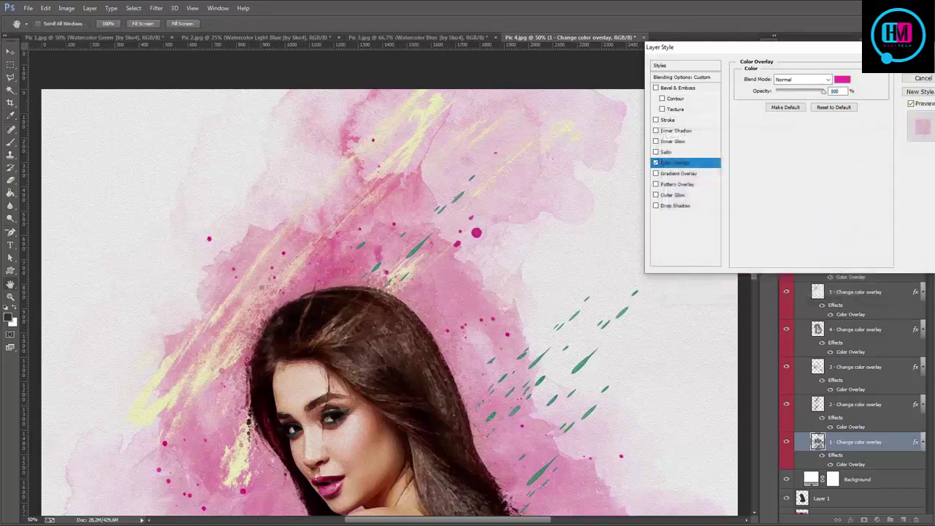
pyautogui.press('Return')
pyautogui.click(864, 301)
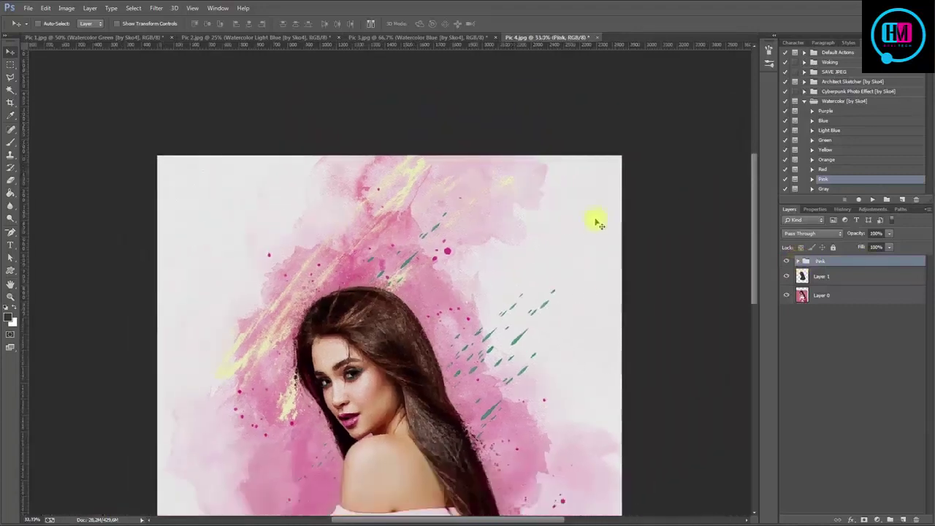
# - Review the finished pink Pic 4 at 50%, then drag Pic 5.jpg into Photoshop
pyautogui.moveTo(753, 175); pyautogui.dragTo(761, 232)
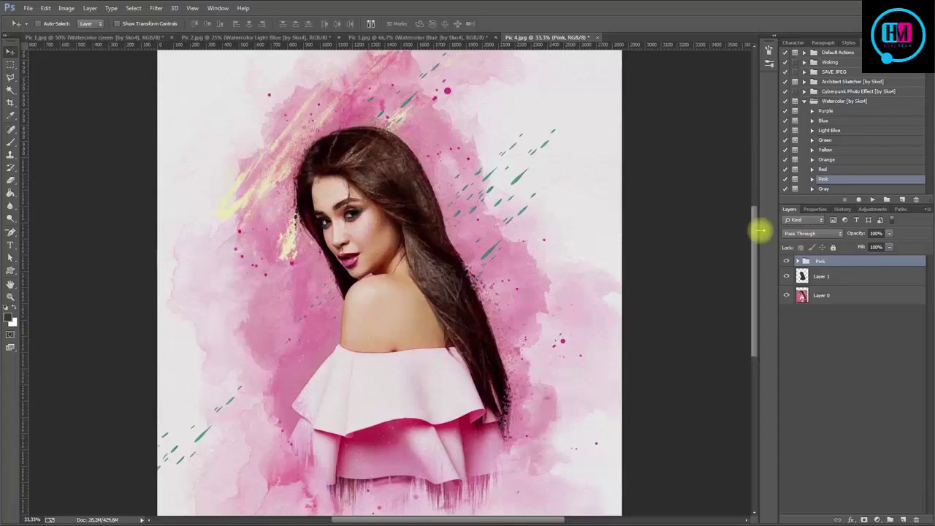
pyautogui.moveTo(759, 233)
pyautogui.mouseDown()
pyautogui.moveTo(756, 310)
pyautogui.moveTo(759, 228)
pyautogui.mouseUp()
pyautogui.hotkey('ctrl', '+')
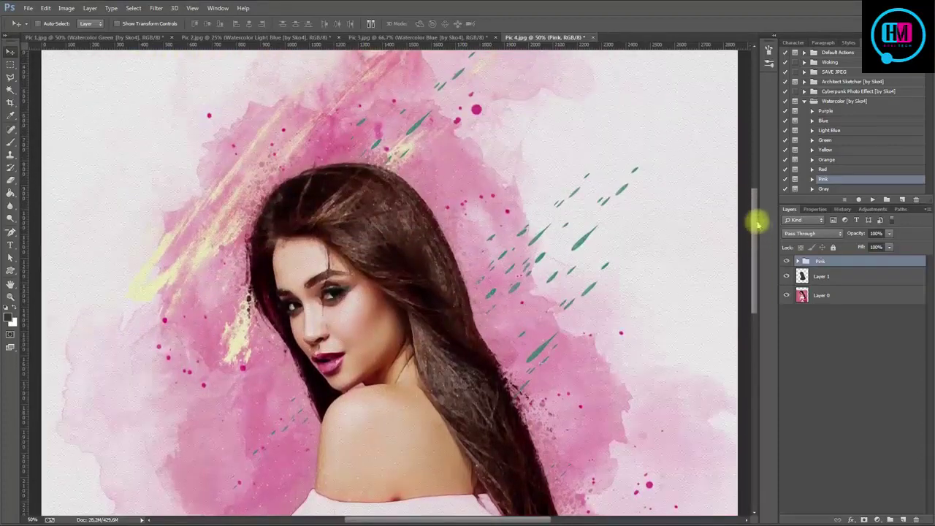
pyautogui.hotkey('alt', 'Tab')
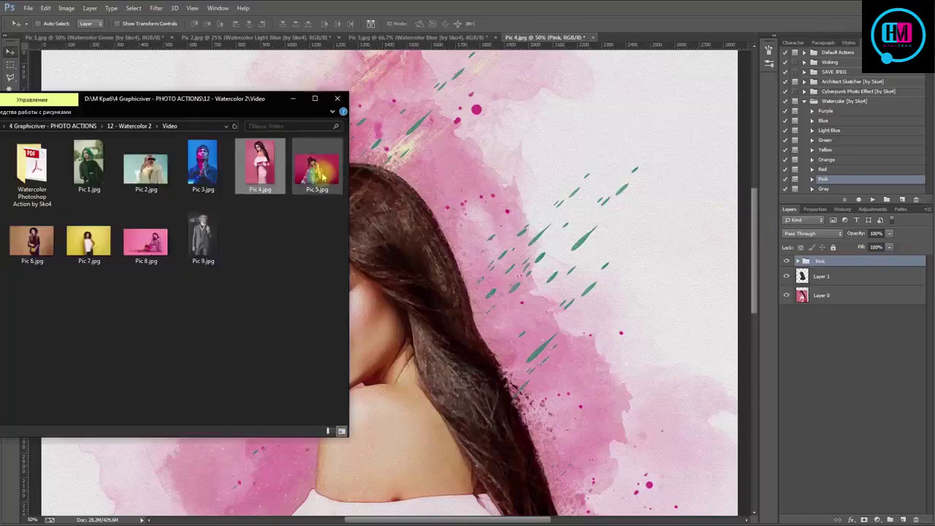
pyautogui.moveTo(612, 6); pyautogui.dragTo(622, 33)
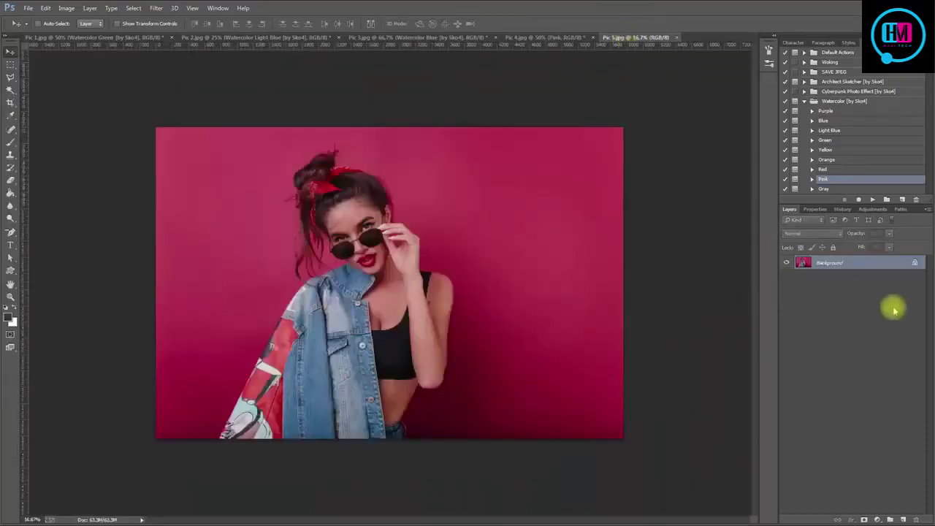
# - Add a new layer and set up a 500 px soft round brush with 3% spacing
pyautogui.click(903, 518)
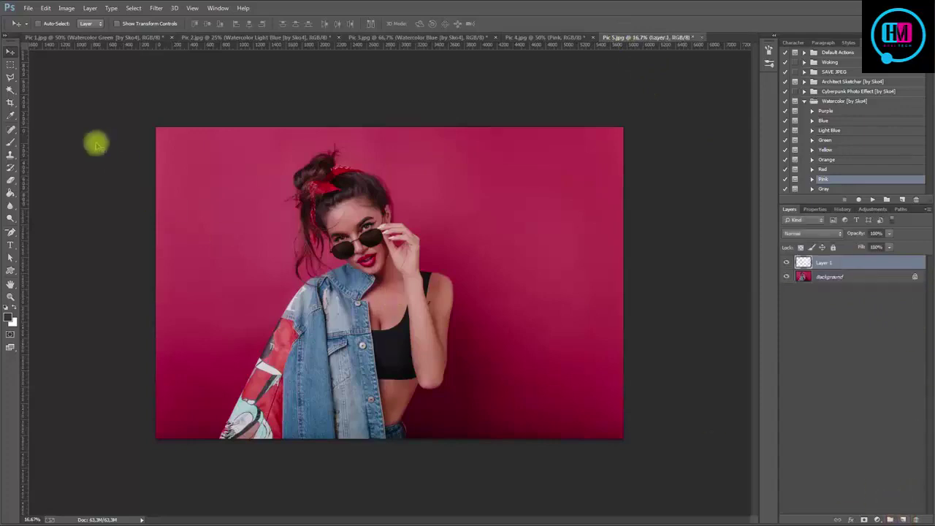
pyautogui.click(10, 142)
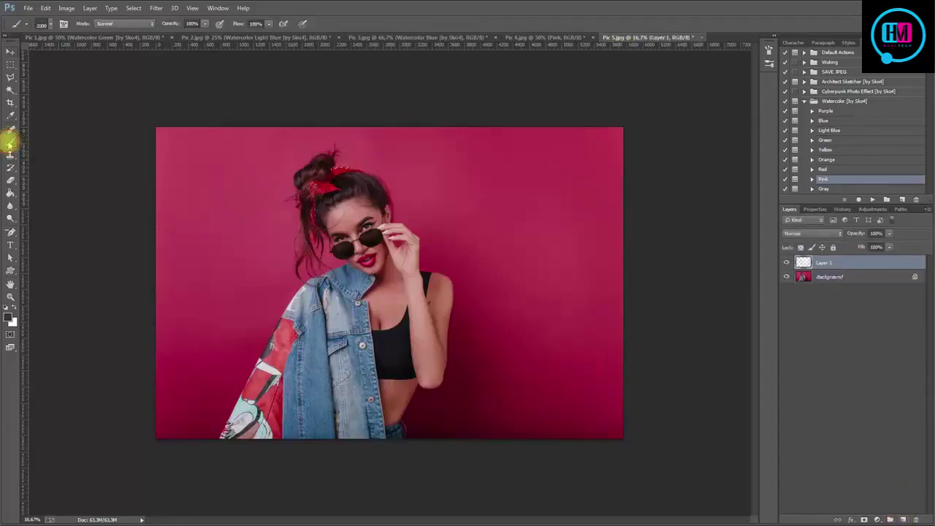
pyautogui.rightClick(350, 197)
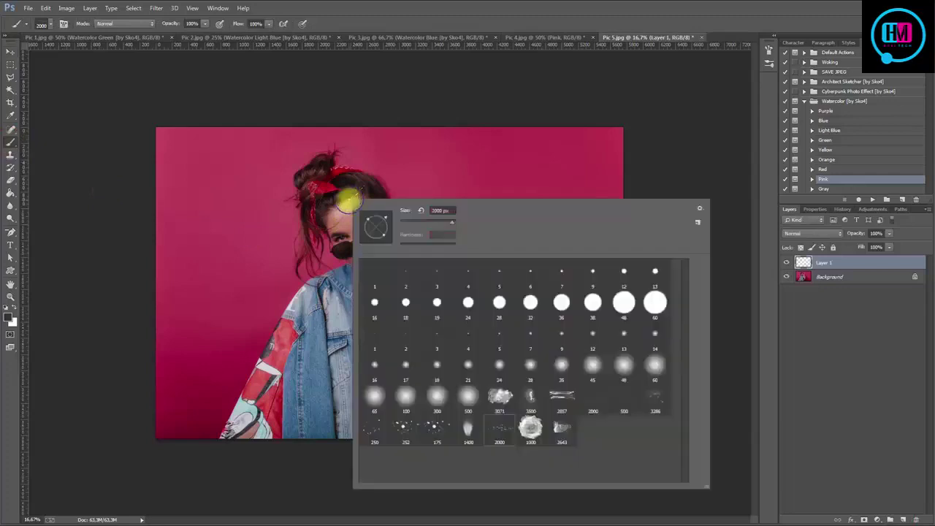
pyautogui.click(468, 395)
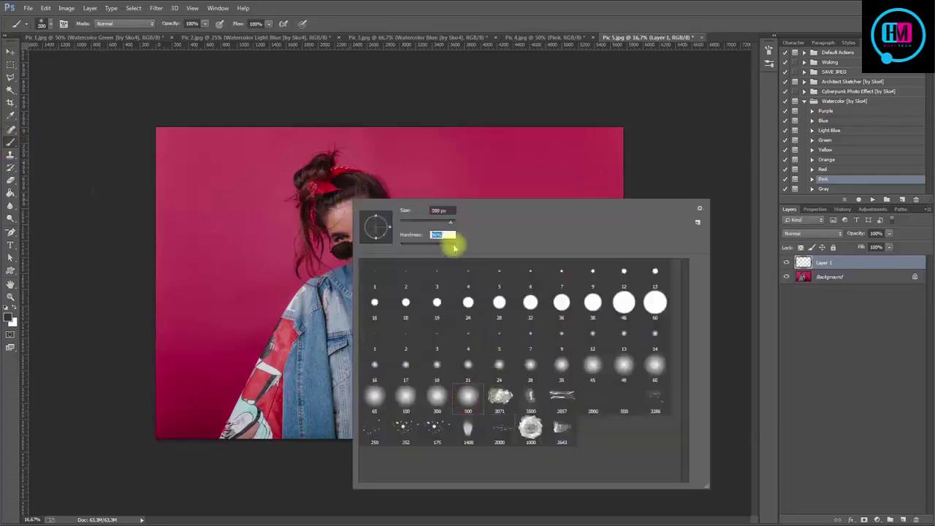
pyautogui.press('Return')
pyautogui.click(768, 49)
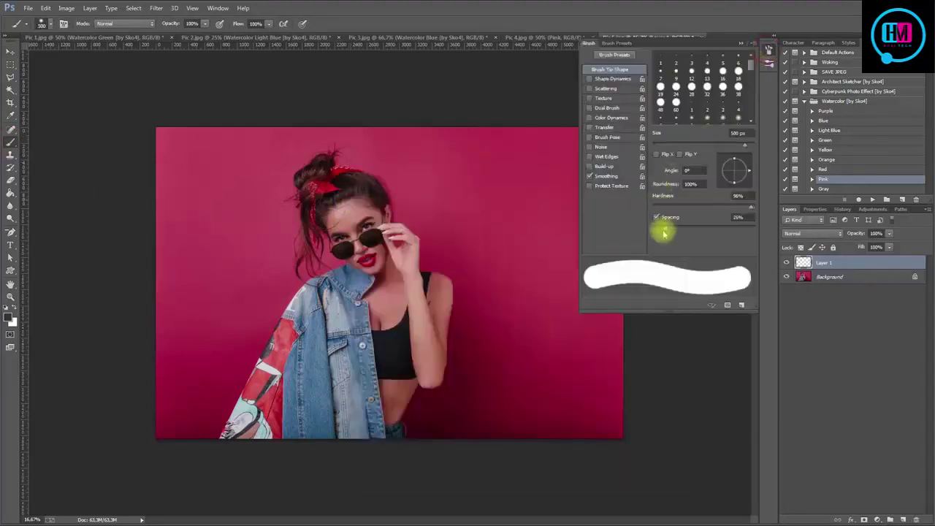
pyautogui.moveTo(660, 229); pyautogui.dragTo(655, 232)
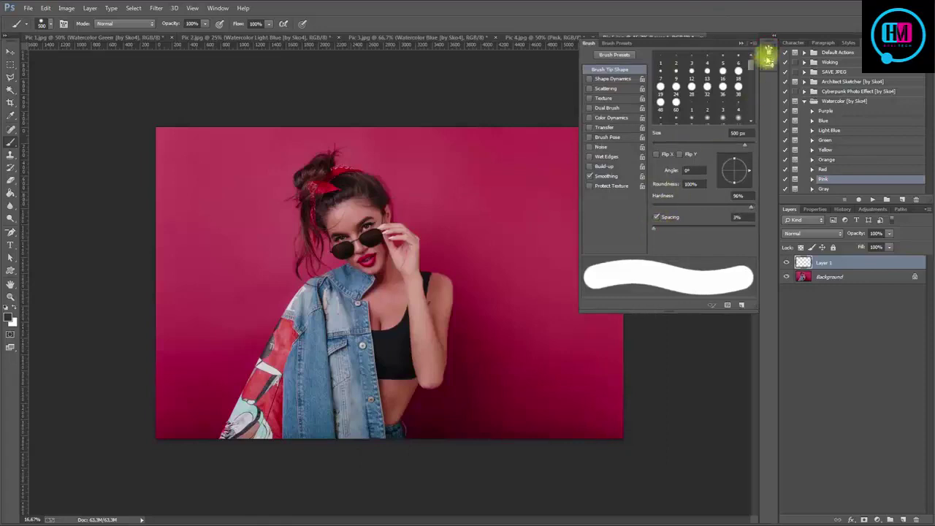
pyautogui.click(768, 49)
# - Paint dark grey over her shoulders, face and hair, shrinking the brush to 150 for the head
pyautogui.hotkey('ctrl', '+')
pyautogui.hotkey('ctrl', '+')
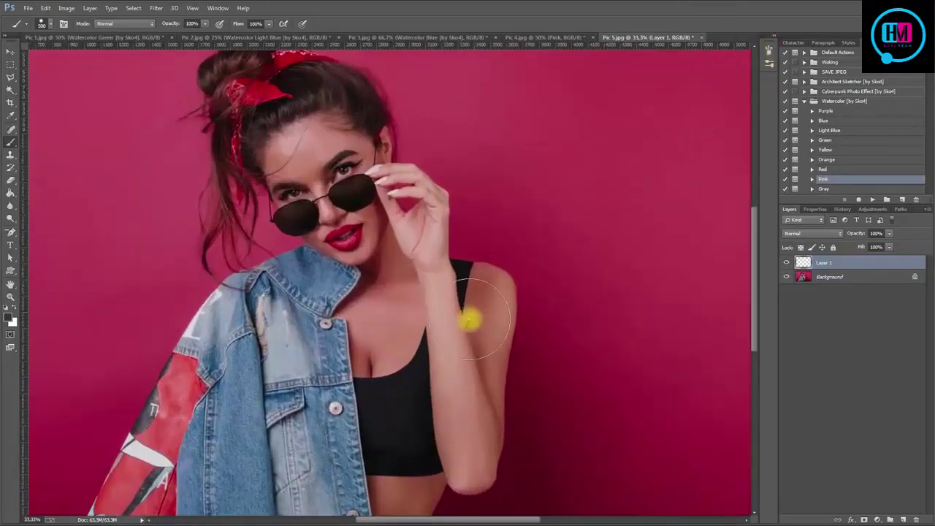
pyautogui.moveTo(477, 301)
pyautogui.mouseDown()
pyautogui.moveTo(258, 314)
pyautogui.moveTo(475, 304)
pyautogui.moveTo(490, 284)
pyautogui.moveTo(285, 276)
pyautogui.mouseUp()
pyautogui.scroll(1, 286, 275)
pyautogui.moveTo(424, 292)
pyautogui.mouseDown()
pyautogui.moveTo(402, 217)
pyautogui.moveTo(344, 282)
pyautogui.moveTo(269, 139)
pyautogui.mouseUp()
pyautogui.scroll(2, 269, 139)
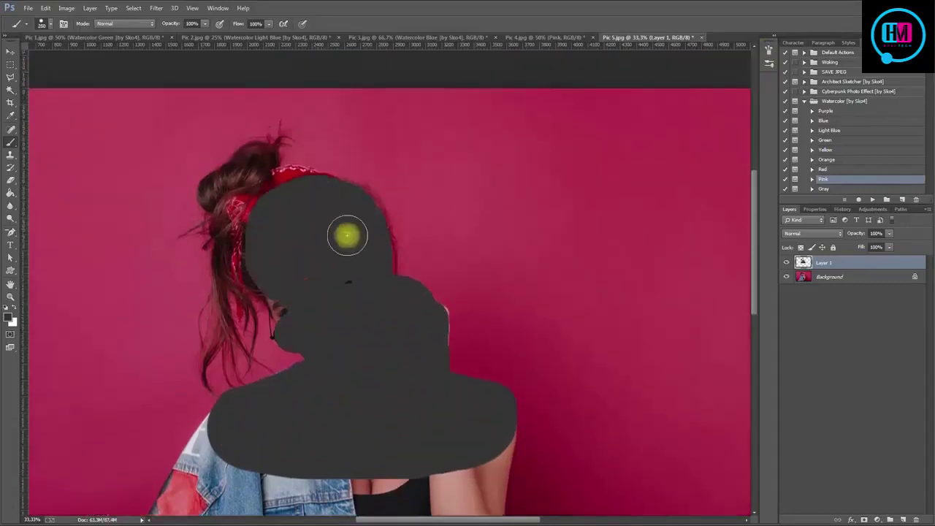
pyautogui.press('[')
pyautogui.press('[')
pyautogui.press('[')
pyautogui.moveTo(344, 236)
pyautogui.mouseDown()
pyautogui.moveTo(265, 278)
pyautogui.moveTo(224, 184)
pyautogui.moveTo(230, 218)
pyautogui.moveTo(211, 295)
pyautogui.mouseUp()
pyautogui.scroll(-1, 223, 184)
pyautogui.scroll(-1, 319, 254)
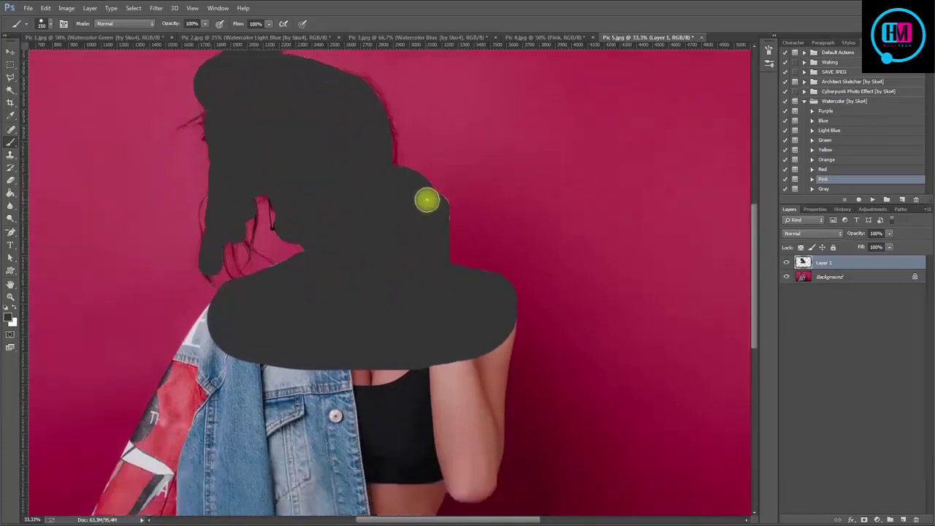
pyautogui.press('v')
pyautogui.hotkey('ctrl', '-')
pyautogui.hotkey('ctrl', '-')
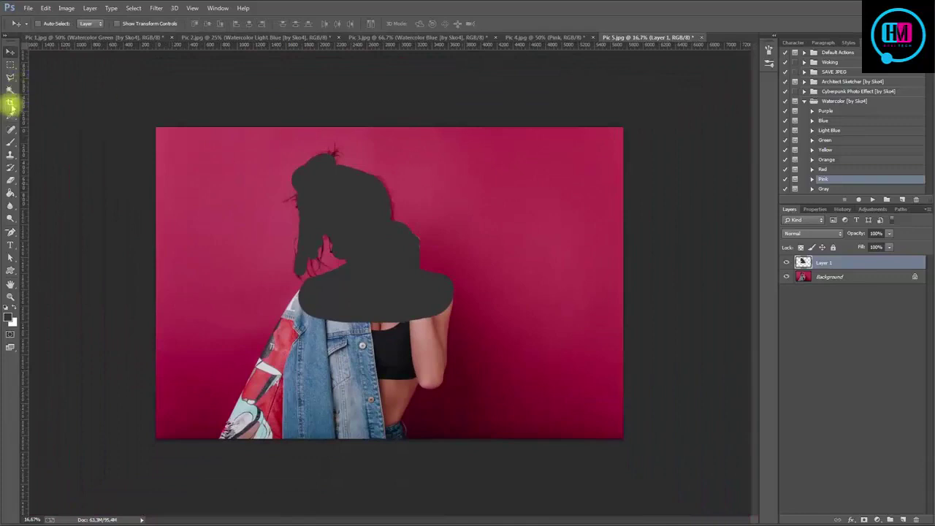
# - Crop Pic 5 tighter at the bottom and sides, extending the canvas above the head
pyautogui.click(11, 103)
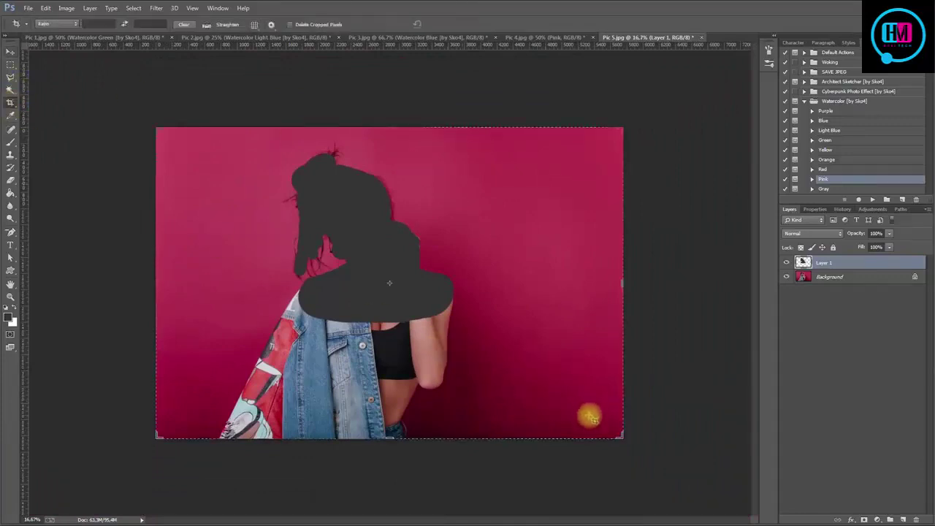
pyautogui.moveTo(619, 436); pyautogui.dragTo(590, 407)
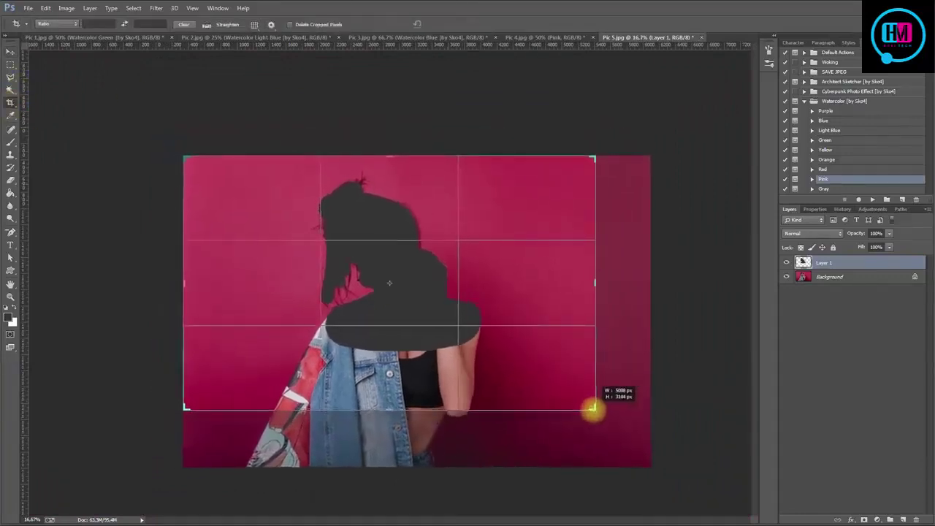
pyautogui.moveTo(187, 156); pyautogui.dragTo(198, 141)
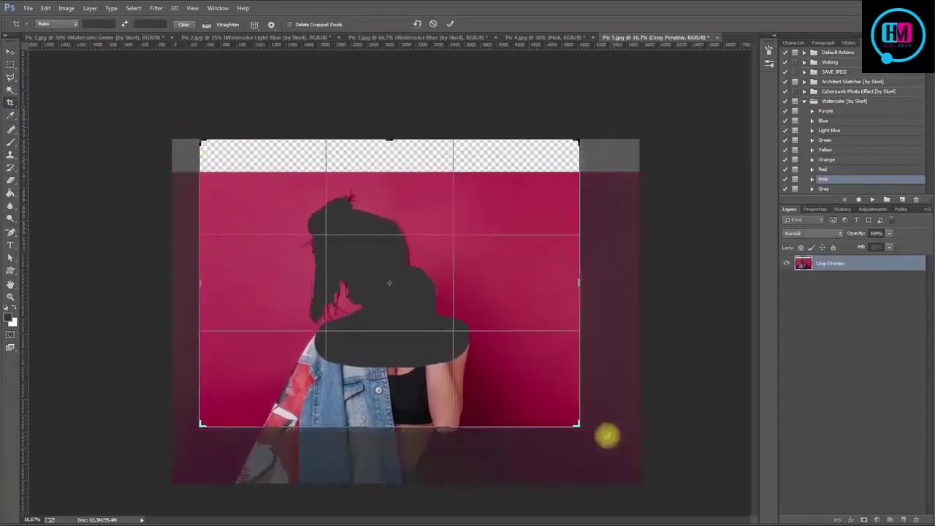
pyautogui.moveTo(578, 425); pyautogui.dragTo(567, 422)
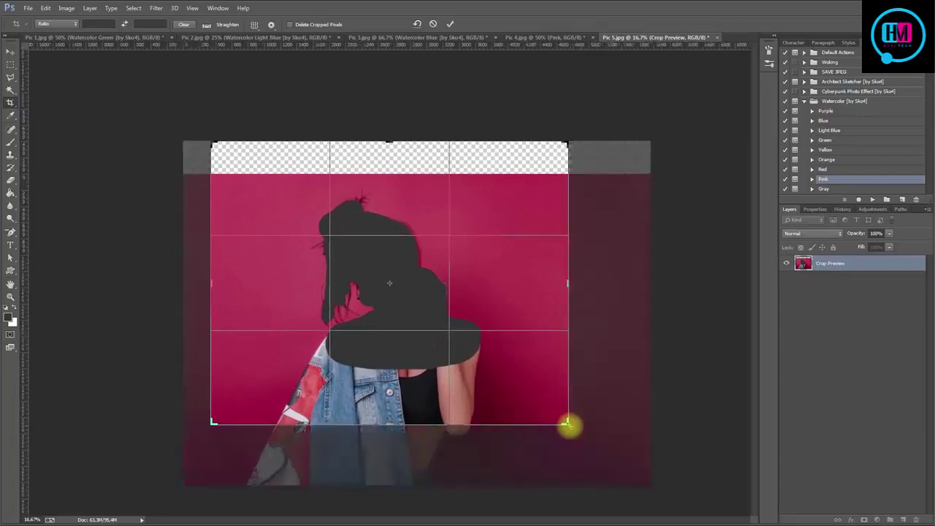
pyautogui.click(449, 24)
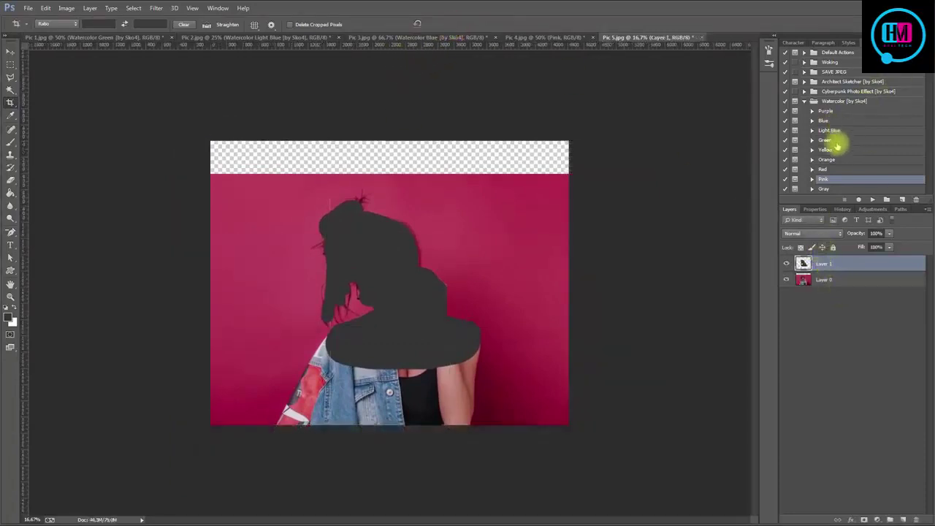
# - Run the Watercolor Red action on Pic 5, continuing past its opening message
pyautogui.click(825, 169)
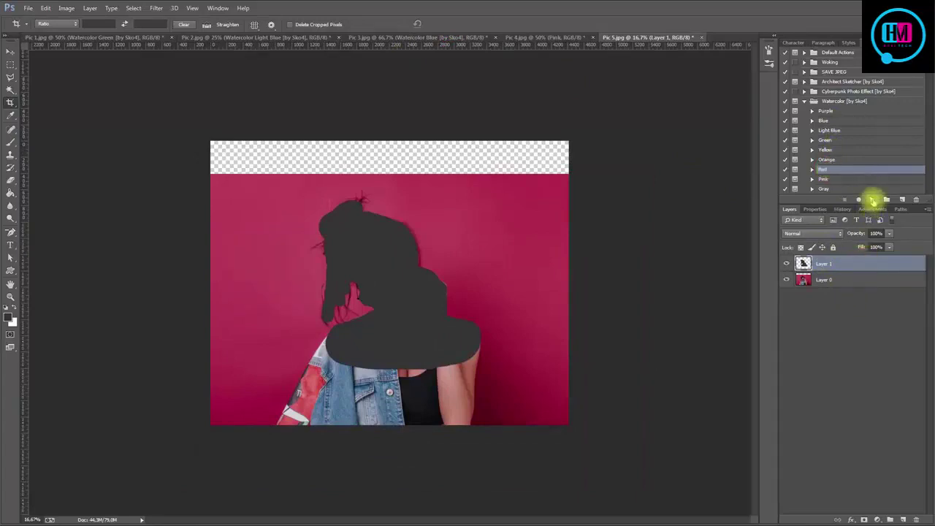
pyautogui.click(872, 199)
pyautogui.click(493, 234)
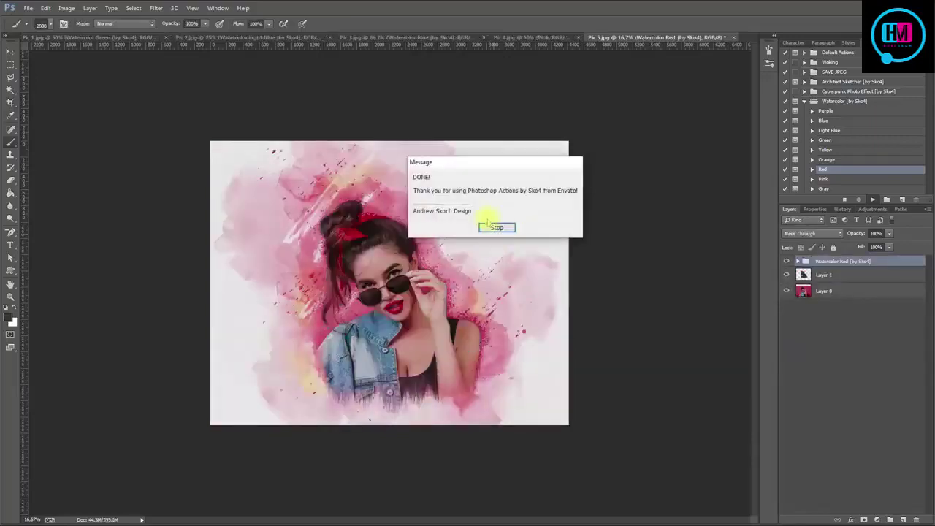
# - Dismiss the DONE message, zoom to 50%, and expand the Watercolor Red group
pyautogui.click(495, 229)
pyautogui.press('v')
pyautogui.hotkey('ctrl', '+')
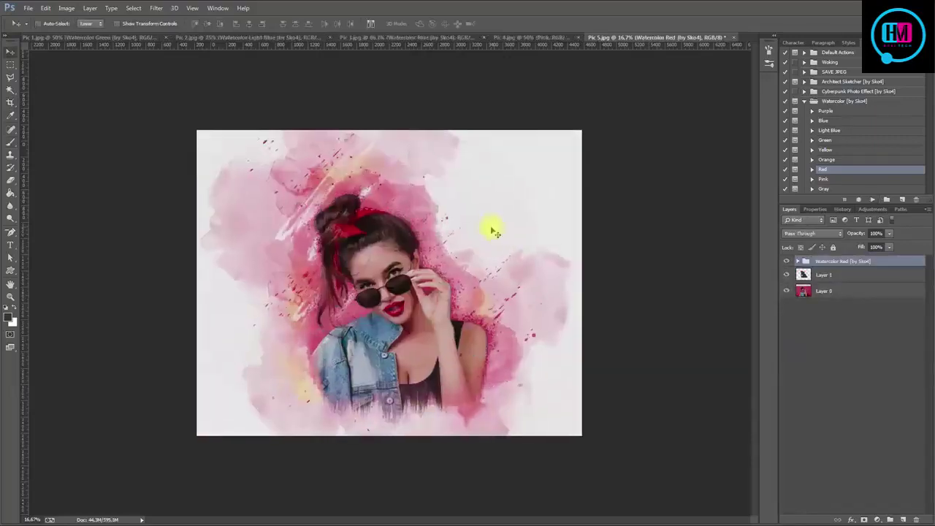
pyautogui.hotkey('ctrl', '+')
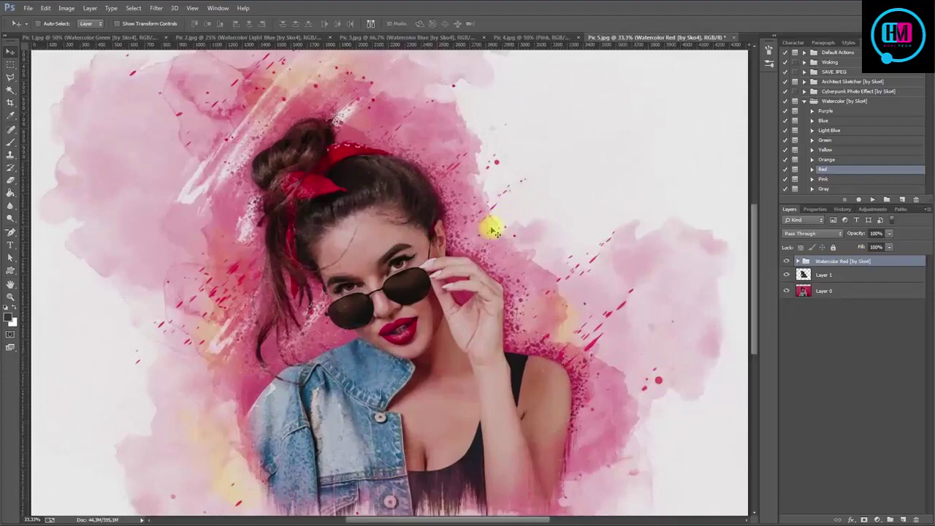
pyautogui.hotkey('ctrl', '+')
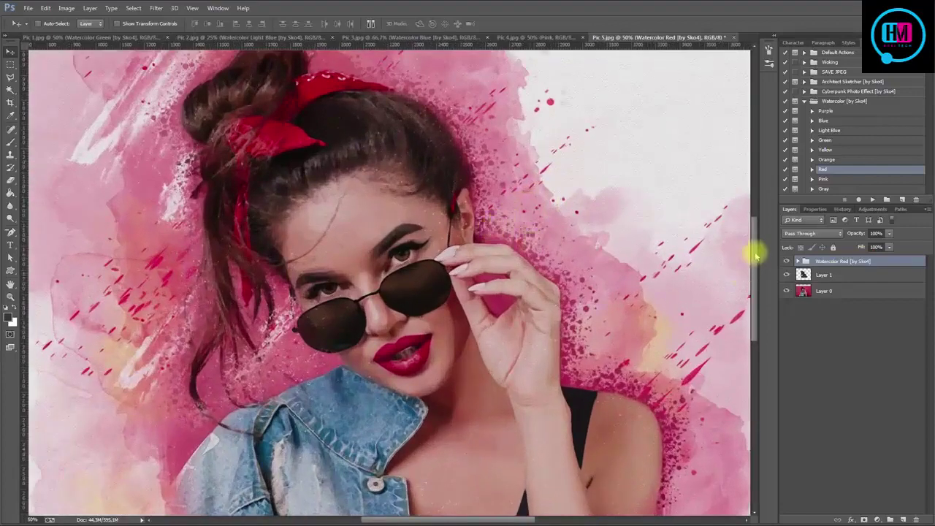
pyautogui.moveTo(750, 251)
pyautogui.mouseDown()
pyautogui.moveTo(754, 312)
pyautogui.moveTo(756, 233)
pyautogui.mouseUp()
pyautogui.click(797, 261)
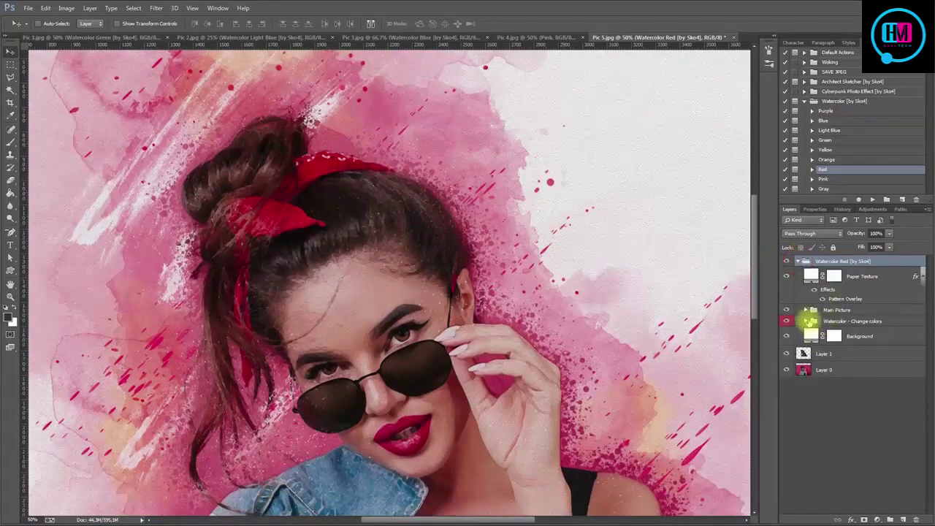
# - Recolour layer 8's Color Overlay to a brighter red sampled from the bandana
pyautogui.click(807, 321)
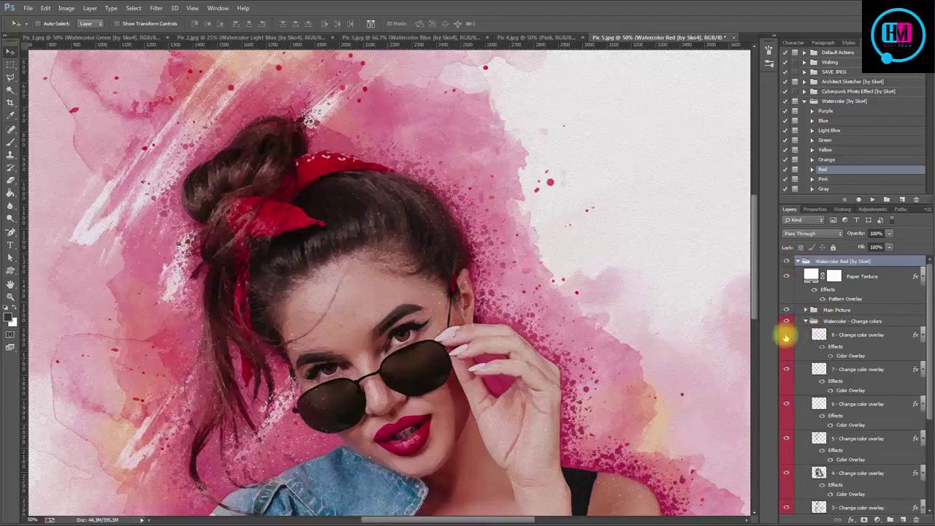
pyautogui.doubleClick(850, 356)
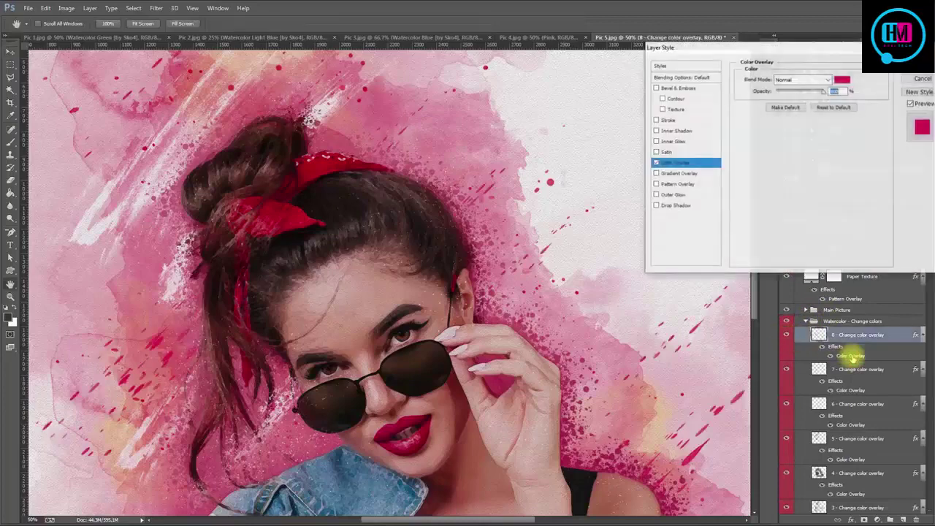
pyautogui.click(842, 79)
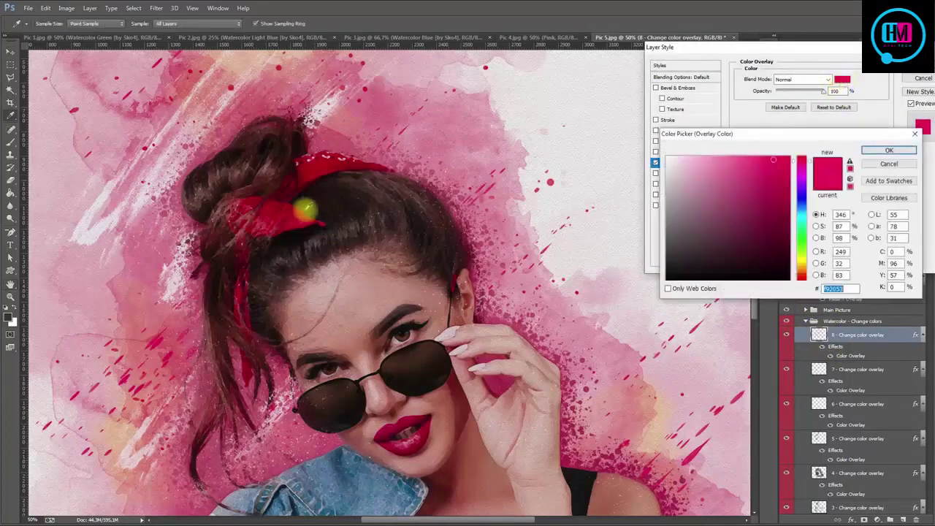
pyautogui.click(298, 219)
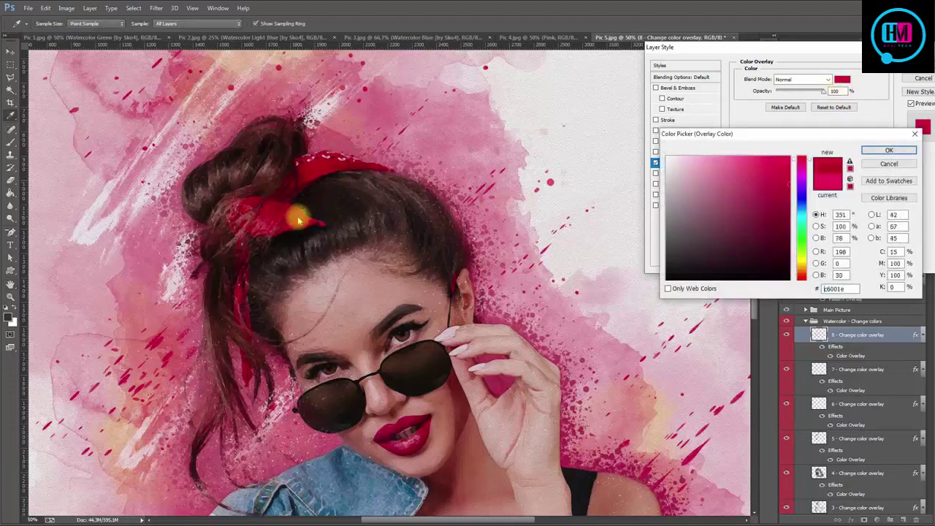
pyautogui.moveTo(783, 171)
pyautogui.mouseDown()
pyautogui.moveTo(810, 161)
pyautogui.moveTo(770, 165)
pyautogui.mouseUp()
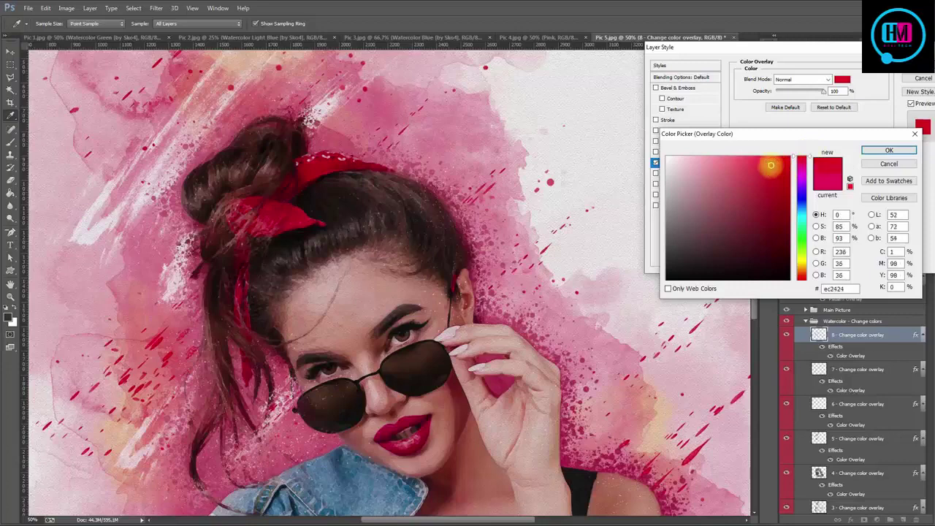
pyautogui.click(887, 150)
pyautogui.click(921, 78)
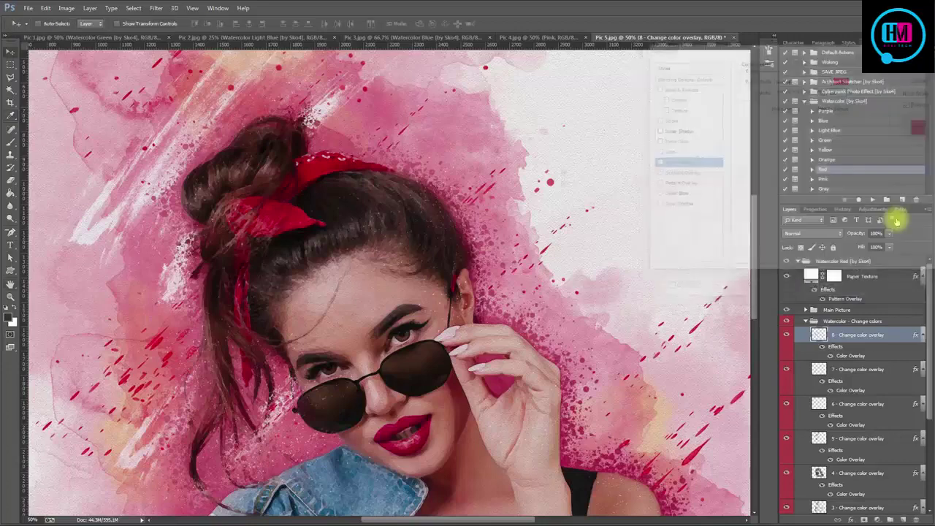
# - Toggle overlay layers 4, 2, 6, 7 and 1 off and on to compare their effect
pyautogui.scroll(-1, 814, 405)
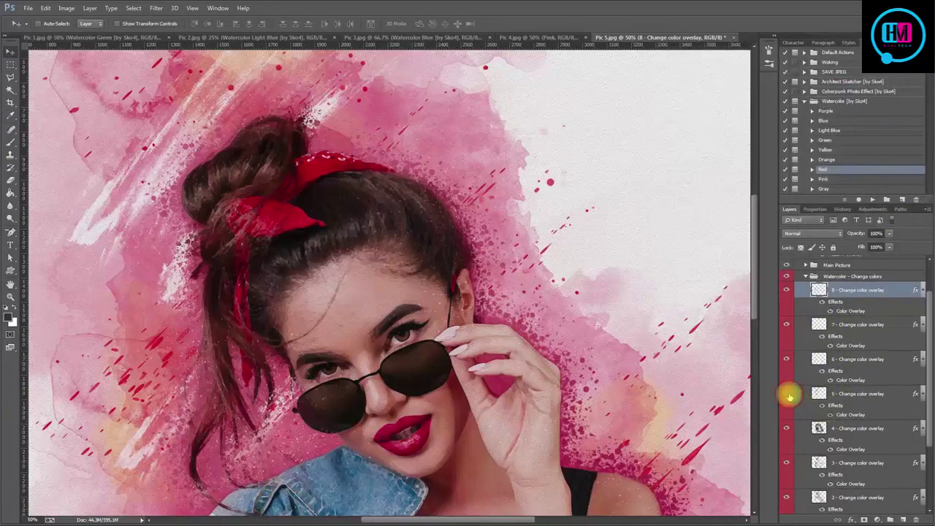
pyautogui.scroll(-1, 796, 398)
pyautogui.click(784, 394)
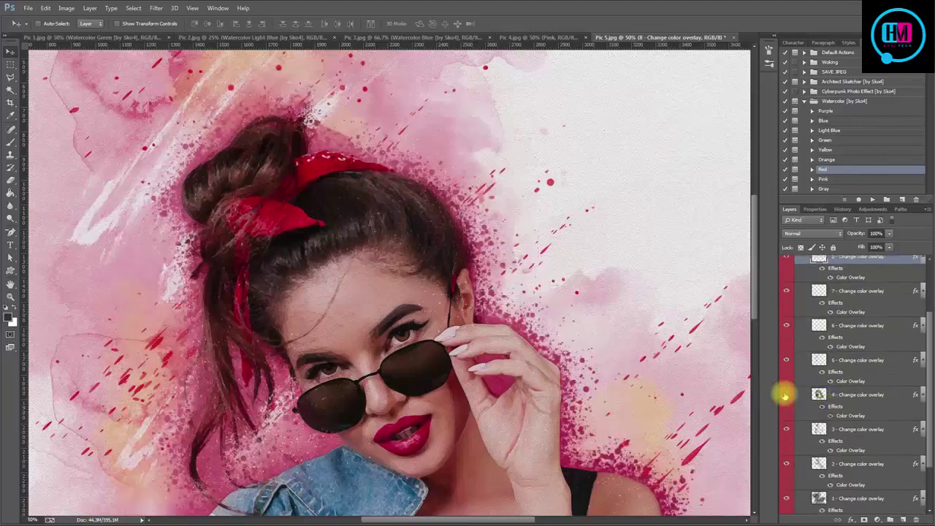
pyautogui.click(785, 394)
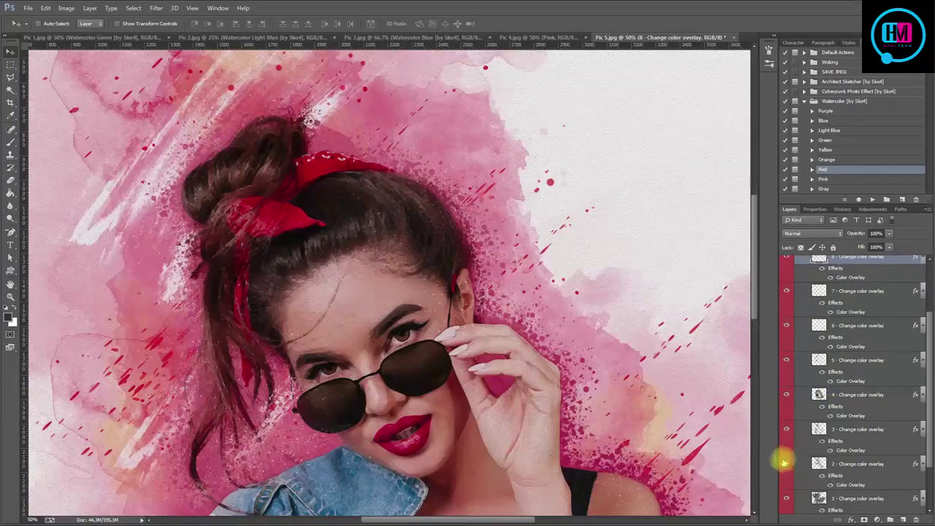
pyautogui.click(785, 463)
pyautogui.click(786, 463)
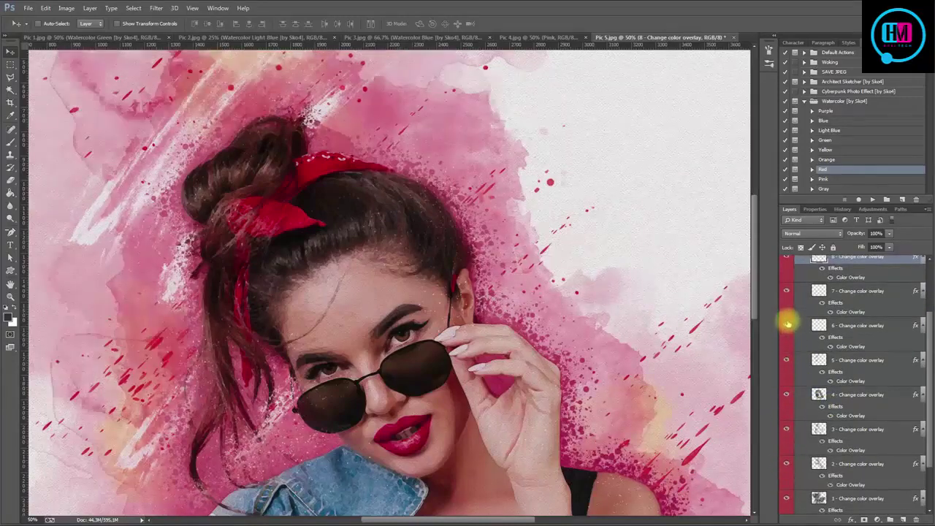
pyautogui.click(787, 324)
pyautogui.click(786, 291)
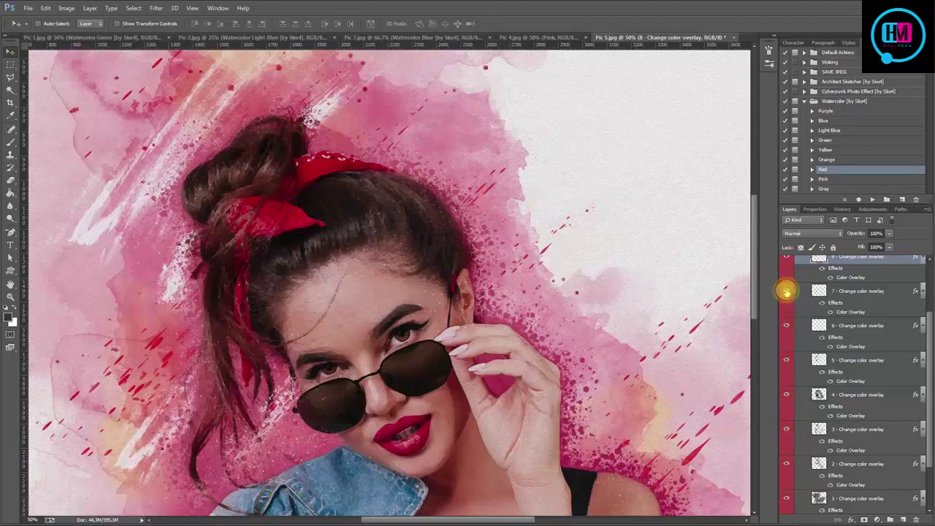
pyautogui.scroll(-3, 810, 416)
pyautogui.click(787, 436)
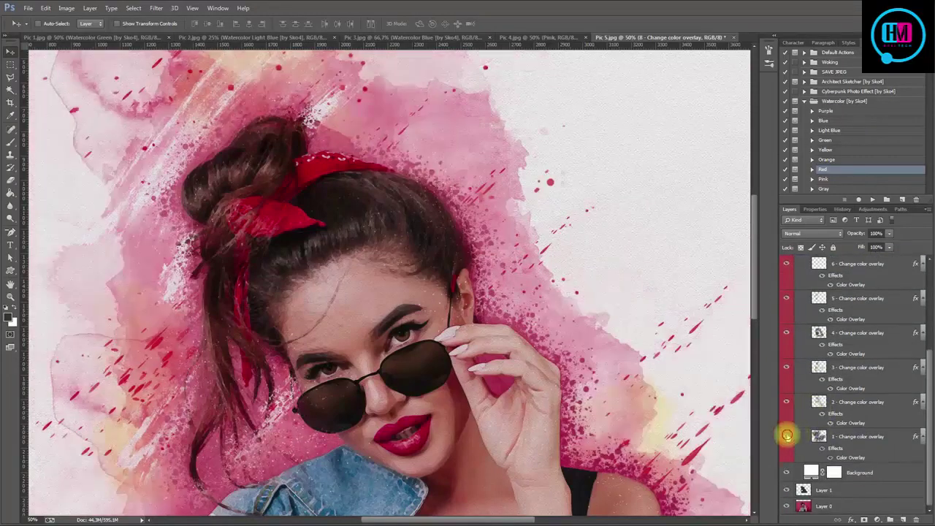
pyautogui.click(786, 435)
# - Hide and restore layers 7 and 3 to locate their watercolour patches
pyautogui.scroll(2, 787, 436)
pyautogui.scroll(2, 785, 434)
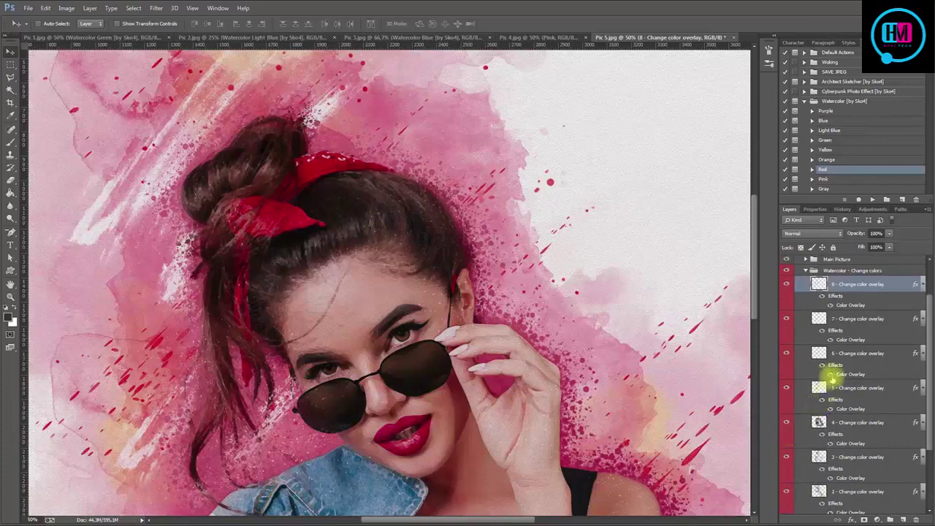
pyautogui.click(786, 319)
pyautogui.click(784, 355)
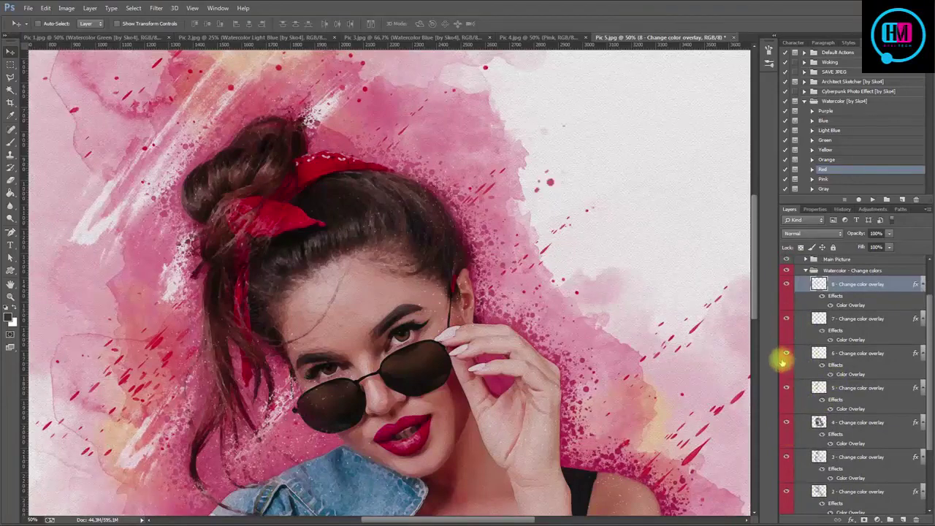
pyautogui.scroll(-2, 793, 409)
pyautogui.scroll(-1, 794, 414)
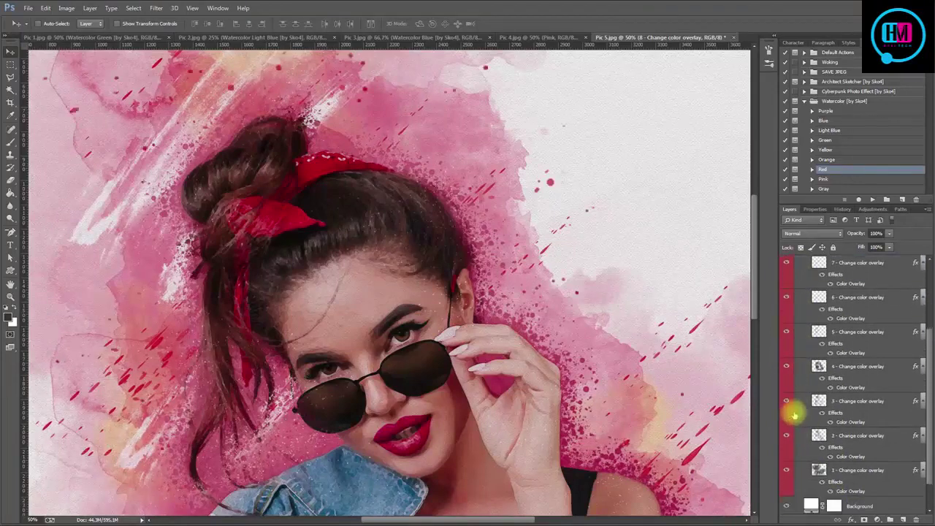
pyautogui.click(787, 401)
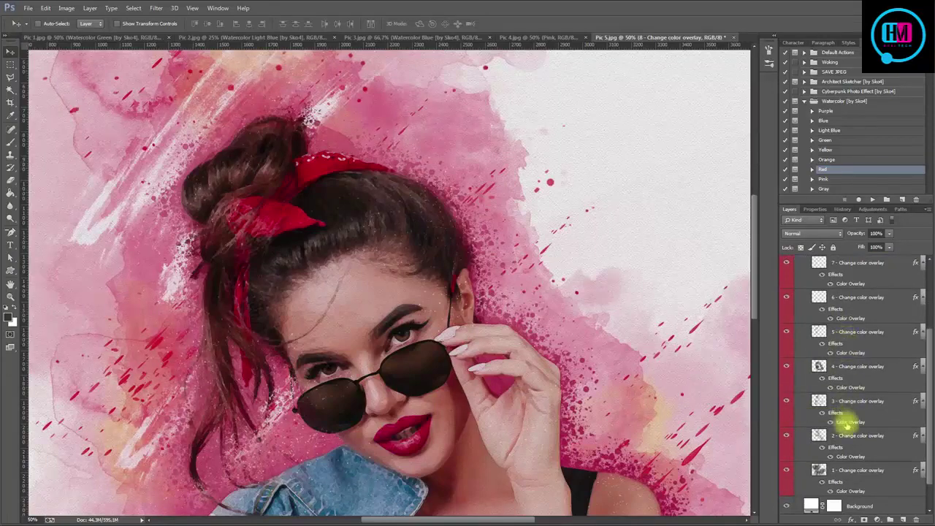
# - Set layer 3's Color Overlay to cyan 2bfdff
pyautogui.doubleClick(849, 423)
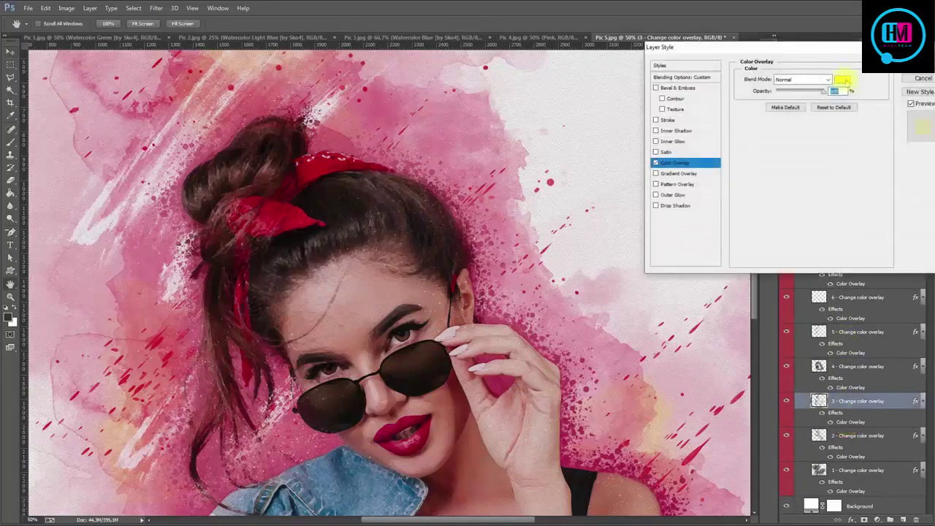
pyautogui.click(843, 80)
pyautogui.click(801, 173)
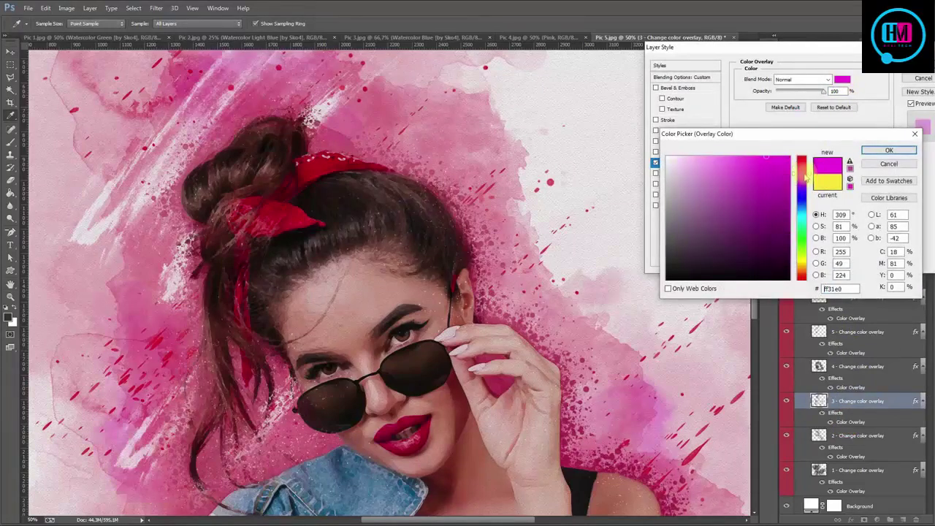
pyautogui.click(375, 484)
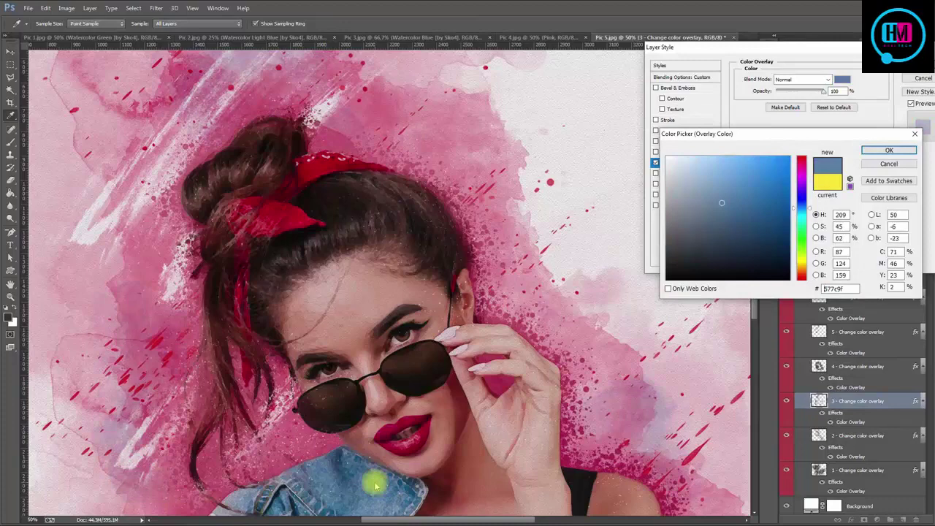
pyautogui.click(770, 152)
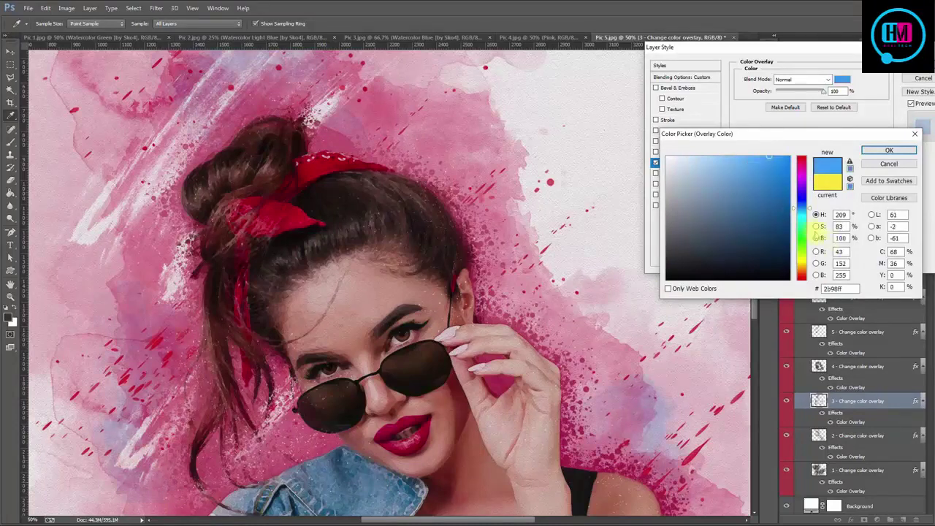
pyautogui.click(801, 217)
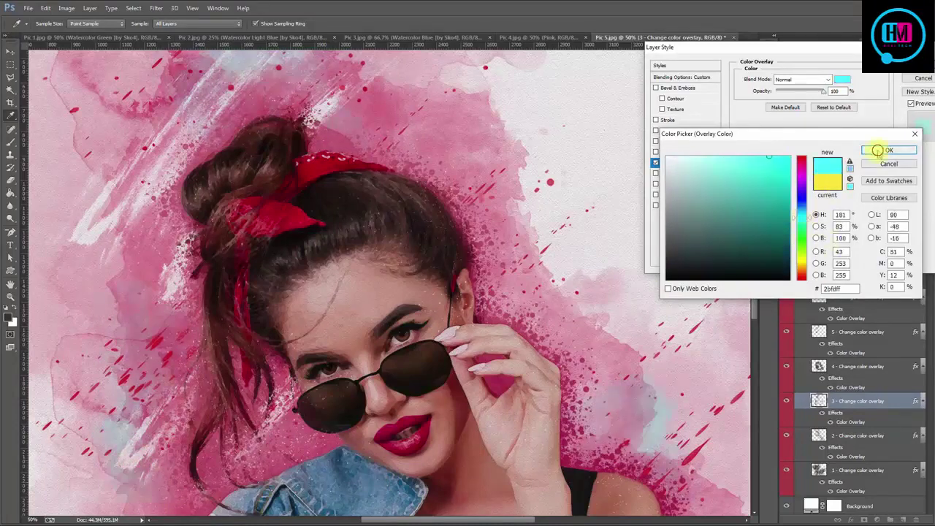
pyautogui.click(877, 151)
pyautogui.click(921, 63)
# - Collapse the Watercolor Red group in the Layers panel
pyautogui.moveTo(755, 260); pyautogui.dragTo(761, 199)
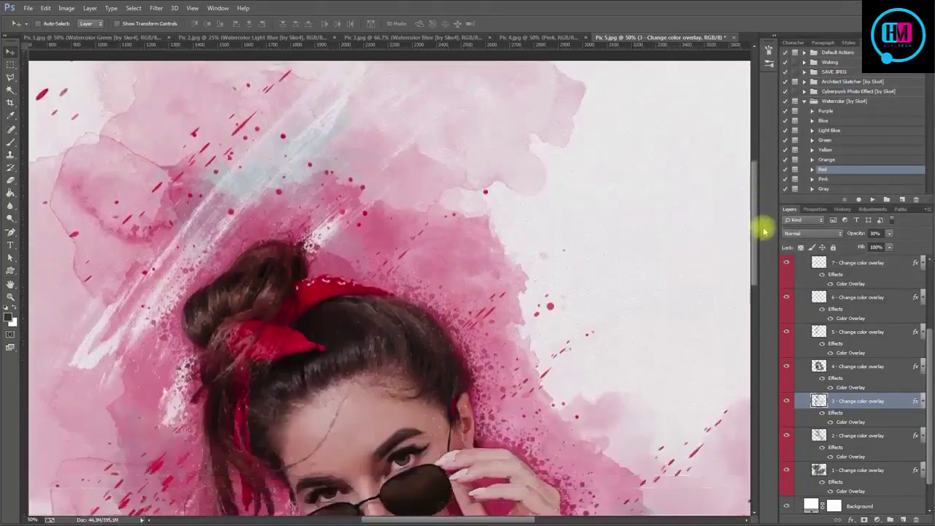
pyautogui.moveTo(762, 199); pyautogui.dragTo(765, 274)
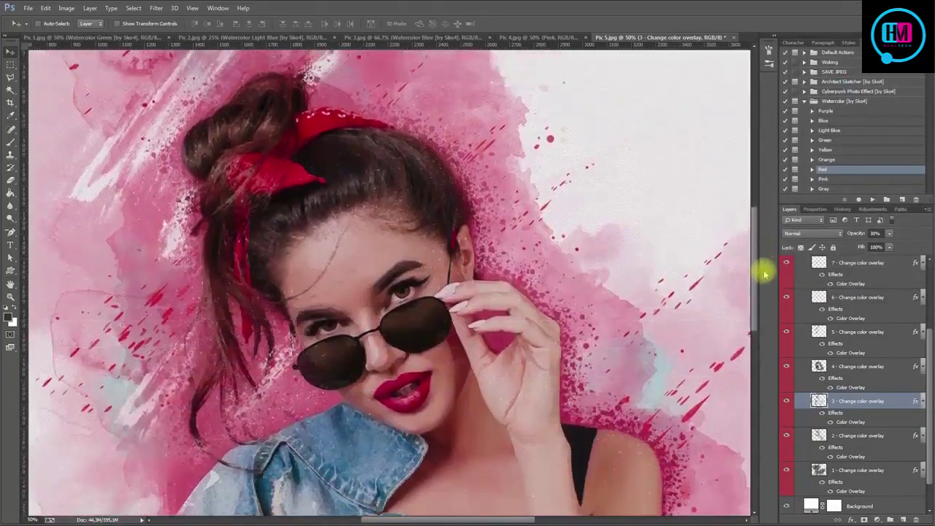
pyautogui.scroll(3, 857, 355)
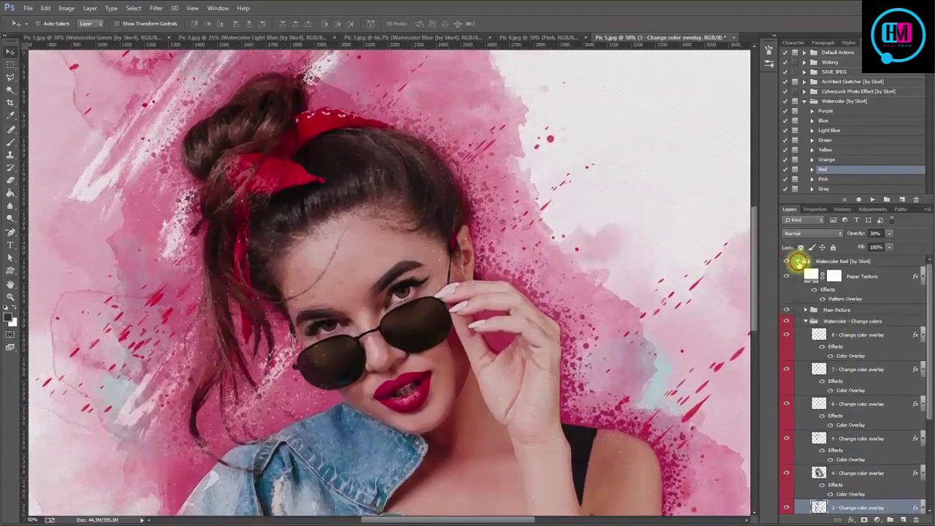
pyautogui.click(800, 261)
# - Open Pic 6.jpg and crop it tighter by pulling both bottom corners inward
pyautogui.hotkey('alt', 'Tab')
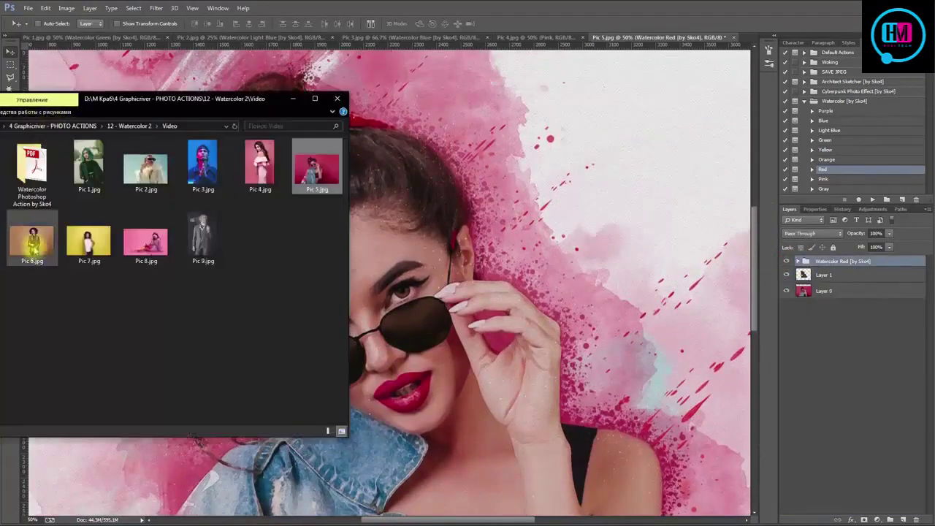
pyautogui.moveTo(32, 241); pyautogui.dragTo(748, 37)
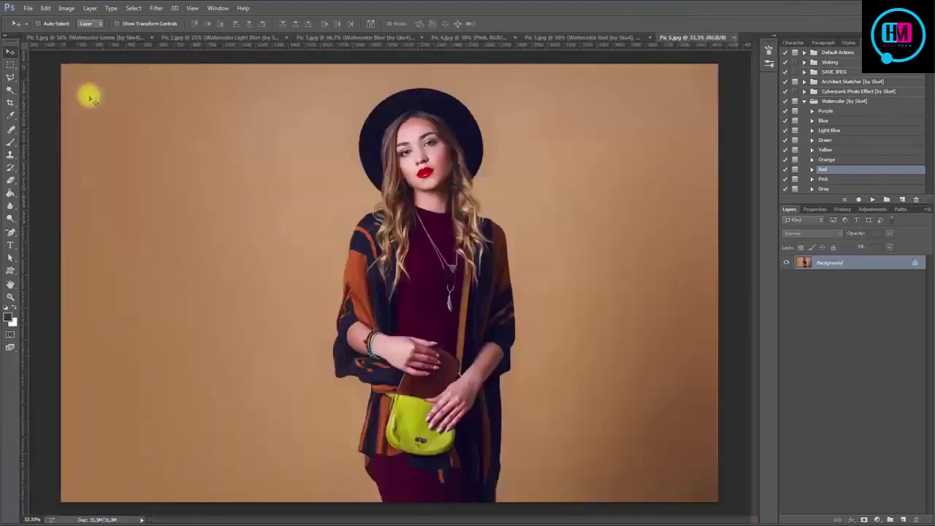
pyautogui.click(11, 104)
pyautogui.moveTo(61, 501); pyautogui.dragTo(120, 476)
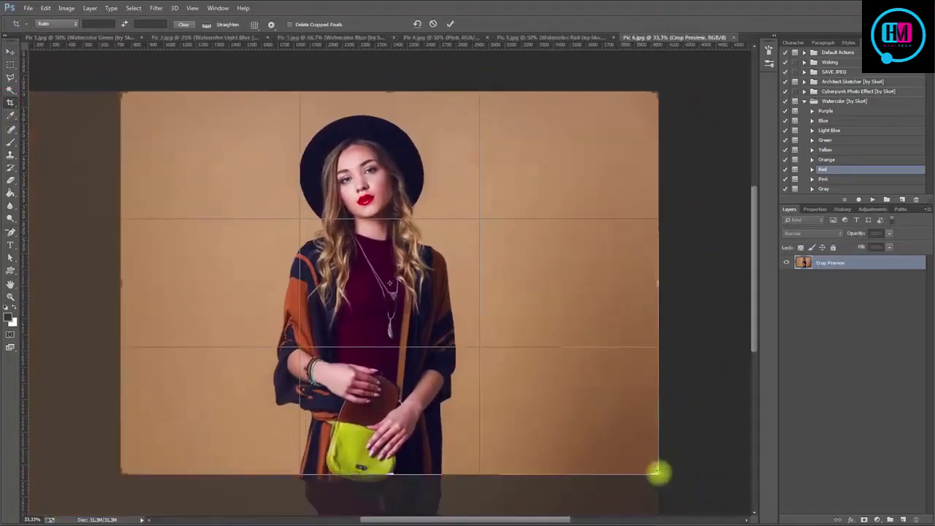
pyautogui.moveTo(656, 473); pyautogui.dragTo(628, 485)
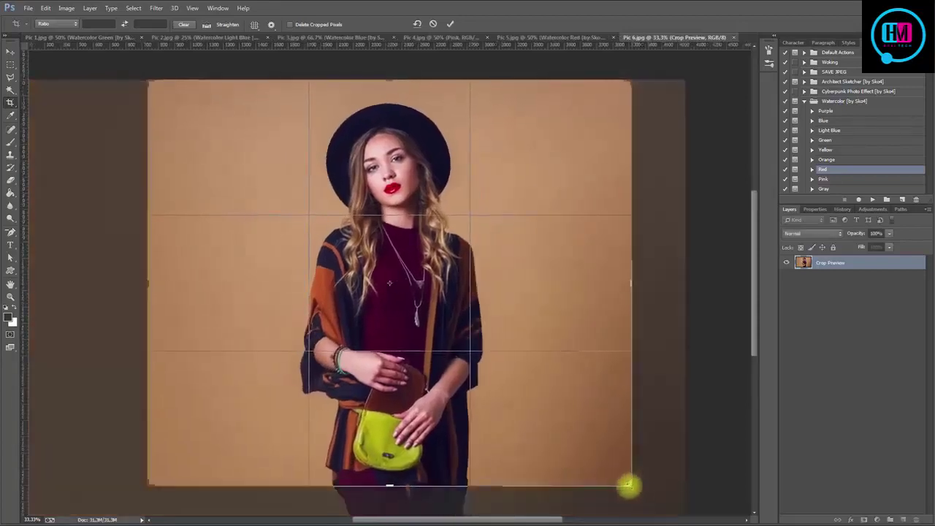
pyautogui.click(450, 23)
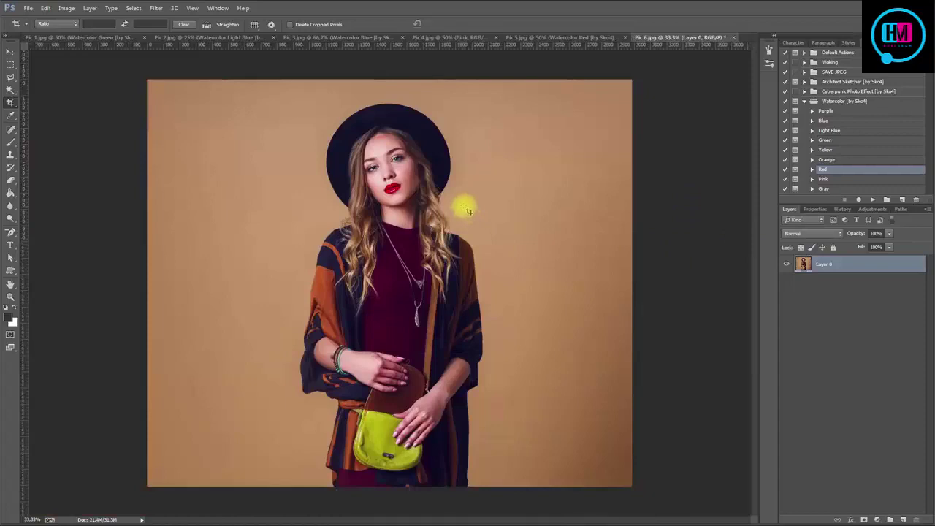
# - Shift the photo down to leave a transparent band, and resize the image to 2400 × 2014 px
pyautogui.click(10, 51)
pyautogui.moveTo(454, 189); pyautogui.dragTo(447, 243)
pyautogui.click(67, 8)
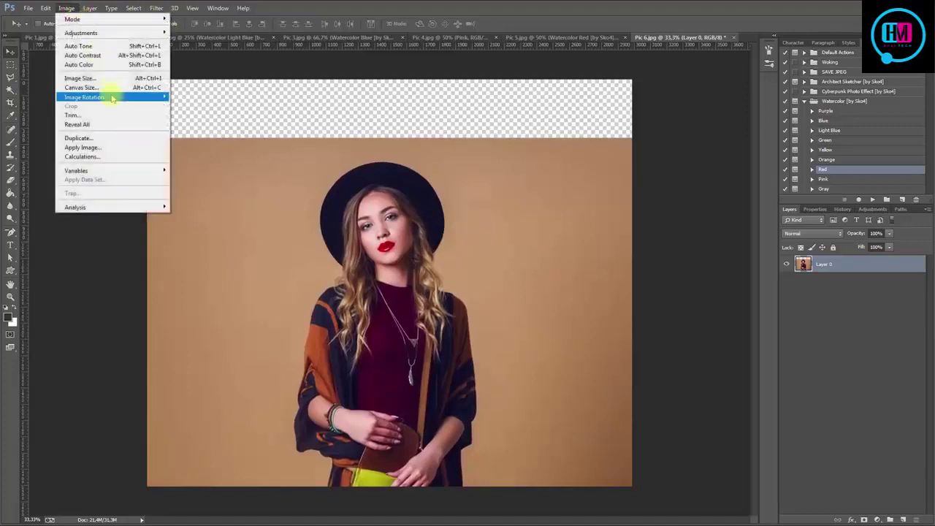
pyautogui.click(105, 78)
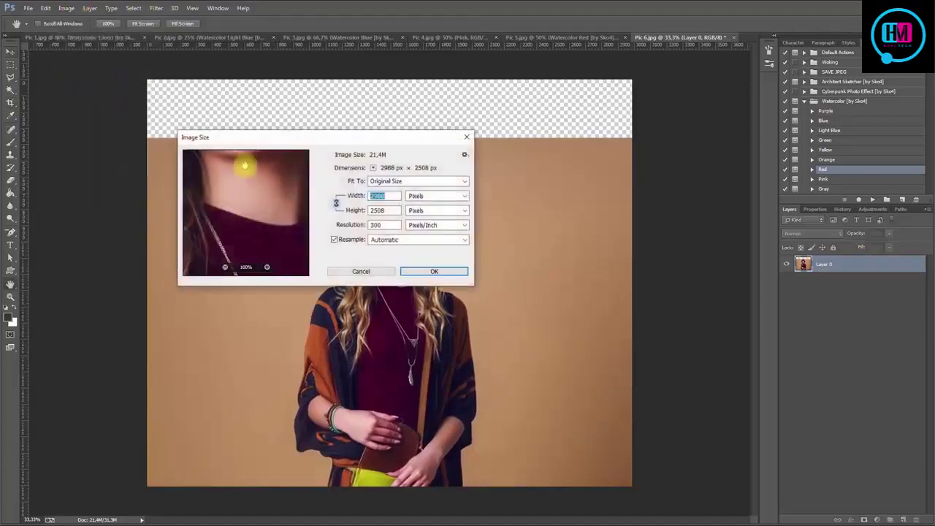
pyautogui.write('2')
pyautogui.click(374, 210)
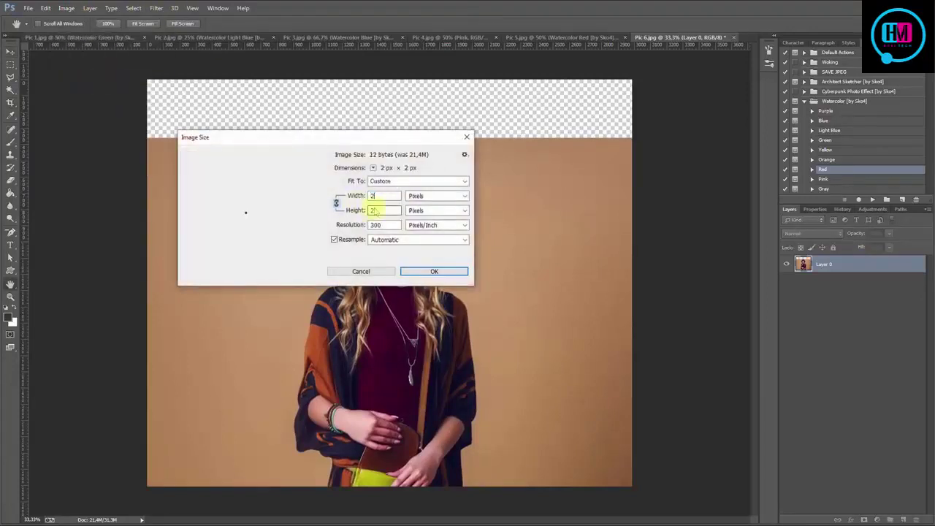
pyautogui.write('400')
pyautogui.click(431, 271)
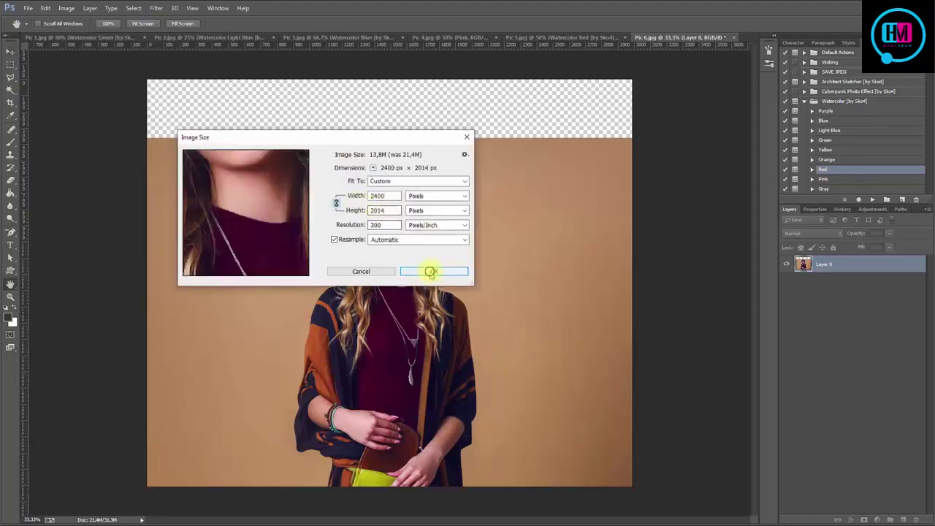
pyautogui.hotkey('ctrl', '+')
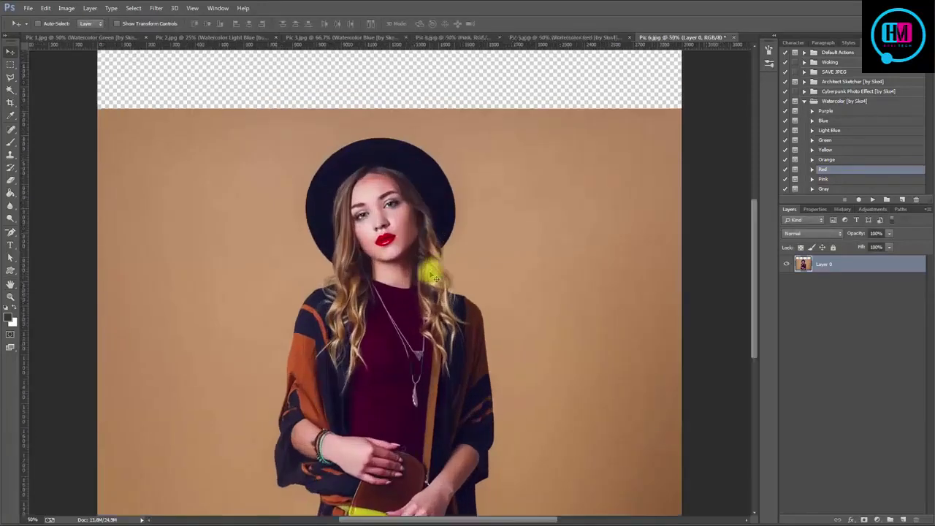
# - Add a new empty layer and select a 500 px soft round brush
pyautogui.click(903, 519)
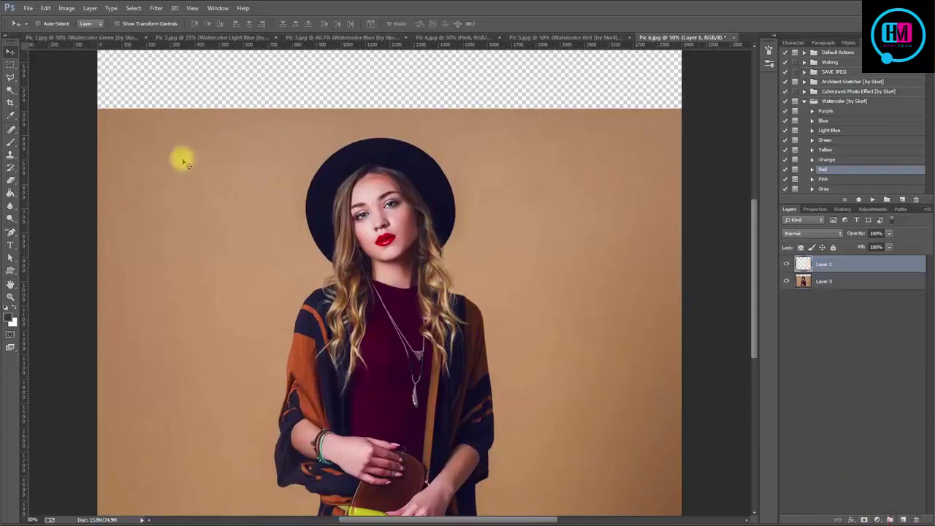
pyautogui.click(11, 136)
pyautogui.rightClick(372, 127)
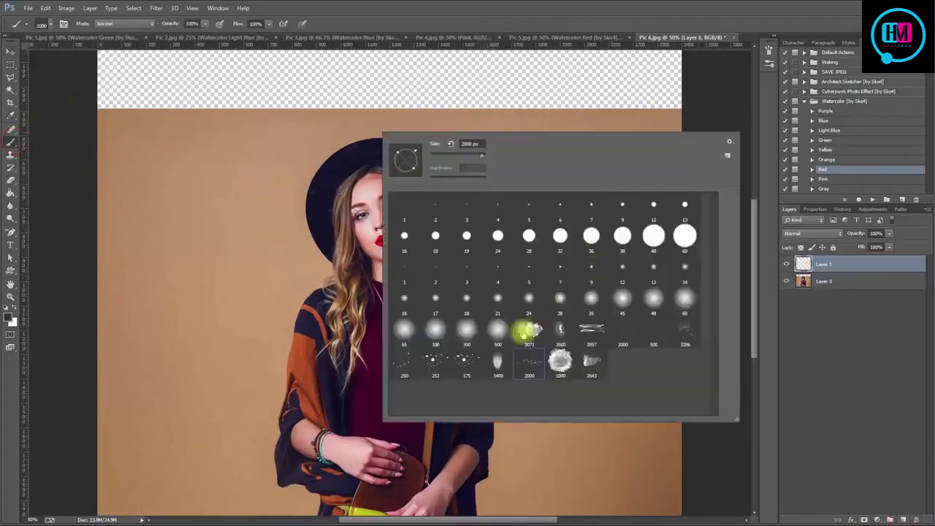
pyautogui.click(496, 332)
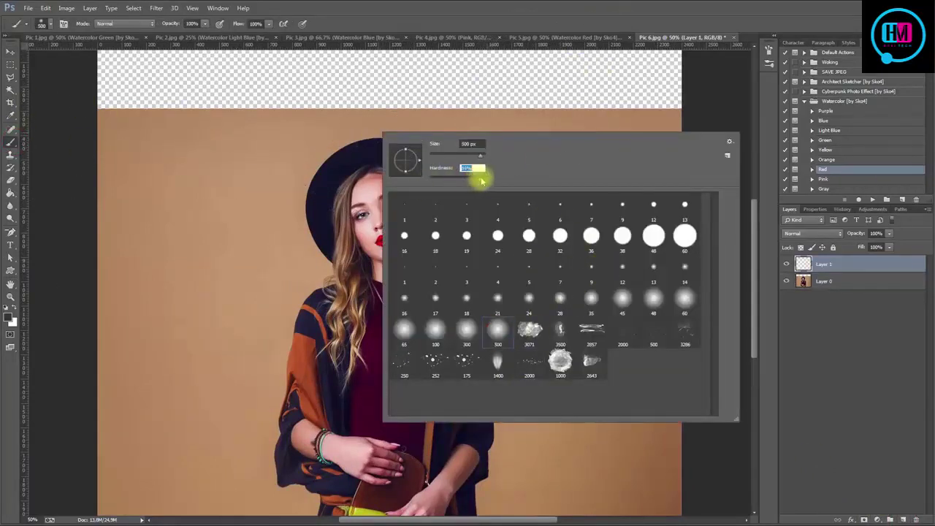
pyautogui.press('Return')
pyautogui.click(768, 49)
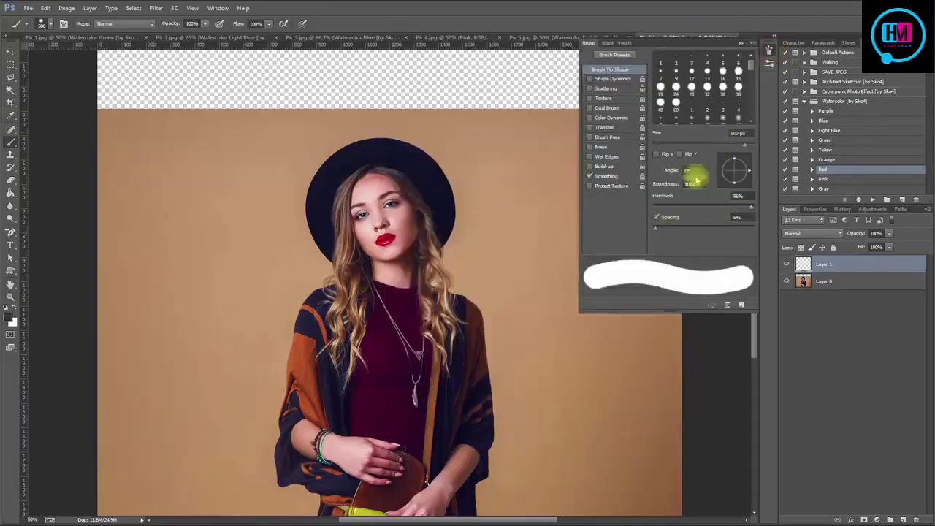
pyautogui.click(768, 50)
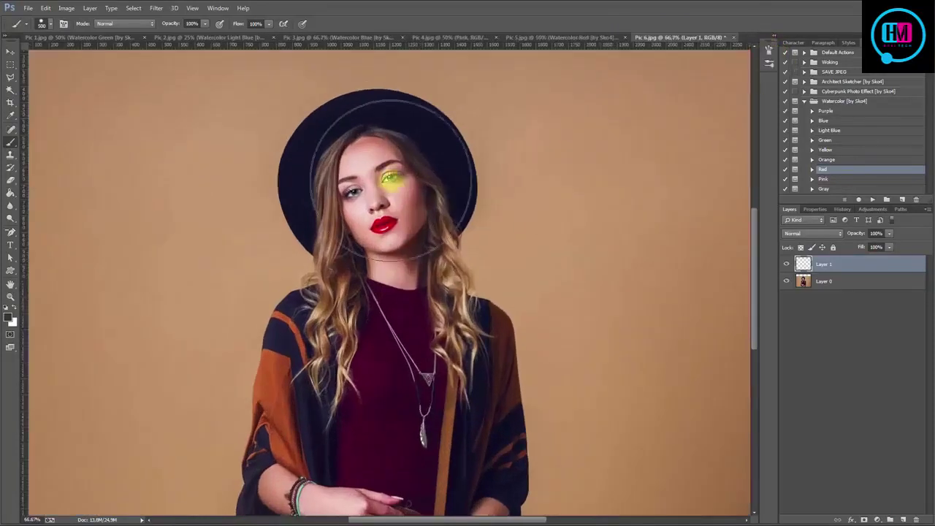
# - Paint dark grey over the woman's hat, head, hair and neck
pyautogui.click(375, 184)
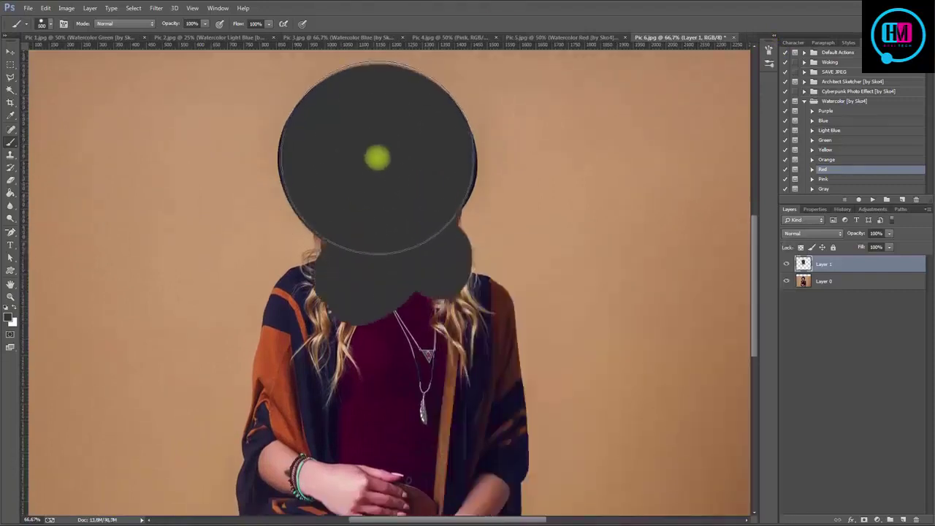
pyautogui.moveTo(334, 267)
pyautogui.mouseDown()
pyautogui.moveTo(322, 272)
pyautogui.moveTo(348, 287)
pyautogui.mouseUp()
pyautogui.press('v')
pyautogui.scroll(2, 411, 287)
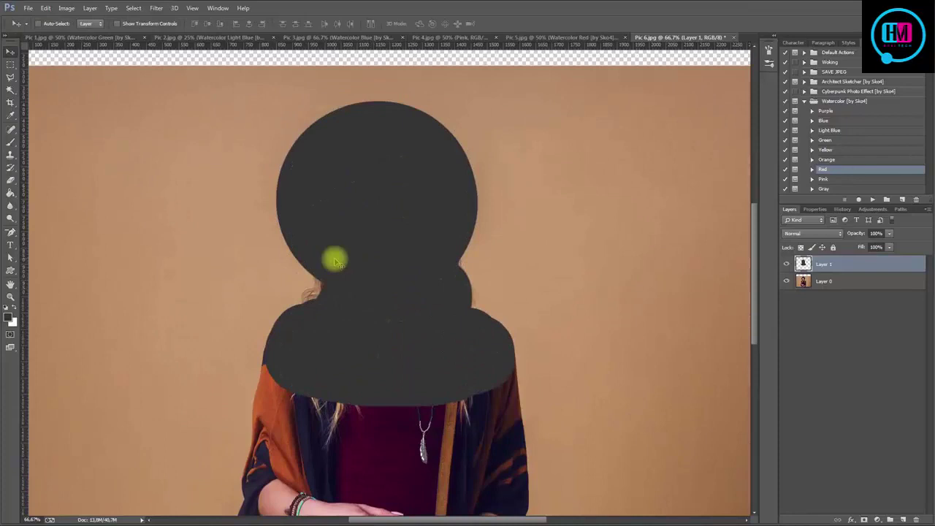
pyautogui.hotkey('ctrl', '-')
pyautogui.hotkey('ctrl', '-')
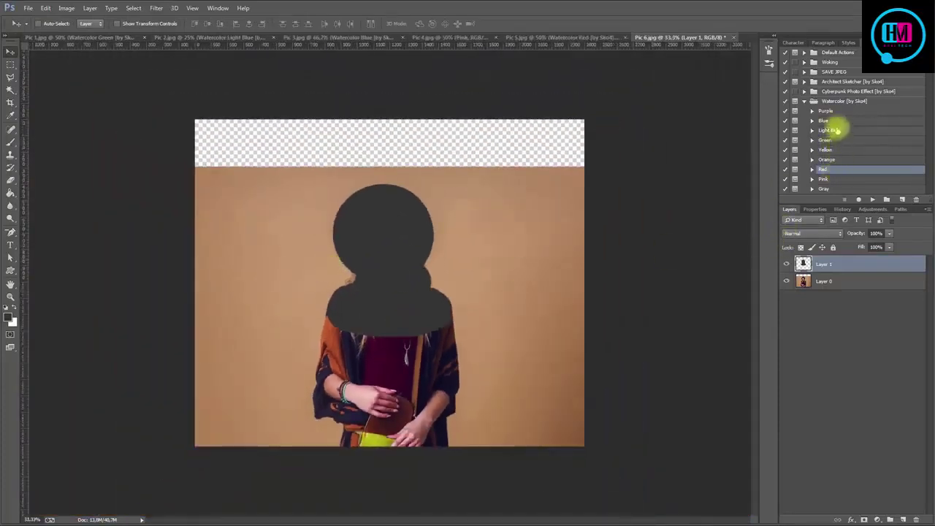
# - Run the Watercolor Orange action on Pic 6 and inspect the finished portrait up close
pyautogui.click(827, 159)
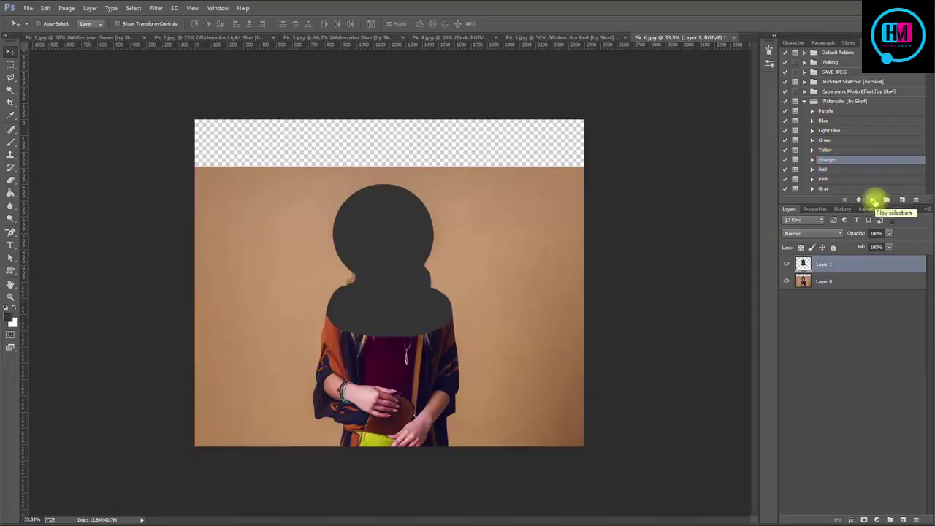
pyautogui.click(873, 199)
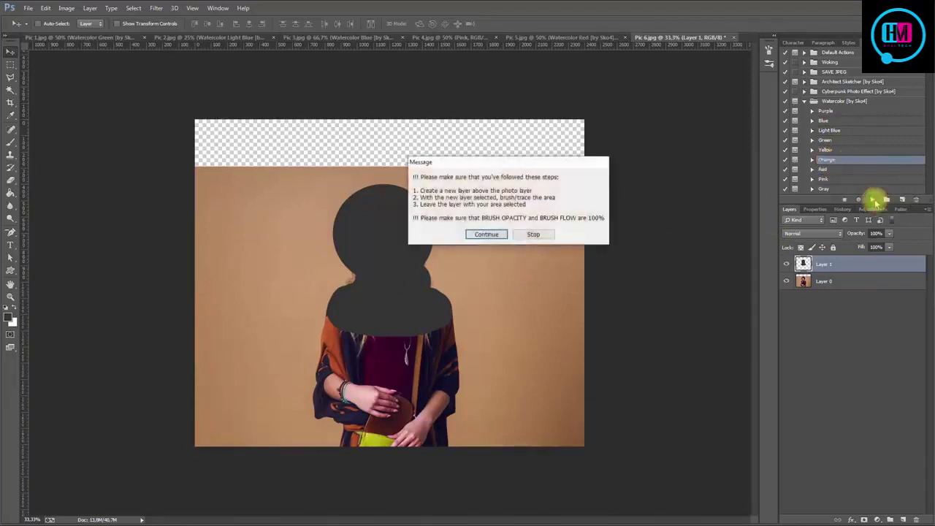
pyautogui.click(486, 233)
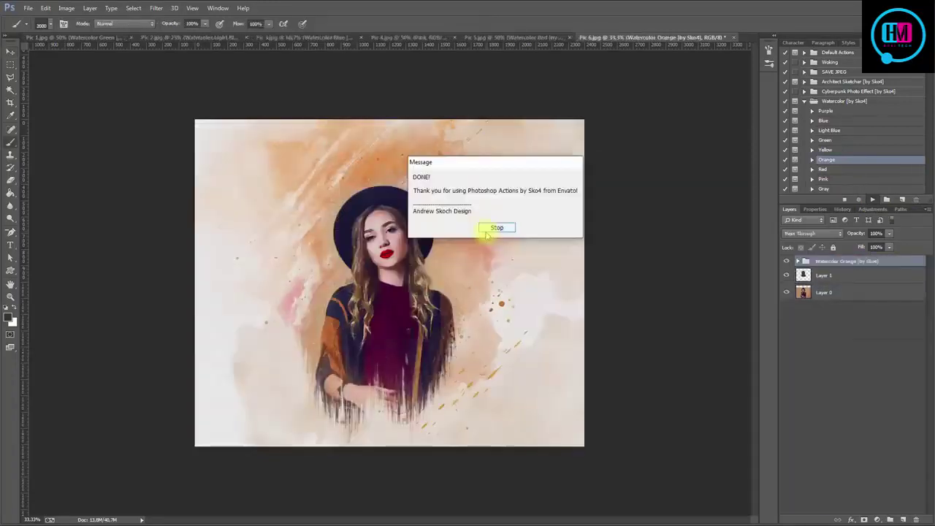
pyautogui.click(496, 227)
pyautogui.hotkey('ctrl', '+')
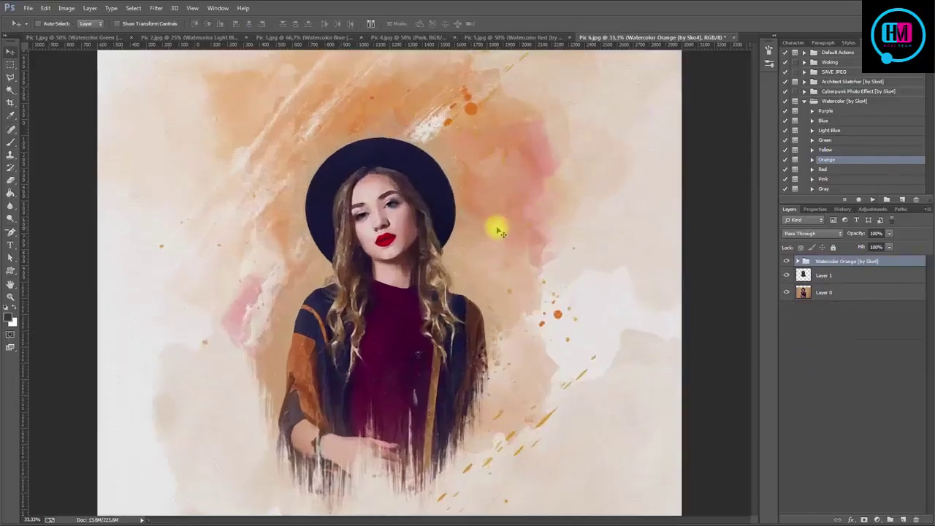
pyautogui.hotkey('ctrl', '+')
pyautogui.hotkey('ctrl', '+')
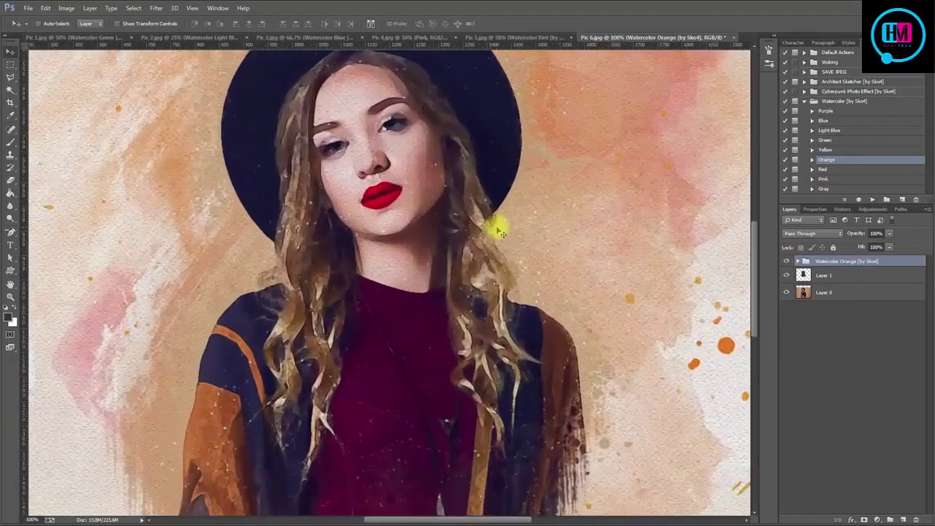
pyautogui.hotkey('ctrl', '-')
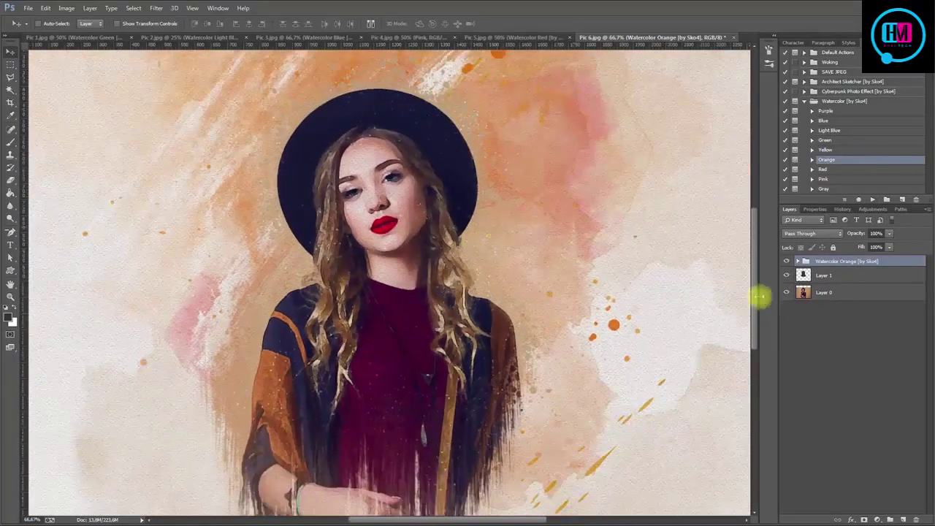
pyautogui.moveTo(755, 276)
pyautogui.mouseDown()
pyautogui.moveTo(759, 325)
pyautogui.moveTo(768, 259)
pyautogui.mouseUp()
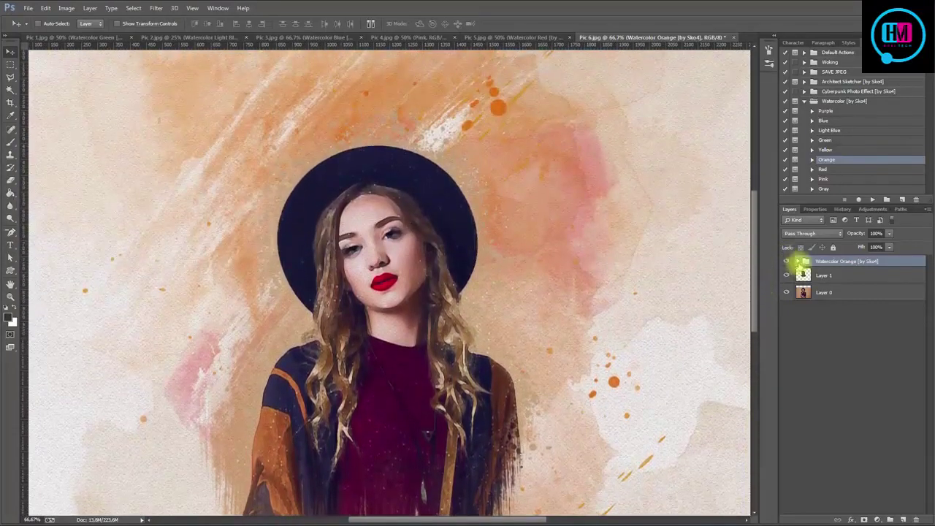
# - Set layer 8's Color Overlay to a bright red starting from e11a37
pyautogui.click(798, 261)
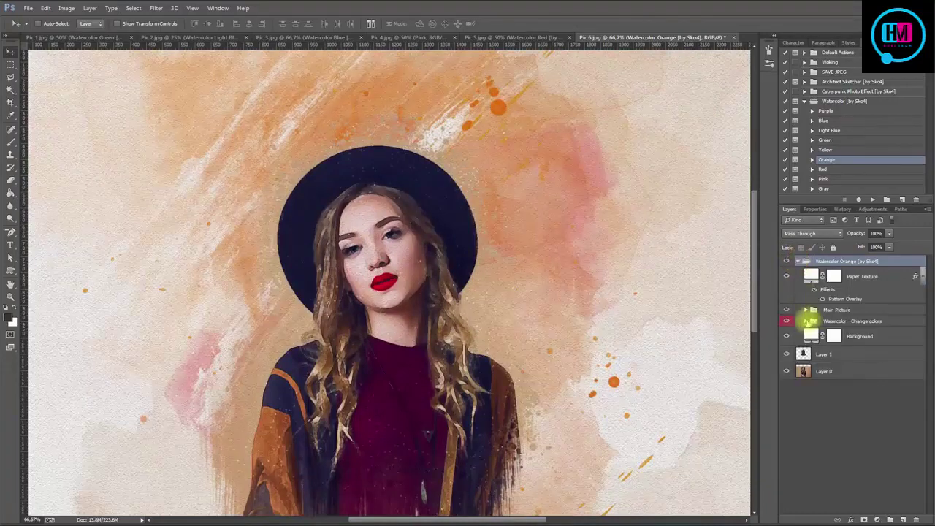
pyautogui.click(807, 321)
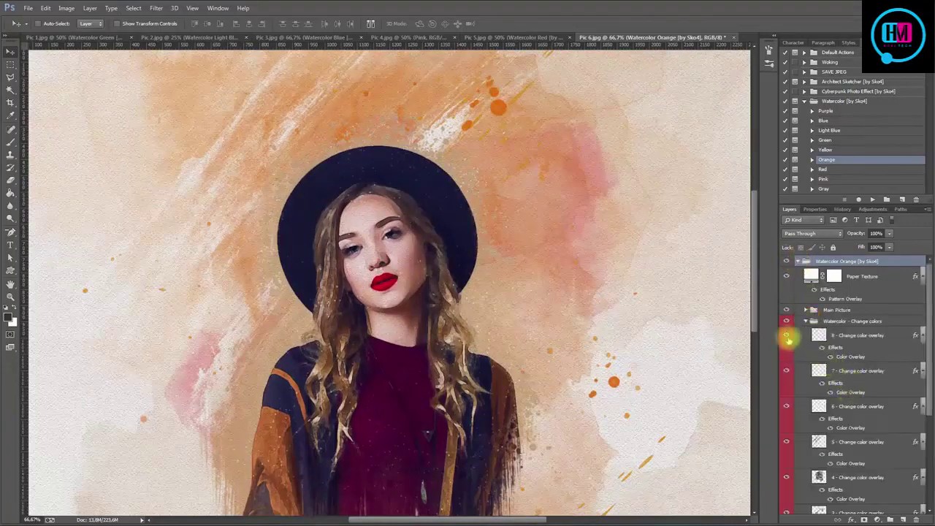
pyautogui.doubleClick(840, 357)
pyautogui.click(842, 79)
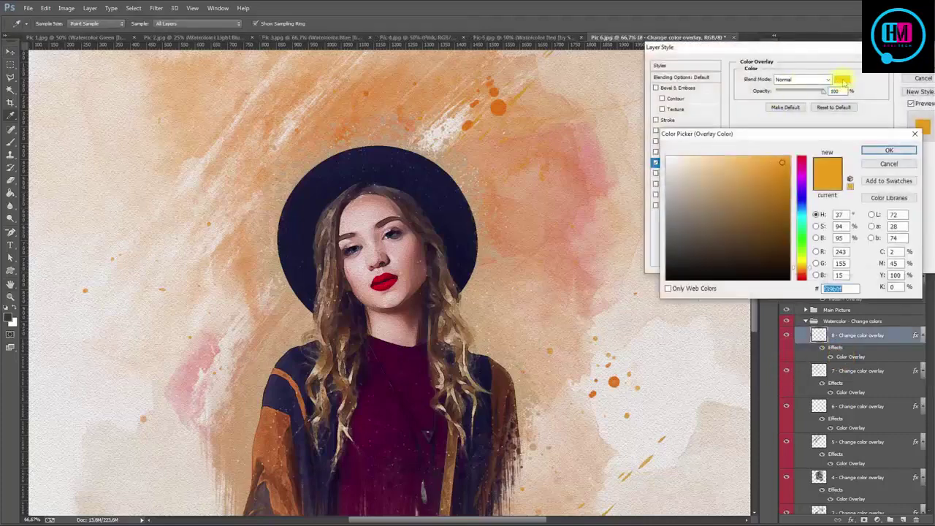
pyautogui.write('e11a37')
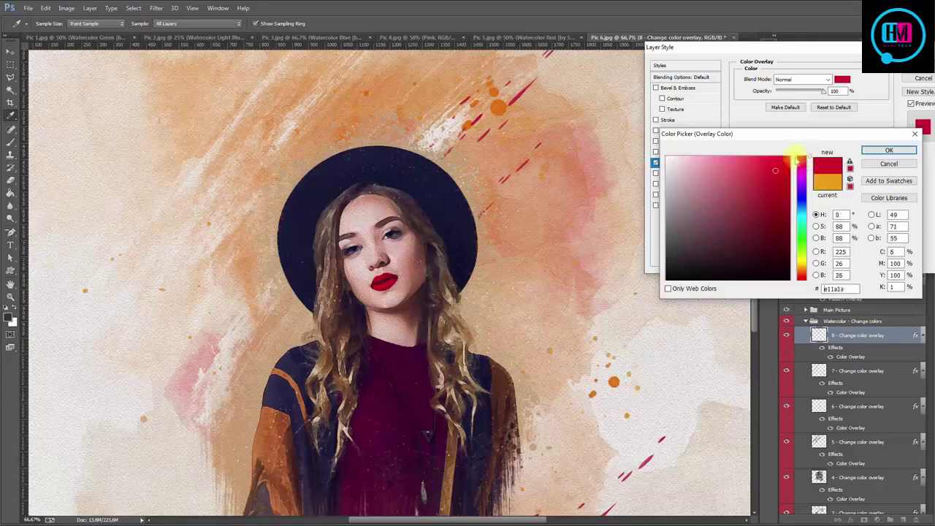
pyautogui.click(761, 165)
pyautogui.click(889, 151)
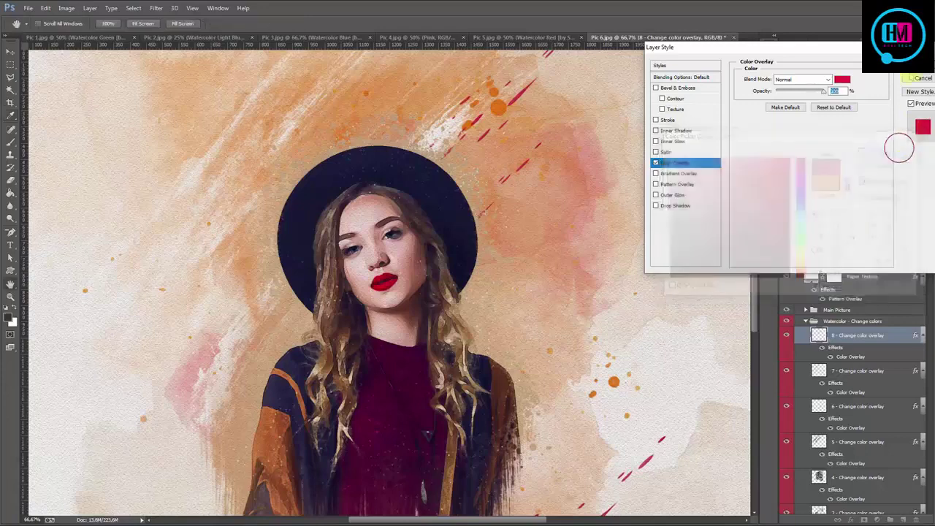
pyautogui.click(921, 64)
# - Review overlay layers 7 to 4, setting layer 4's opacity to 30%
pyautogui.click(847, 371)
pyautogui.click(787, 370)
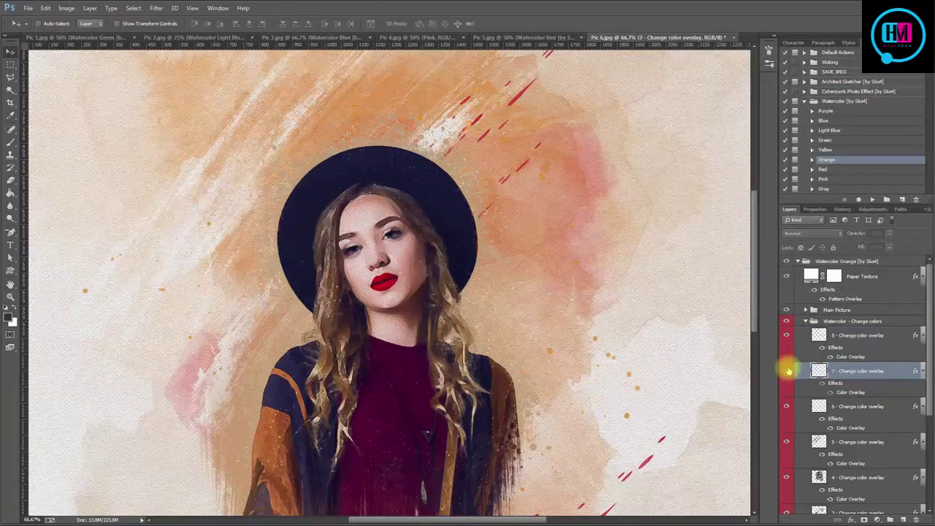
pyautogui.click(787, 370)
pyautogui.click(789, 406)
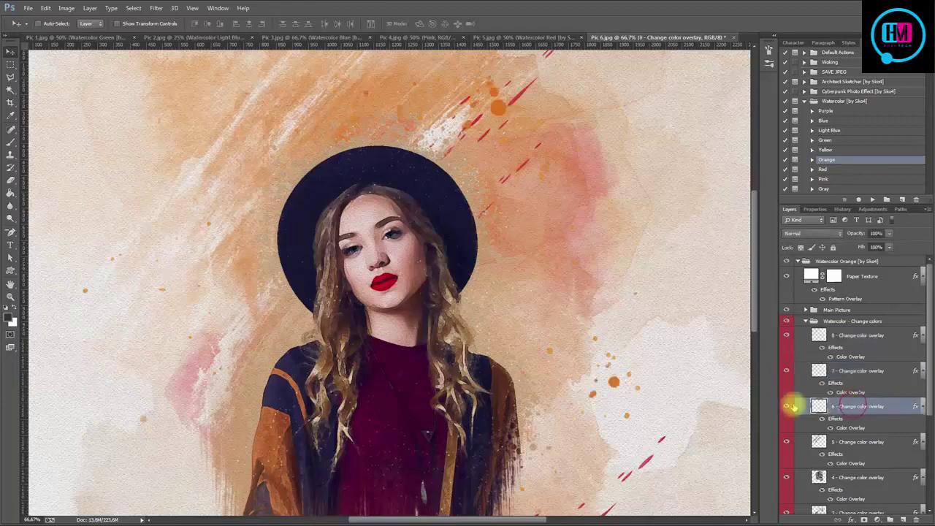
pyautogui.click(839, 441)
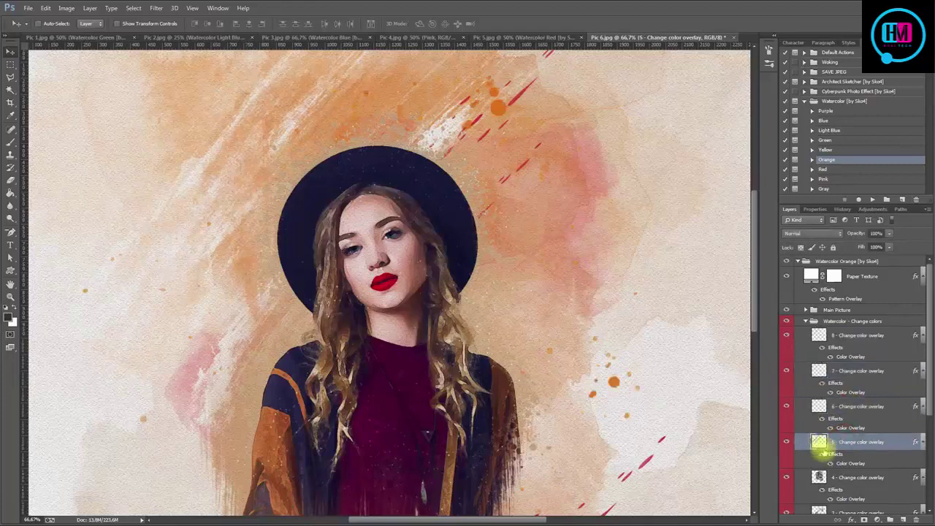
pyautogui.scroll(-2, 840, 442)
pyautogui.scroll(-1, 843, 431)
pyautogui.click(849, 416)
pyautogui.press('3')
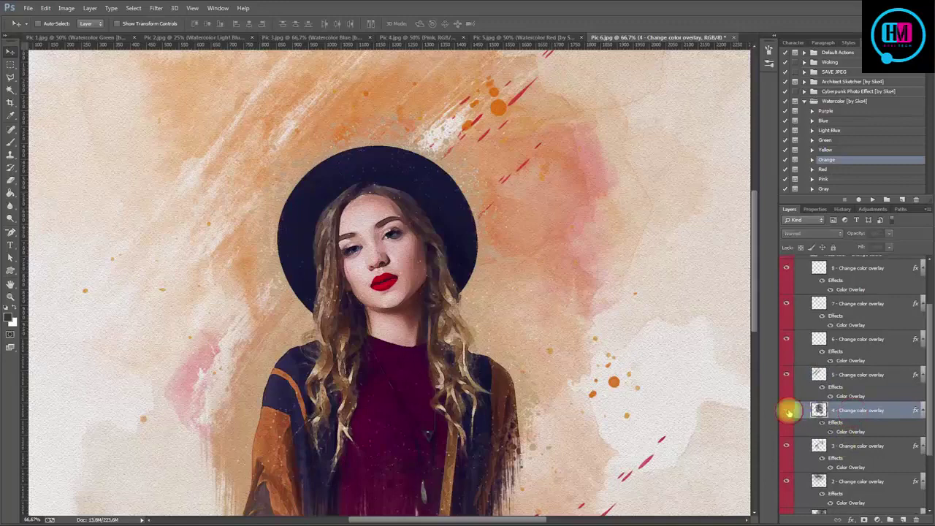
pyautogui.click(785, 410)
pyautogui.click(785, 410)
pyautogui.scroll(-2, 849, 416)
# - Toggle overlay layers 3 and 2 off and on to compare their tints
pyautogui.click(851, 405)
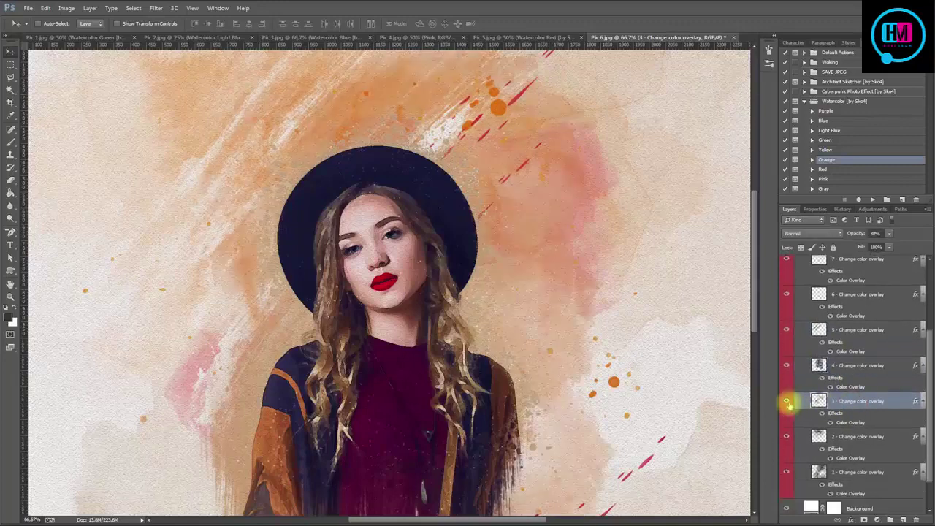
pyautogui.click(787, 401)
pyautogui.click(787, 401)
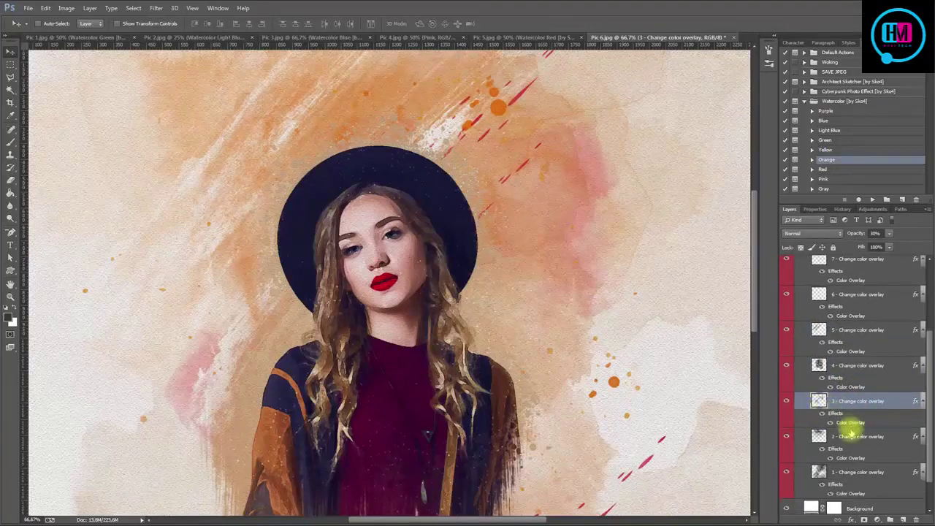
pyautogui.click(851, 435)
pyautogui.click(787, 436)
pyautogui.click(787, 436)
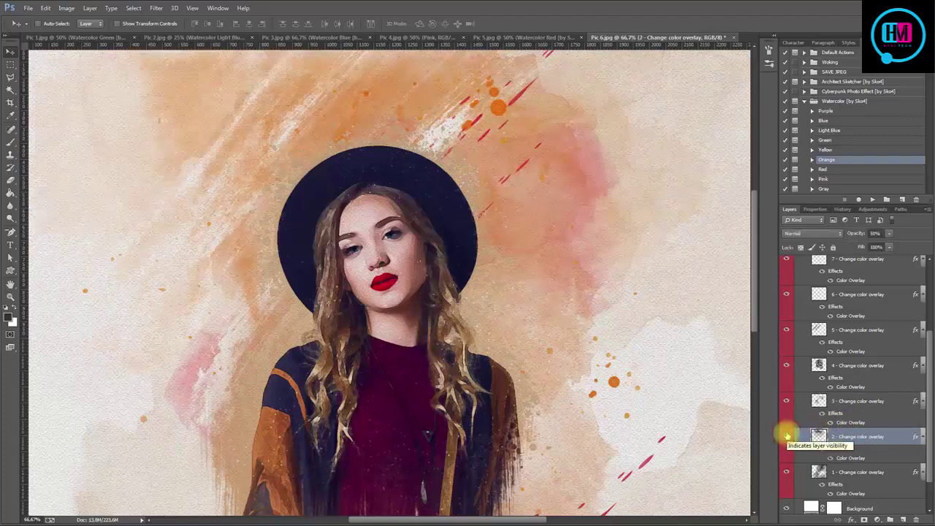
pyautogui.click(785, 401)
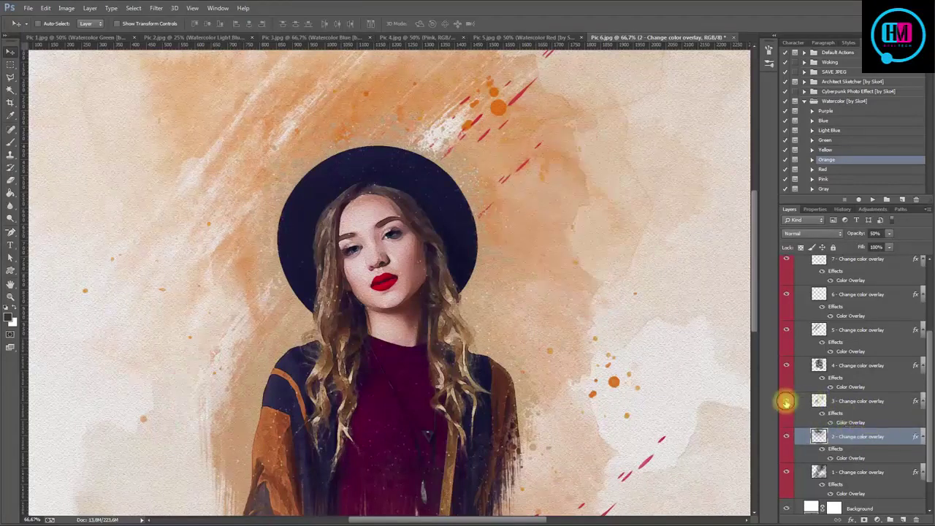
pyautogui.click(785, 401)
# - Set layer 3's Color Overlay to yellow ffe63b
pyautogui.doubleClick(847, 422)
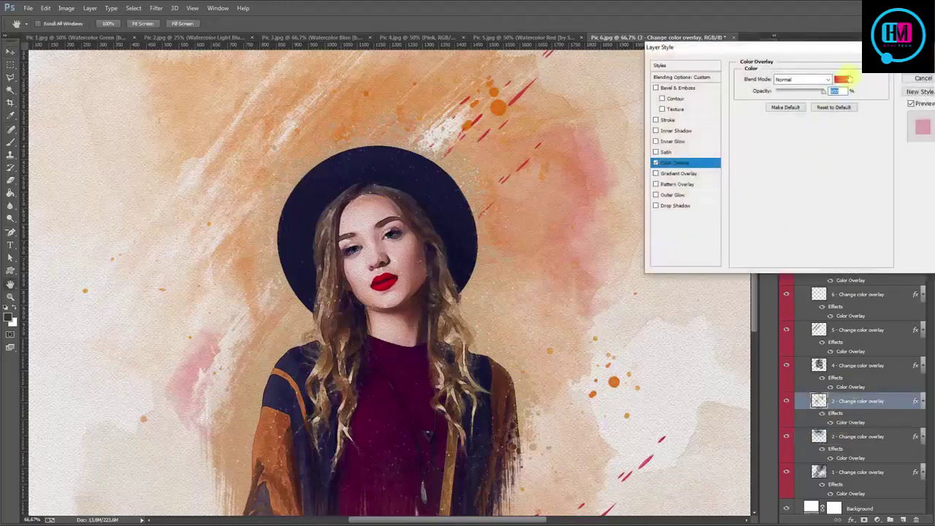
pyautogui.click(844, 79)
pyautogui.click(808, 263)
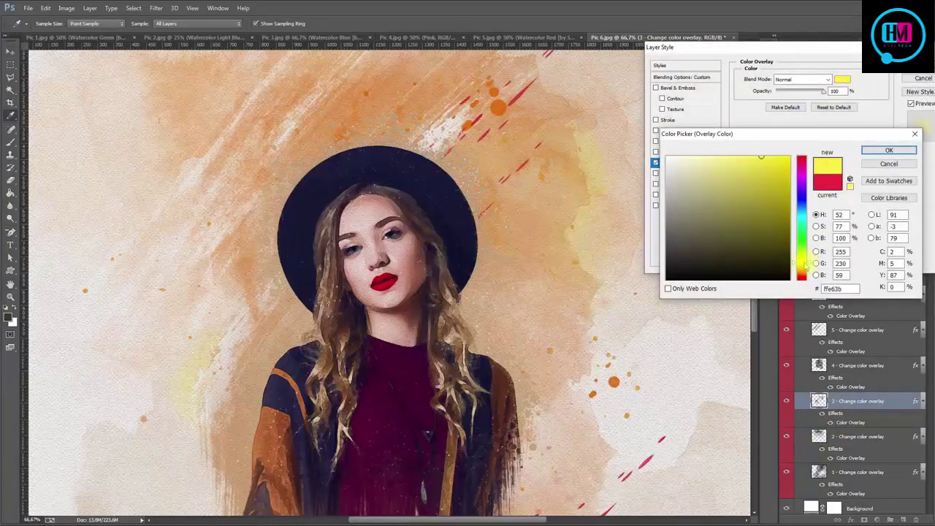
pyautogui.click(887, 150)
pyautogui.press('Return')
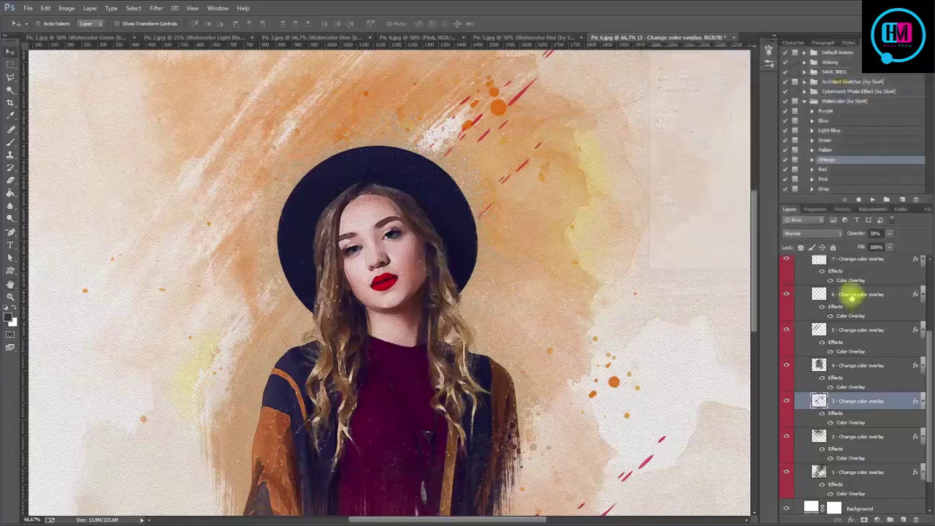
pyautogui.scroll(3, 846, 299)
# - Collapse the Watercolor Orange group and open Pic 7.jpg
pyautogui.click(803, 260)
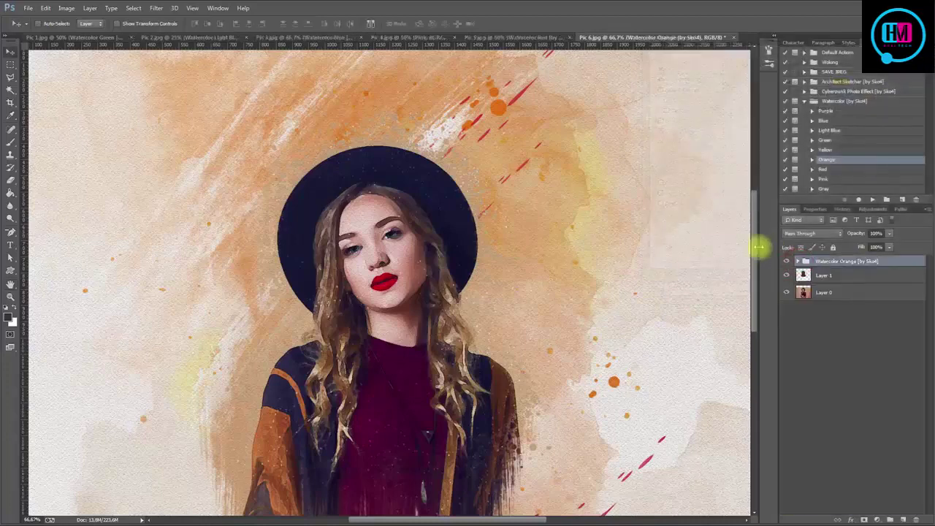
pyautogui.moveTo(755, 263)
pyautogui.mouseDown()
pyautogui.moveTo(759, 305)
pyautogui.moveTo(763, 274)
pyautogui.mouseUp()
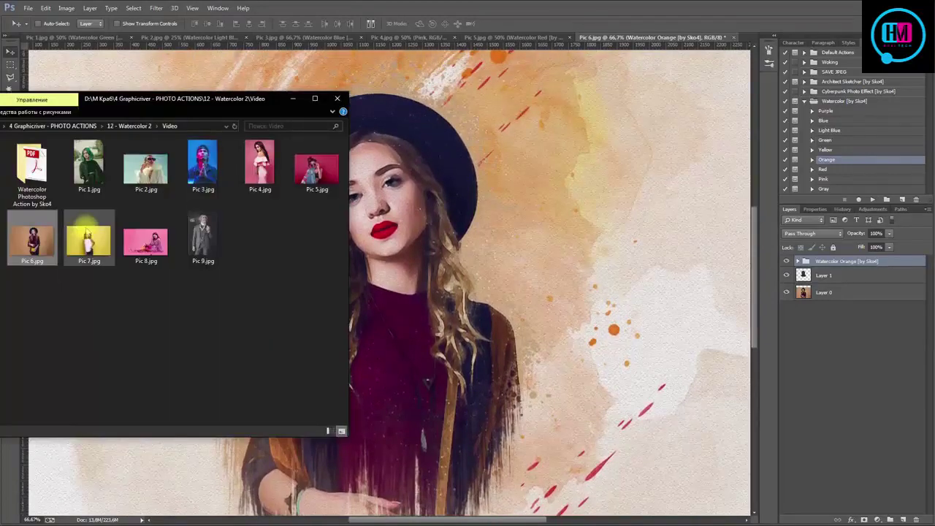
pyautogui.moveTo(88, 241); pyautogui.dragTo(748, 38)
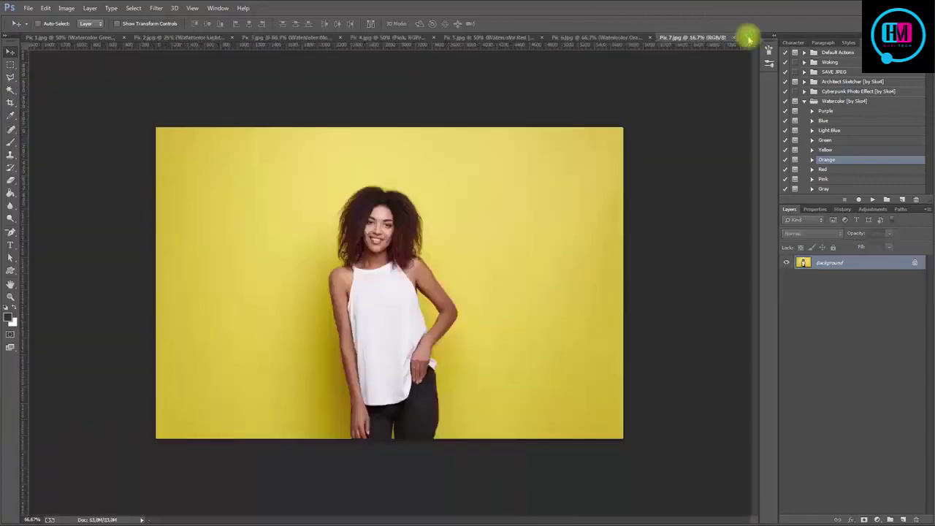
# - Crop Pic 7 narrower on left, right and bottom, shifting the photo down for space above
pyautogui.click(10, 102)
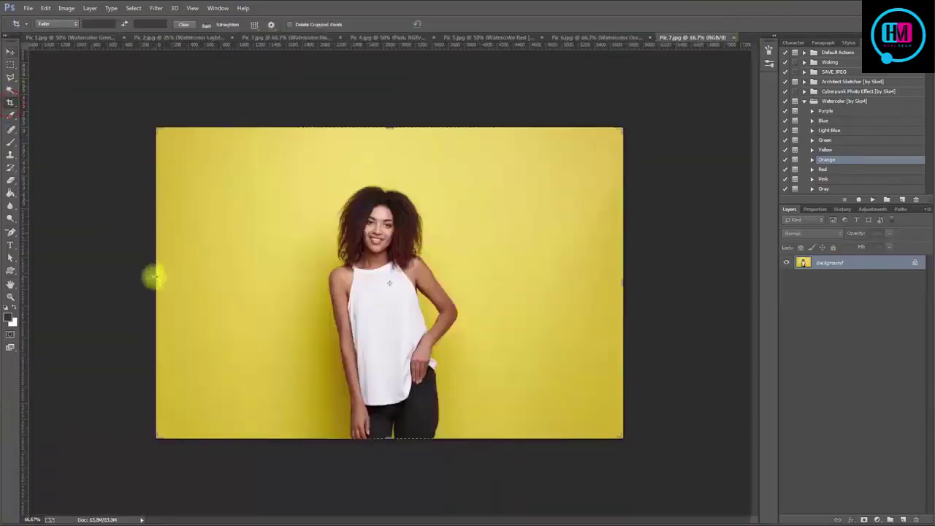
pyautogui.moveTo(155, 278); pyautogui.dragTo(209, 268)
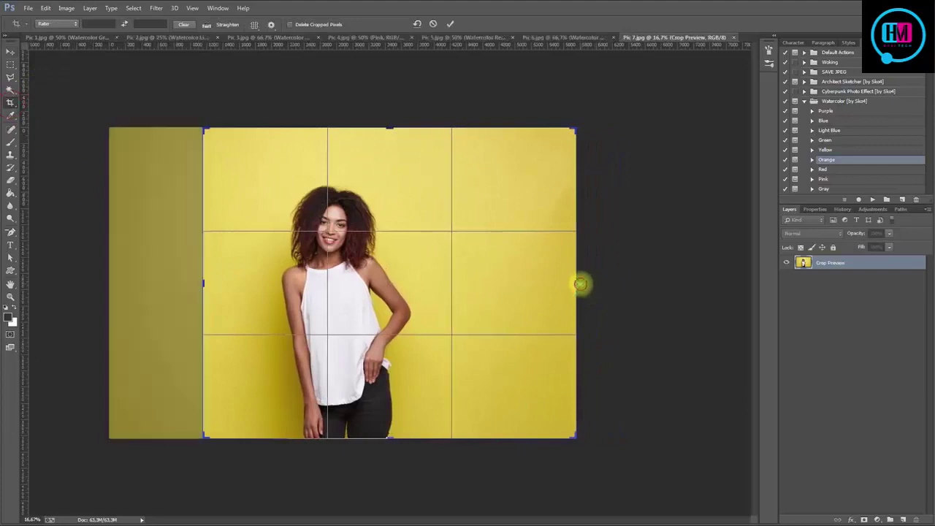
pyautogui.moveTo(580, 284); pyautogui.dragTo(516, 283)
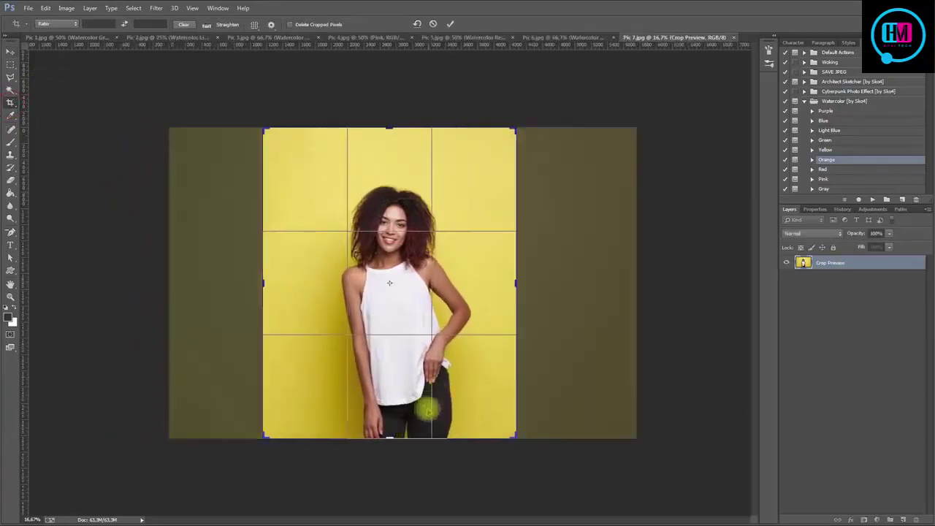
pyautogui.moveTo(390, 436); pyautogui.dragTo(388, 418)
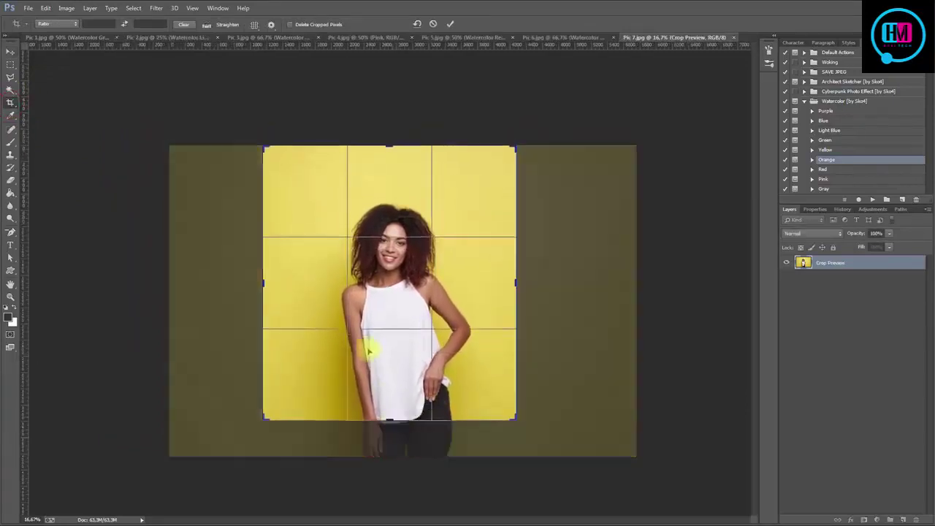
pyautogui.moveTo(454, 281); pyautogui.dragTo(454, 290)
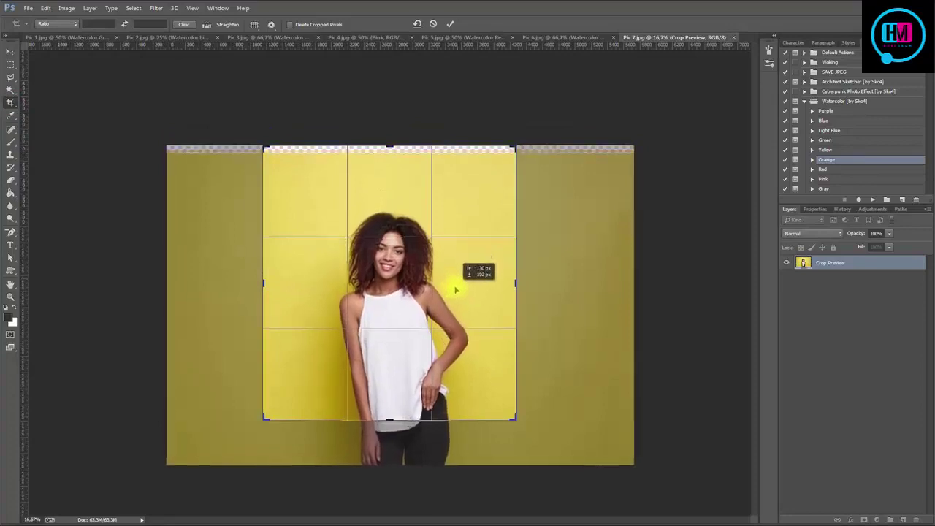
pyautogui.click(450, 24)
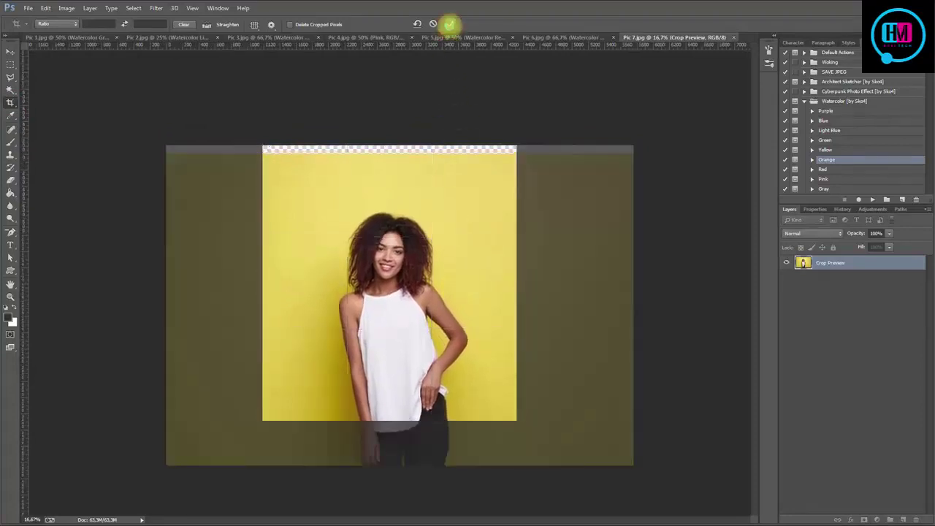
# - Add a new layer with a 500 px soft round brush and red foreground colour
pyautogui.click(901, 516)
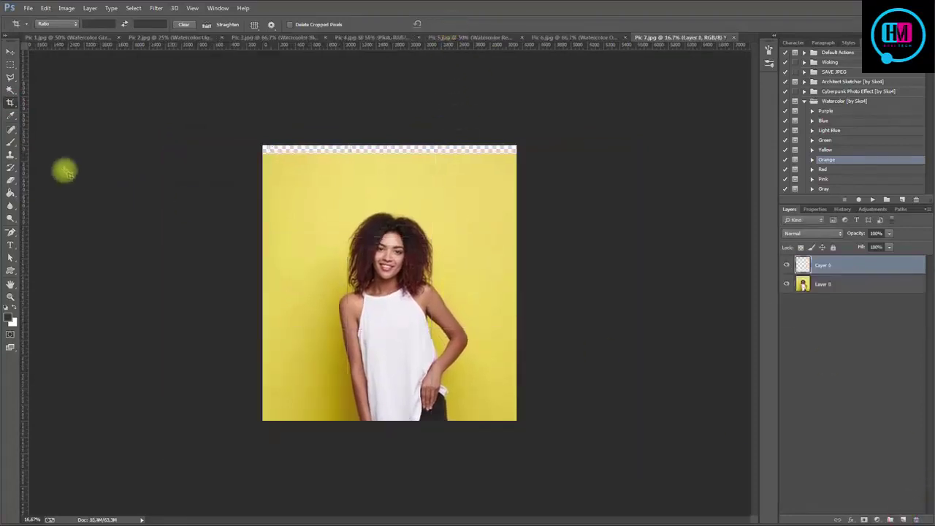
pyautogui.click(10, 132)
pyautogui.rightClick(336, 206)
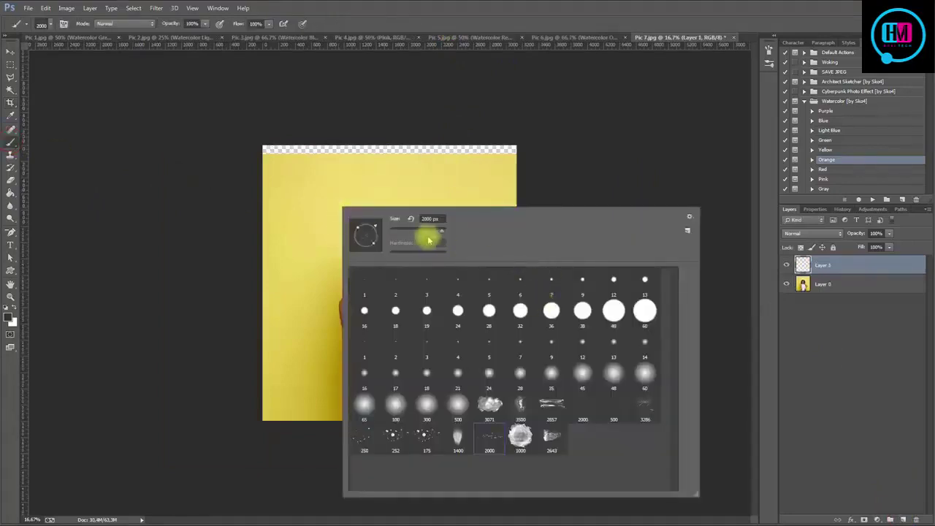
pyautogui.click(466, 403)
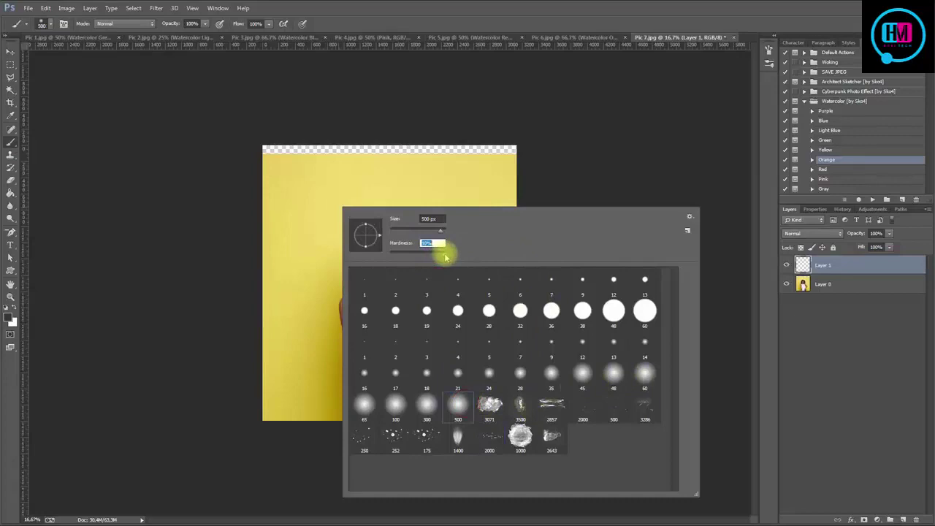
pyautogui.click(768, 50)
pyautogui.click(768, 50)
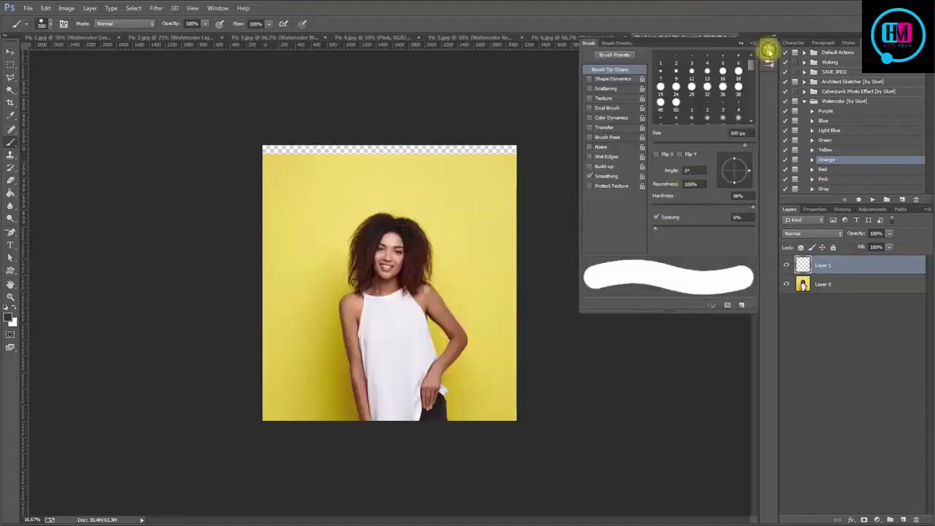
pyautogui.click(768, 48)
pyautogui.click(10, 317)
pyautogui.click(750, 159)
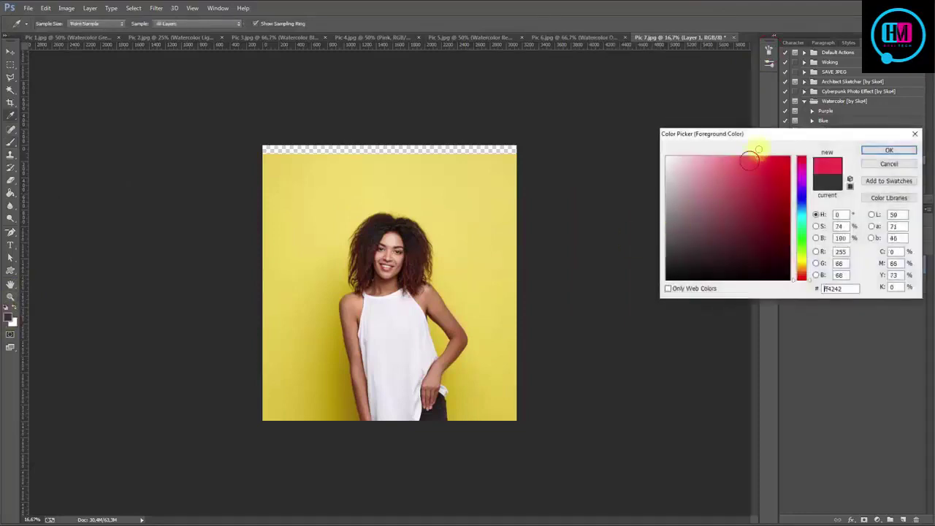
pyautogui.click(888, 150)
# - Paint red over the woman's head, shoulders and chest
pyautogui.hotkey('ctrl', '+')
pyautogui.hotkey('ctrl', '+')
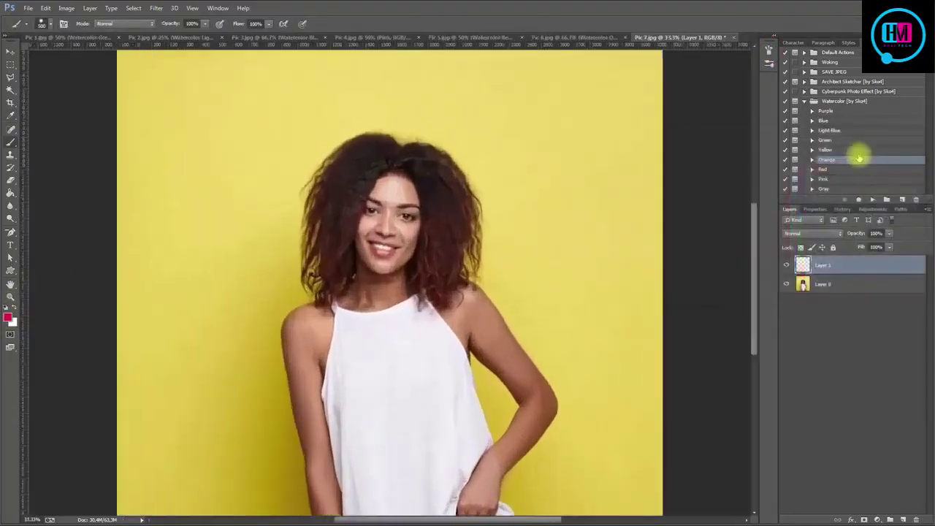
pyautogui.hotkey('ctrl', '+')
pyautogui.moveTo(359, 167); pyautogui.dragTo(409, 209)
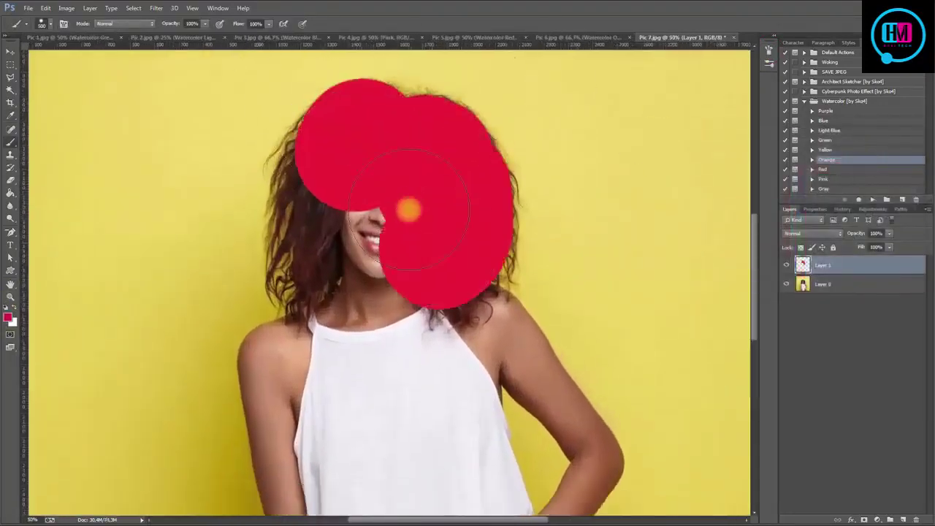
pyautogui.scroll(-2, 320, 296)
pyautogui.scroll(-1, 320, 296)
pyautogui.click(319, 252)
pyautogui.moveTo(477, 240)
pyautogui.mouseDown()
pyautogui.moveTo(273, 248)
pyautogui.moveTo(485, 217)
pyautogui.moveTo(522, 235)
pyautogui.moveTo(290, 298)
pyautogui.mouseUp()
pyautogui.press('v')
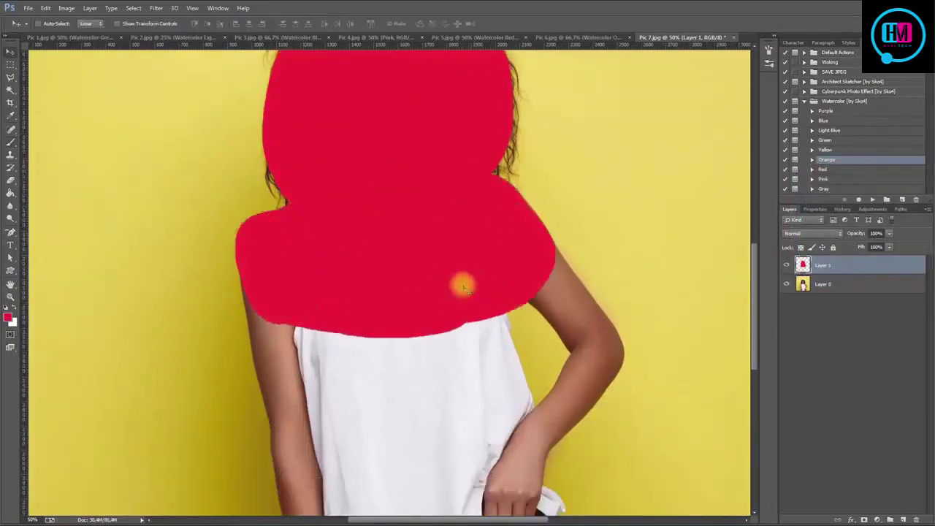
pyautogui.hotkey('ctrl', '0')
pyautogui.hotkey('ctrl', '-')
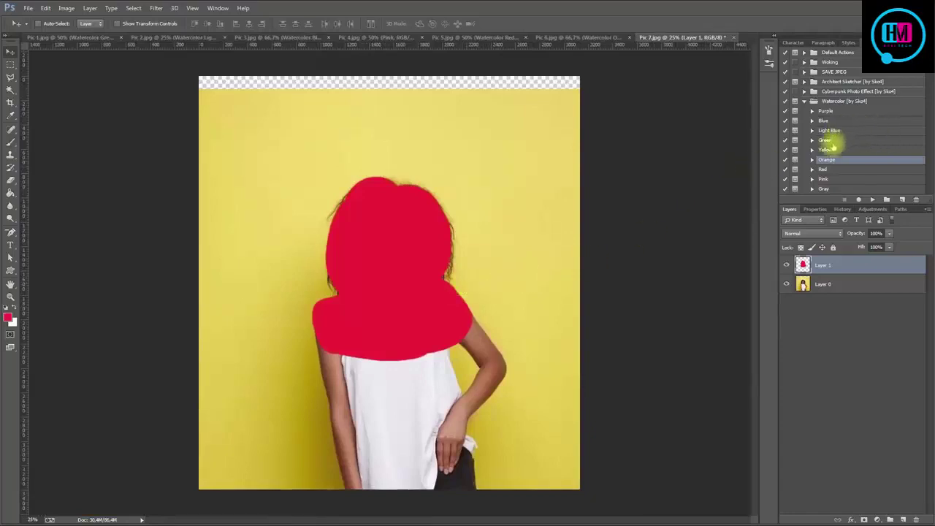
# - Run the Watercolor Yellow action on Pic 7 through to its DONE message
pyautogui.click(827, 149)
pyautogui.click(875, 199)
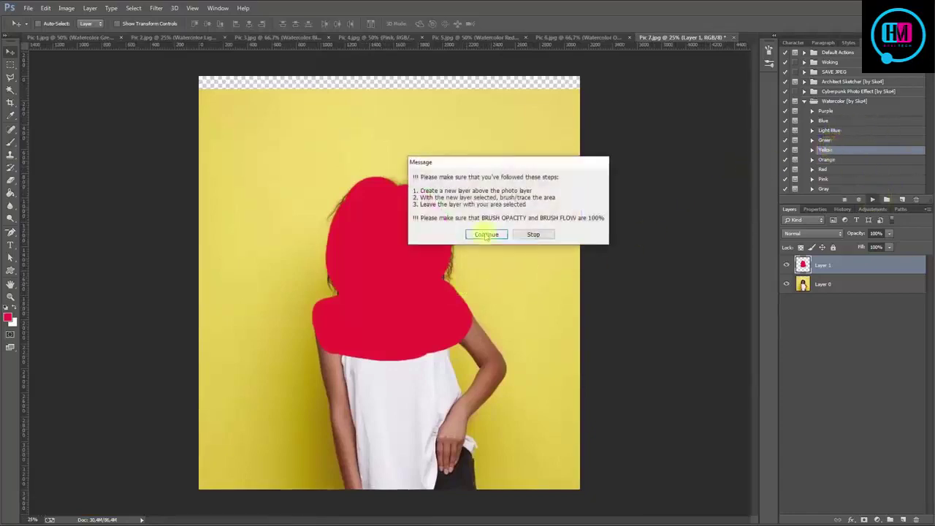
pyautogui.click(485, 233)
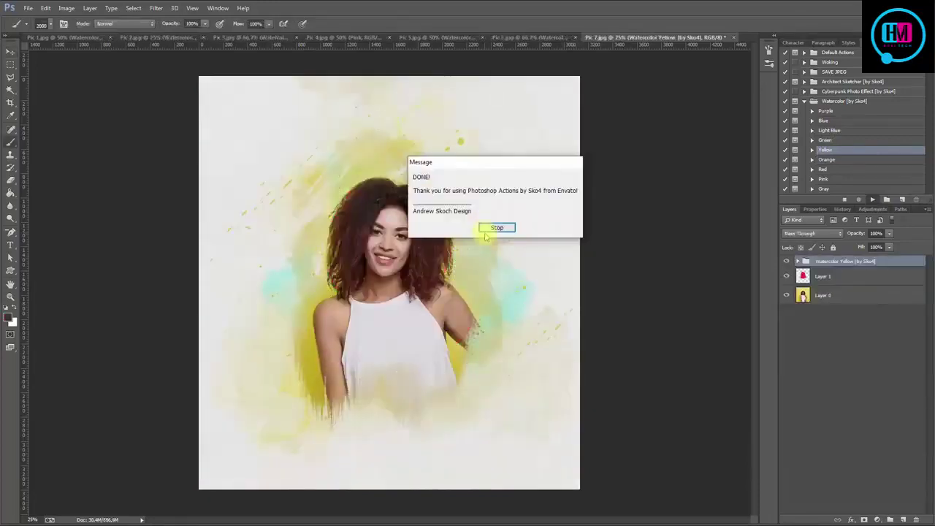
pyautogui.click(498, 230)
pyautogui.scroll(3, 500, 233)
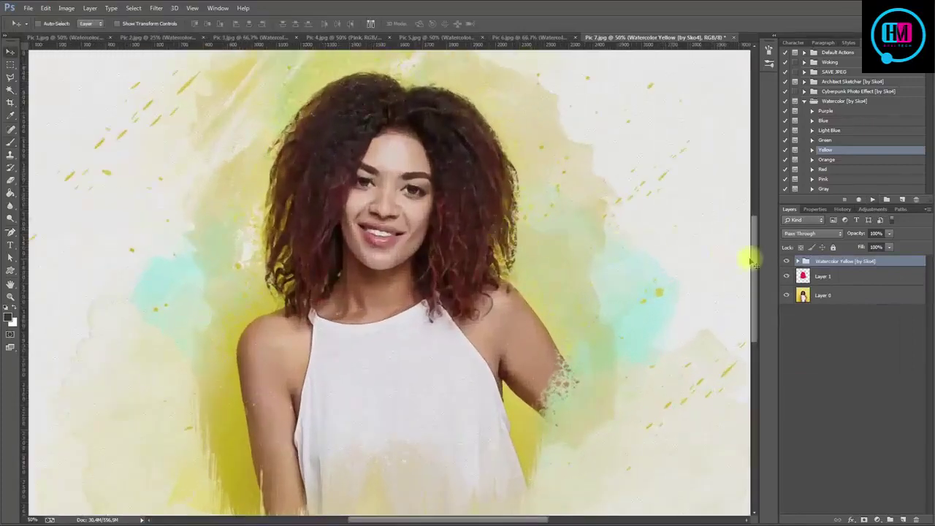
pyautogui.moveTo(752, 262)
pyautogui.mouseDown()
pyautogui.moveTo(757, 235)
pyautogui.moveTo(757, 271)
pyautogui.moveTo(757, 251)
pyautogui.mouseUp()
# - Expand the Change colors group and set layer 8's colour overlay to cyan #32cef5
pyautogui.click(797, 261)
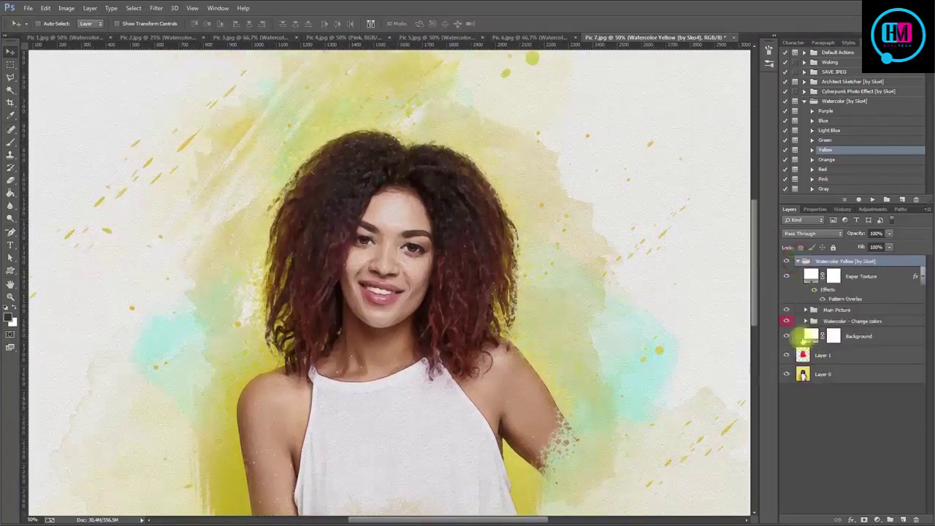
pyautogui.click(805, 321)
pyautogui.click(853, 337)
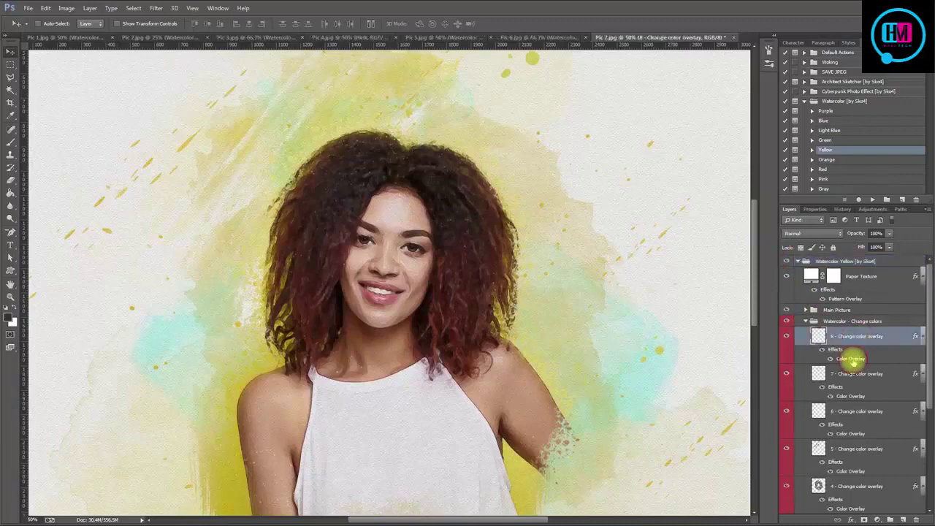
pyautogui.doubleClick(853, 358)
pyautogui.click(843, 79)
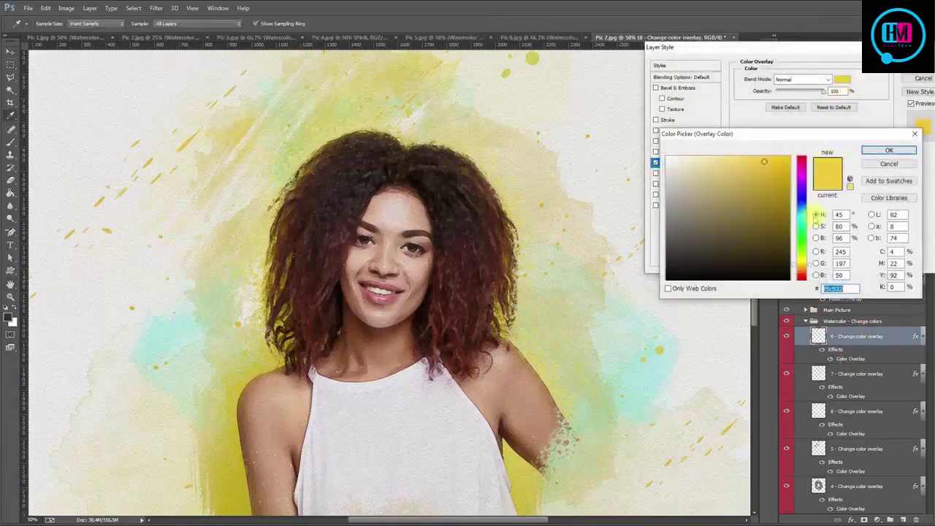
pyautogui.click(803, 214)
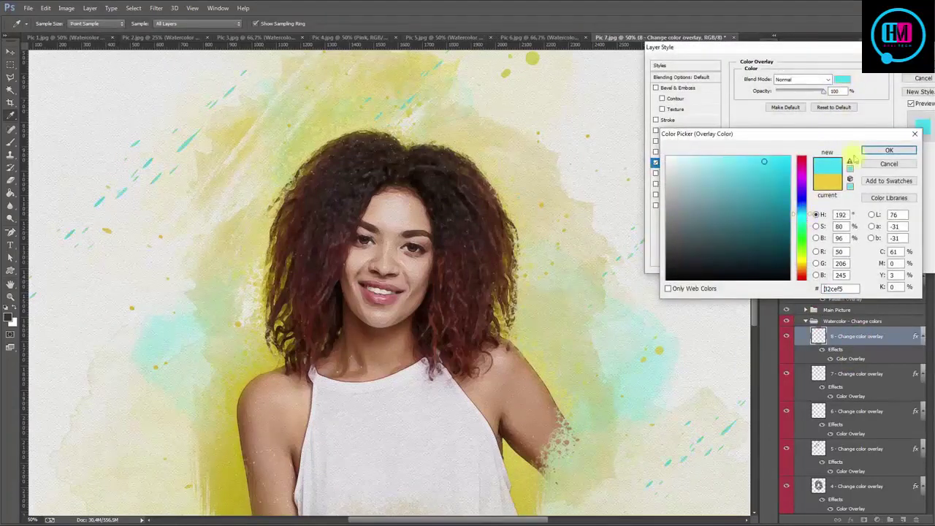
pyautogui.click(887, 150)
pyautogui.press('Return')
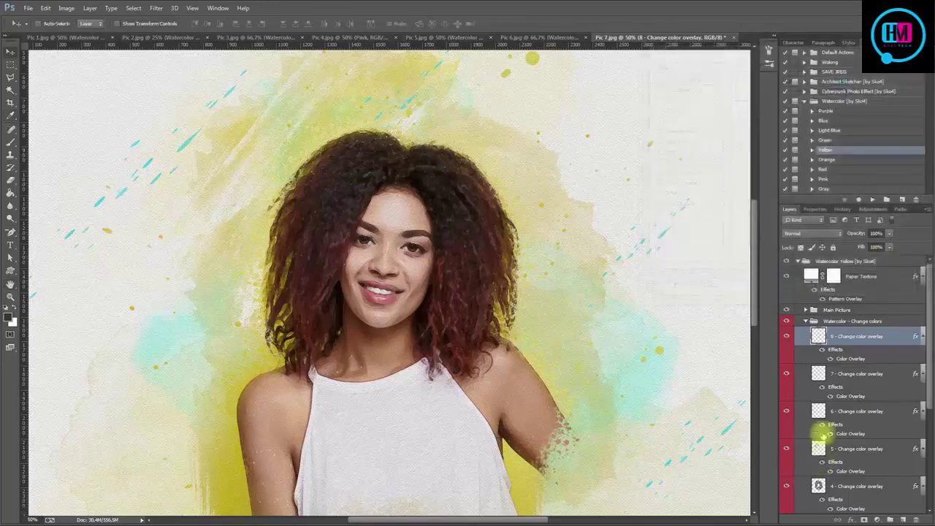
# - Set layer 7's colour overlay to orange #e6a948
pyautogui.click(817, 373)
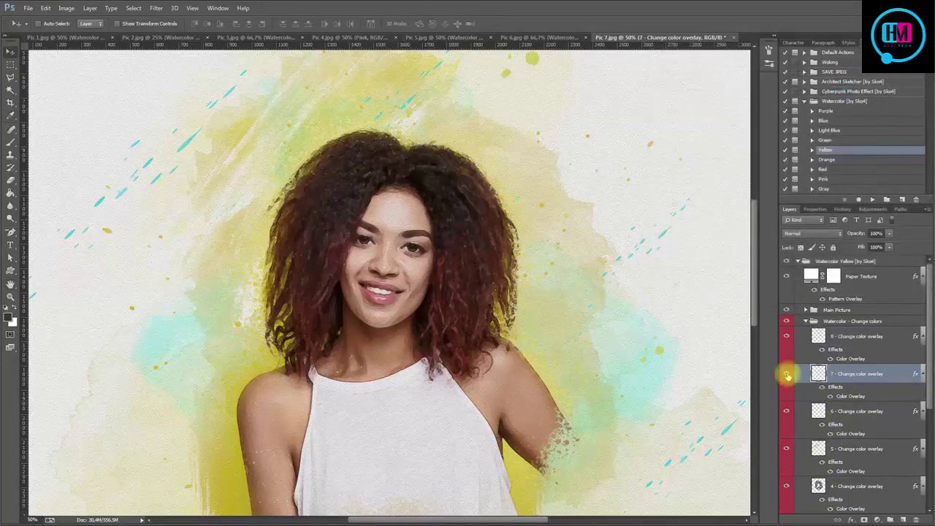
pyautogui.doubleClick(849, 396)
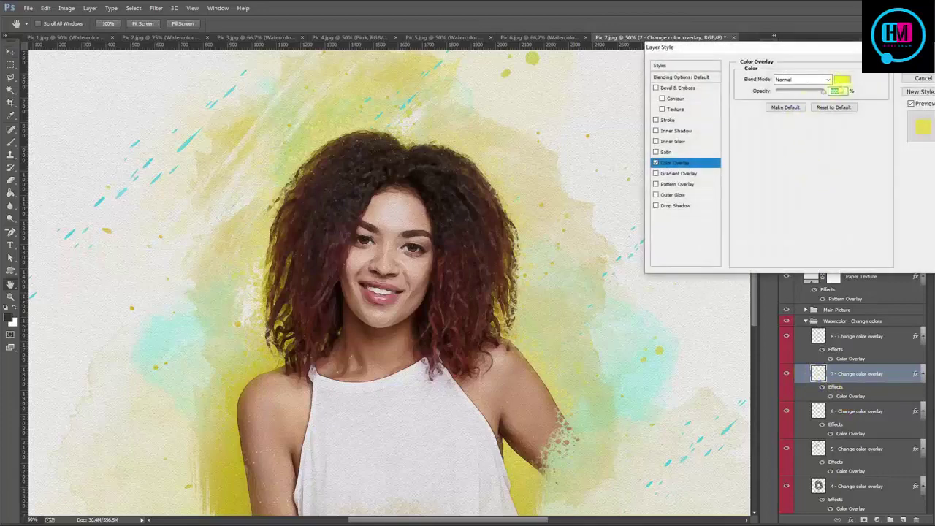
pyautogui.click(841, 79)
pyautogui.write('e6a948')
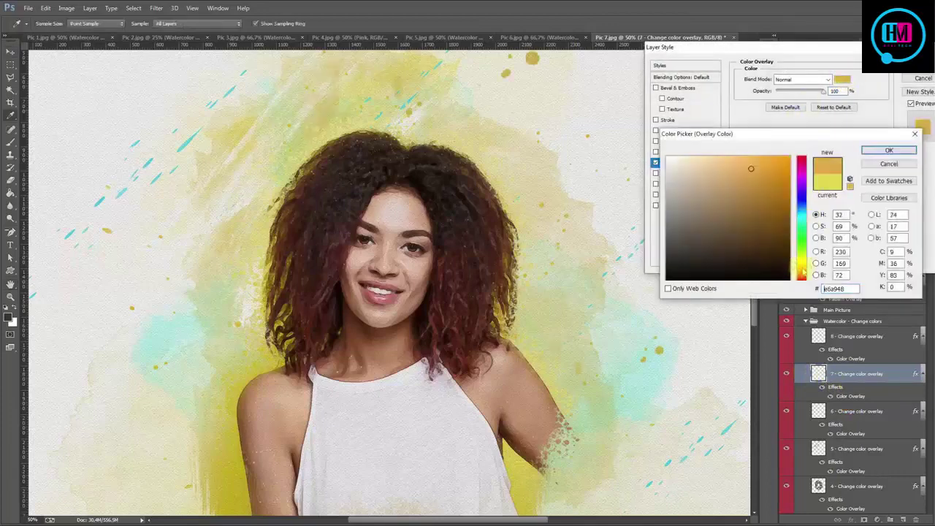
pyautogui.click(888, 150)
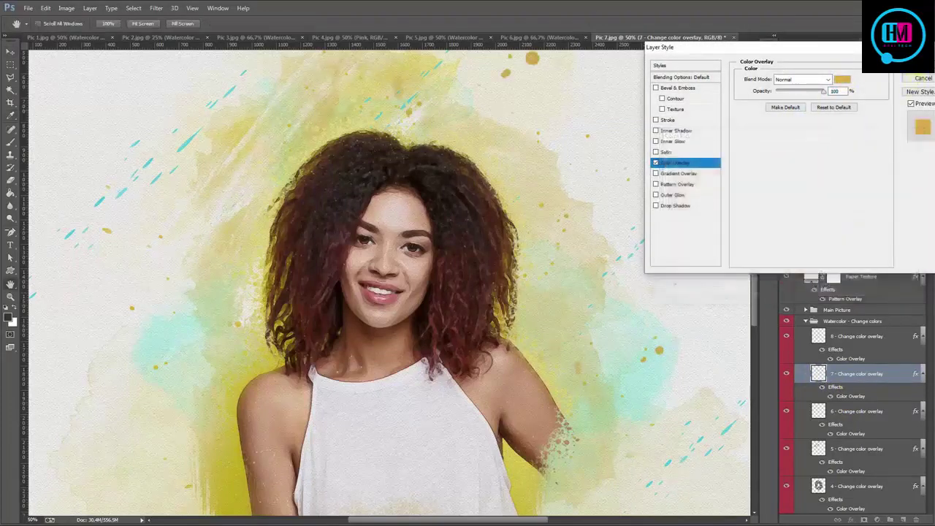
pyautogui.click(919, 78)
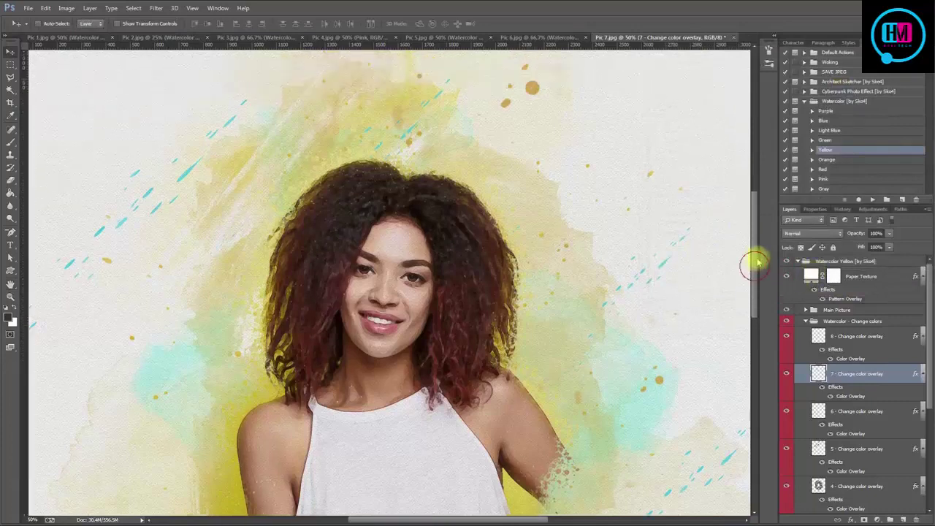
pyautogui.moveTo(754, 261)
pyautogui.mouseDown()
pyautogui.moveTo(758, 246)
pyautogui.moveTo(758, 274)
pyautogui.mouseUp()
# - Open Pic 8.jpg, crop around the seated woman, and shift the photo down
pyautogui.hotkey('alt', 'Tab')
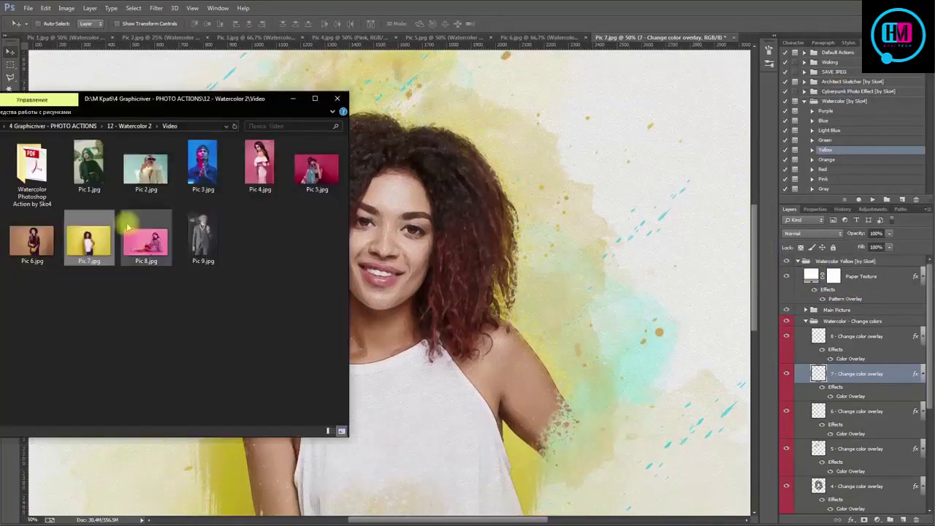
pyautogui.moveTo(140, 246); pyautogui.dragTo(748, 37)
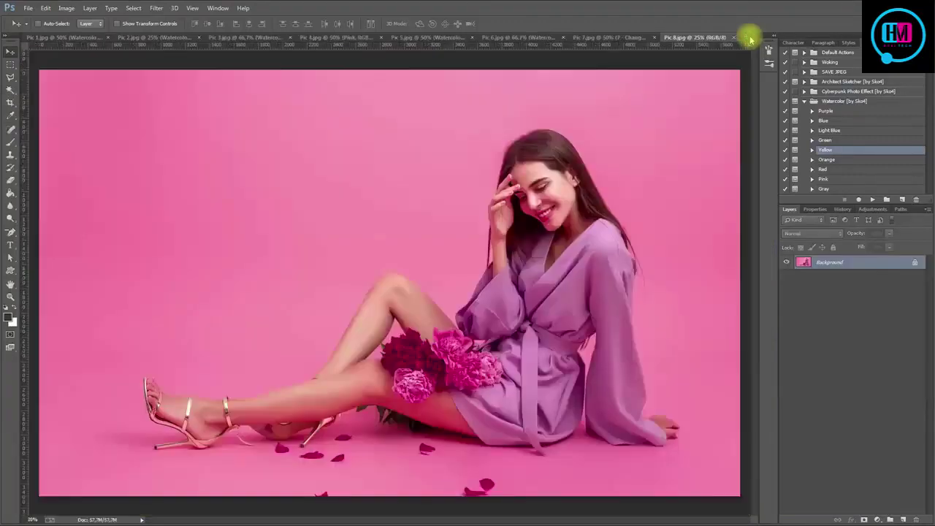
pyautogui.click(10, 102)
pyautogui.moveTo(44, 278); pyautogui.dragTo(202, 269)
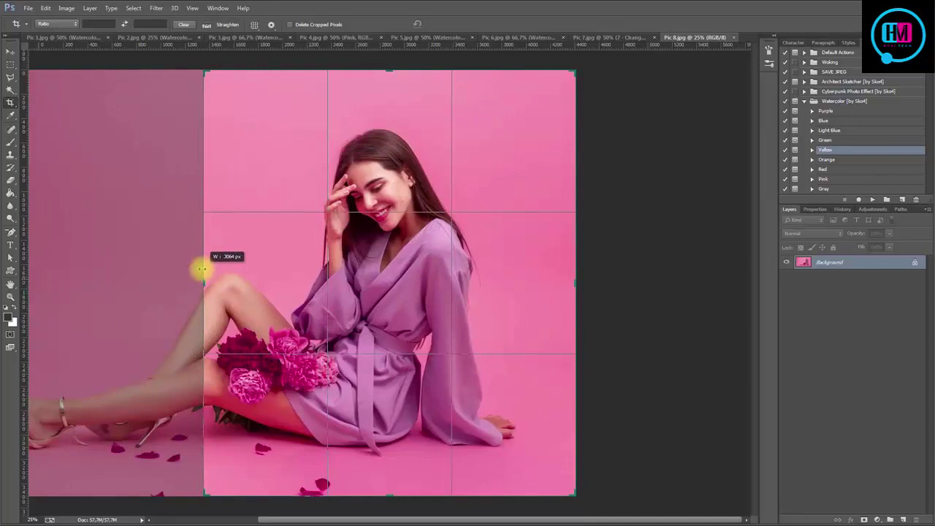
pyautogui.moveTo(201, 269); pyautogui.dragTo(201, 269)
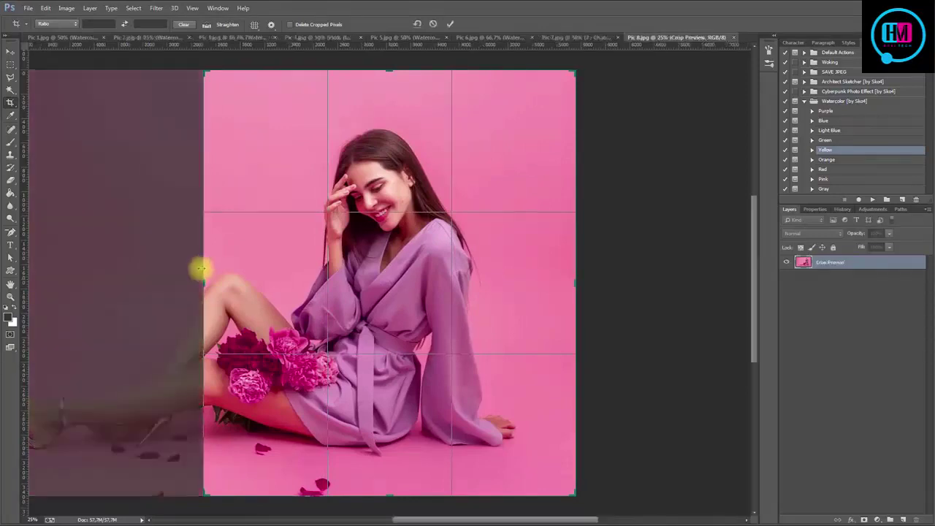
pyautogui.click(448, 23)
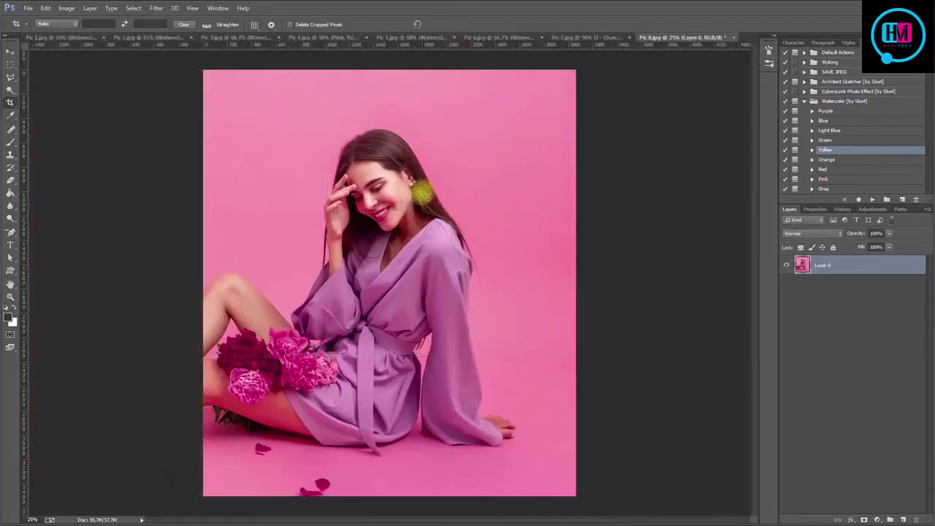
pyautogui.click(10, 51)
pyautogui.moveTo(394, 240); pyautogui.dragTo(401, 269)
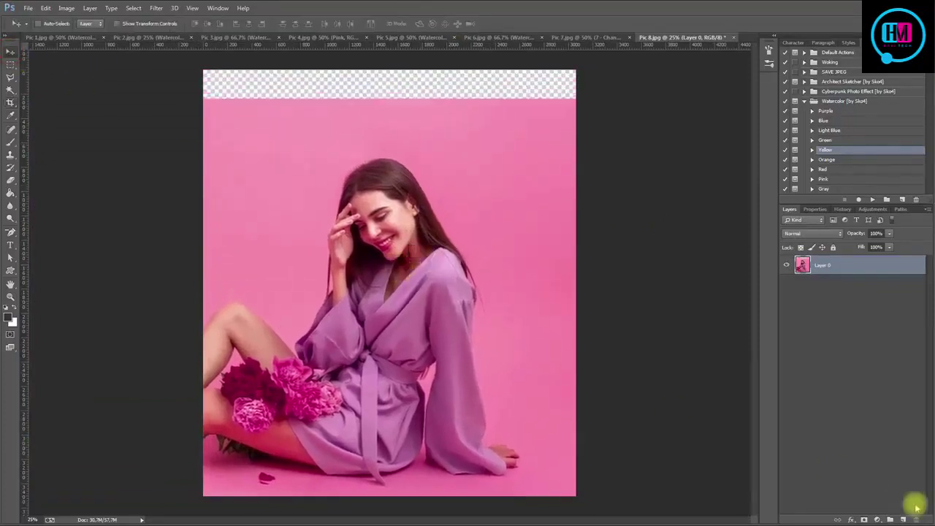
# - On a new layer, mask the face and hair with a 500 px soft brush, then run Purple watercolor
pyautogui.click(904, 519)
pyautogui.click(10, 140)
pyautogui.rightClick(348, 200)
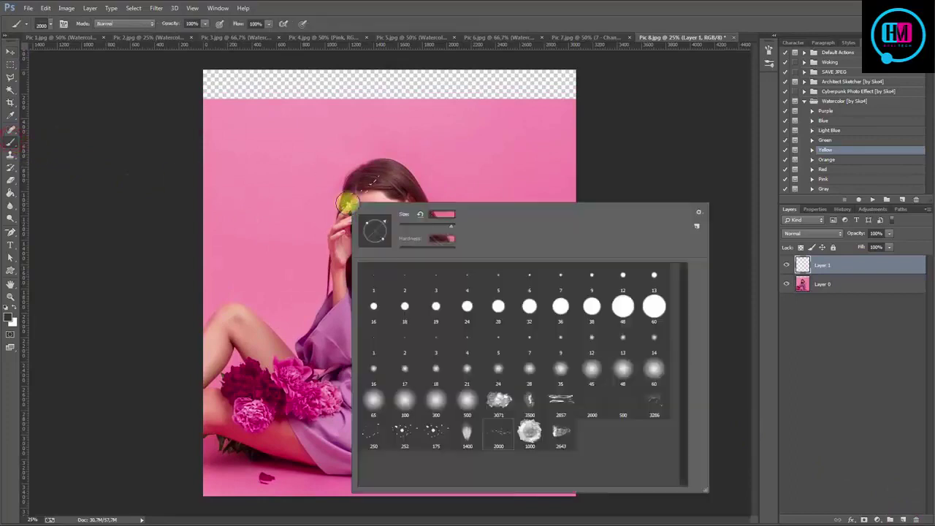
pyautogui.click(467, 400)
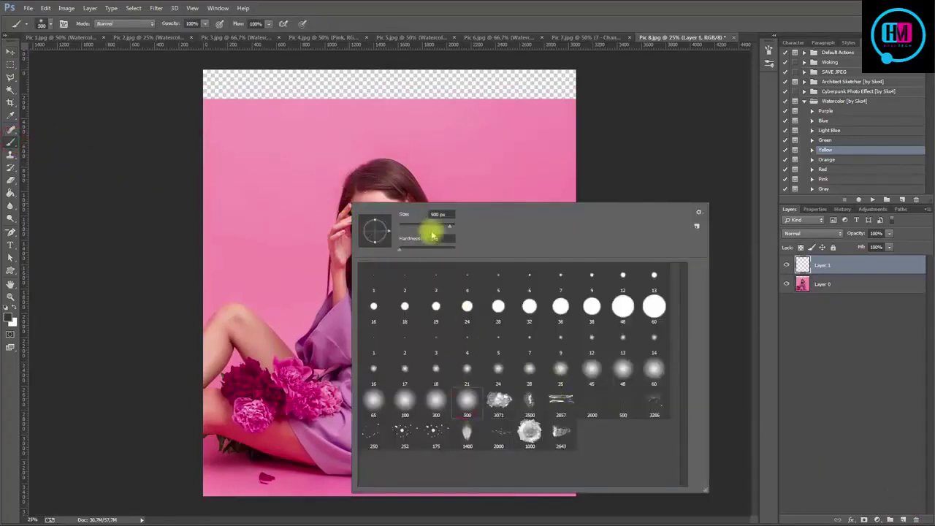
pyautogui.press('Return')
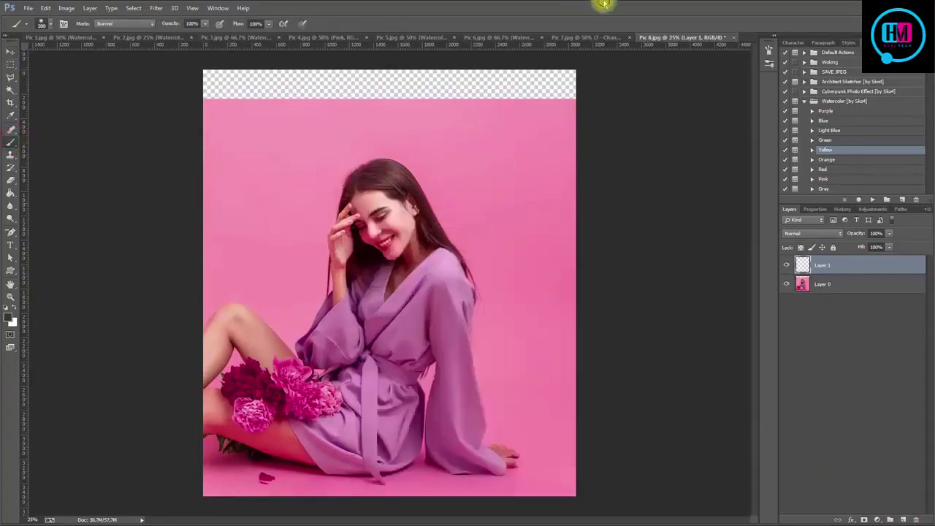
pyautogui.click(769, 50)
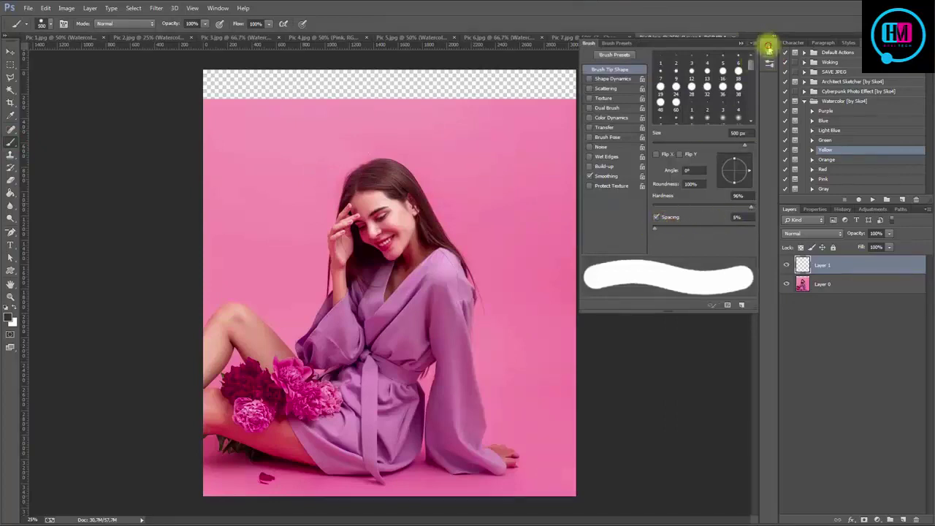
pyautogui.click(768, 49)
pyautogui.moveTo(383, 215)
pyautogui.mouseDown()
pyautogui.moveTo(372, 193)
pyautogui.moveTo(414, 287)
pyautogui.mouseUp()
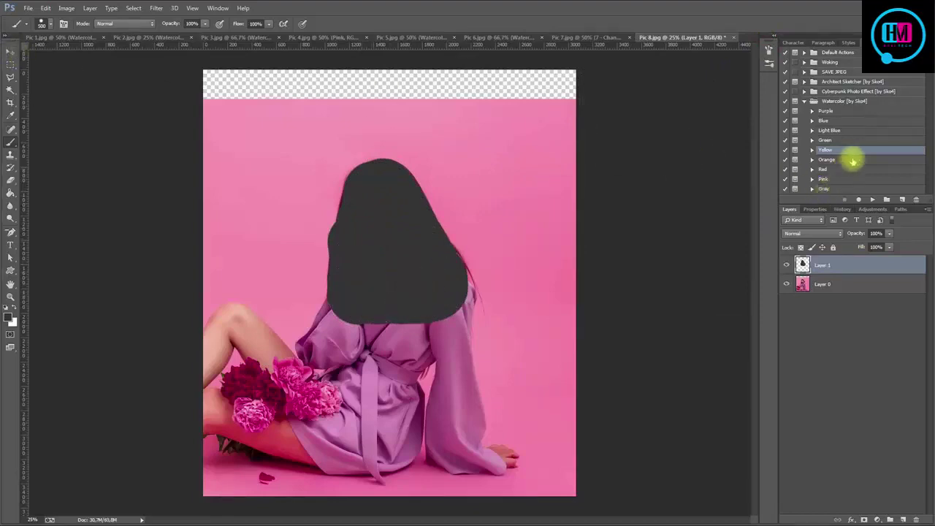
pyautogui.click(827, 111)
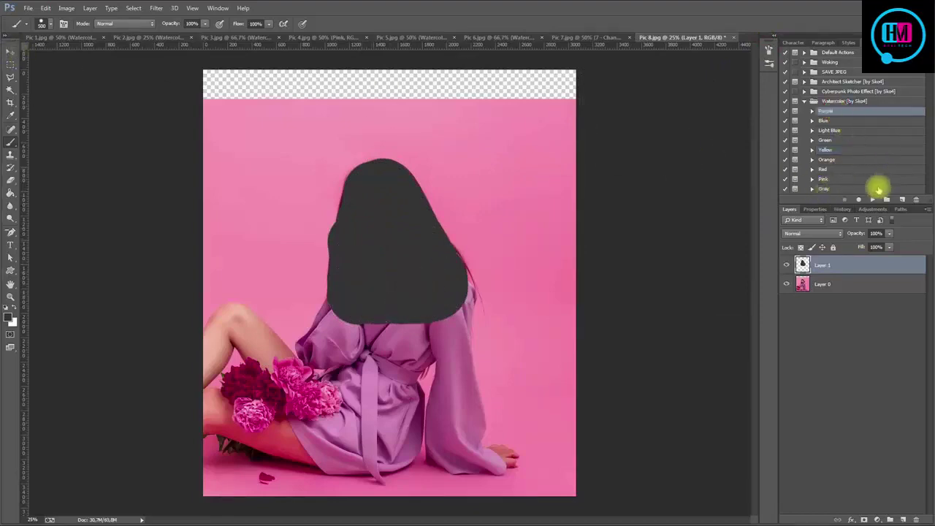
pyautogui.click(873, 198)
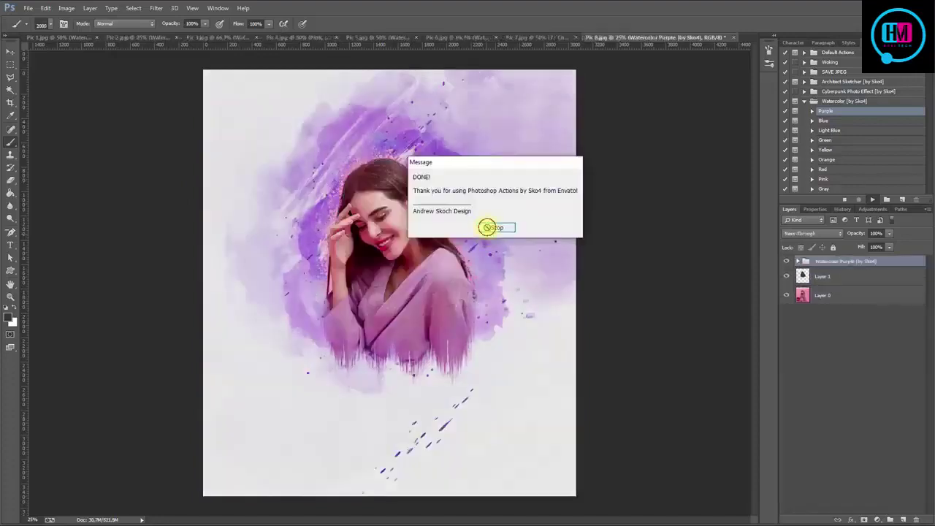
# - Crop Pic 8's purple portrait, raising the bottom edge above the splatter and pulling both sides in
pyautogui.click(487, 228)
pyautogui.click(11, 102)
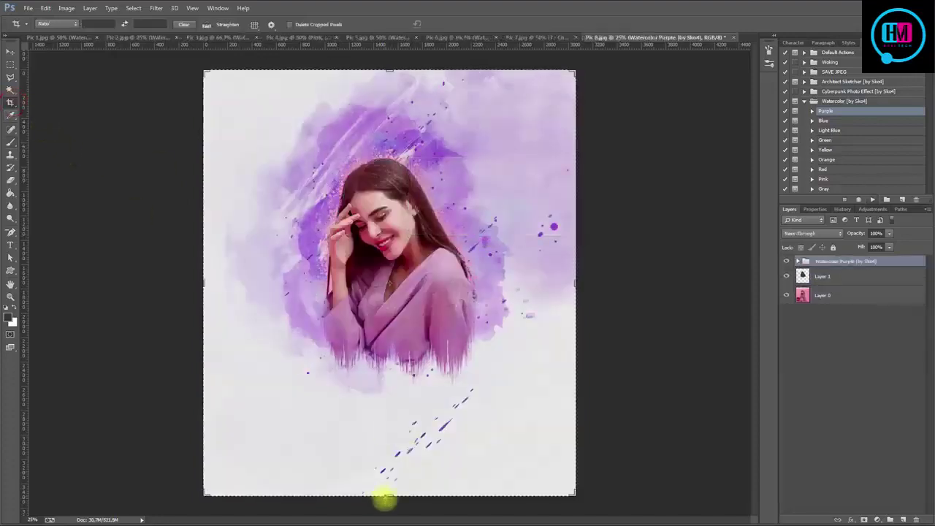
pyautogui.moveTo(384, 500)
pyautogui.mouseDown()
pyautogui.moveTo(385, 444)
pyautogui.moveTo(392, 454)
pyautogui.mouseUp()
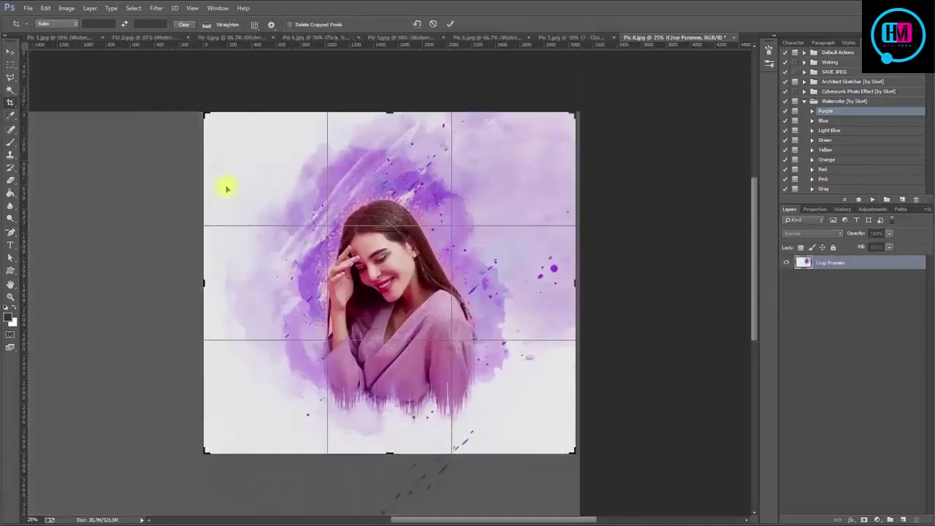
pyautogui.moveTo(207, 115); pyautogui.dragTo(223, 119)
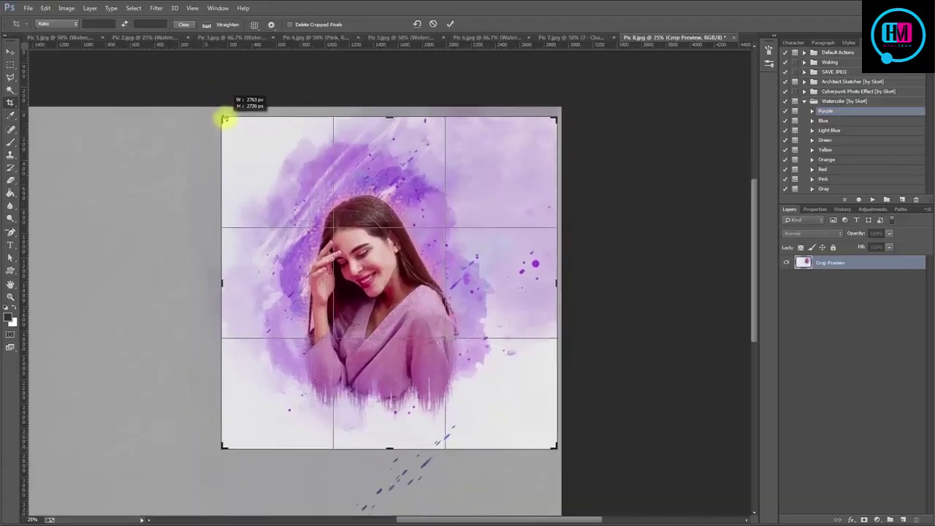
pyautogui.moveTo(552, 122); pyautogui.dragTo(536, 115)
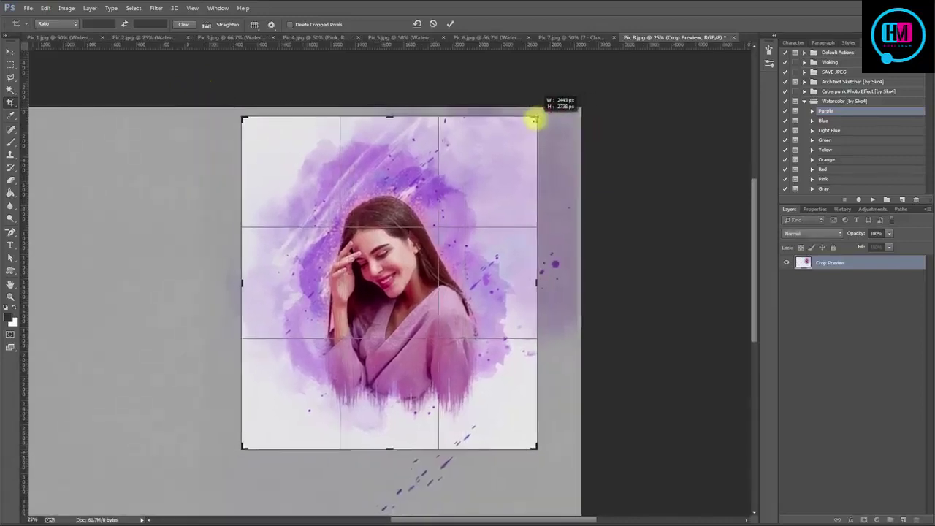
pyautogui.click(451, 24)
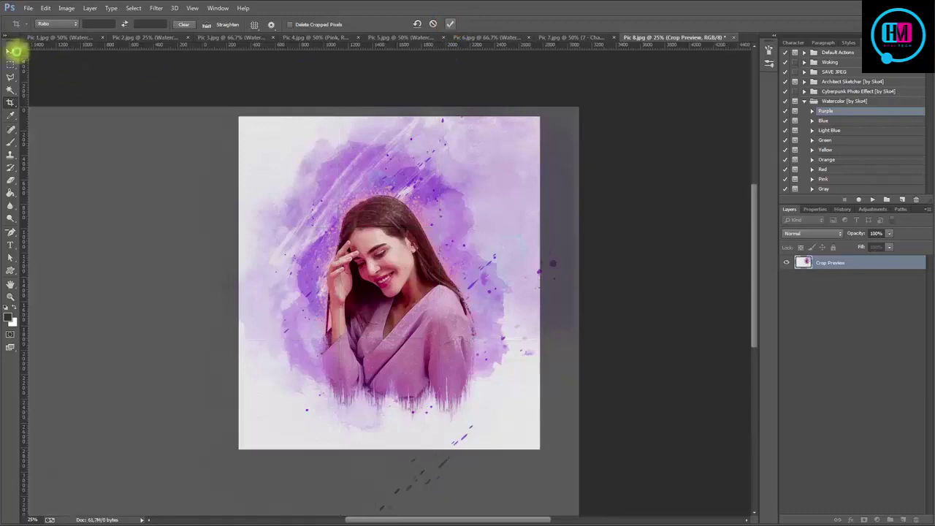
pyautogui.click(10, 52)
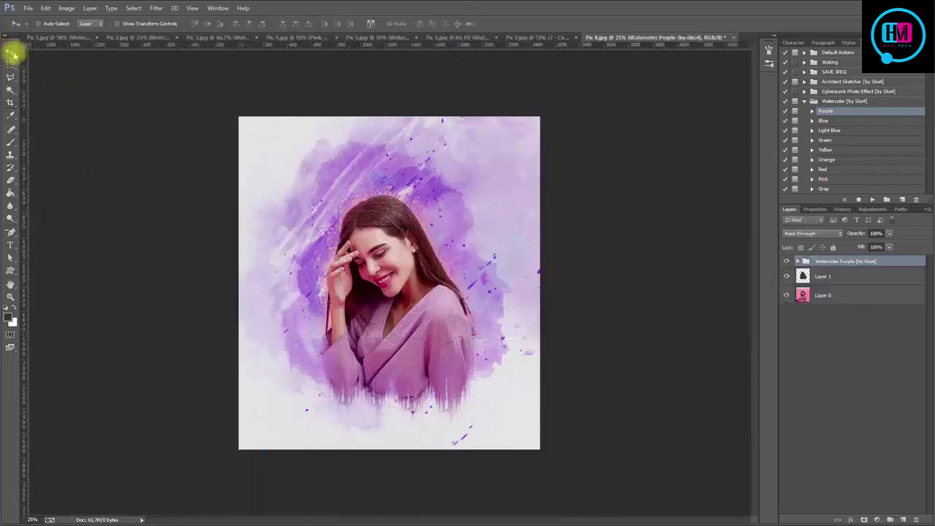
# - Expand the Change colors group and shift layer 4's overlay from red to magenta-purple
pyautogui.hotkey('ctrl', '+')
pyautogui.hotkey('ctrl', '+')
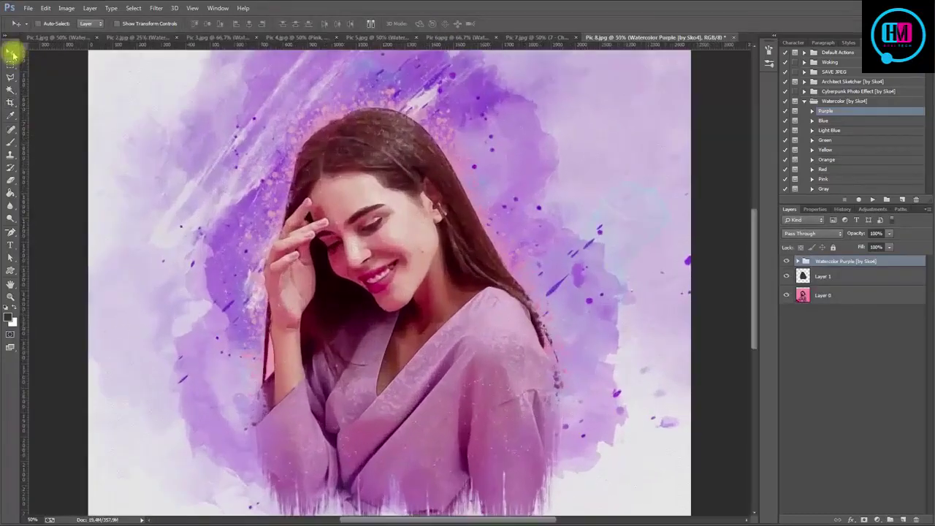
pyautogui.moveTo(755, 256); pyautogui.dragTo(757, 239)
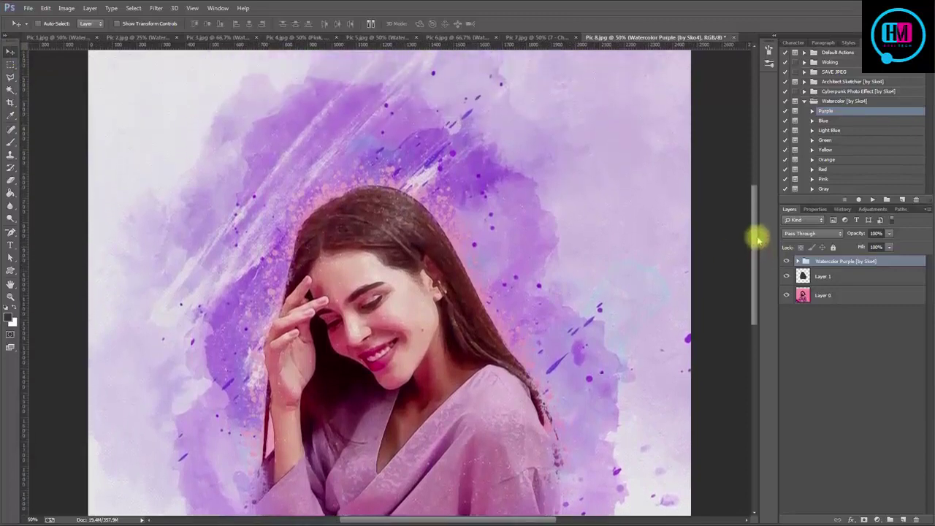
pyautogui.click(799, 261)
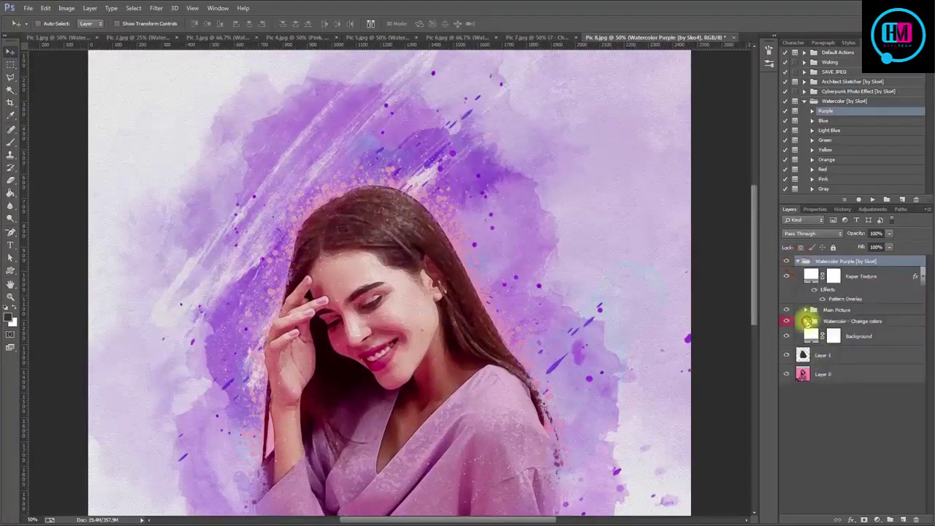
pyautogui.click(806, 321)
pyautogui.scroll(-3, 839, 351)
pyautogui.scroll(-2, 855, 371)
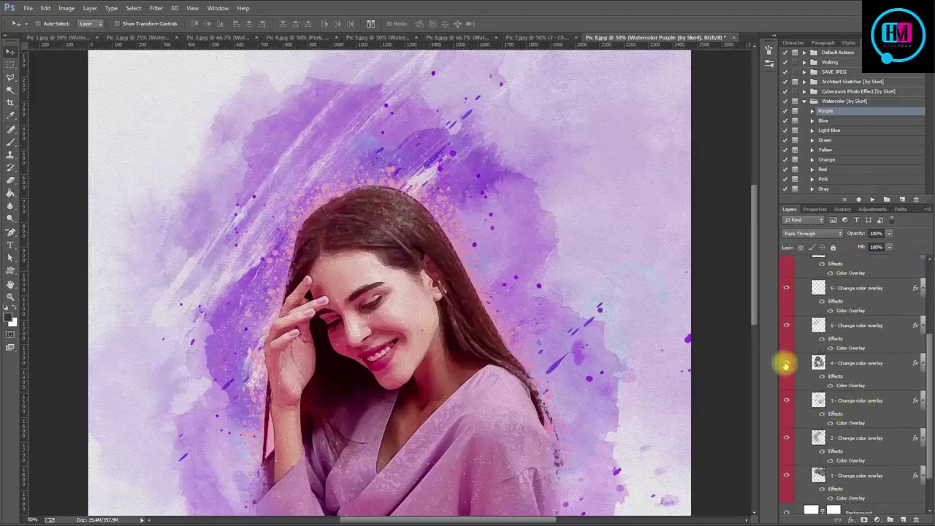
pyautogui.click(786, 363)
pyautogui.click(785, 363)
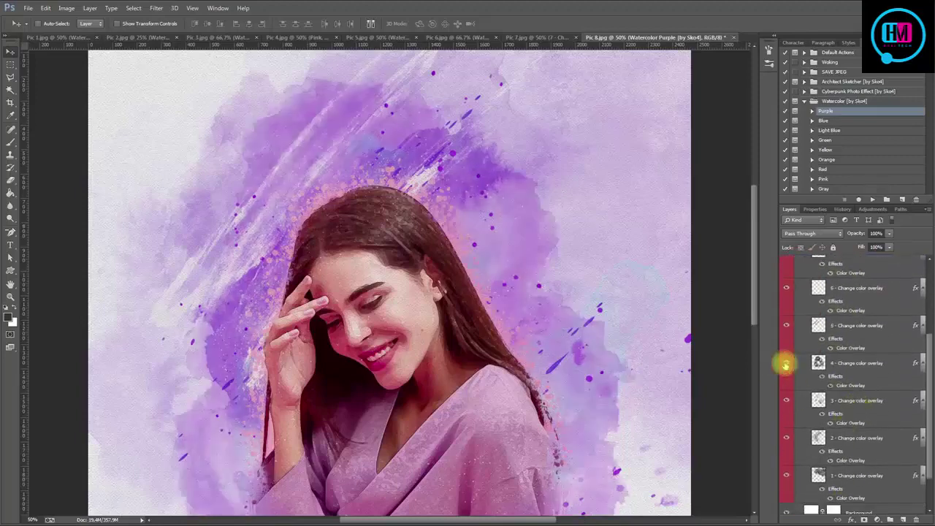
pyautogui.doubleClick(846, 384)
pyautogui.click(842, 79)
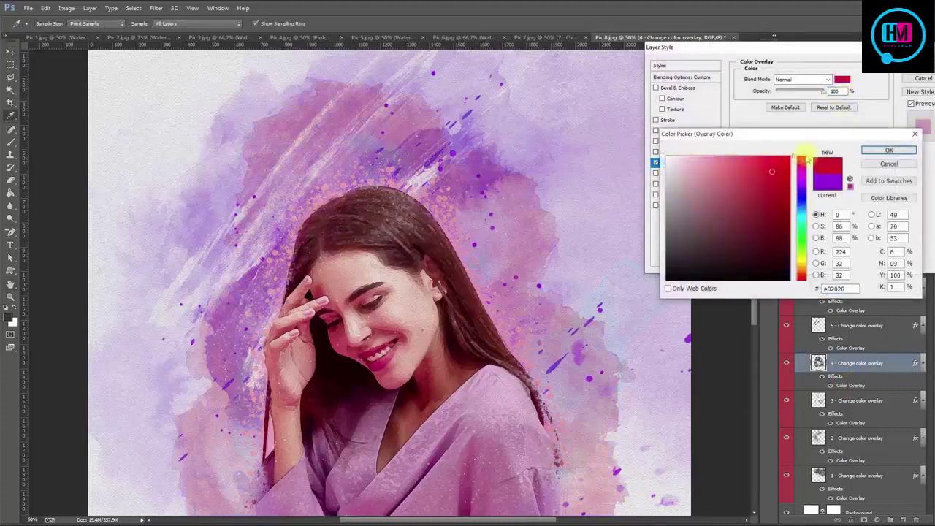
pyautogui.moveTo(804, 161); pyautogui.dragTo(808, 181)
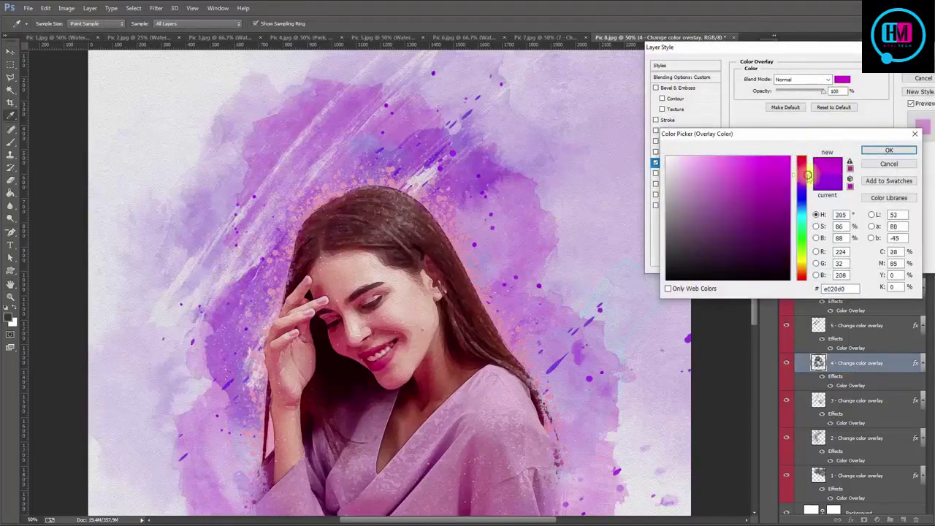
pyautogui.click(887, 152)
pyautogui.click(921, 64)
# - Shift layer 8's colour overlay to magenta-purple
pyautogui.scroll(2, 821, 343)
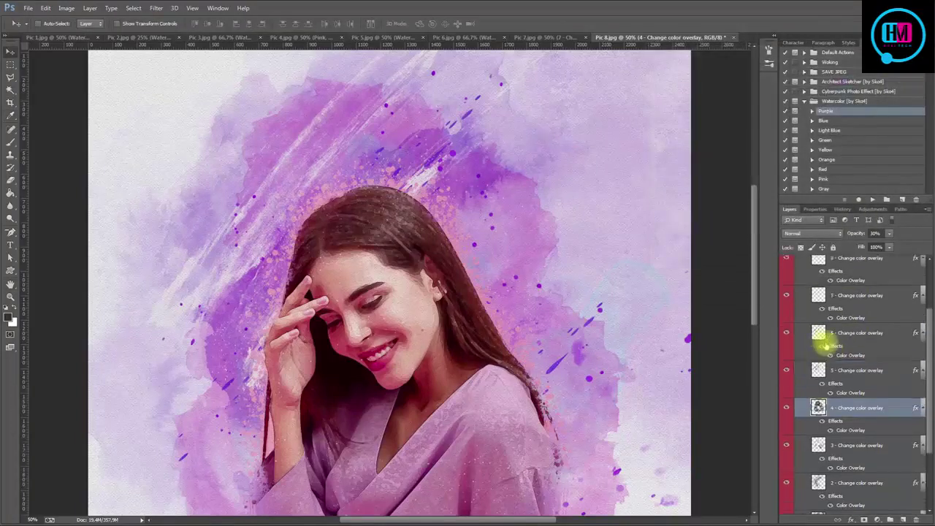
pyautogui.scroll(3, 822, 344)
pyautogui.doubleClick(850, 320)
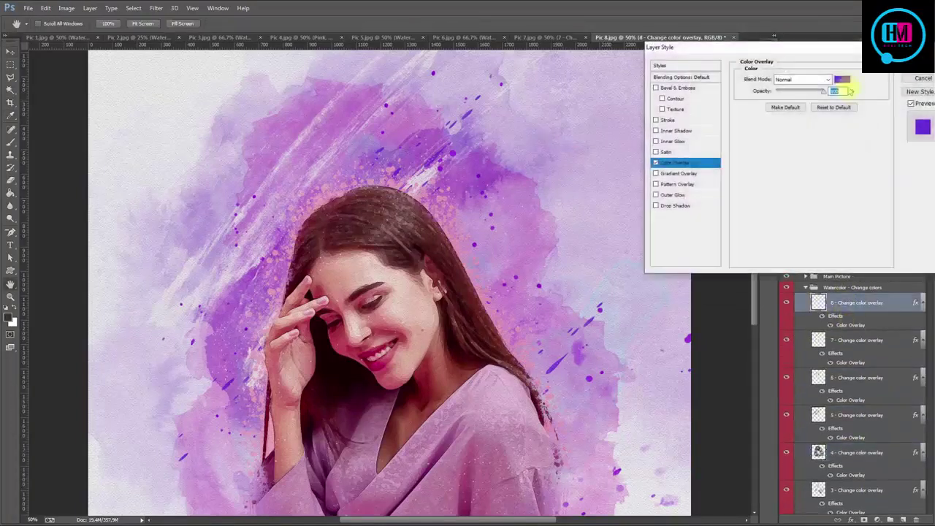
pyautogui.click(842, 79)
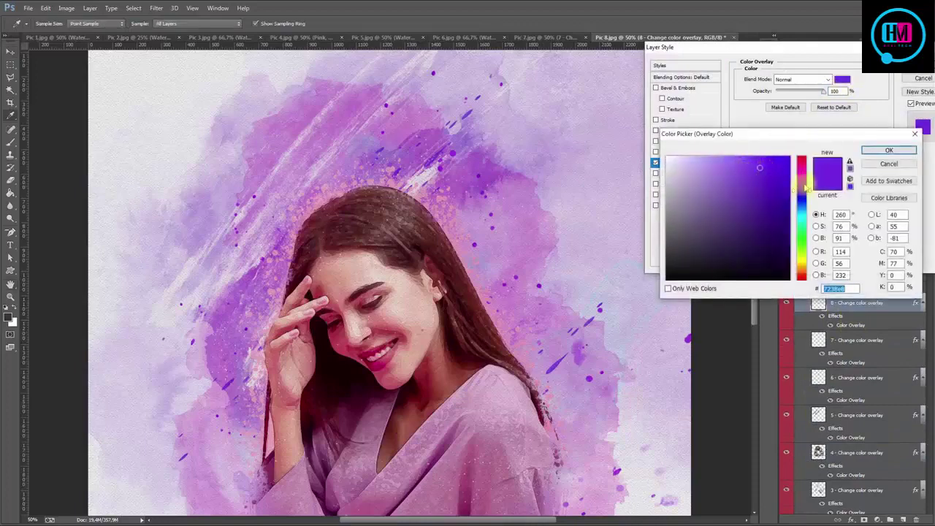
pyautogui.click(805, 184)
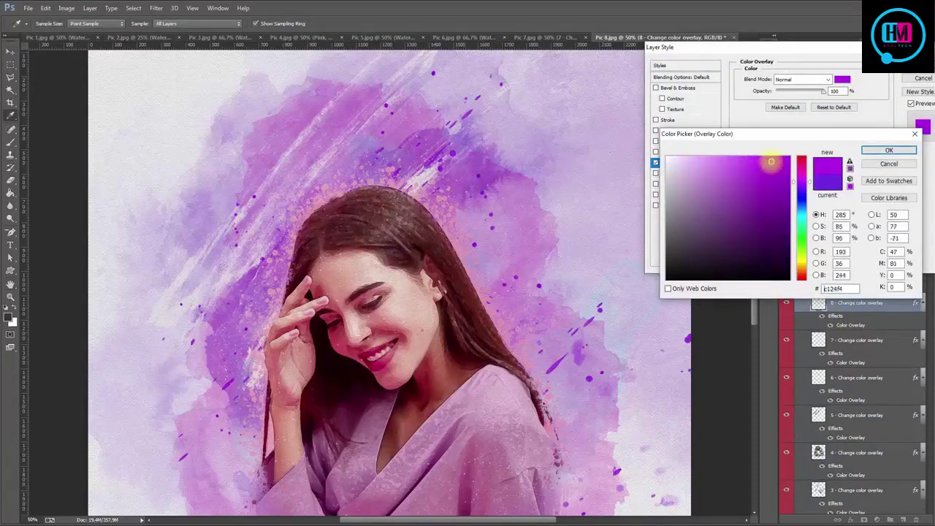
pyautogui.click(889, 150)
pyautogui.click(921, 64)
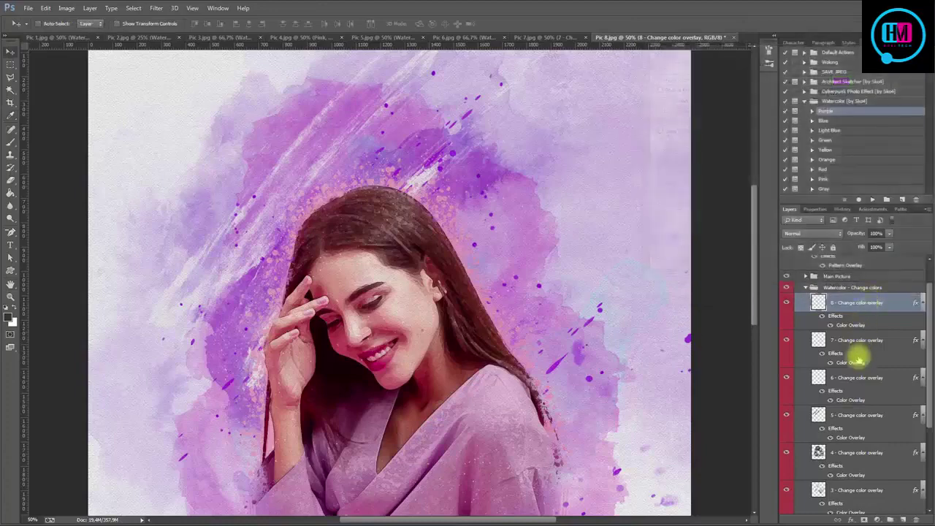
# - Set layer 7's colour overlay to a lighter pink-magenta, #fb61e0
pyautogui.click(854, 364)
pyautogui.doubleClick(854, 364)
pyautogui.click(842, 79)
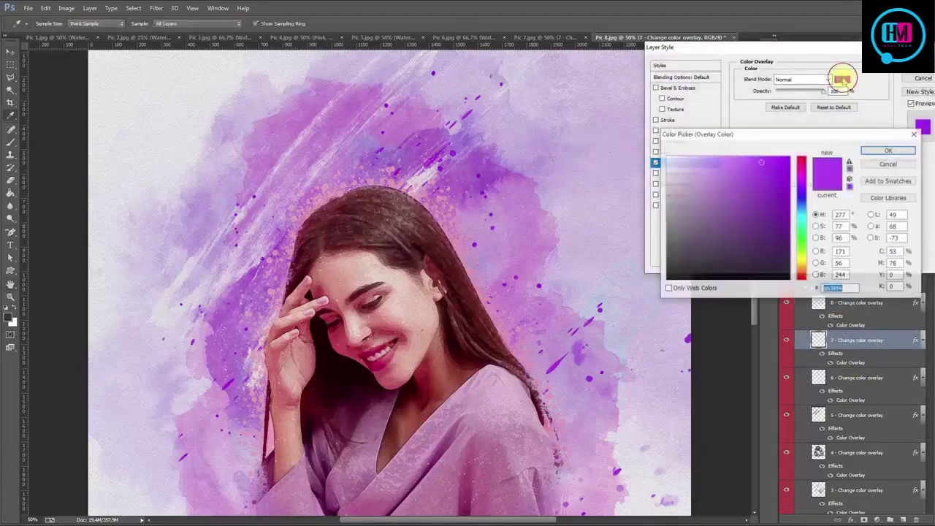
pyautogui.click(803, 192)
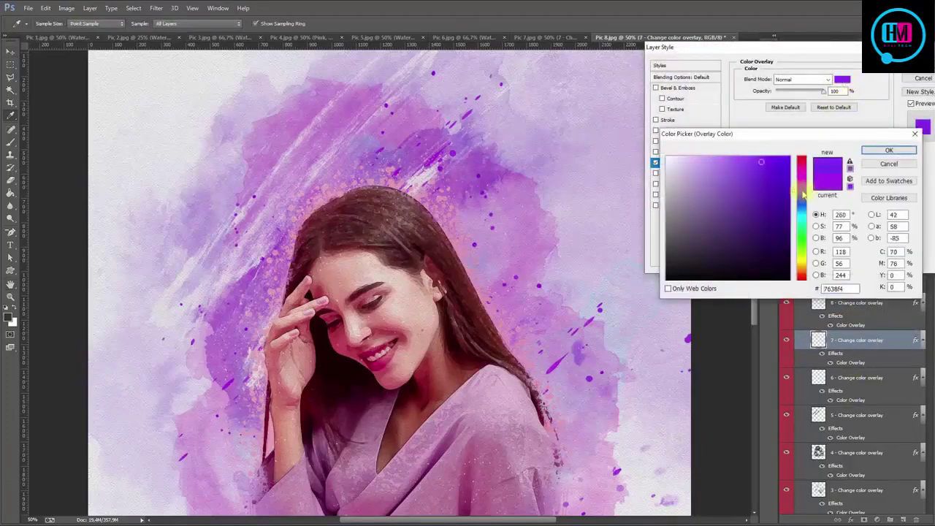
pyautogui.moveTo(804, 188); pyautogui.dragTo(804, 169)
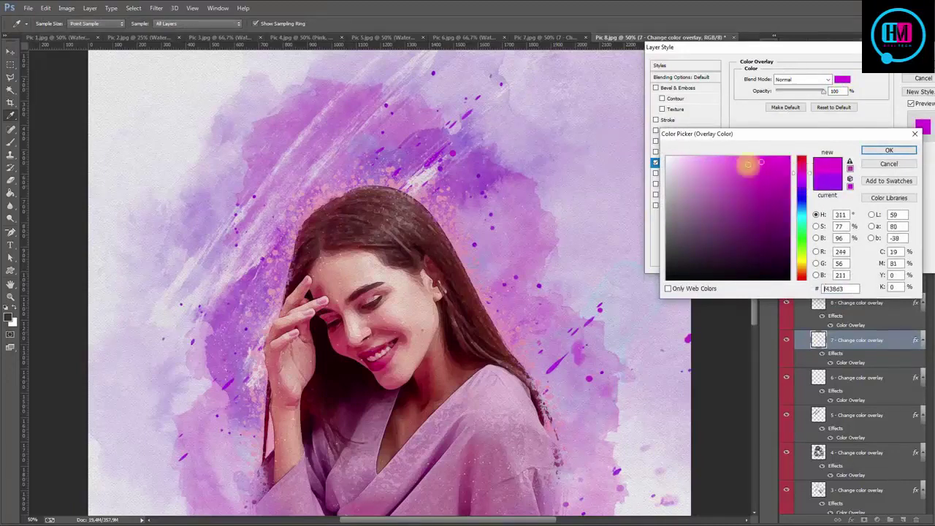
pyautogui.moveTo(748, 165); pyautogui.dragTo(744, 157)
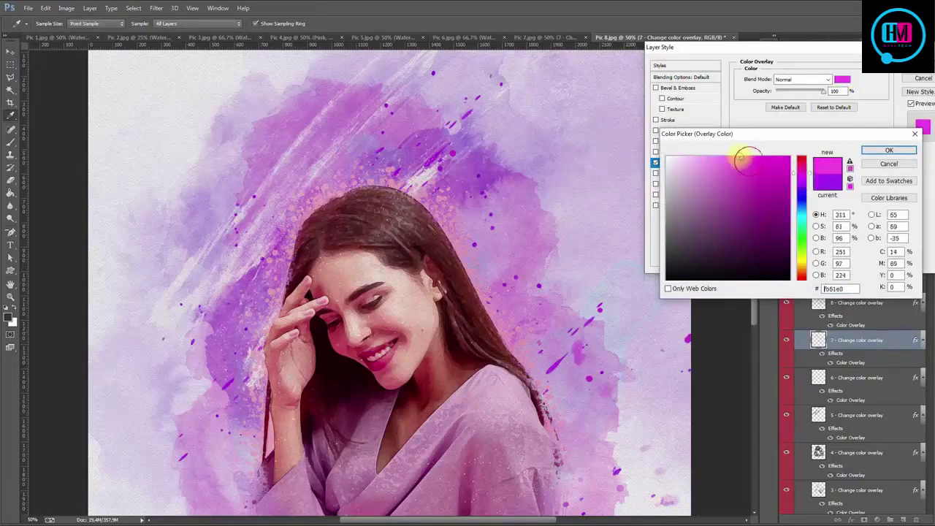
pyautogui.click(867, 150)
pyautogui.click(921, 64)
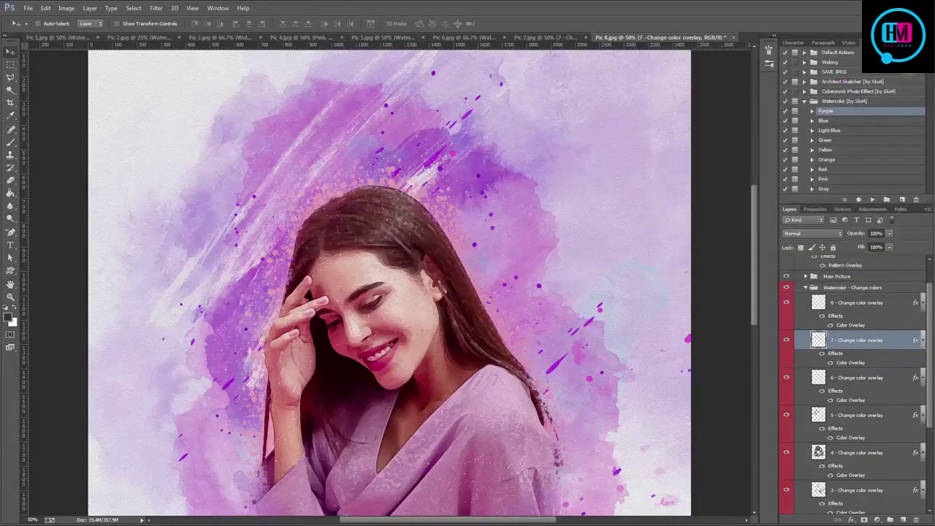
pyautogui.scroll(3, 755, 208)
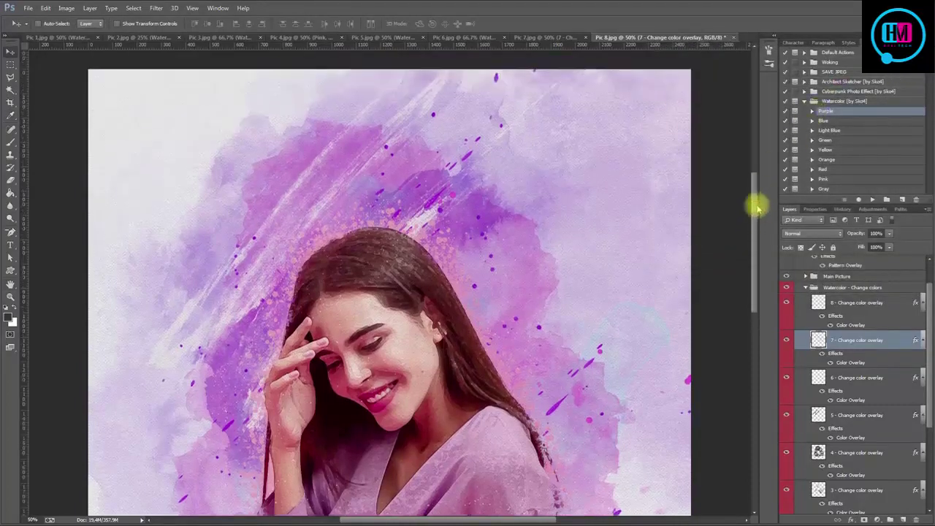
# - Open Pic 9.jpg, unlock the Background layer, and shrink the photo to about 85%
pyautogui.moveTo(757, 207)
pyautogui.mouseDown()
pyautogui.moveTo(754, 270)
pyautogui.moveTo(754, 239)
pyautogui.mouseUp()
pyautogui.hotkey('alt', 'Tab')
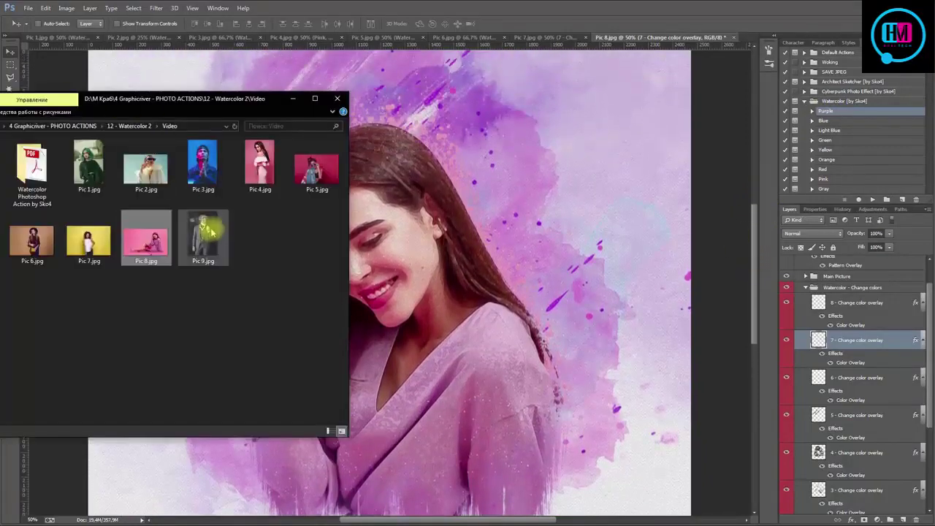
pyautogui.moveTo(203, 237); pyautogui.dragTo(747, 34)
pyautogui.click(913, 264)
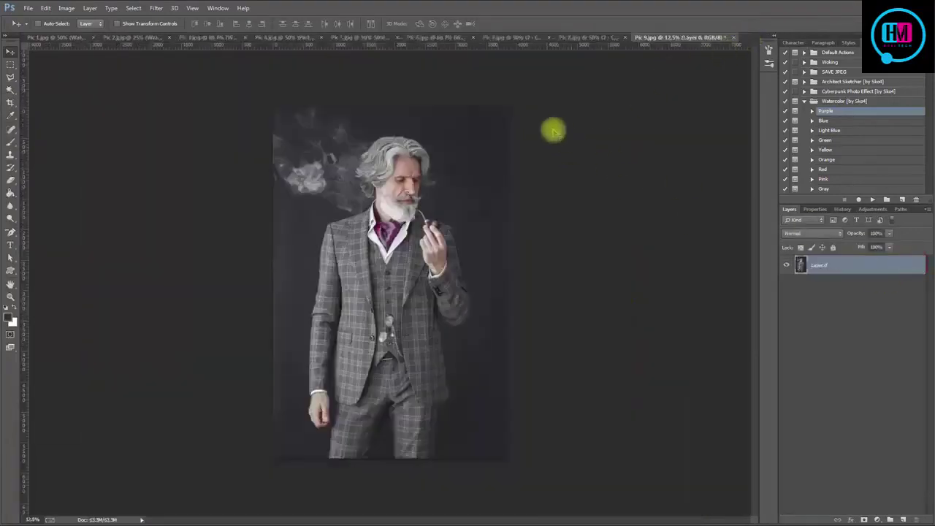
pyautogui.hotkey('ctrl', 't')
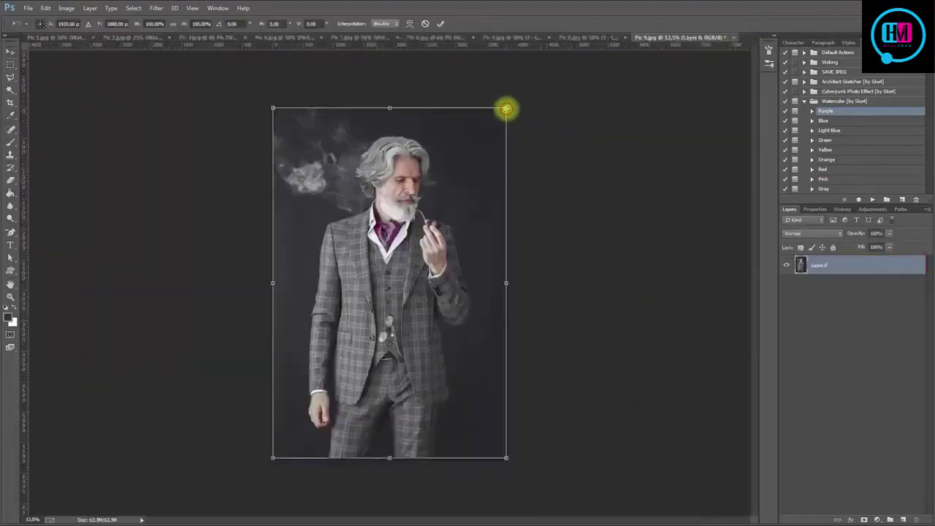
pyautogui.moveTo(506, 108); pyautogui.dragTo(479, 128)
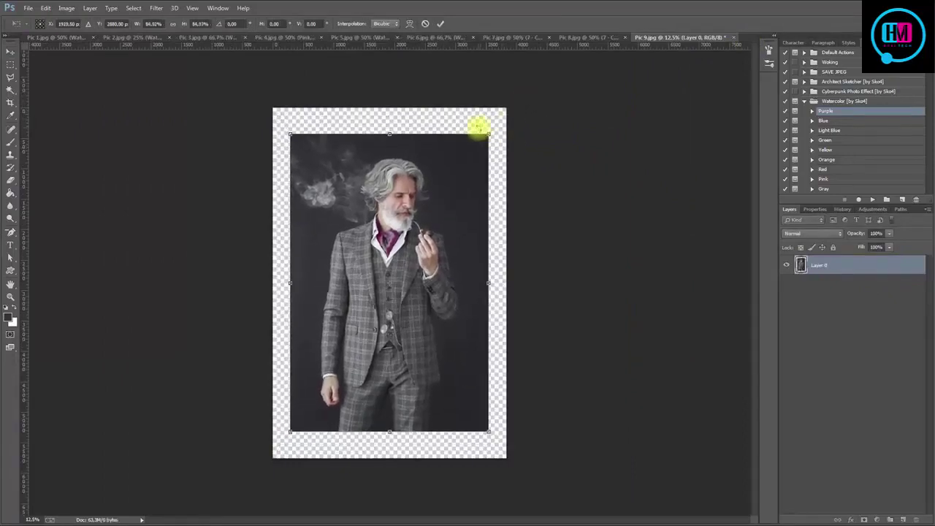
pyautogui.press('Return')
# - Resize the canvas to 3000 × 4000 px, anchored at the centre
pyautogui.click(67, 8)
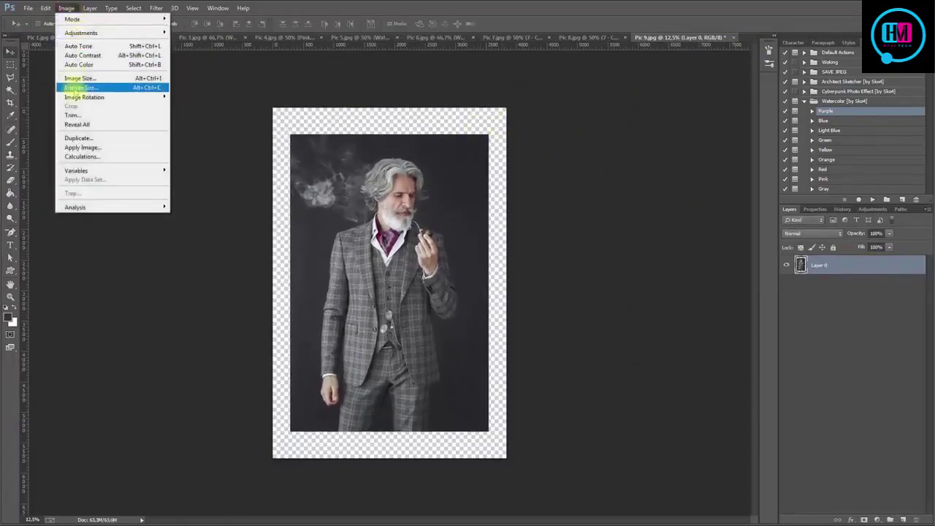
pyautogui.click(76, 88)
pyautogui.click(298, 220)
pyautogui.write('3000')
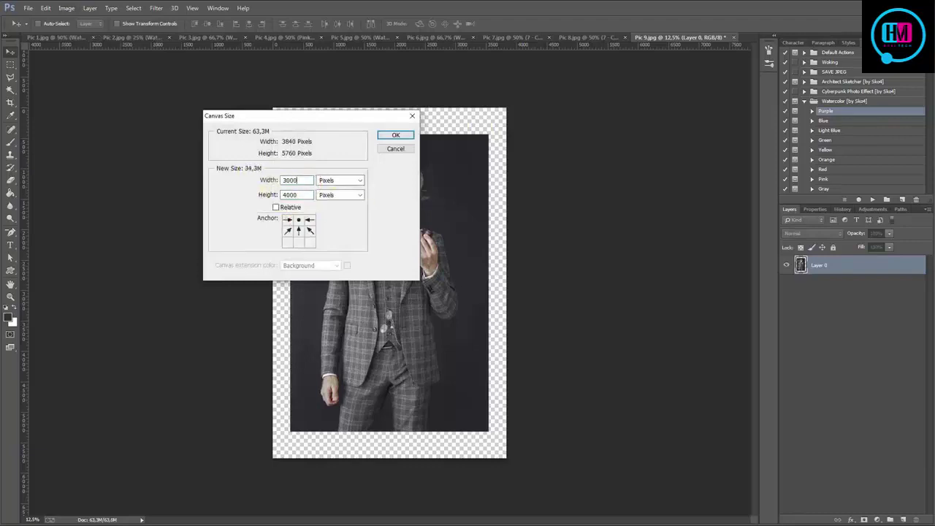
pyautogui.press('Return')
pyautogui.hotkey('ctrl', '+')
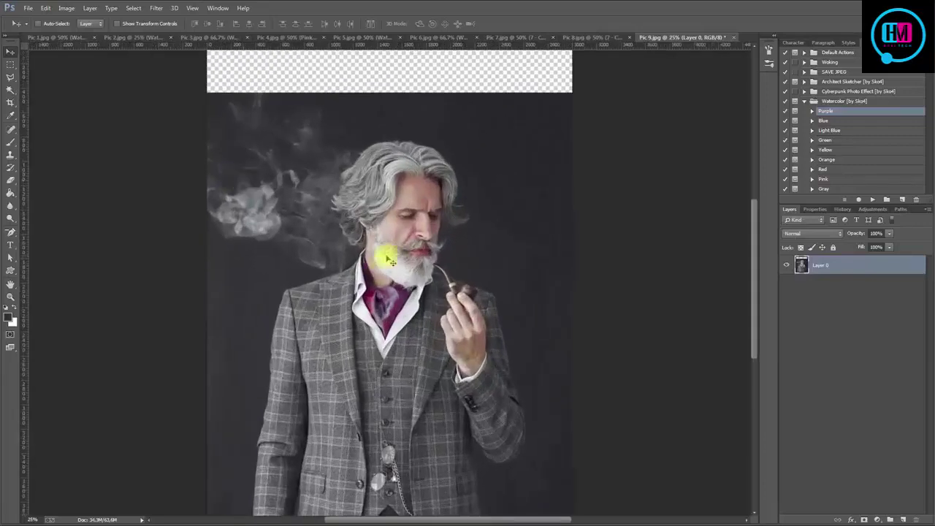
pyautogui.scroll(2, 387, 259)
# - Add a new layer and set the foreground colour to orange #dd9436
pyautogui.click(903, 519)
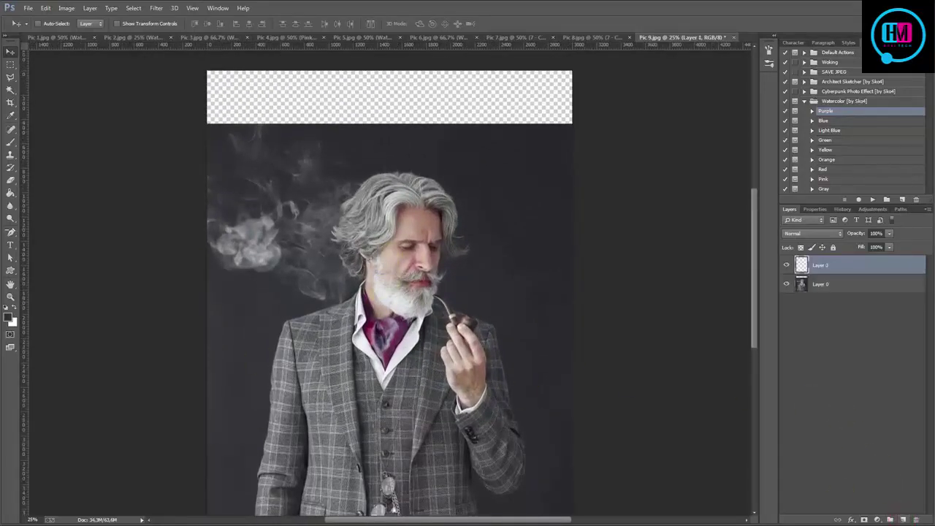
pyautogui.click(10, 318)
pyautogui.click(760, 173)
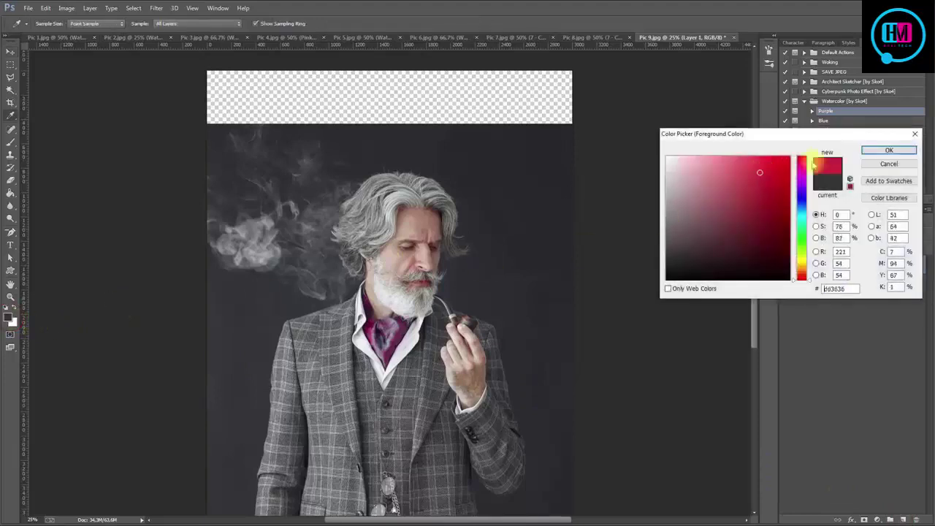
pyautogui.click(801, 268)
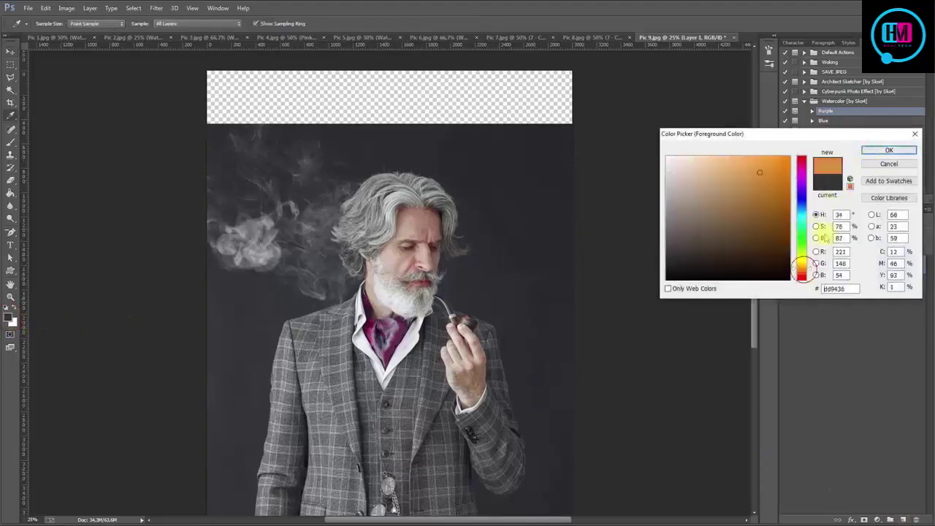
pyautogui.click(888, 147)
# - Paint solid orange over the man's hair and head with a 500 px hard round brush
pyautogui.click(11, 142)
pyautogui.rightClick(414, 193)
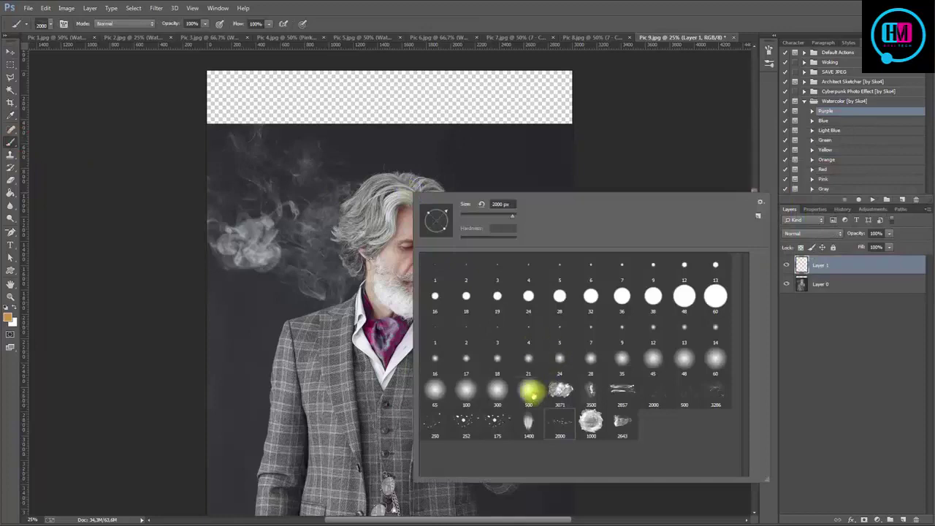
pyautogui.click(530, 392)
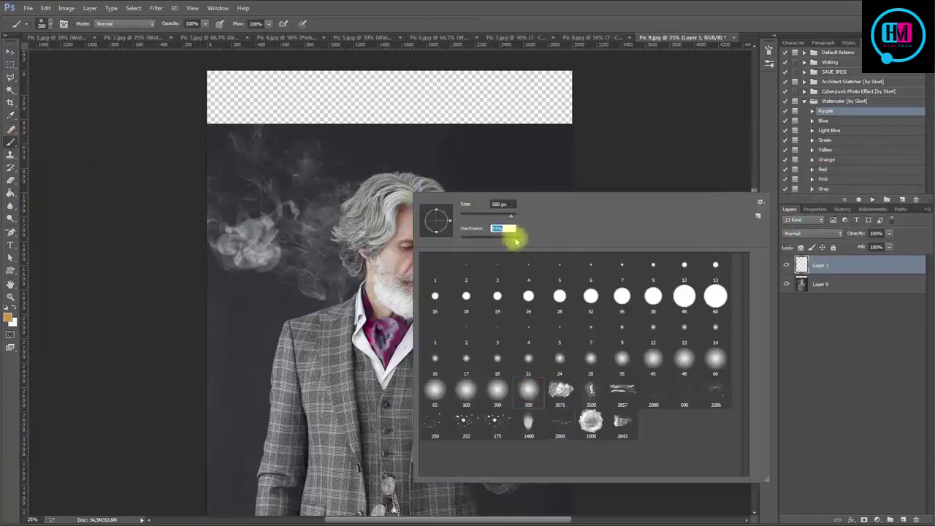
pyautogui.press('Return')
pyautogui.click(769, 50)
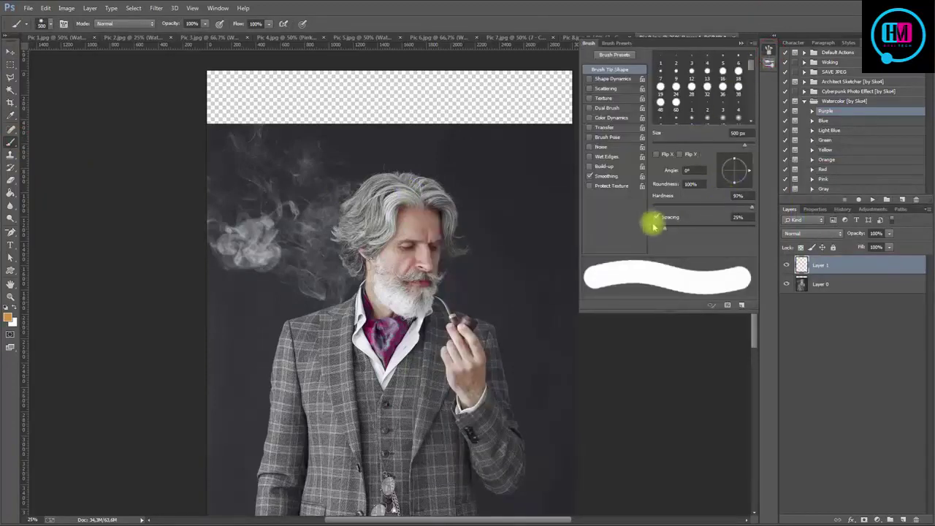
pyautogui.click(768, 49)
pyautogui.hotkey('ctrl', '+')
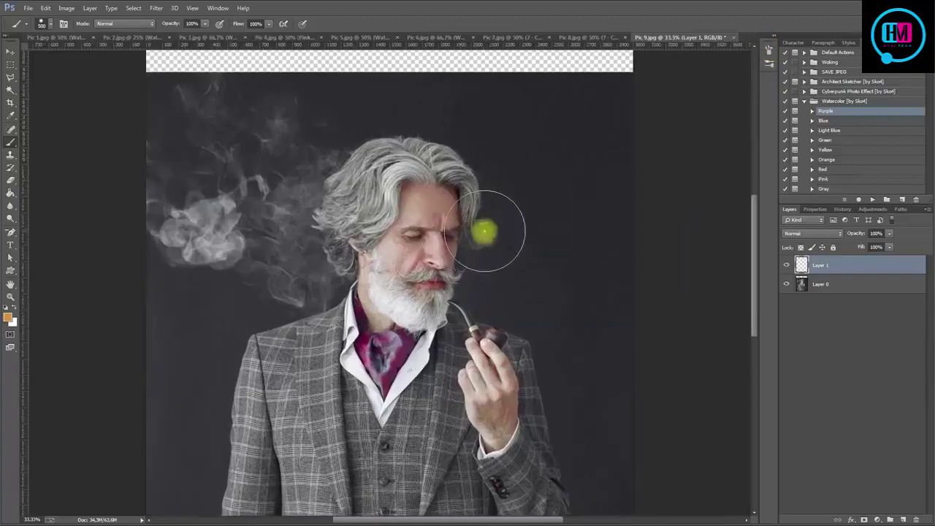
pyautogui.moveTo(414, 178)
pyautogui.mouseDown()
pyautogui.moveTo(355, 203)
pyautogui.moveTo(334, 223)
pyautogui.moveTo(468, 197)
pyautogui.moveTo(428, 236)
pyautogui.moveTo(428, 314)
pyautogui.moveTo(445, 278)
pyautogui.moveTo(448, 322)
pyautogui.moveTo(516, 283)
pyautogui.moveTo(367, 248)
pyautogui.moveTo(472, 309)
pyautogui.moveTo(387, 300)
pyautogui.mouseUp()
pyautogui.scroll(-2, 447, 322)
# - Erase the orange overspill at the lower right near the man's hand
pyautogui.press('e')
pyautogui.rightClick(381, 221)
pyautogui.press('Return')
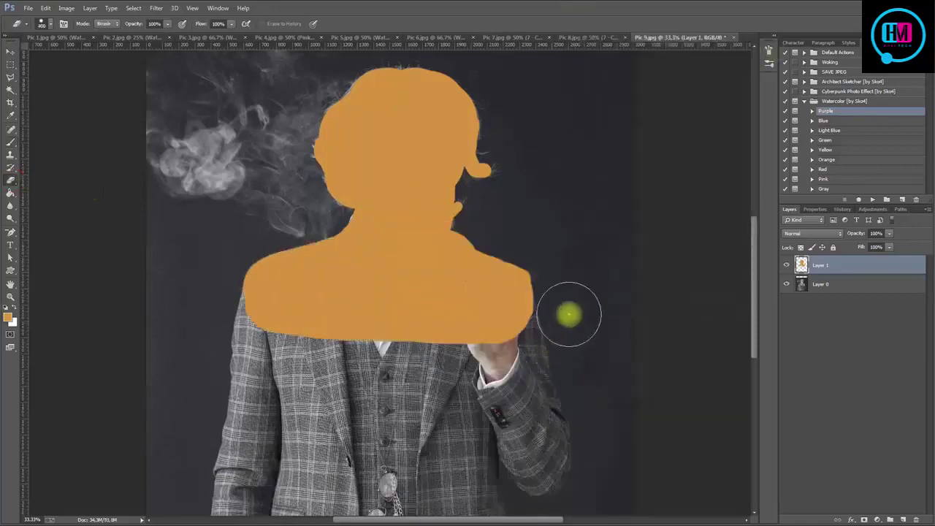
pyautogui.moveTo(562, 310)
pyautogui.mouseDown()
pyautogui.moveTo(516, 348)
pyautogui.moveTo(396, 367)
pyautogui.mouseUp()
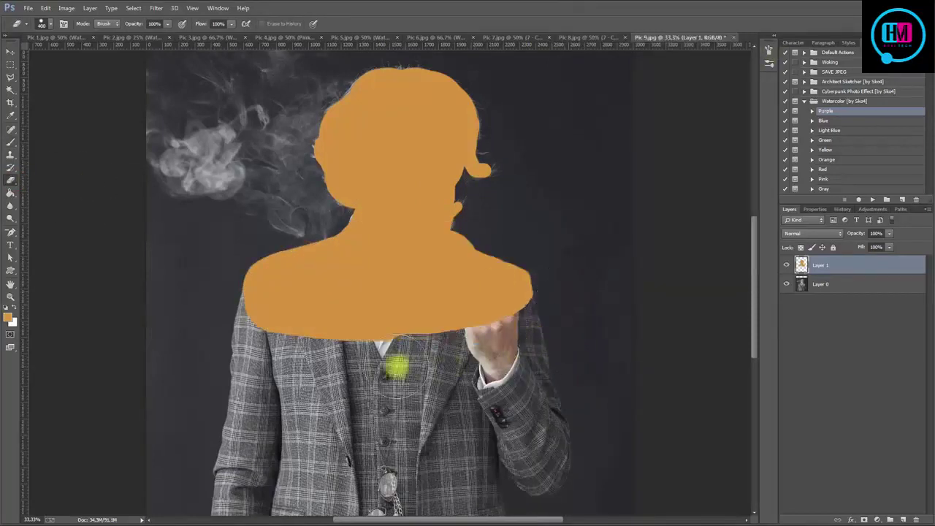
# - Erase the orange overspill along the lower-left edge and zoom out to the whole canvas
pyautogui.moveTo(205, 292)
pyautogui.mouseDown()
pyautogui.moveTo(267, 344)
pyautogui.moveTo(338, 365)
pyautogui.moveTo(406, 368)
pyautogui.mouseUp()
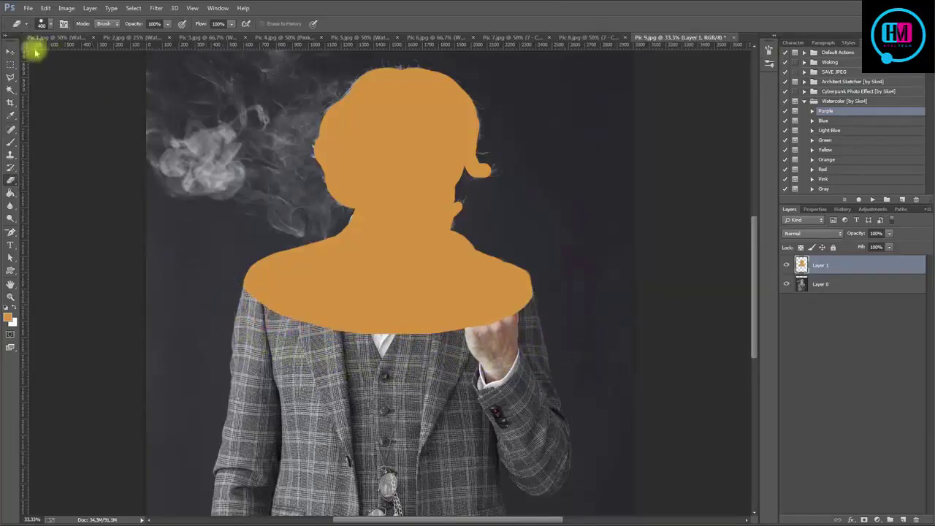
pyautogui.click(10, 52)
pyautogui.scroll(3, 504, 245)
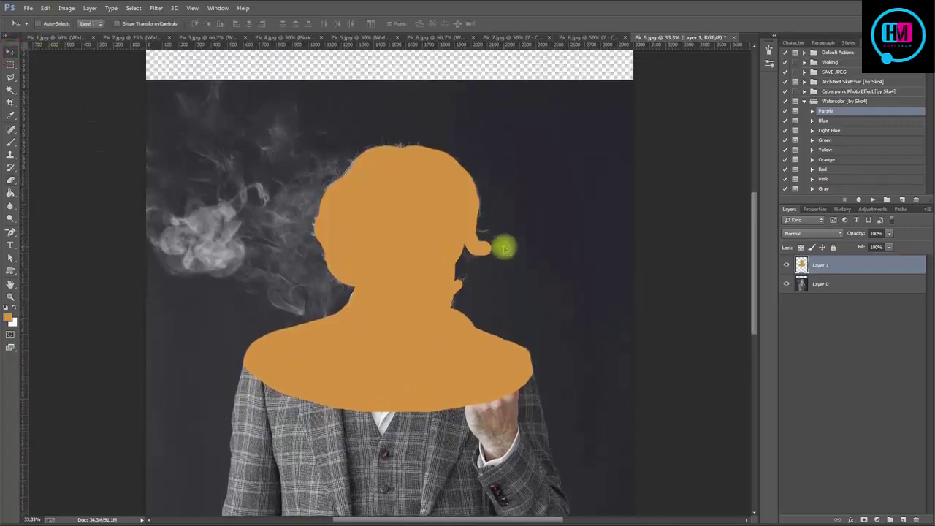
pyautogui.hotkey('ctrl', '-')
pyautogui.hotkey('ctrl', '-')
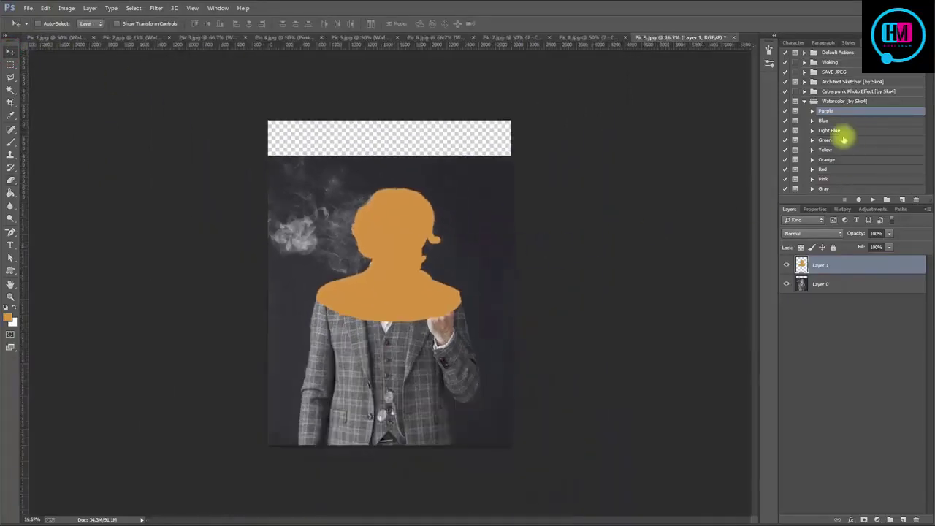
# - Run the Gray watercolor action, continuing past its reminder
pyautogui.click(825, 188)
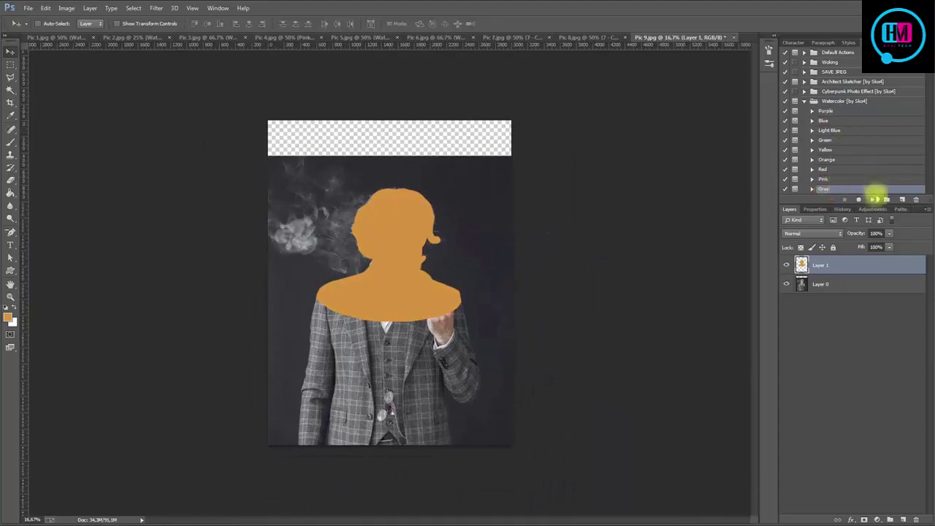
pyautogui.click(873, 199)
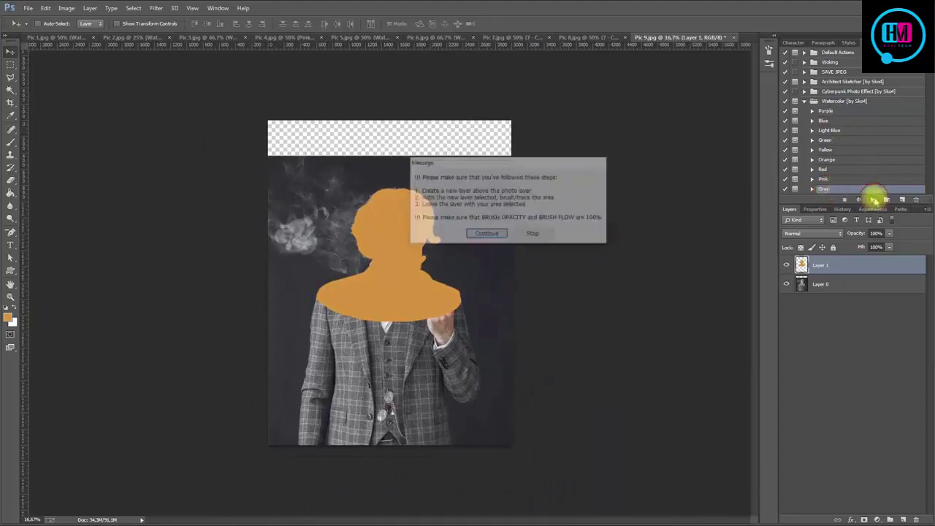
pyautogui.click(486, 234)
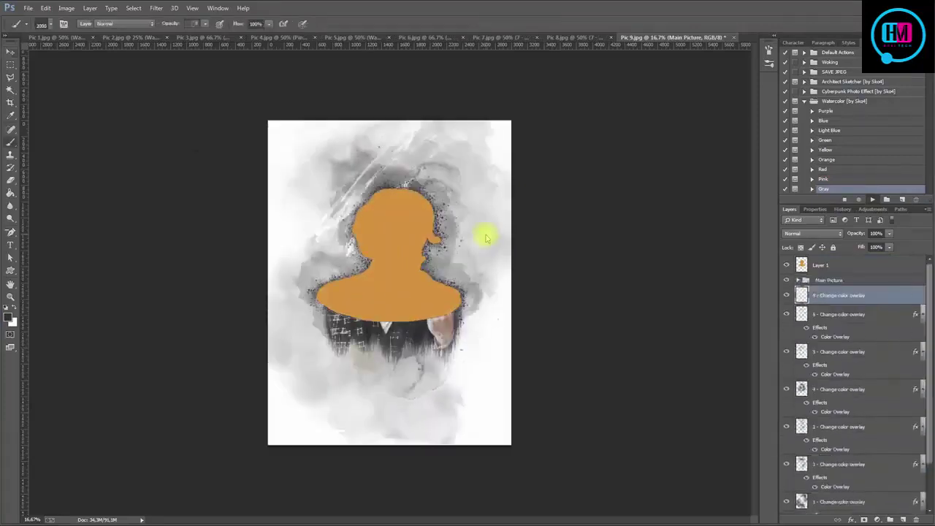
# - Zoom in on the finished portrait and expand Watercolor Gray > Watercolor - Change colors
pyautogui.click(491, 227)
pyautogui.click(10, 51)
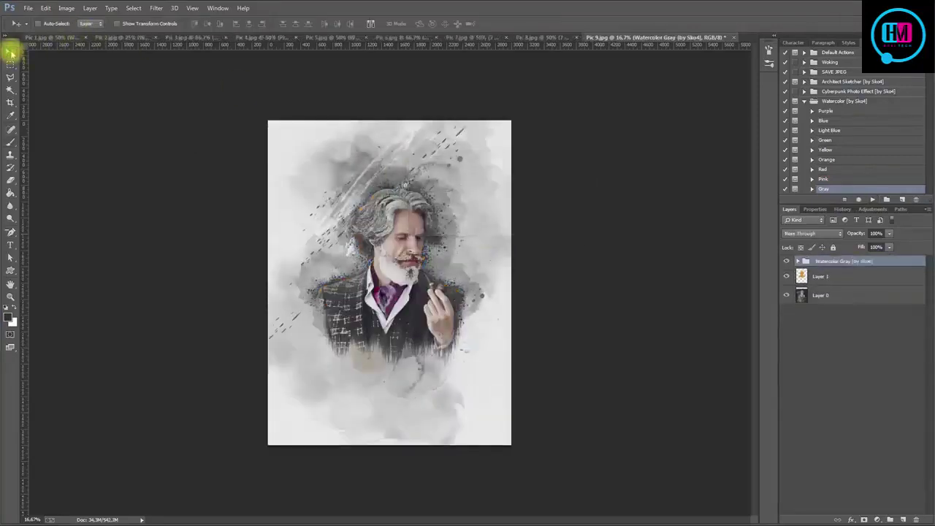
pyautogui.hotkey('ctrl', '+')
pyautogui.hotkey('ctrl', '+')
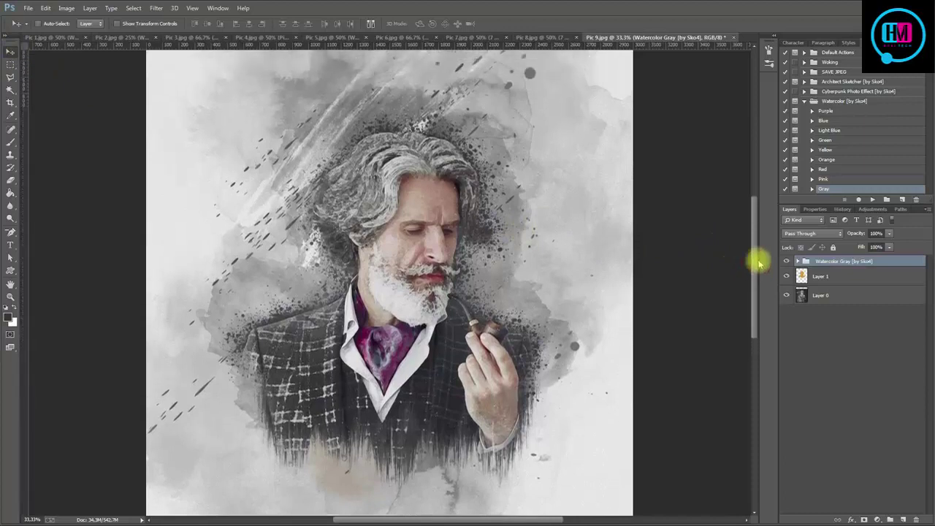
pyautogui.moveTo(755, 270); pyautogui.dragTo(755, 250)
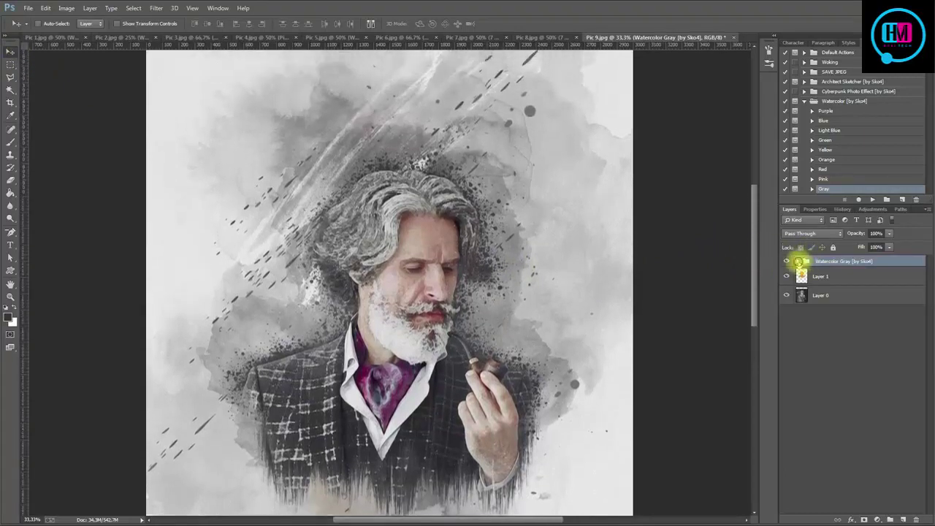
pyautogui.click(796, 261)
pyautogui.click(806, 321)
# - Change layer 8's colour overlay to pale grey #989fa7 and apply the layer style
pyautogui.click(839, 354)
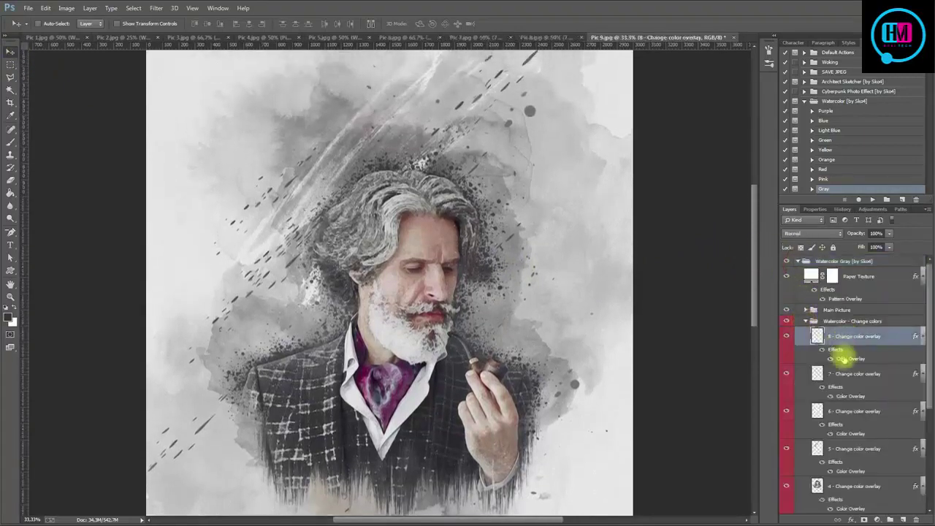
pyautogui.doubleClick(843, 358)
pyautogui.click(842, 79)
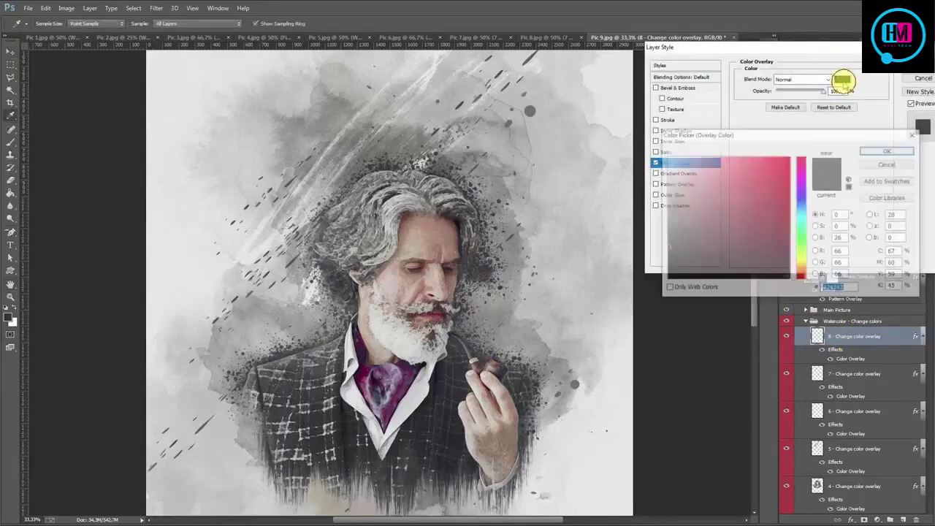
pyautogui.moveTo(801, 274); pyautogui.dragTo(801, 269)
pyautogui.moveTo(755, 214)
pyautogui.mouseDown()
pyautogui.moveTo(721, 192)
pyautogui.moveTo(713, 205)
pyautogui.mouseUp()
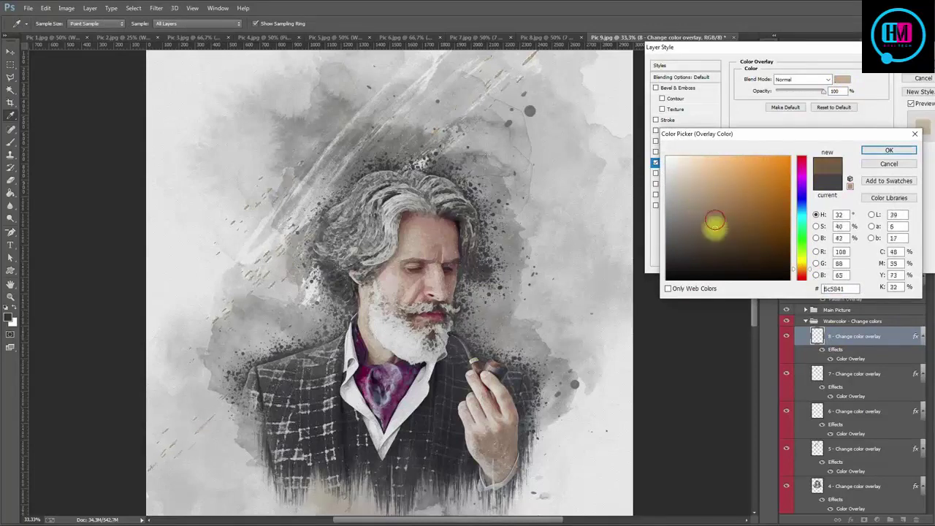
pyautogui.click(702, 208)
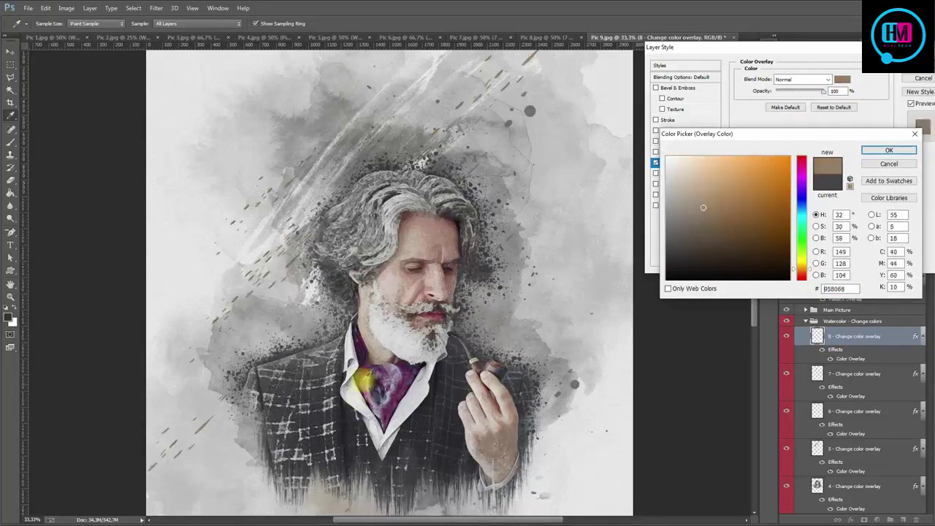
pyautogui.click(364, 377)
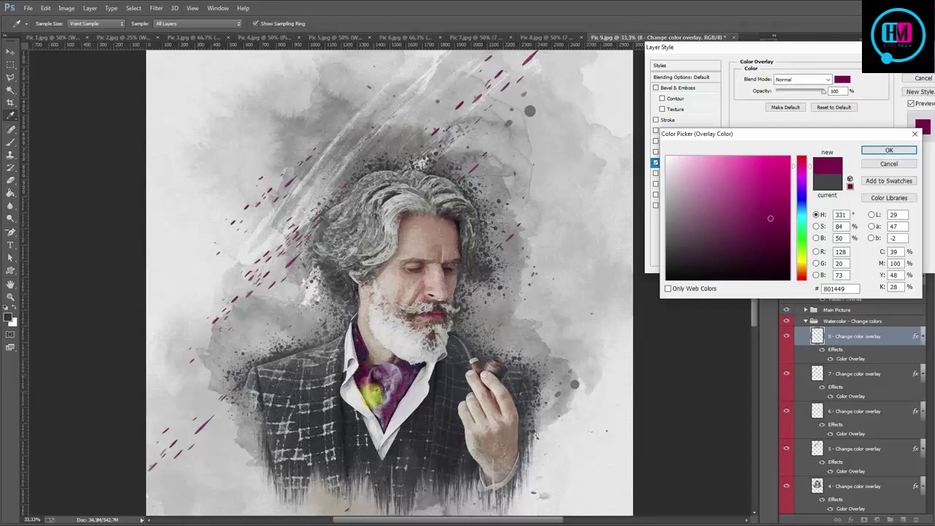
pyautogui.click(387, 395)
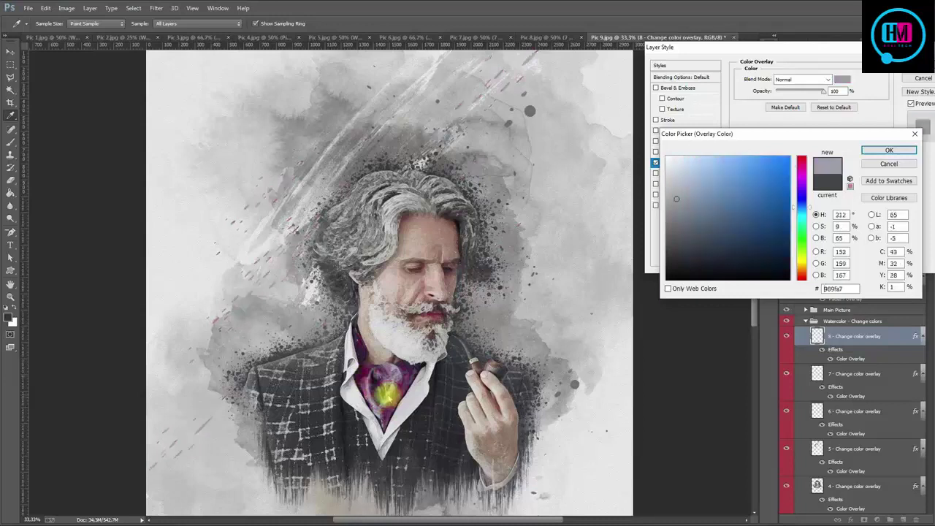
pyautogui.click(890, 149)
pyautogui.click(922, 63)
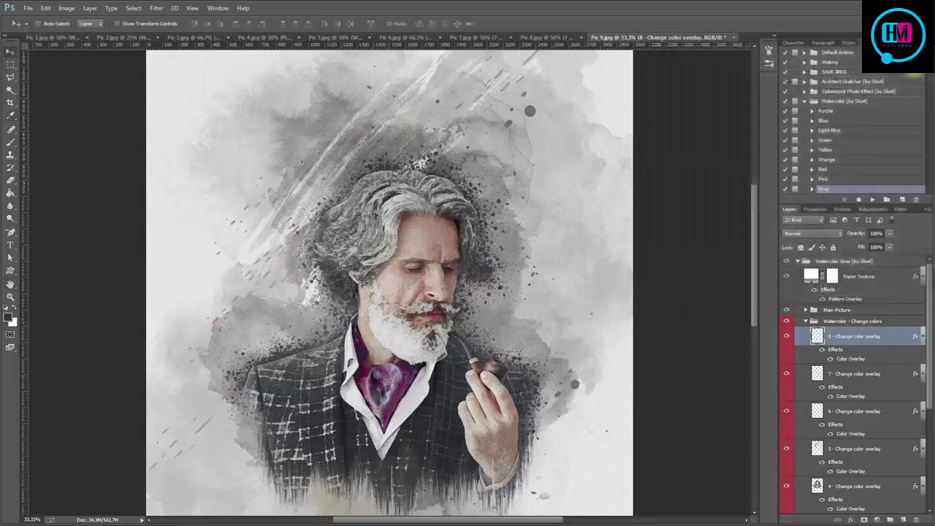
# - Change layer 4's colour overlay from dark gray 212121 to pure black 000000
pyautogui.scroll(-2, 832, 380)
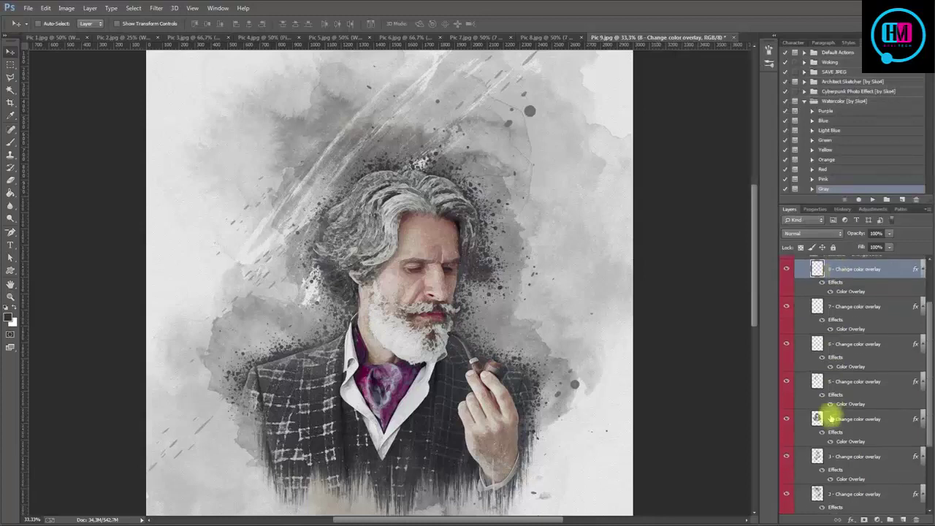
pyautogui.scroll(-2, 837, 398)
pyautogui.click(850, 363)
pyautogui.press('3')
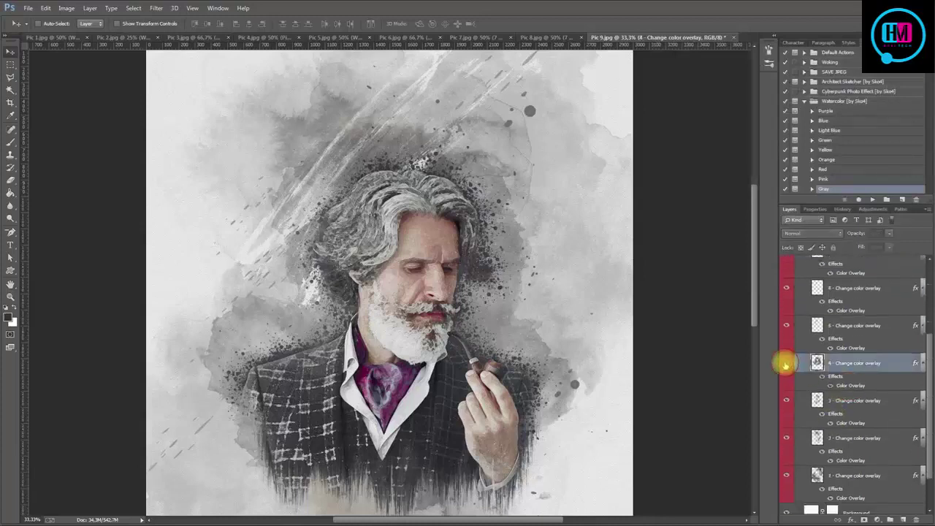
pyautogui.click(786, 363)
pyautogui.click(786, 363)
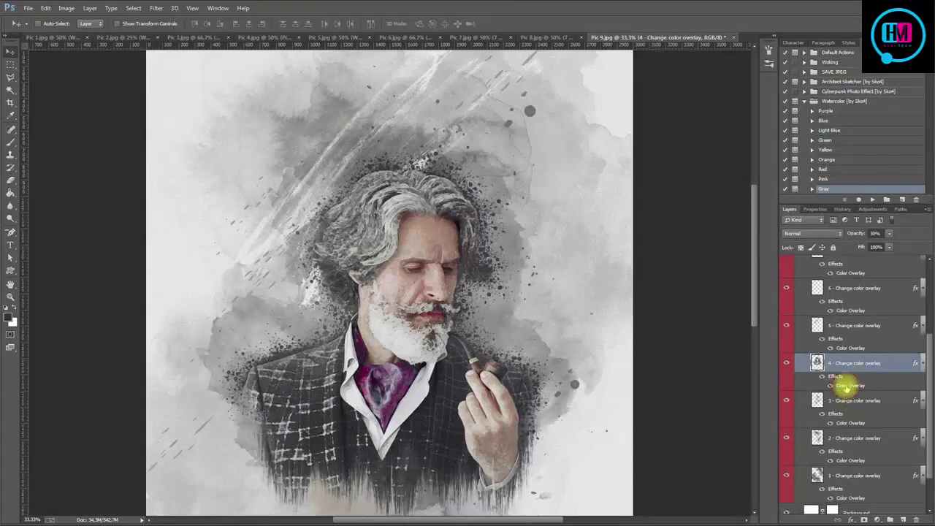
pyautogui.doubleClick(848, 385)
pyautogui.click(843, 79)
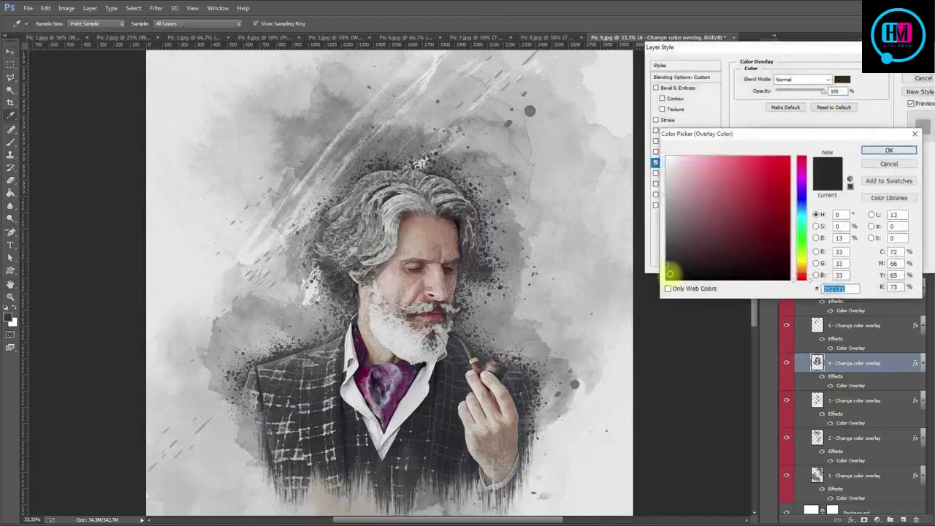
pyautogui.click(666, 275)
pyautogui.moveTo(668, 275); pyautogui.dragTo(666, 286)
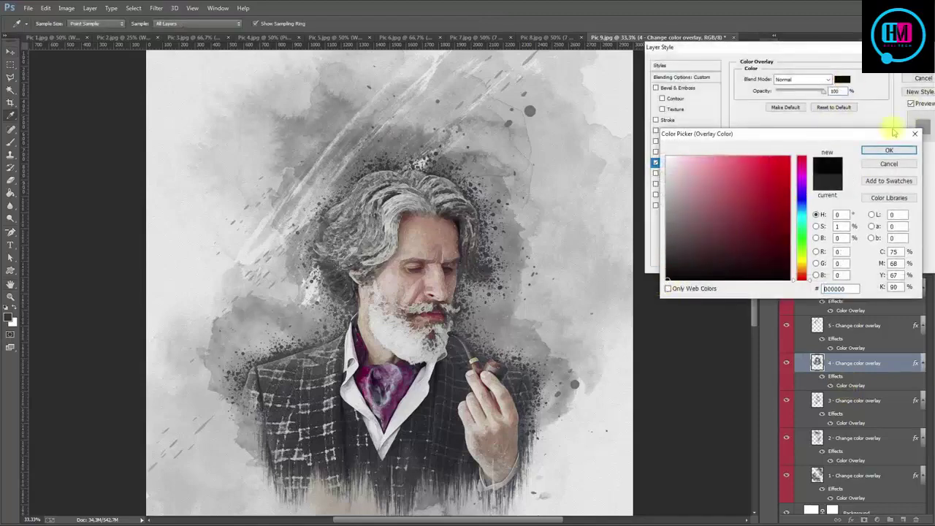
pyautogui.click(886, 150)
pyautogui.click(922, 65)
pyautogui.click(796, 401)
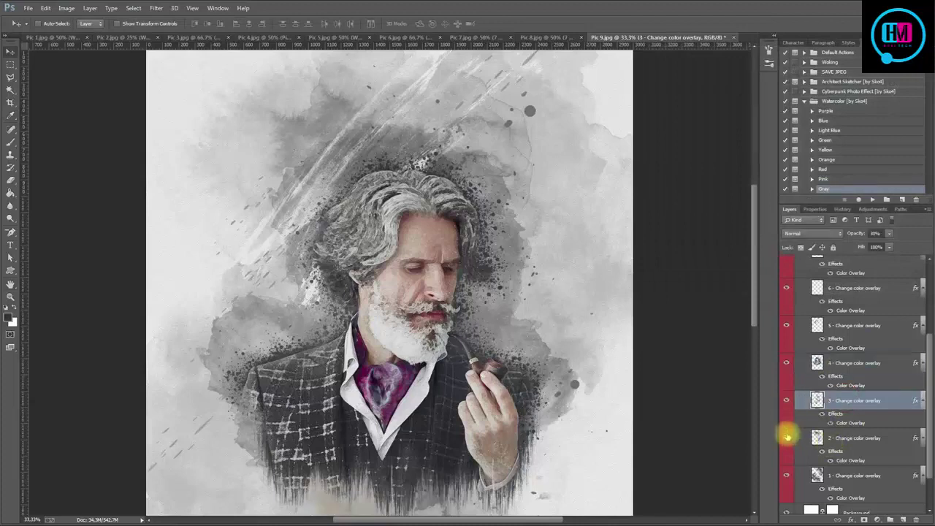
# - Change layer 2's Color Overlay from dark gray to the tie's pink, #a0445e
pyautogui.click(785, 436)
pyautogui.click(785, 436)
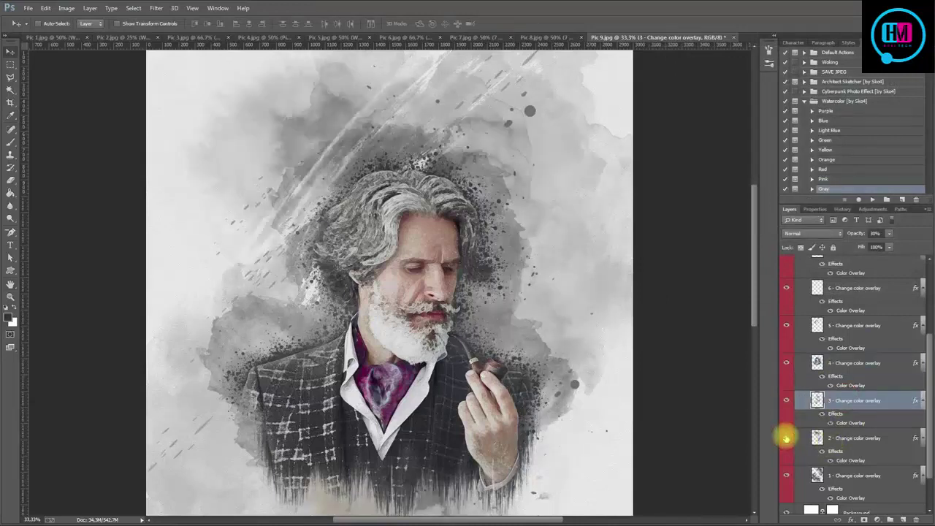
pyautogui.click(852, 462)
pyautogui.click(842, 79)
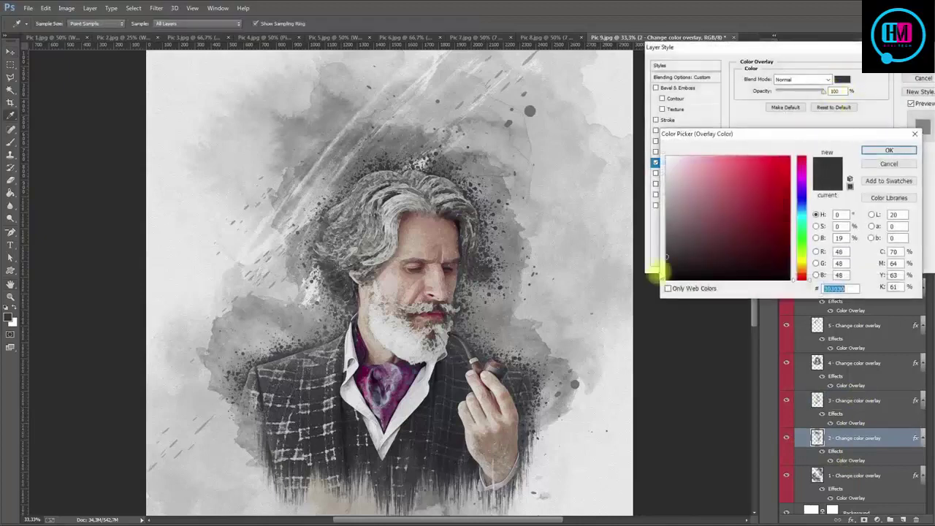
pyautogui.write('582a47')
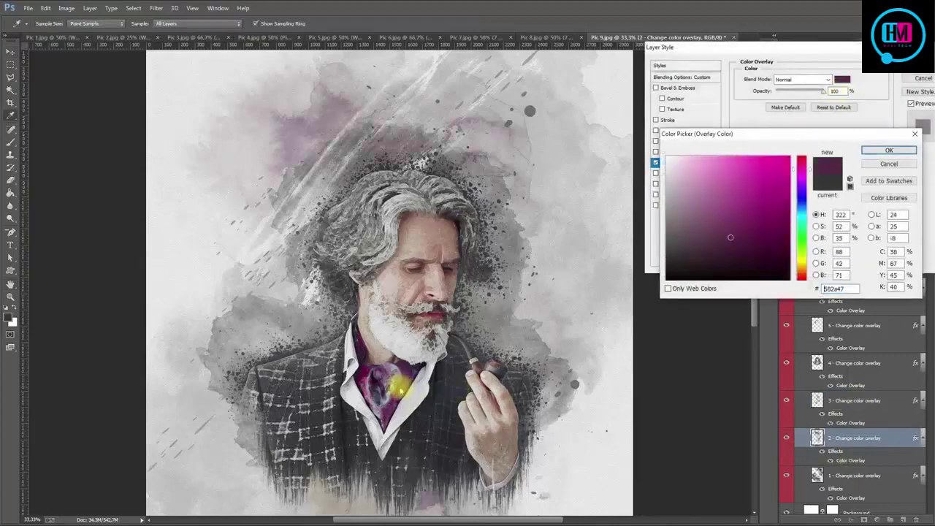
pyautogui.click(364, 379)
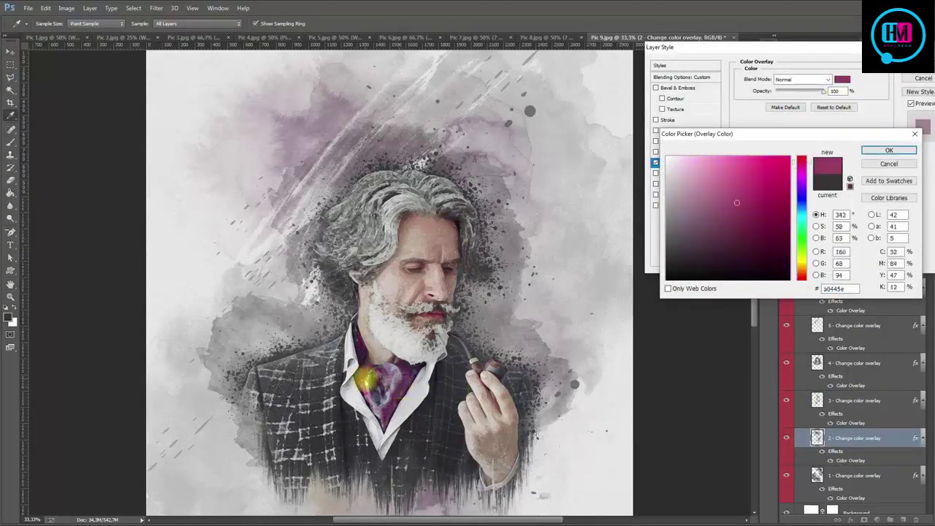
pyautogui.click(888, 148)
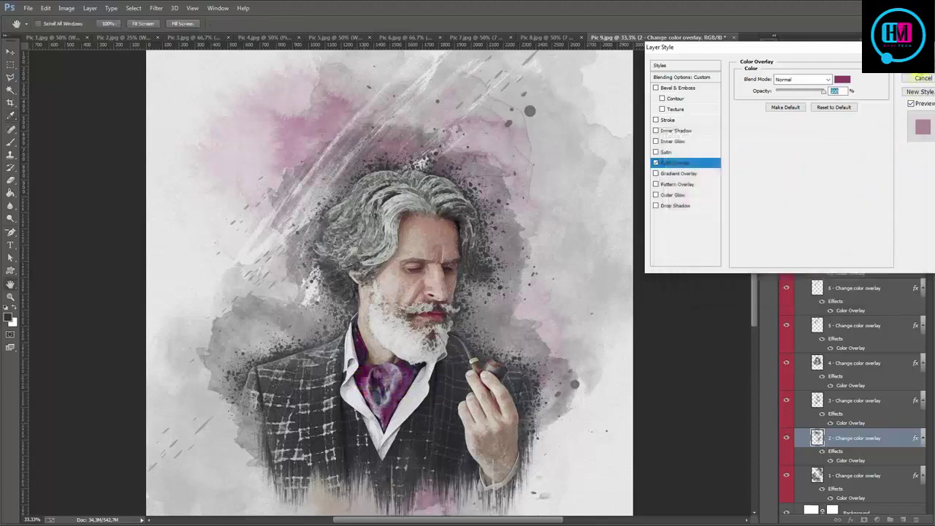
pyautogui.press('Return')
pyautogui.scroll(2, 840, 329)
pyautogui.scroll(1, 834, 333)
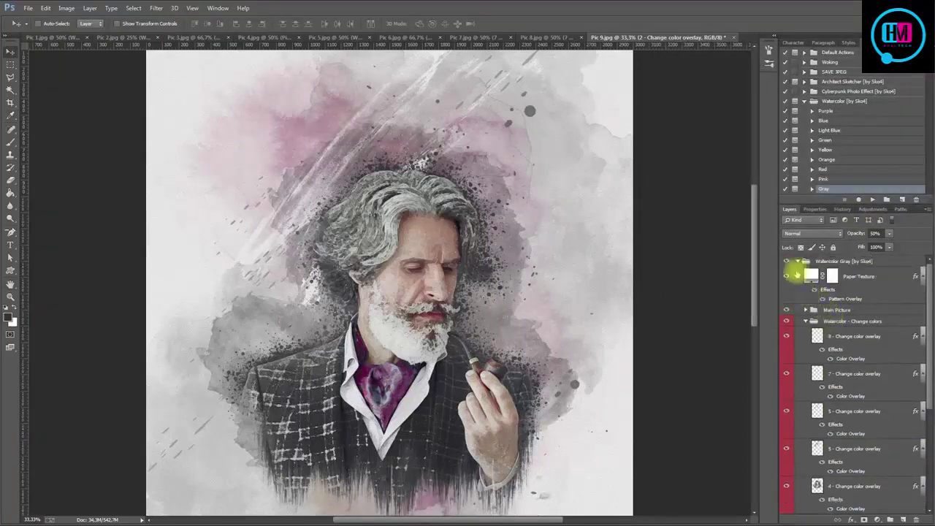
# - Collapse the Watercolor Gray group and zoom in and out on the finished Pic 9 portrait
pyautogui.click(798, 262)
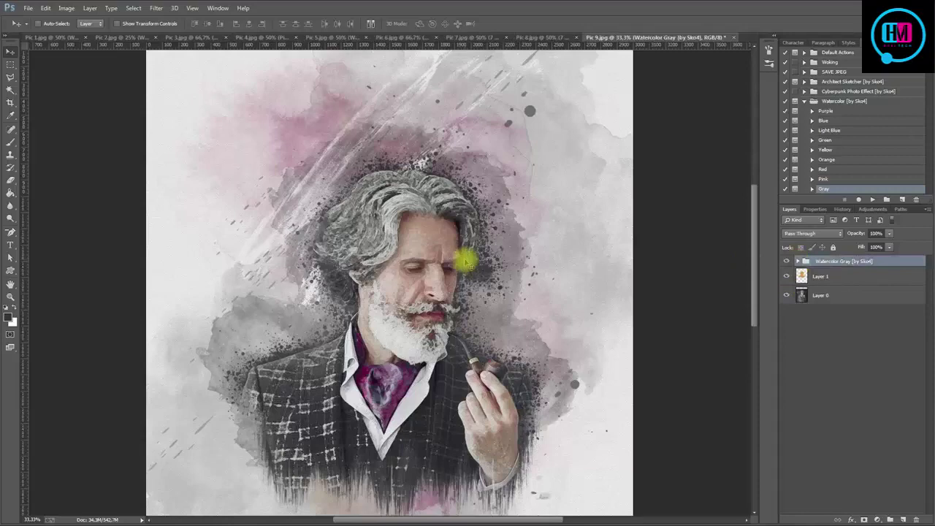
pyautogui.hotkey('ctrl', '+')
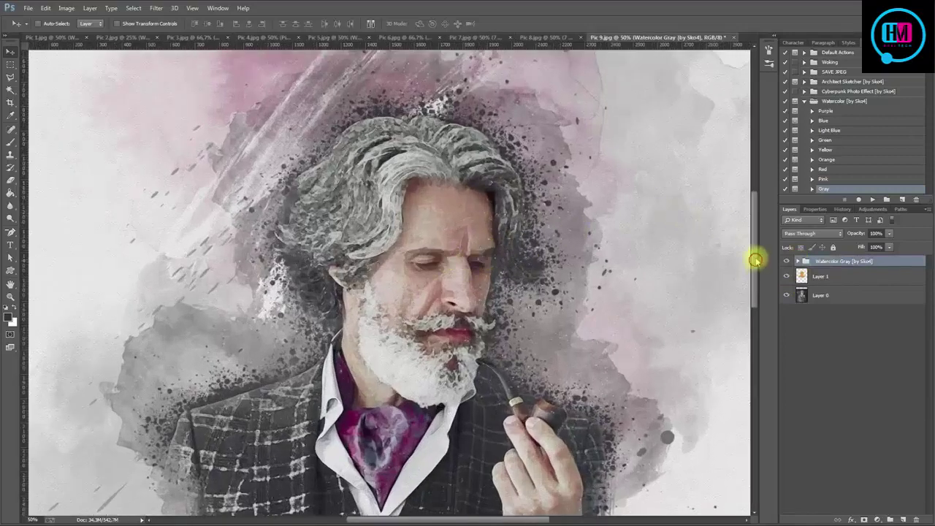
pyautogui.moveTo(754, 259); pyautogui.dragTo(756, 224)
pyautogui.hotkey('ctrl', '-')
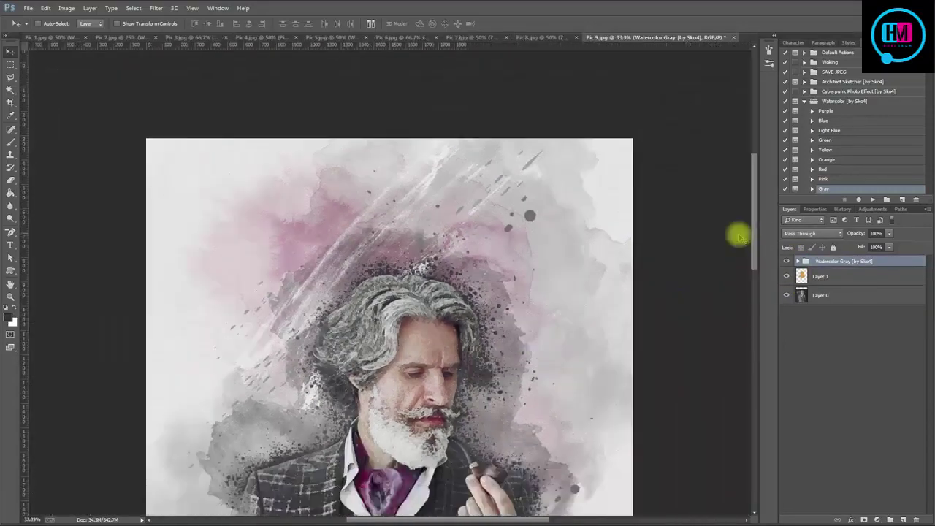
pyautogui.moveTo(756, 215); pyautogui.dragTo(759, 246)
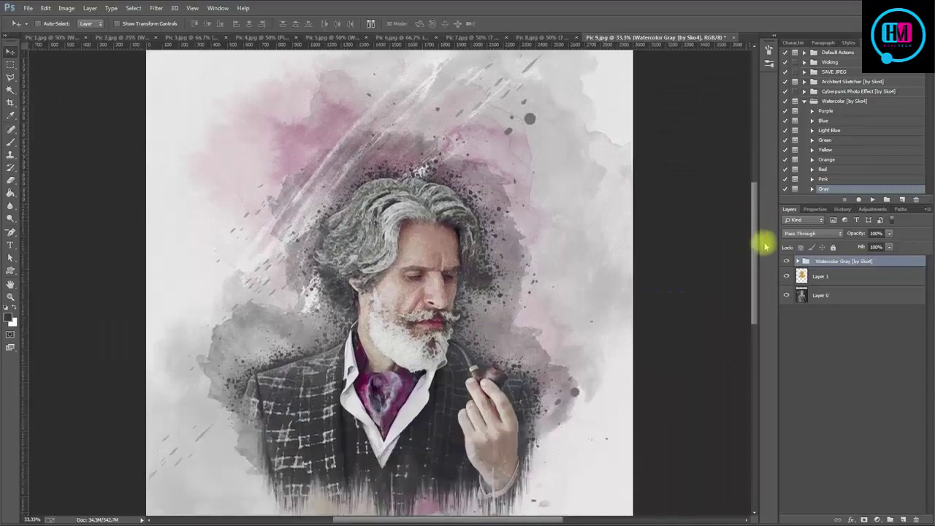
# - Review the finished portraits from Pic 8 through Pic 3, zooming out on Pic 3
pyautogui.click(549, 38)
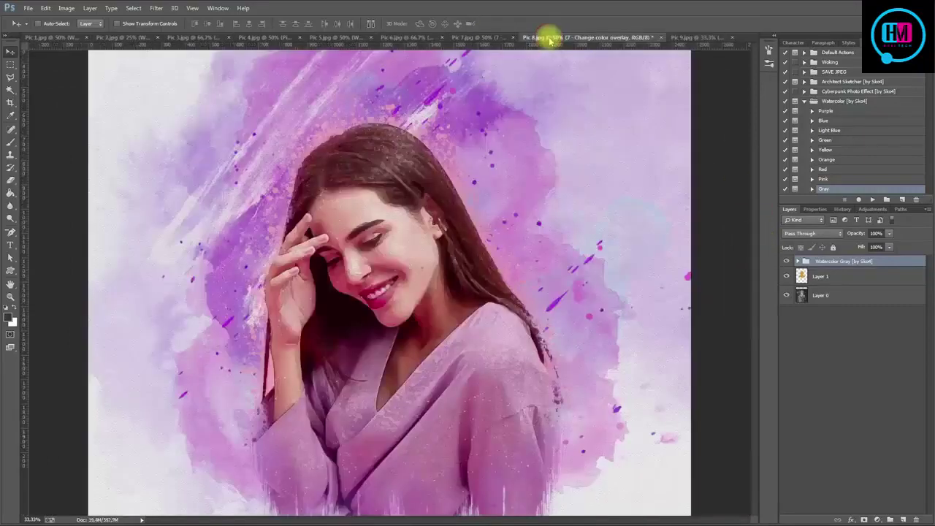
pyautogui.click(462, 37)
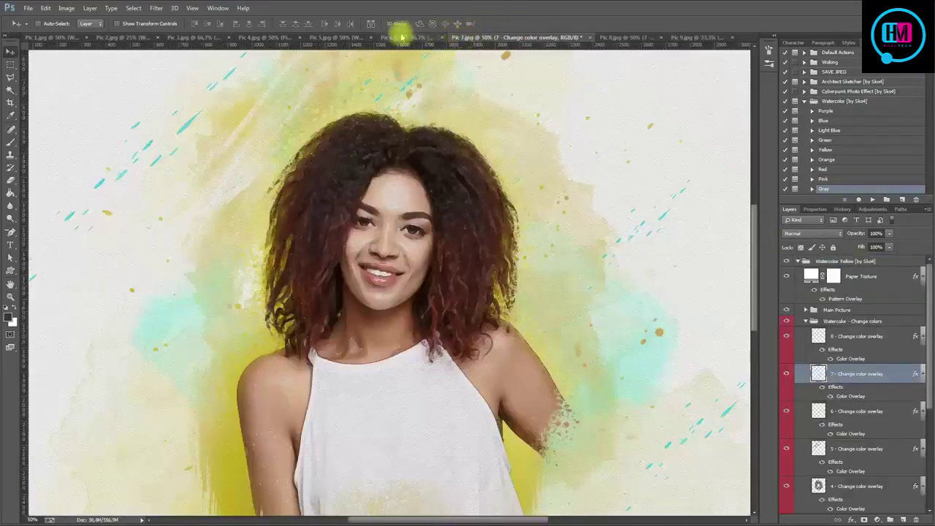
pyautogui.click(401, 38)
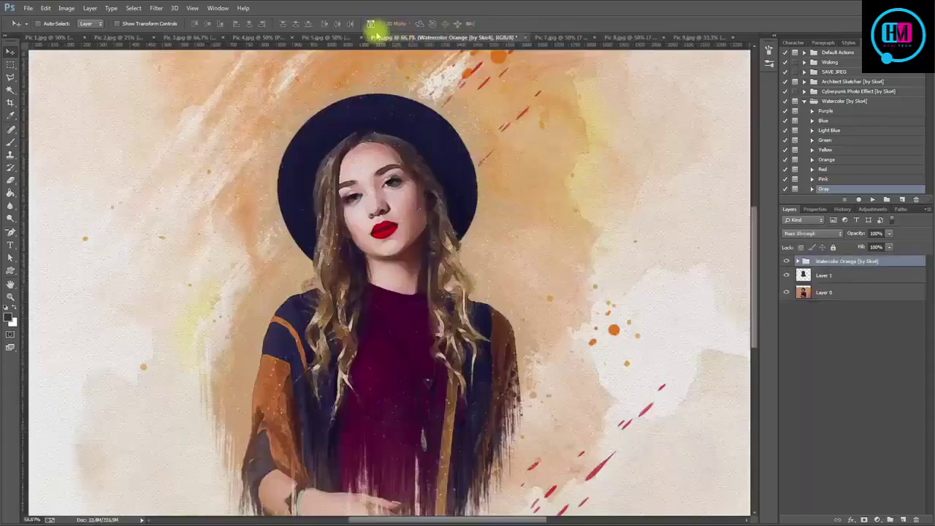
pyautogui.click(325, 37)
pyautogui.click(251, 38)
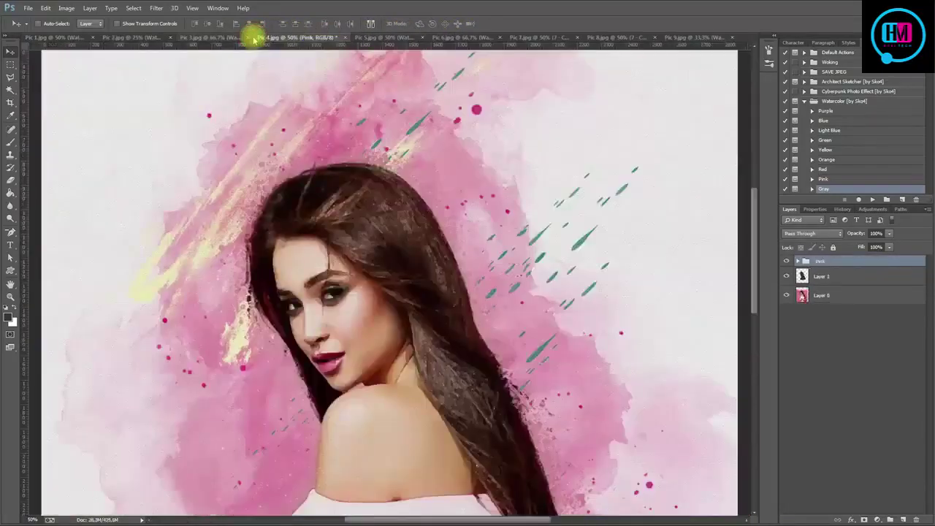
pyautogui.click(216, 37)
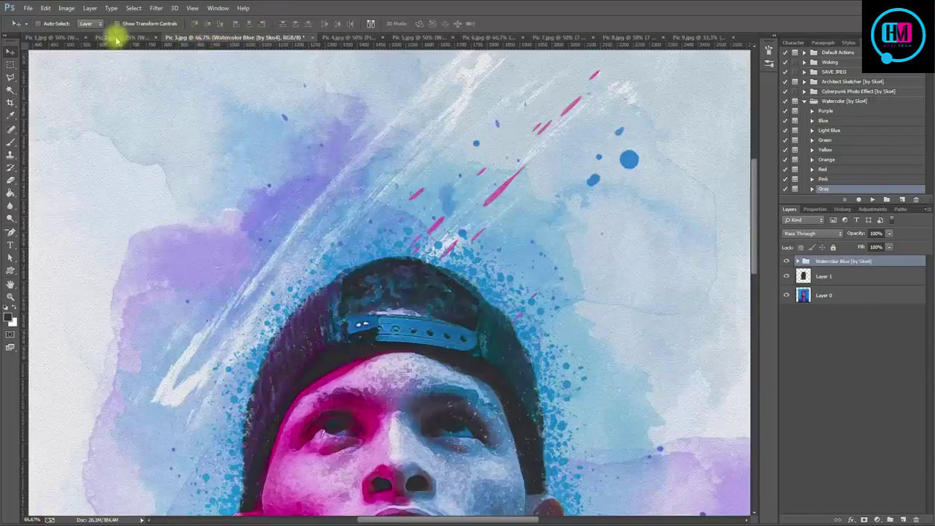
pyautogui.hotkey('ctrl', '-')
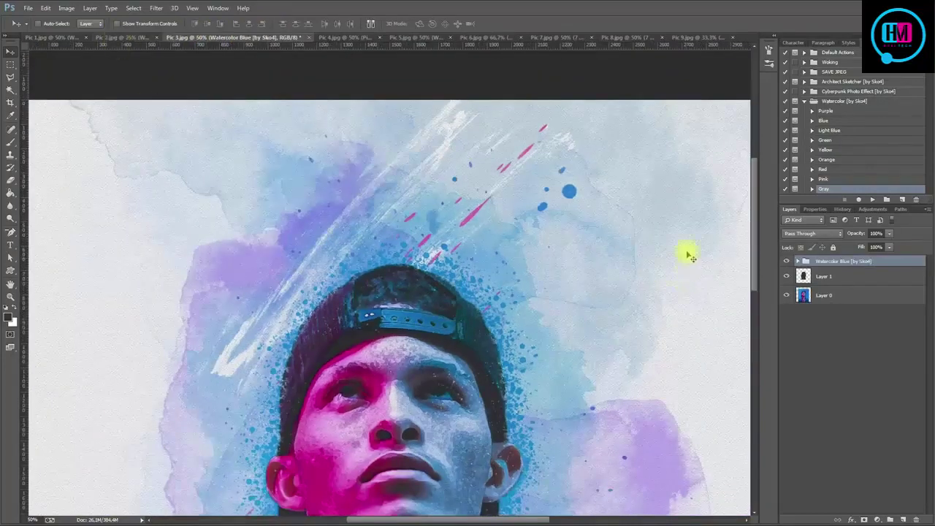
pyautogui.moveTo(752, 212); pyautogui.dragTo(763, 246)
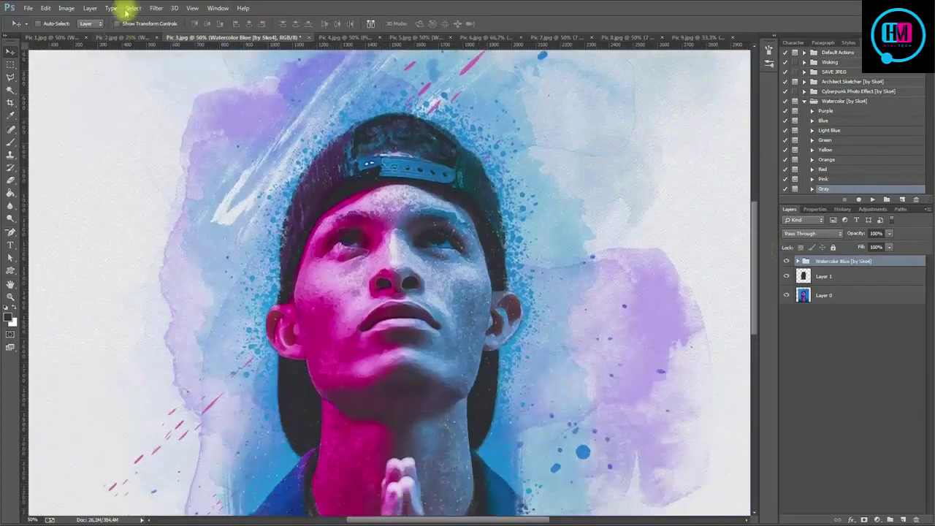
# - View Pic 2, then Pic 1's green watercolor portrait zoomed out to fit
pyautogui.click(115, 38)
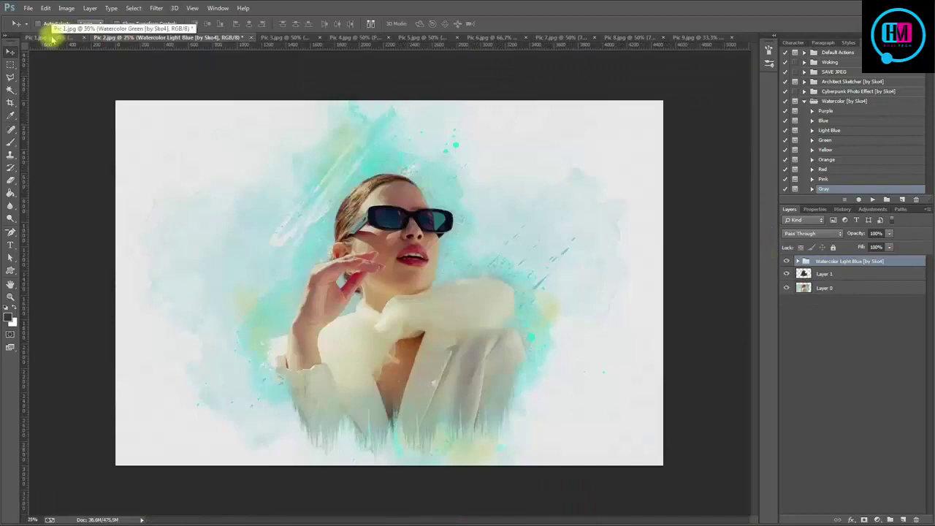
pyautogui.click(51, 38)
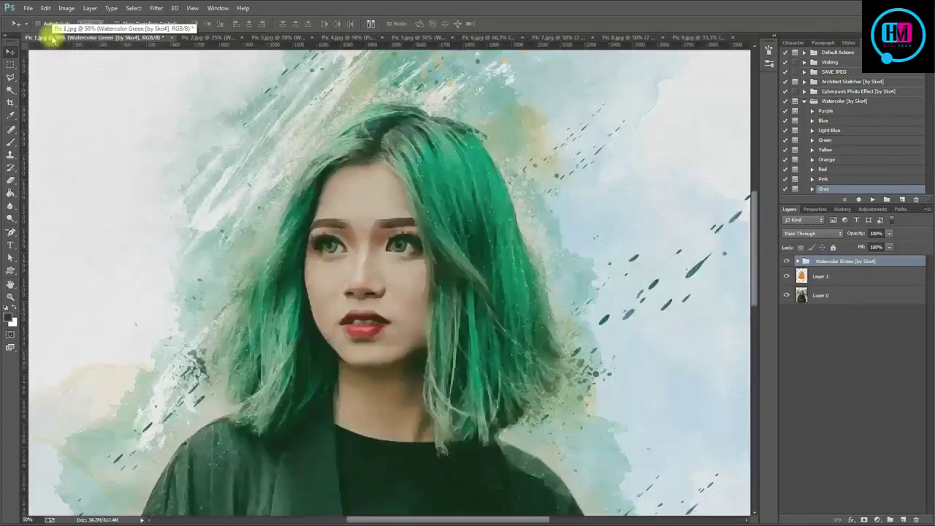
pyautogui.hotkey('ctrl', '-')
pyautogui.scroll(2, 459, 255)
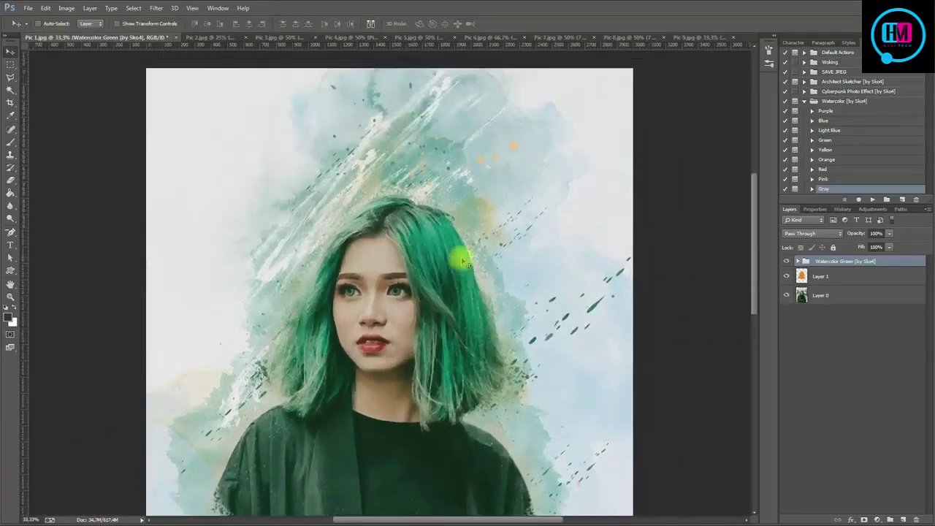